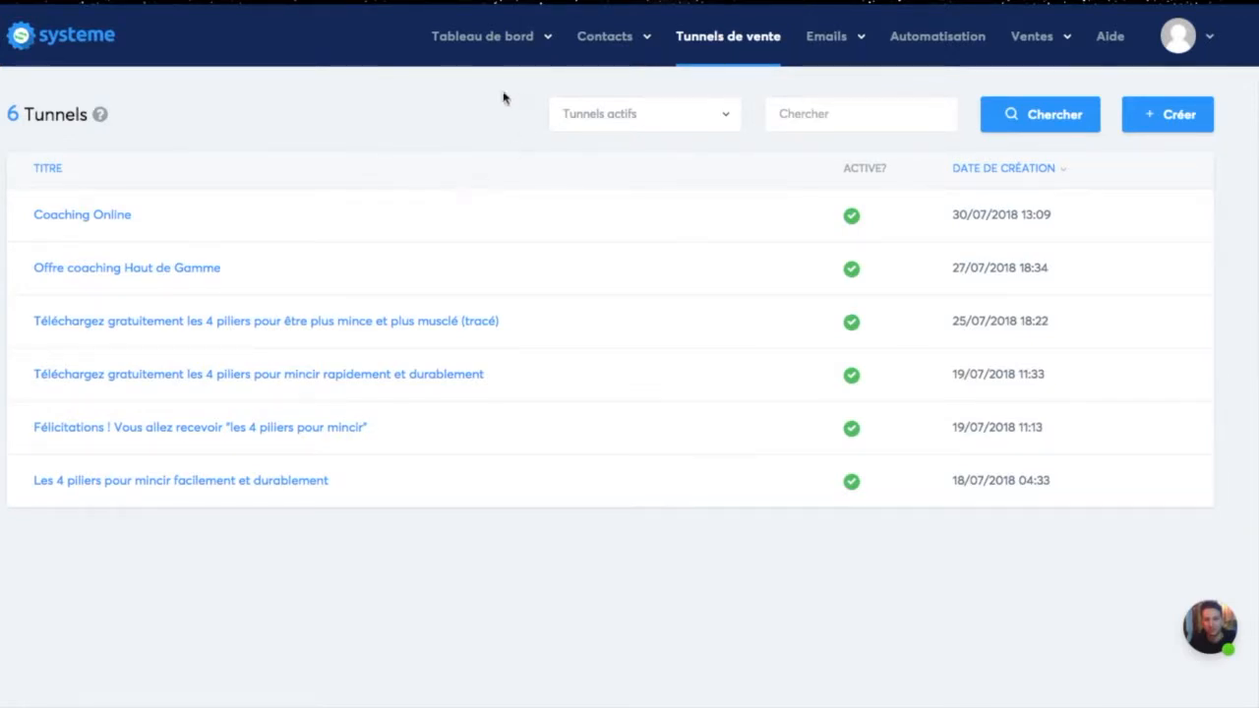
Step: Create a new sales funnel named "Restauration exemple" with the "Vendez vos produits" type
click(471, 41)
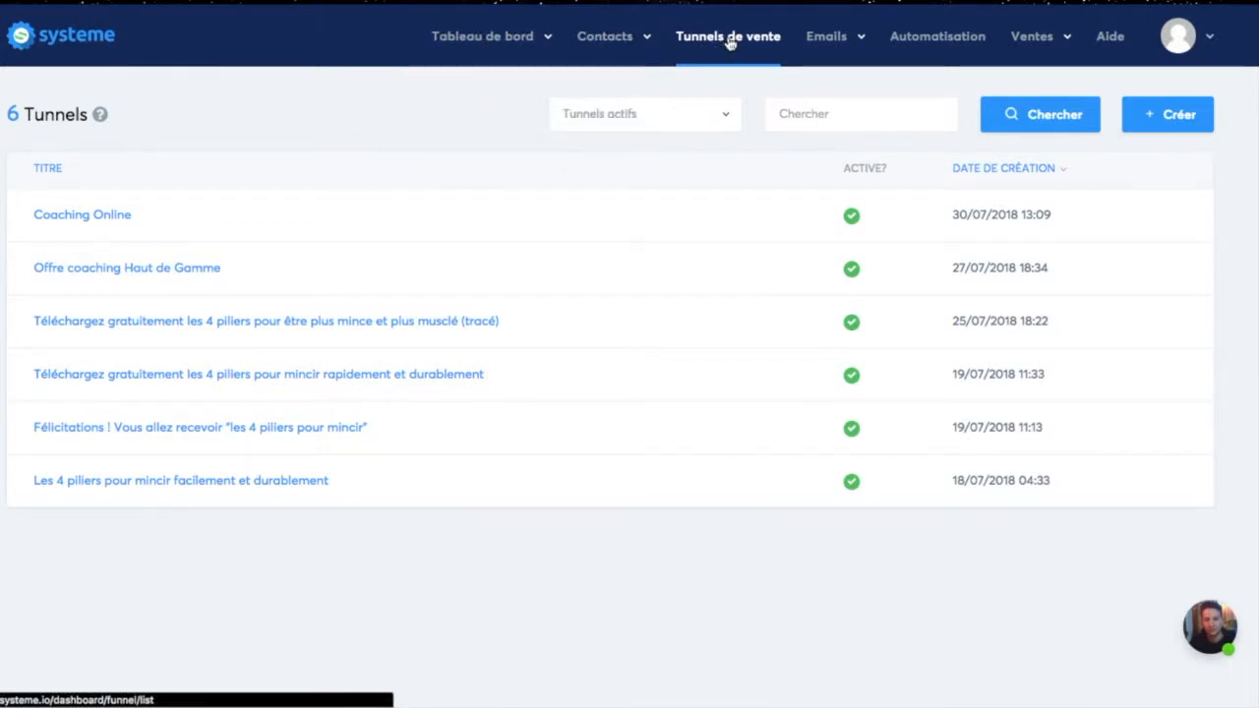
click(1174, 116)
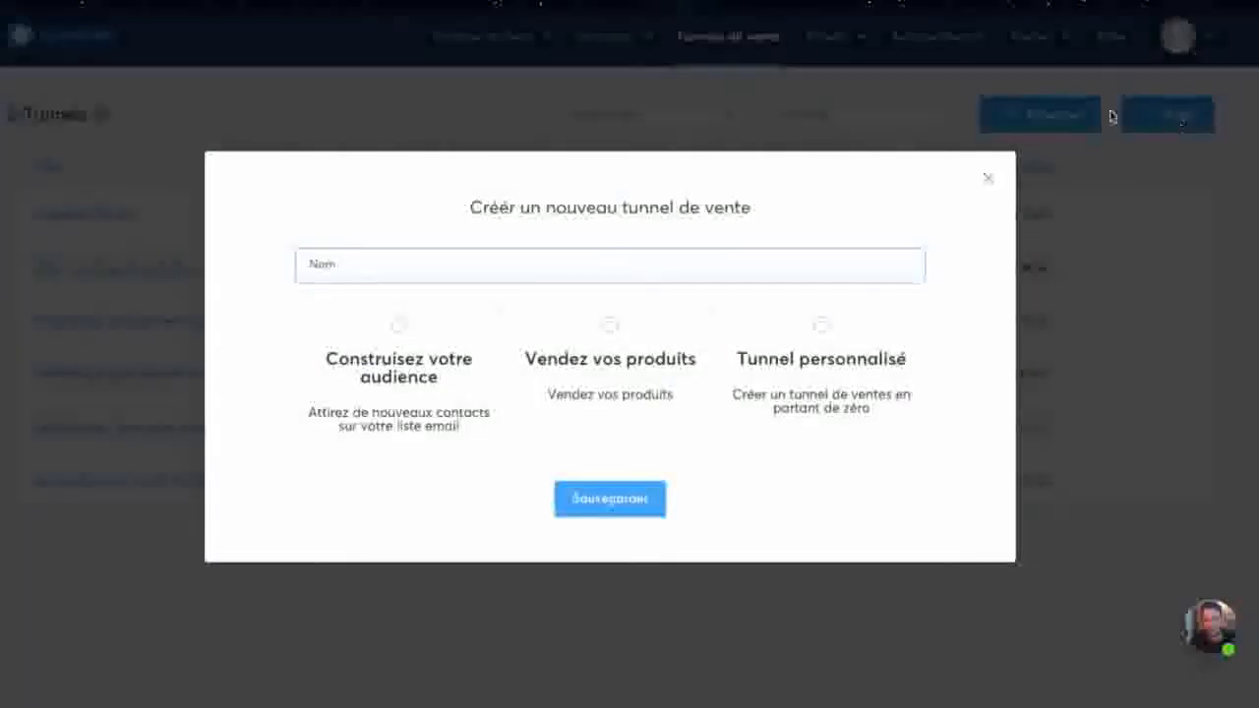
click(563, 268)
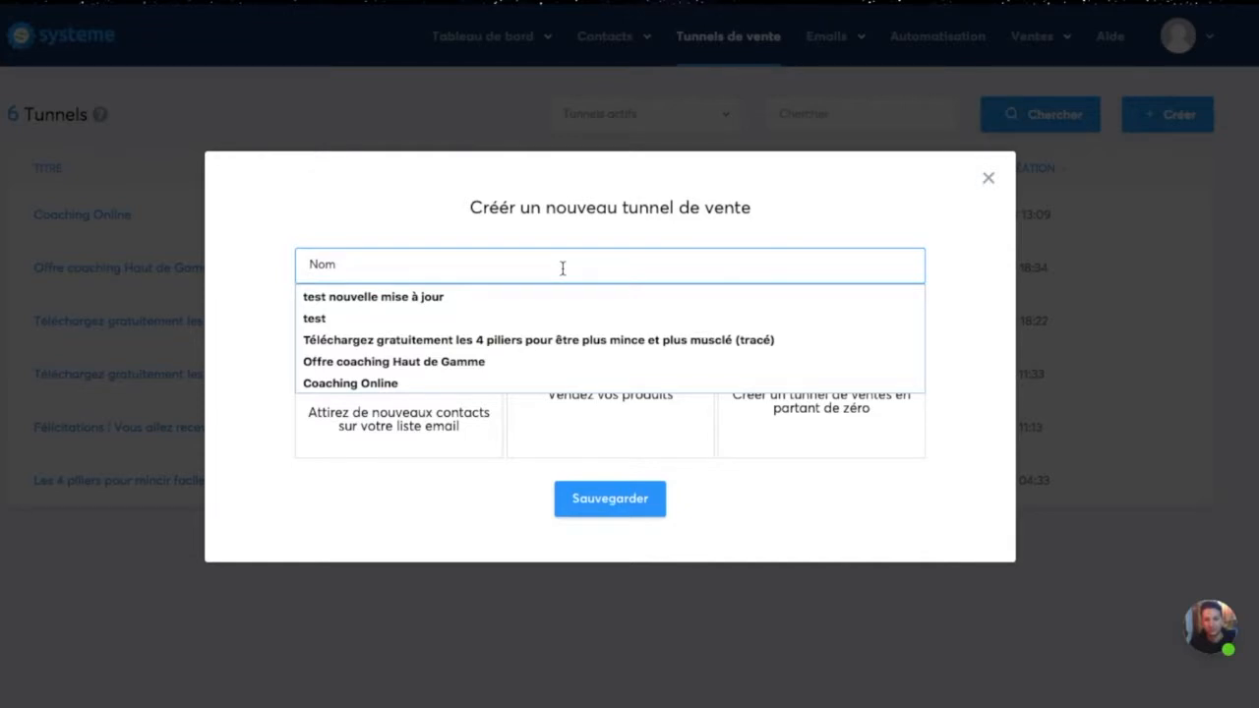
text(REsto)
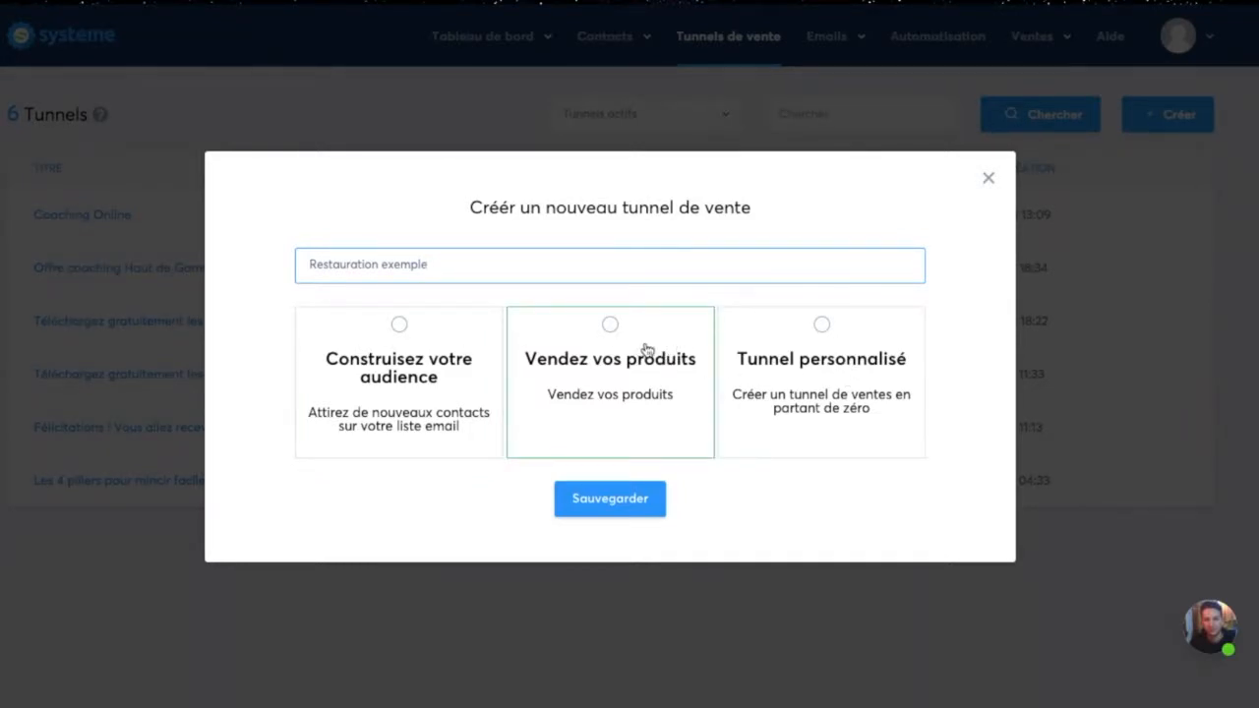
click(611, 326)
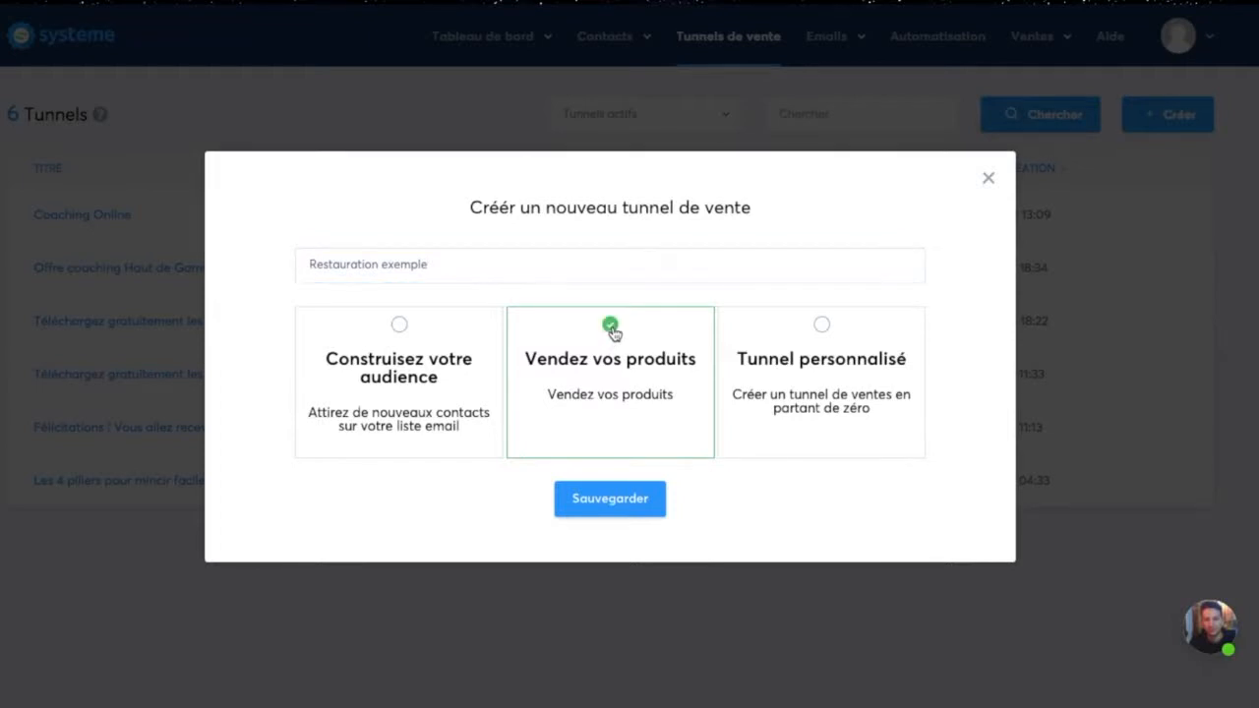
click(606, 499)
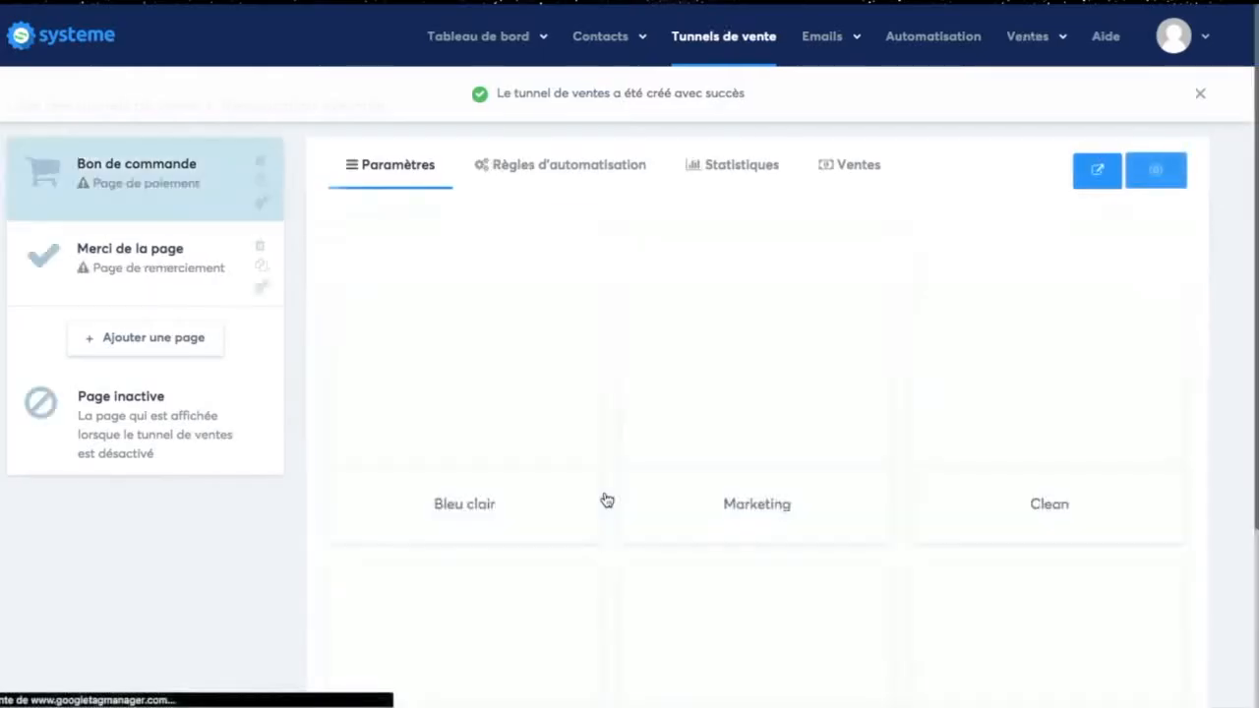
Step: Browse the order page templates and choose "Vidéo de vente fond noir" for the Bon de commande page
mouse_move(657, 324)
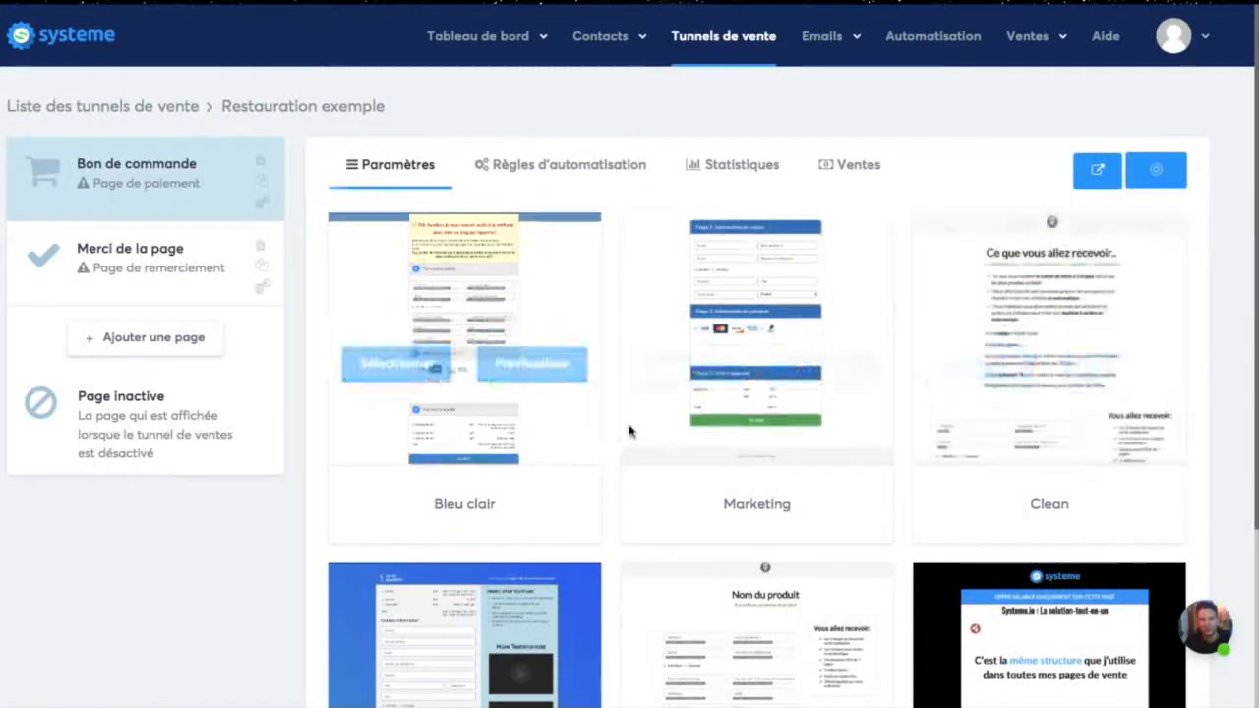
scroll(631, 429, down, 3)
scroll(983, 413, up, 3)
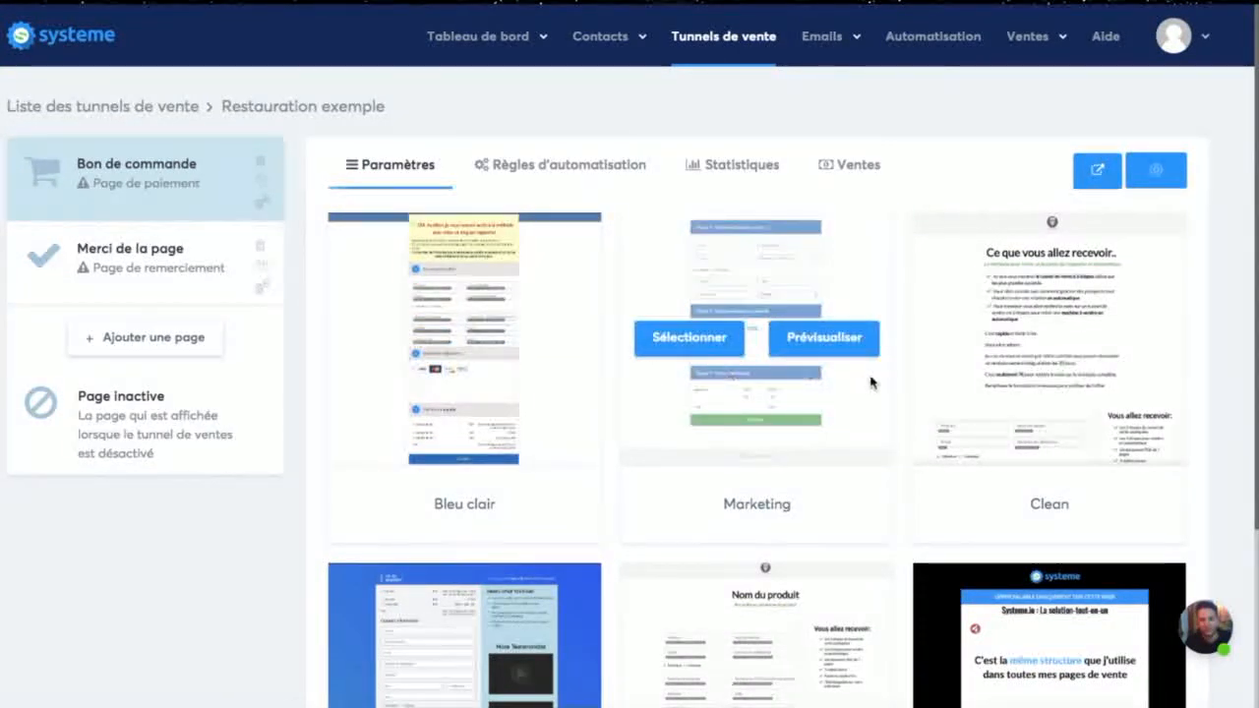
scroll(983, 394, down, 3)
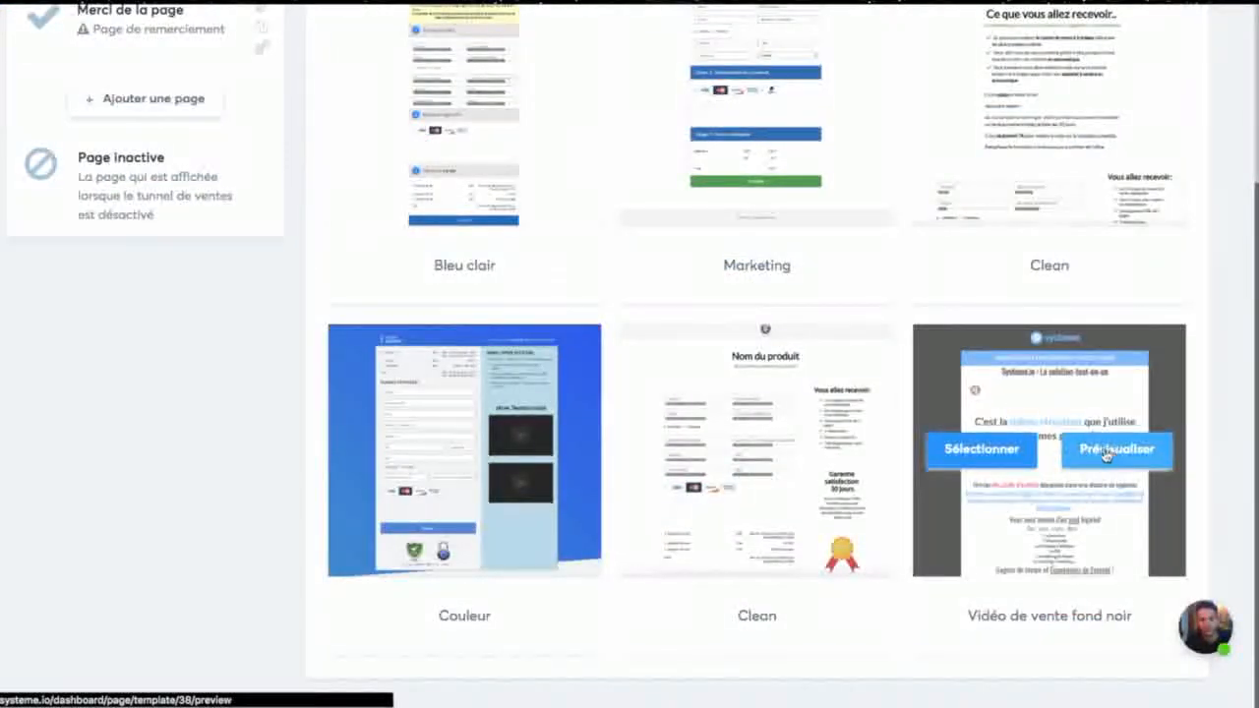
click(1021, 459)
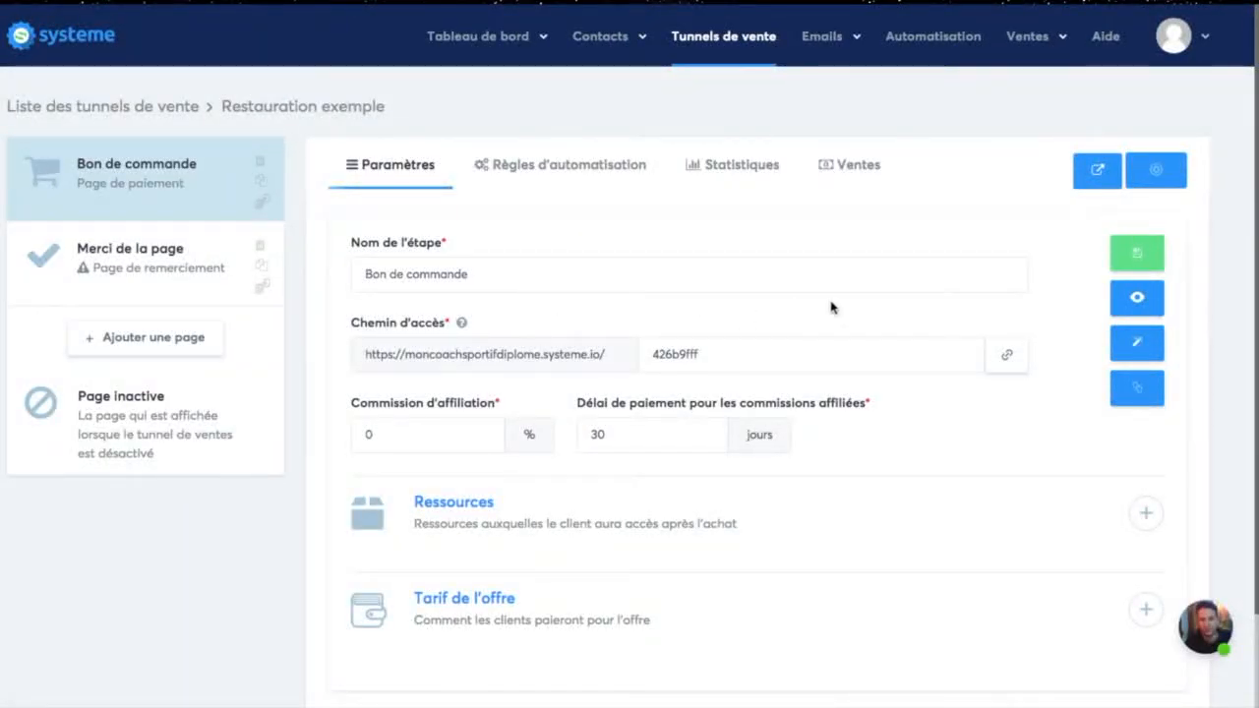
Step: Open the Bon de commande page in the page editor and dismiss the browser's translation pop-up
scroll(871, 300, down, 1)
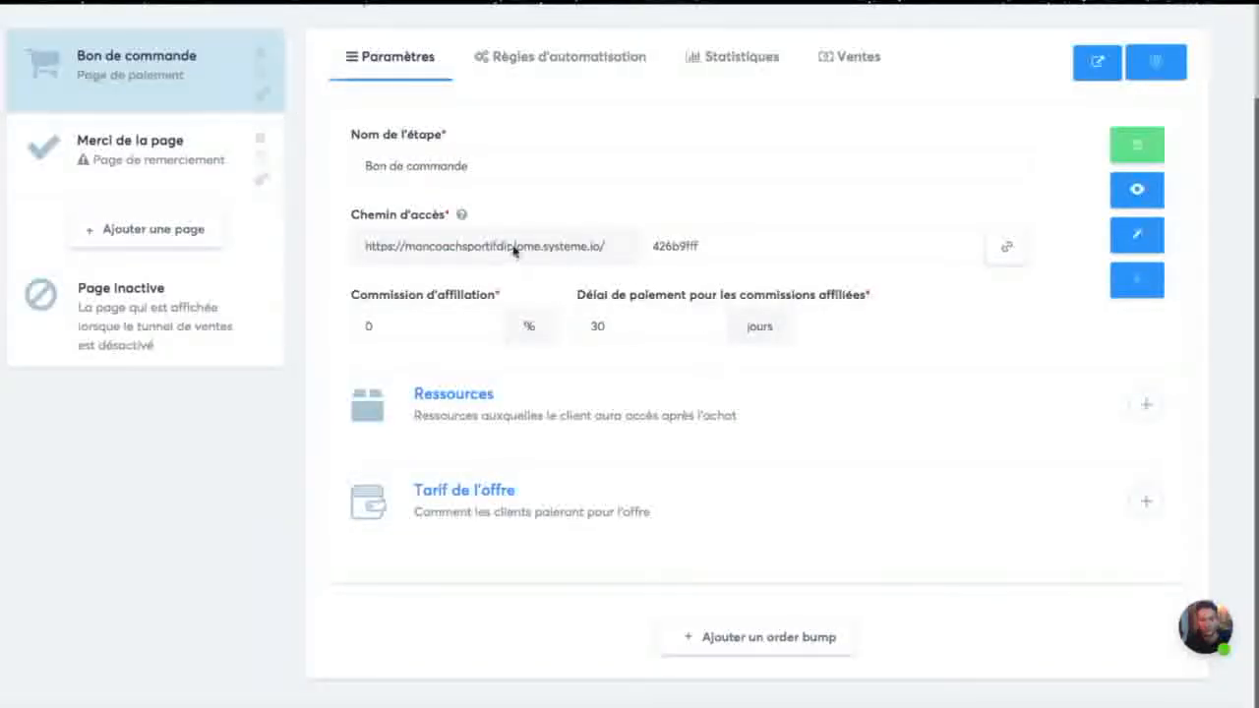
click(1138, 240)
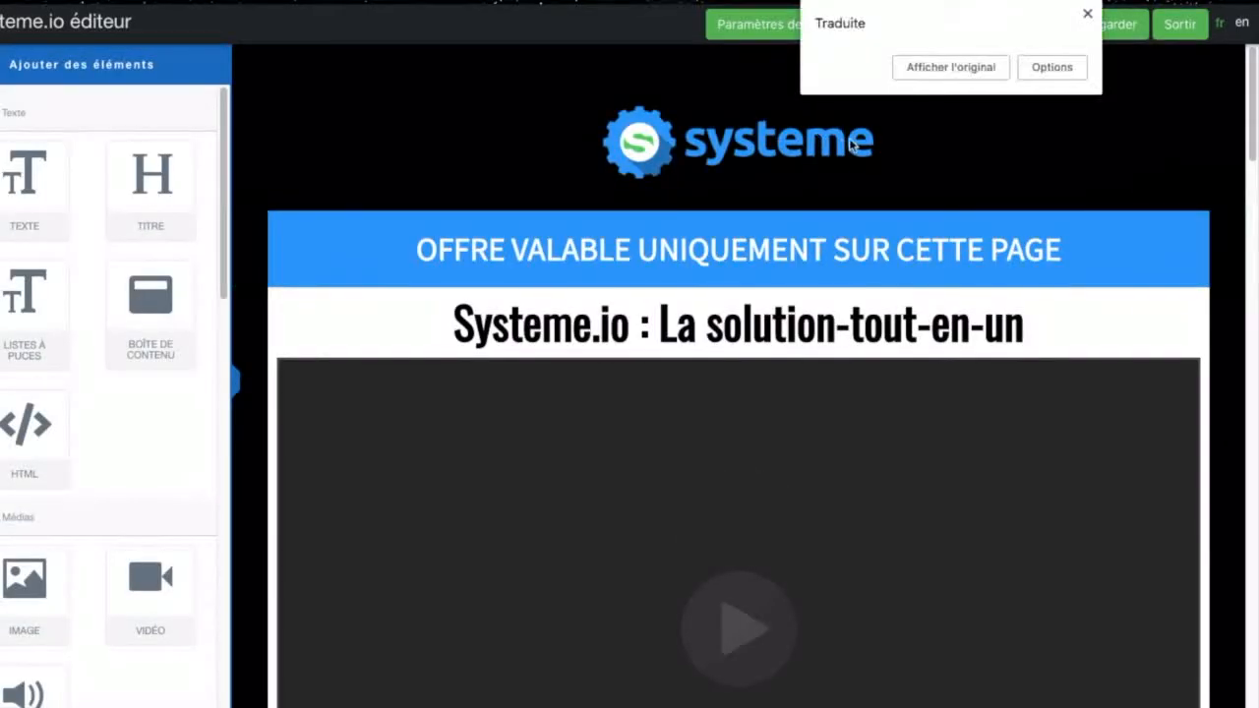
click(1087, 14)
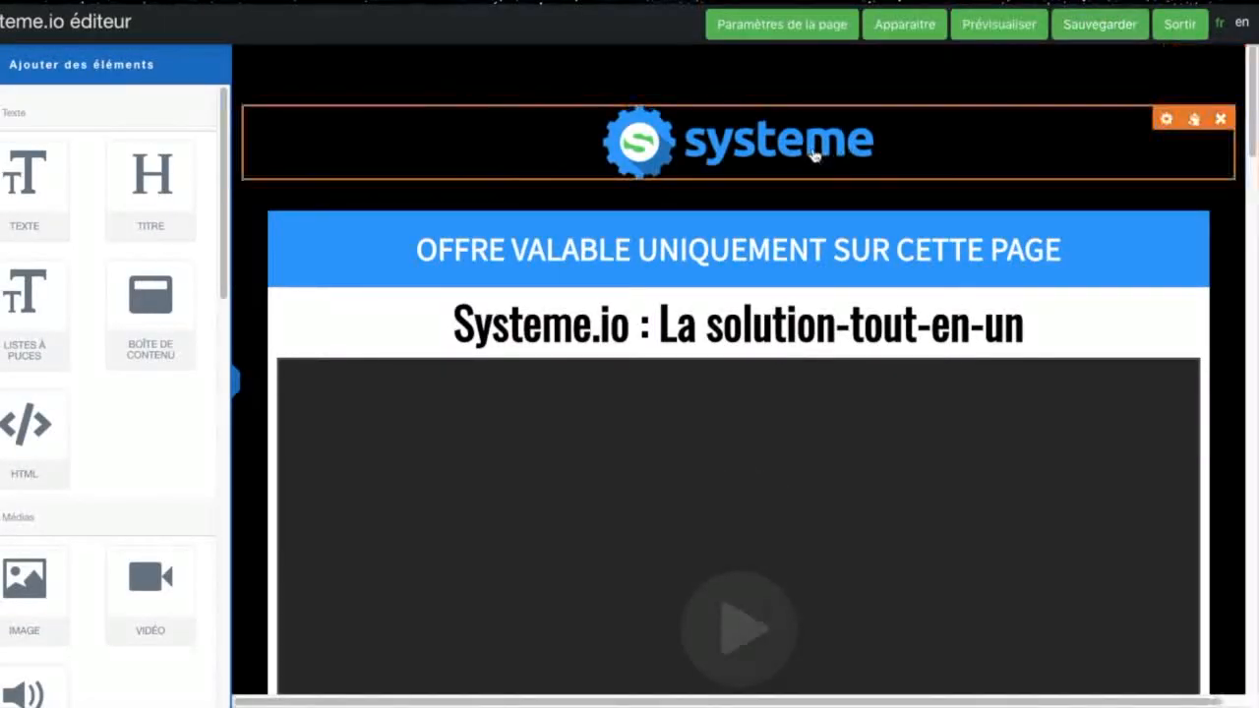
Step: Delete the systeme logo above the blue offer banner and add a title element in its place
click(1220, 119)
click(762, 86)
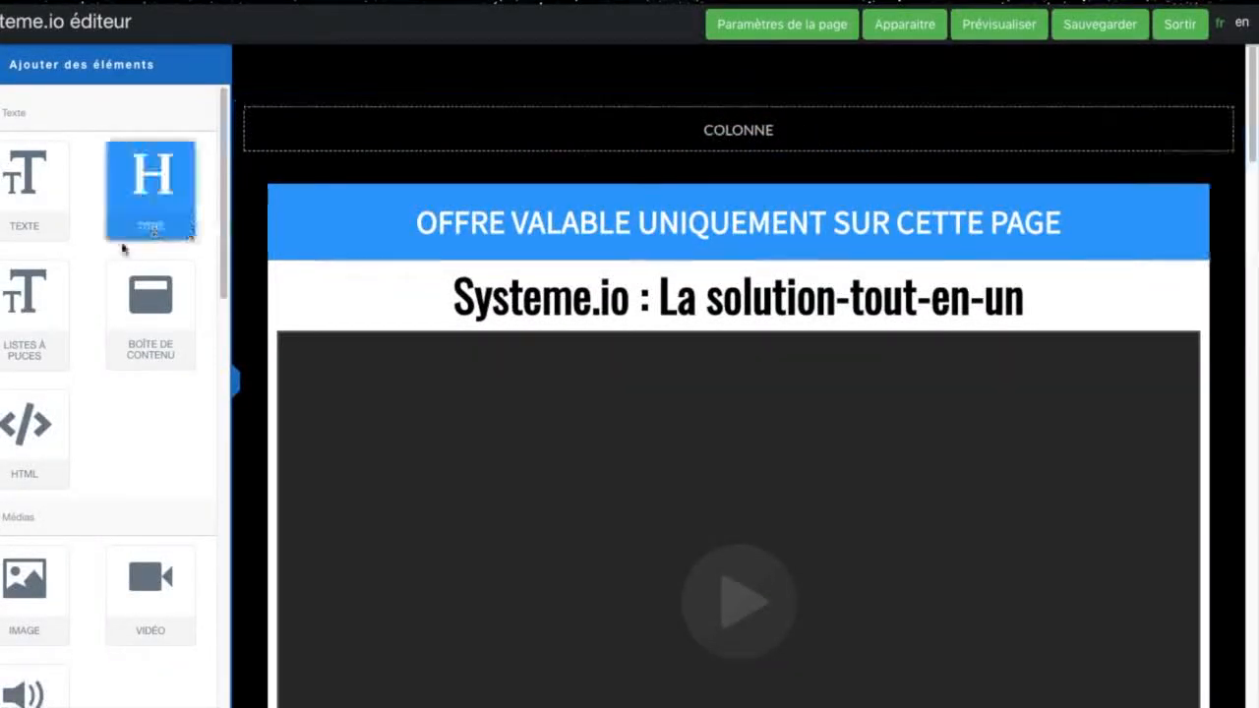
drag(146, 199, 718, 149)
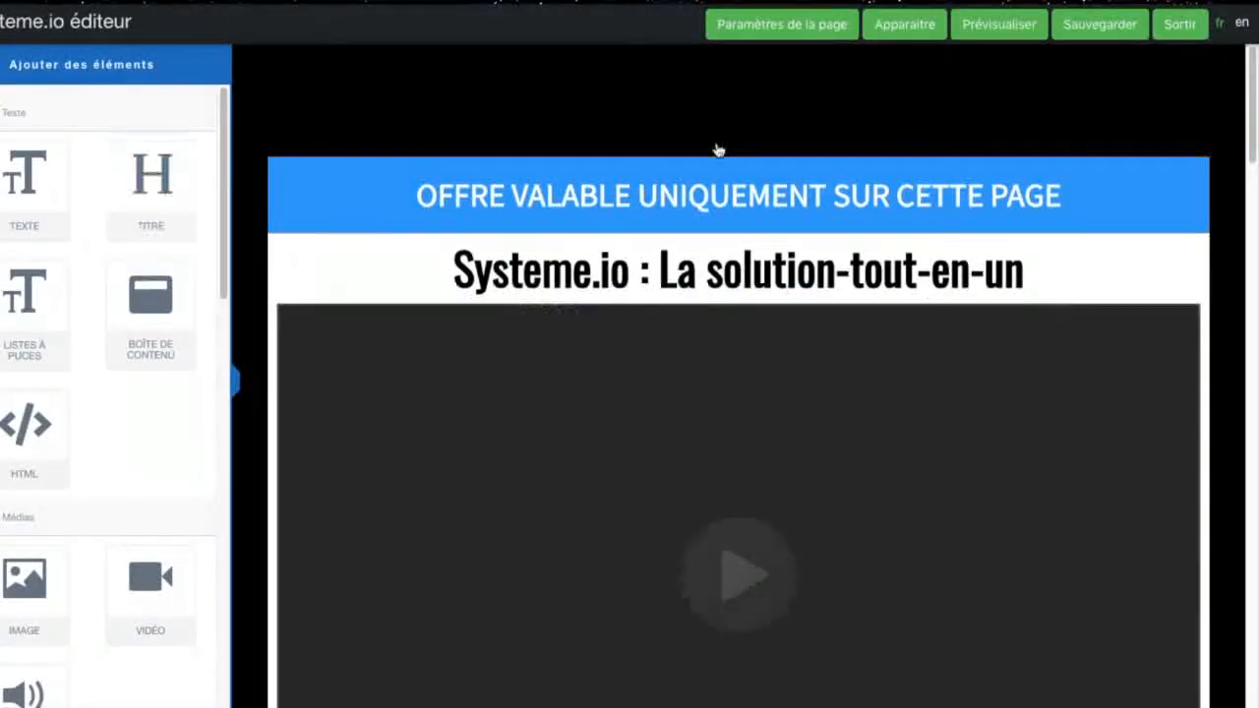
scroll(703, 201, down, 8)
scroll(709, 309, up, 8)
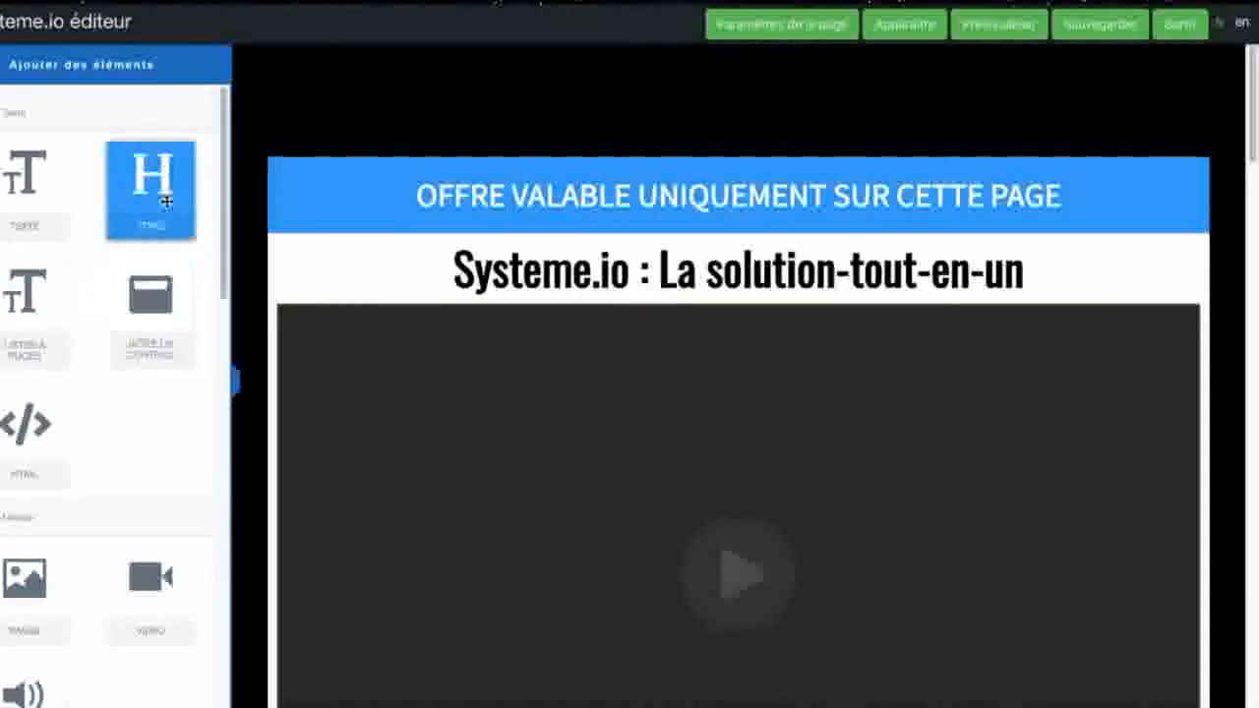
drag(165, 201, 590, 107)
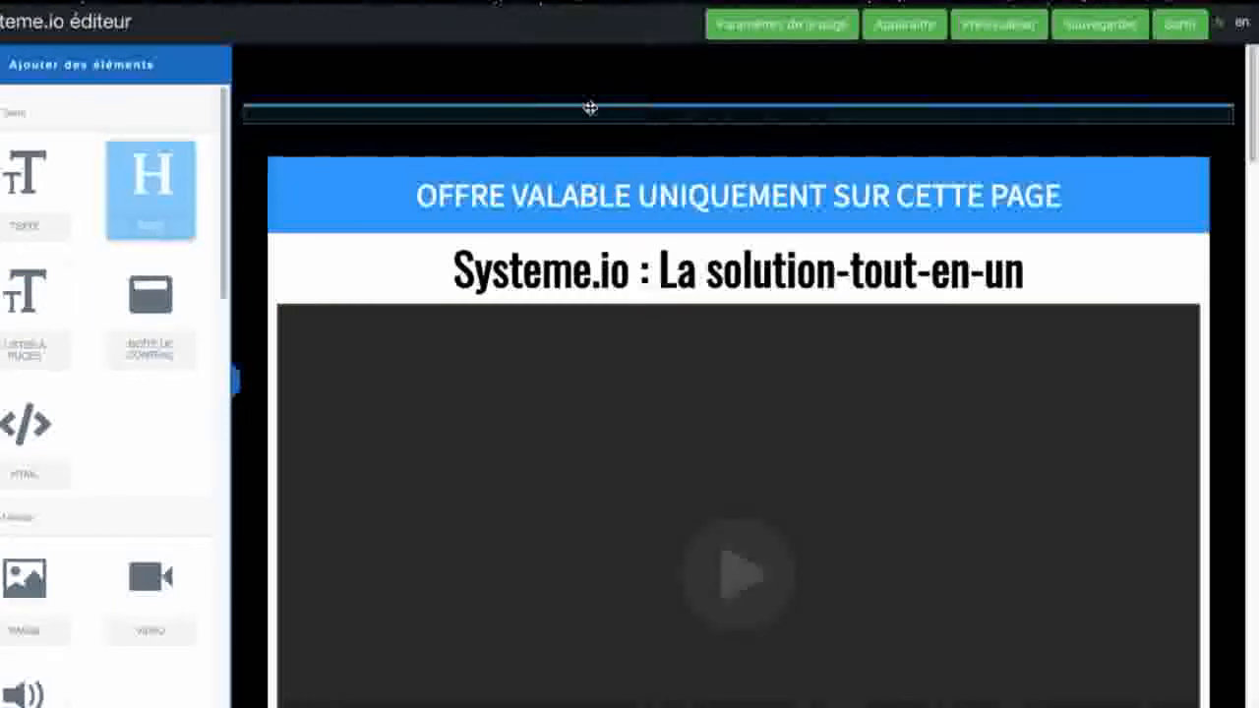
Step: Try to set the new title's text colour to white (FFFFFF)
click(767, 119)
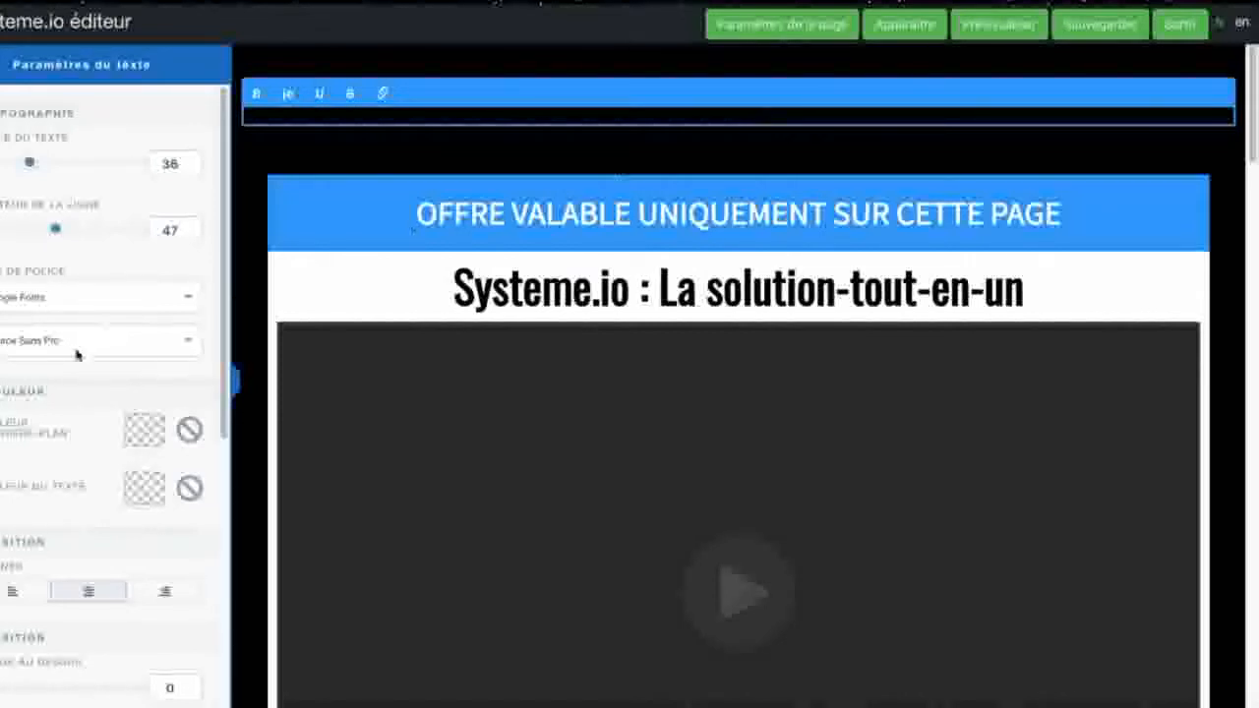
scroll(77, 354, down, 5)
scroll(76, 354, up, 5)
click(145, 487)
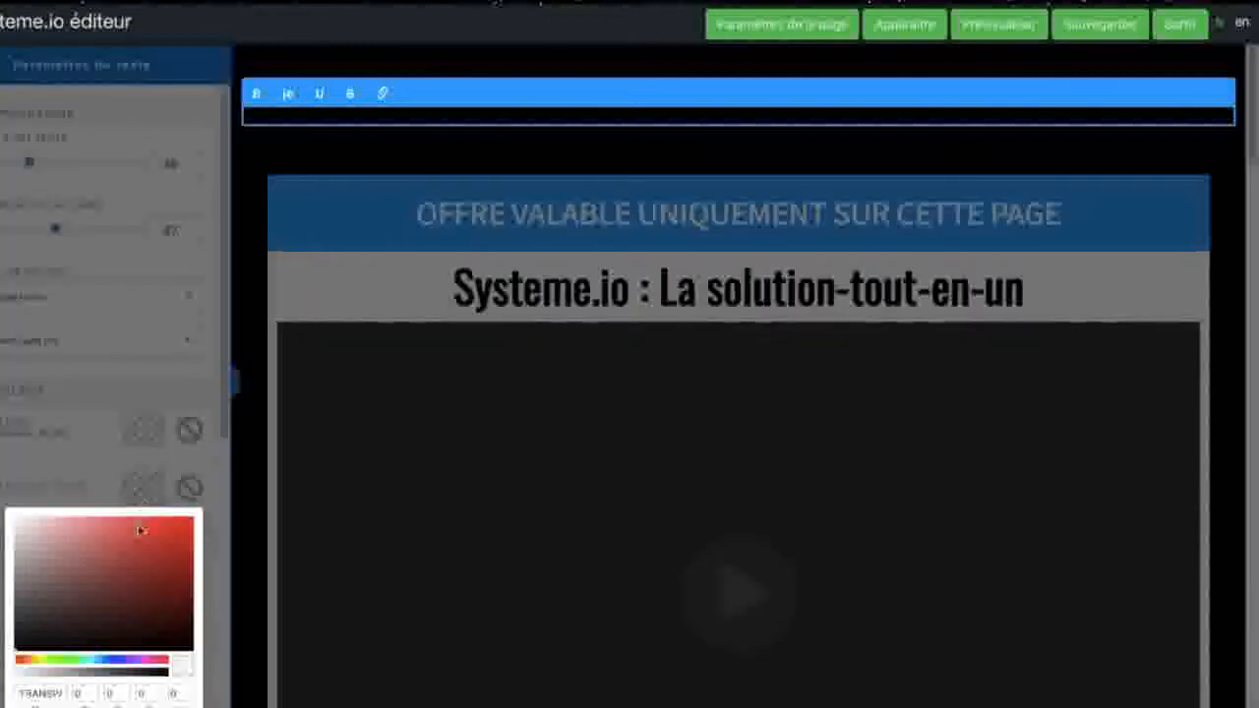
click(25, 529)
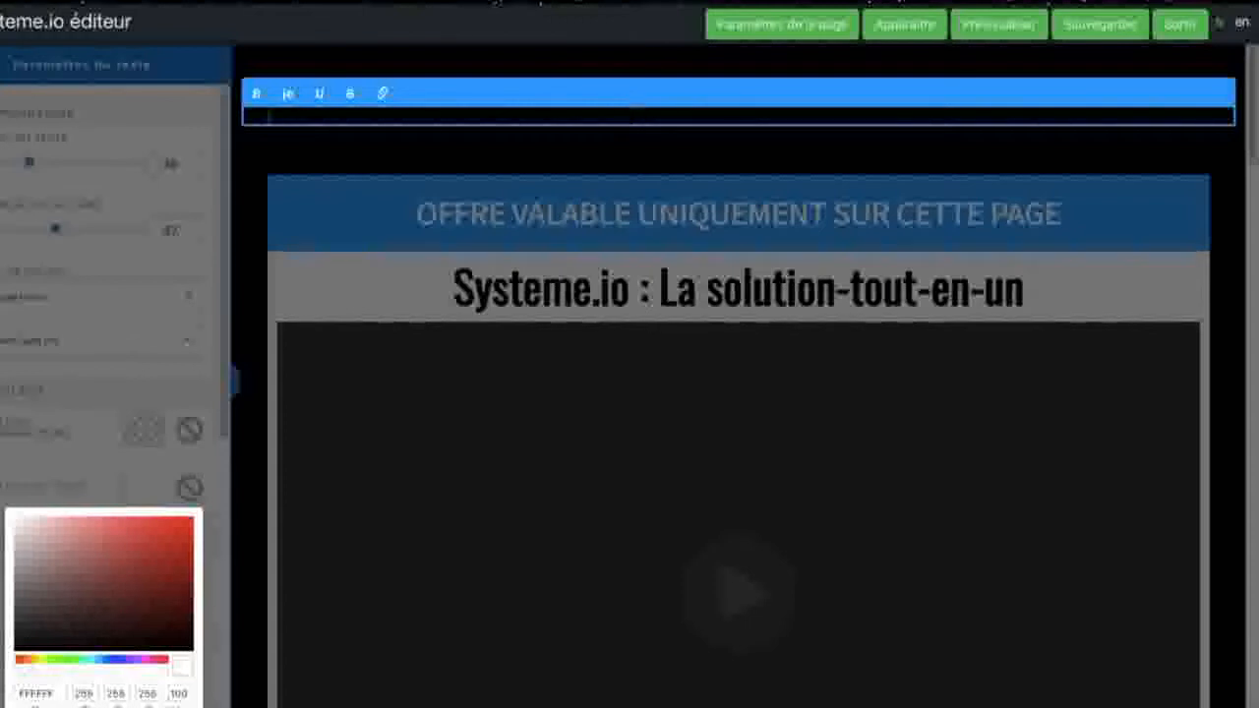
click(284, 116)
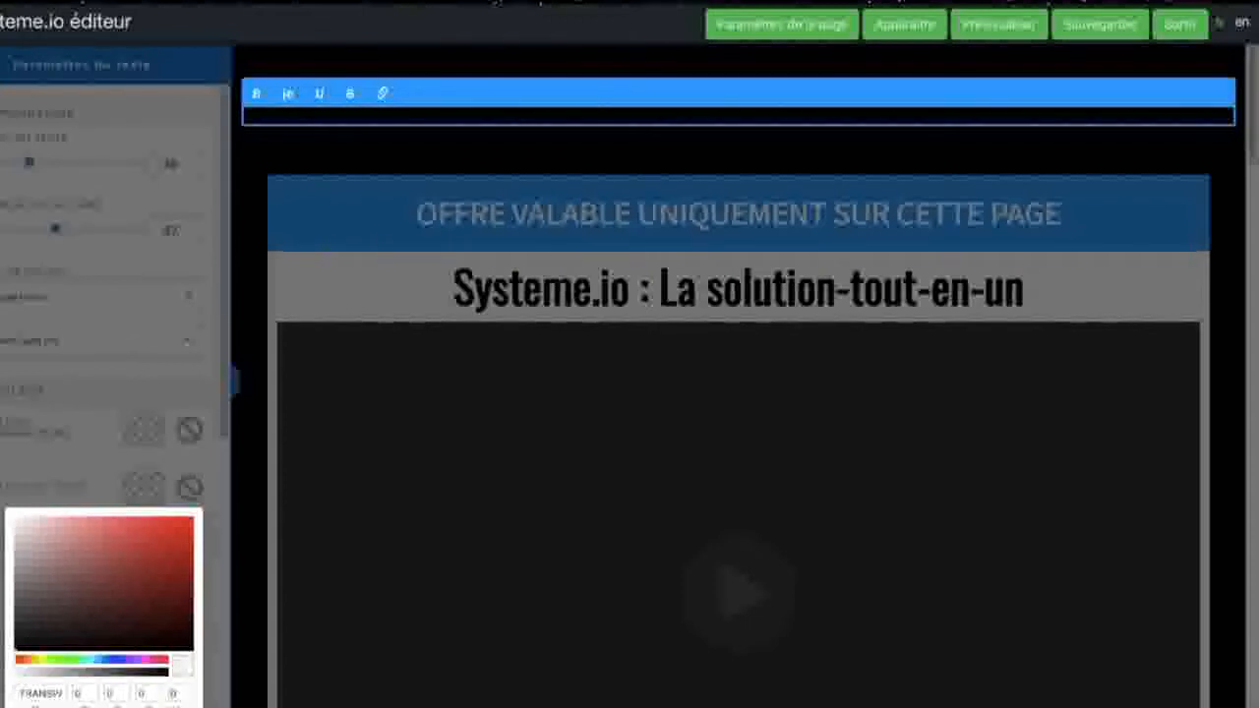
double_click(310, 118)
key(BackSpace)
key(ctrl+z)
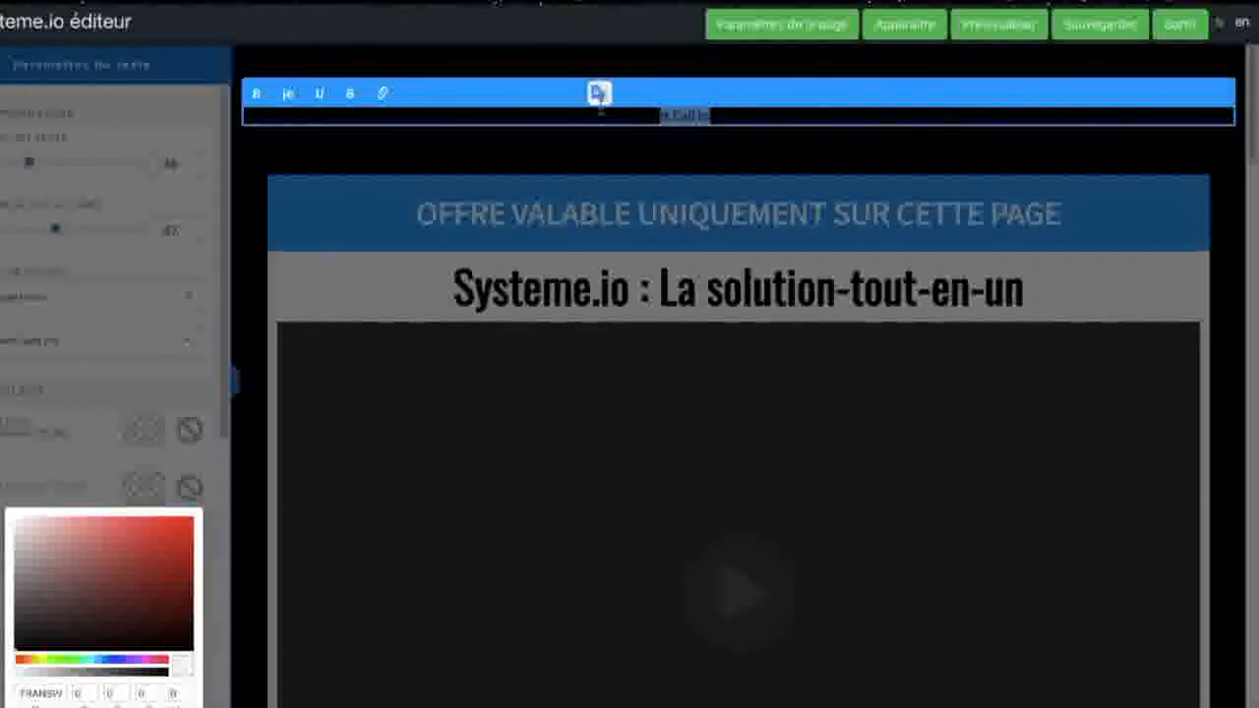
key(BackSpace)
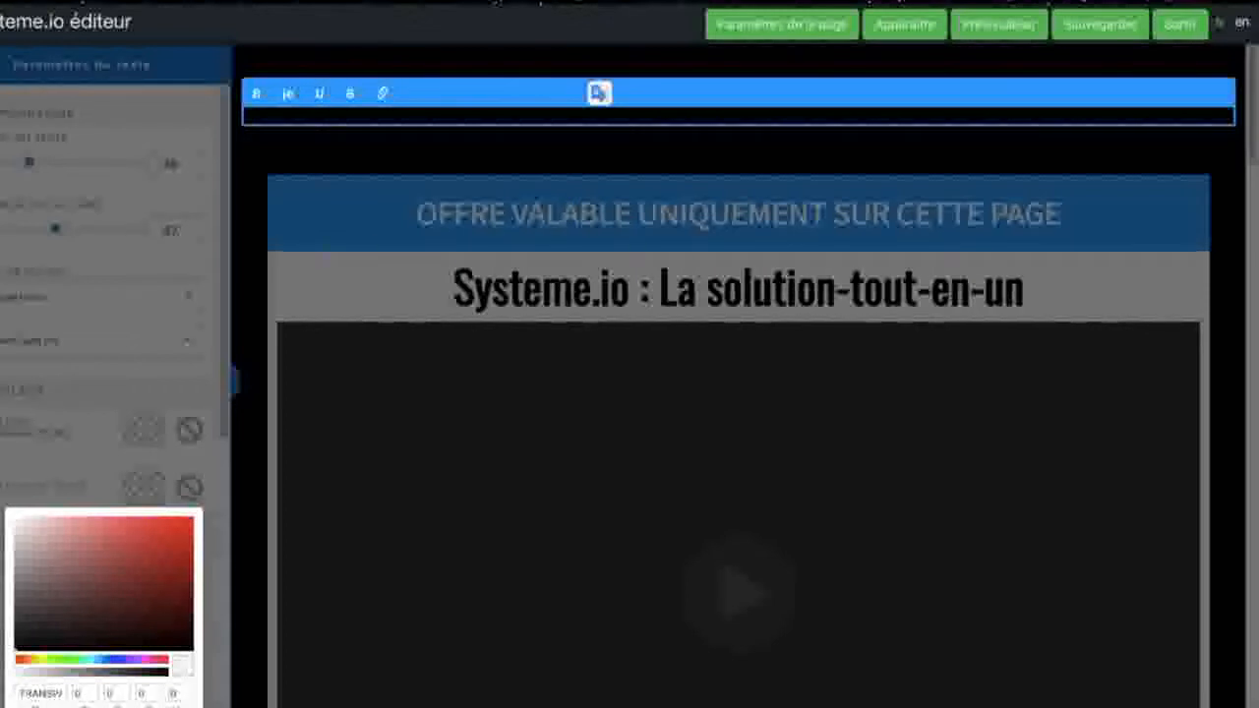
key(ctrl+z)
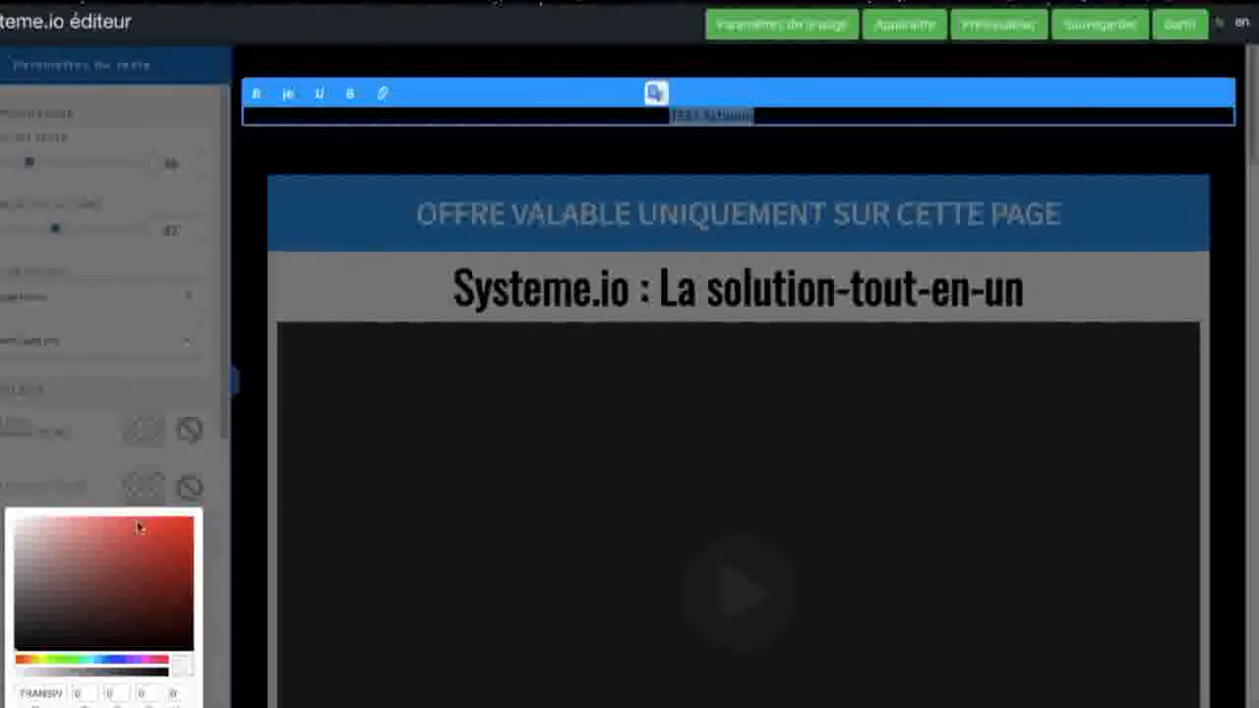
Step: Try a near-white text colour on the title's test wording "TEST Actionm", and delete that wording
drag(15, 650, 12, 516)
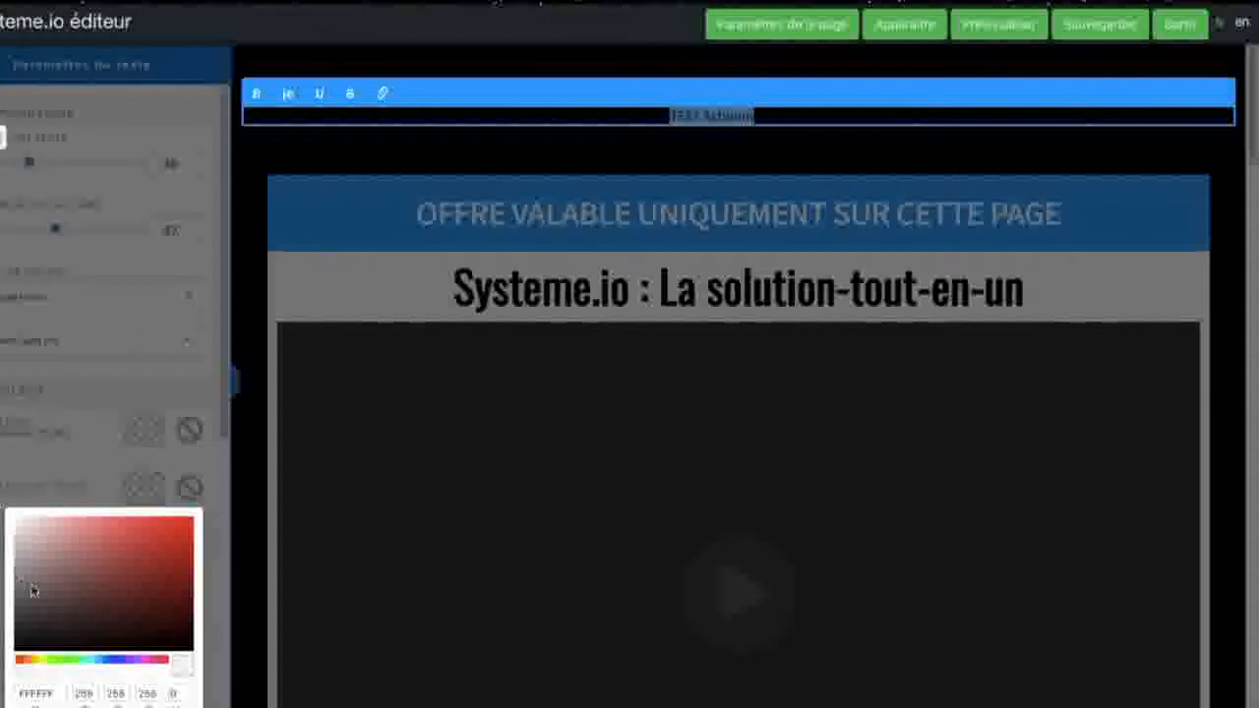
click(23, 524)
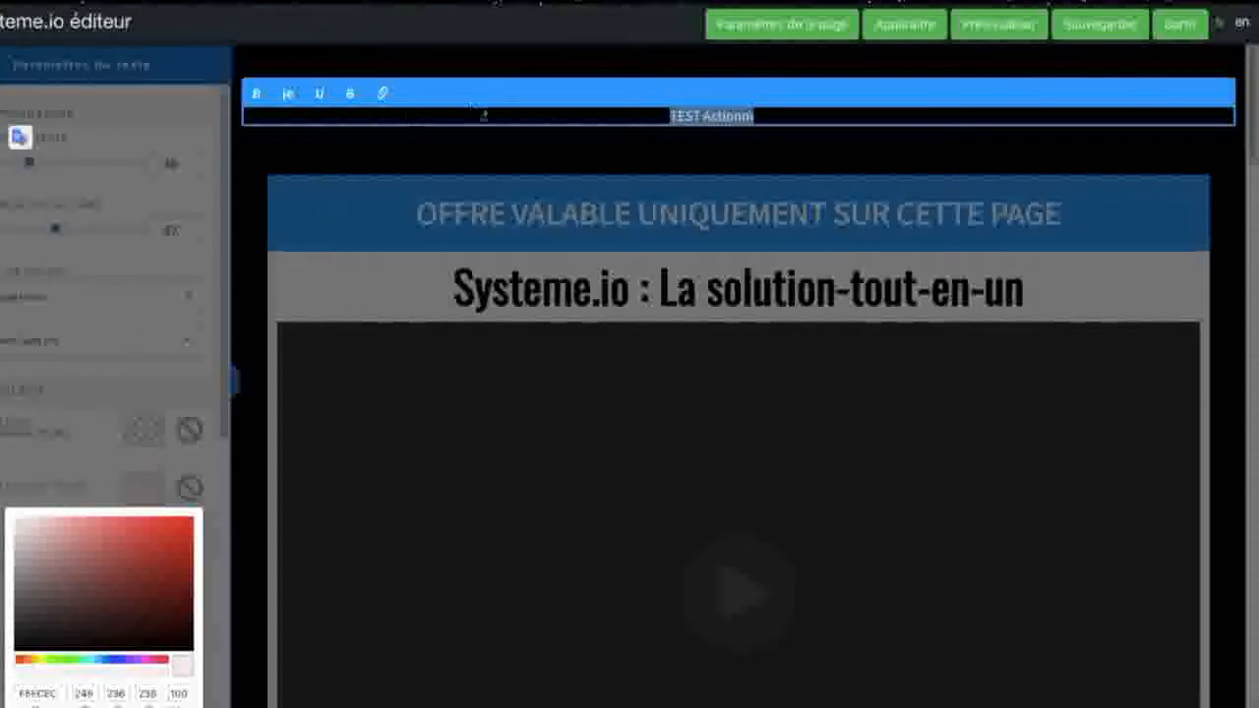
click(759, 116)
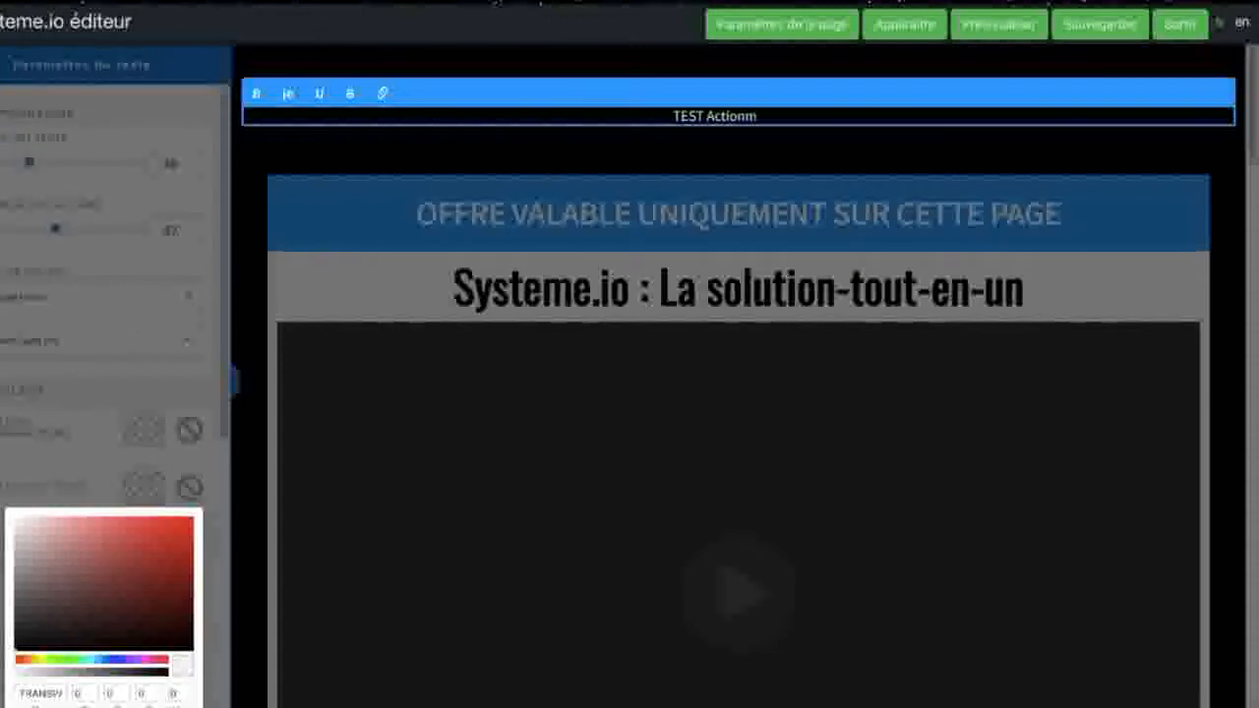
key(BackSpace)
key(BackSpace)
key(BackSpace)
key(BackSpace)
key(BackSpace)
key(BackSpace)
key(BackSpace)
key(BackSpace)
key(BackSpace)
key(BackSpace)
key(BackSpace)
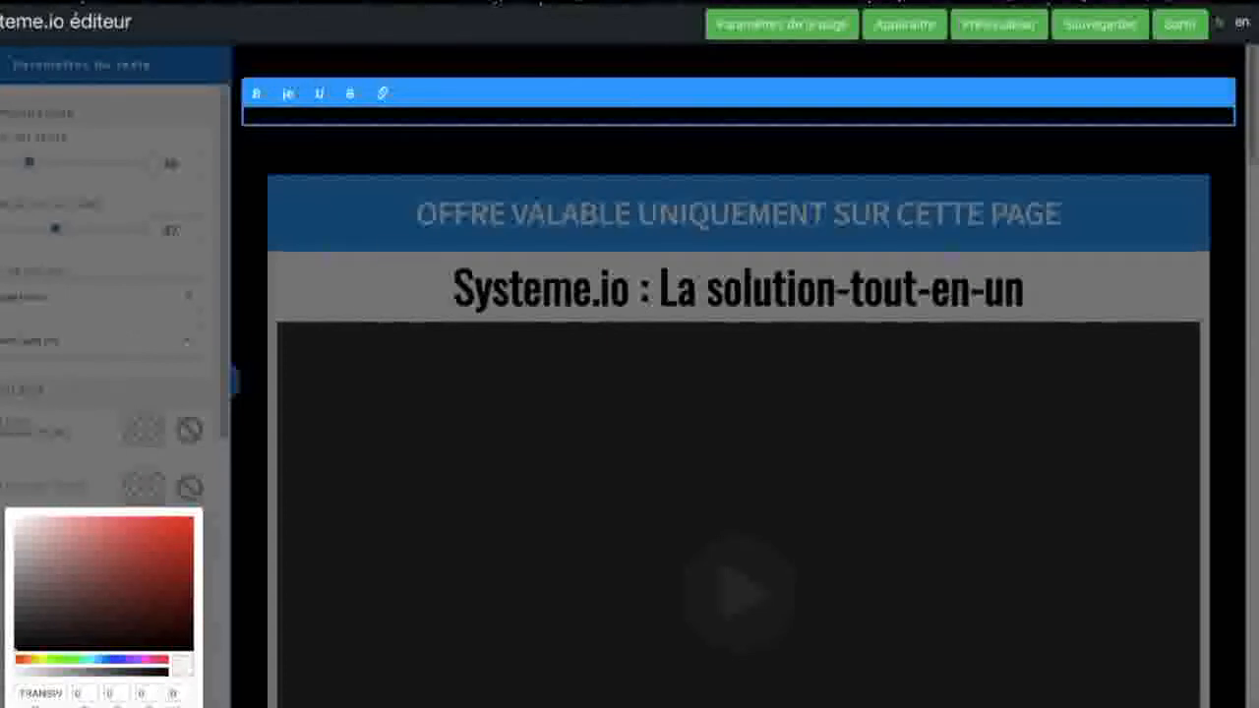
Step: Set the title's text colour to F8EDED and change its wording to "MON SUPER RESTAURANT !!!!!!"
drag(766, 116, 573, 115)
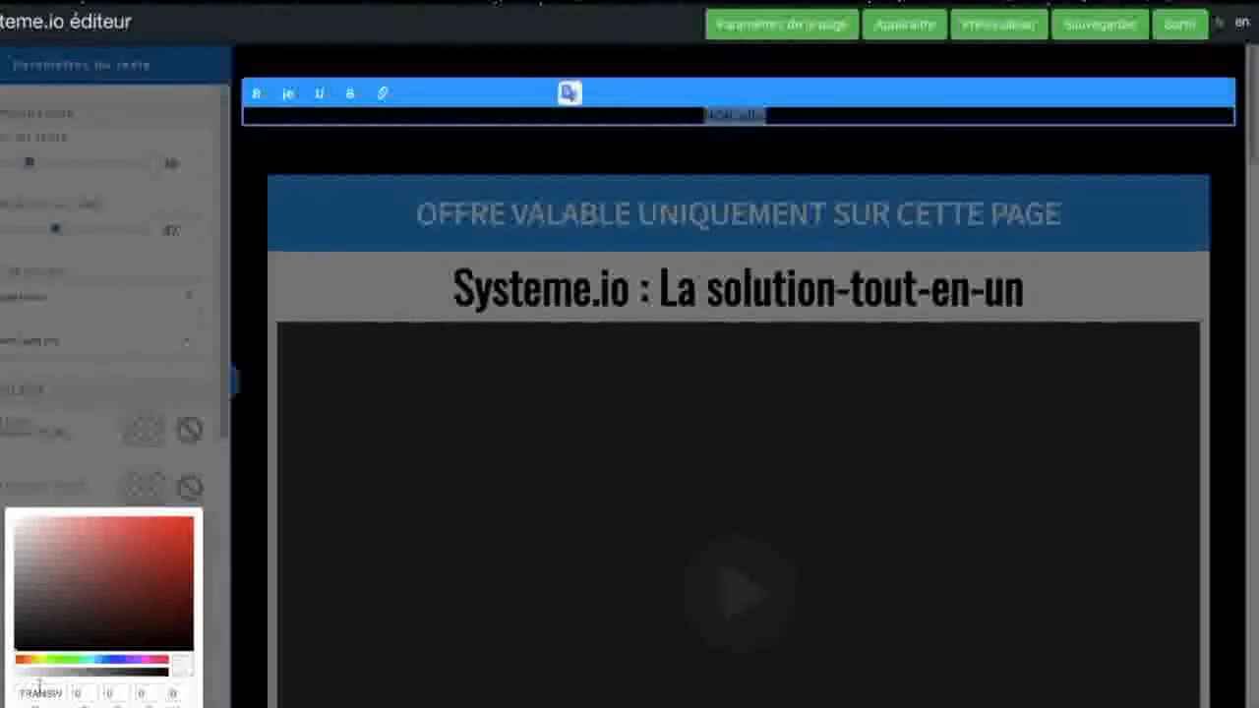
click(22, 524)
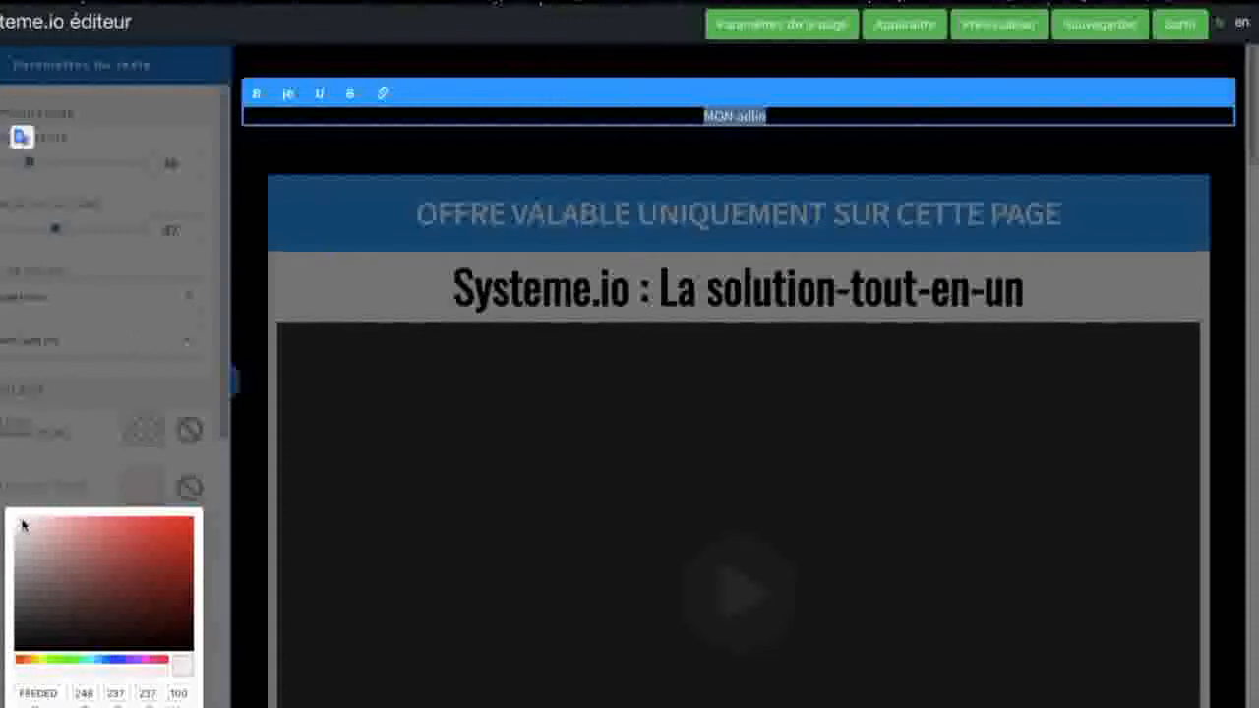
key(Right)
key(BackSpace)
key(BackSpace)
key(BackSpace)
key(BackSpace)
key(BackSpace)
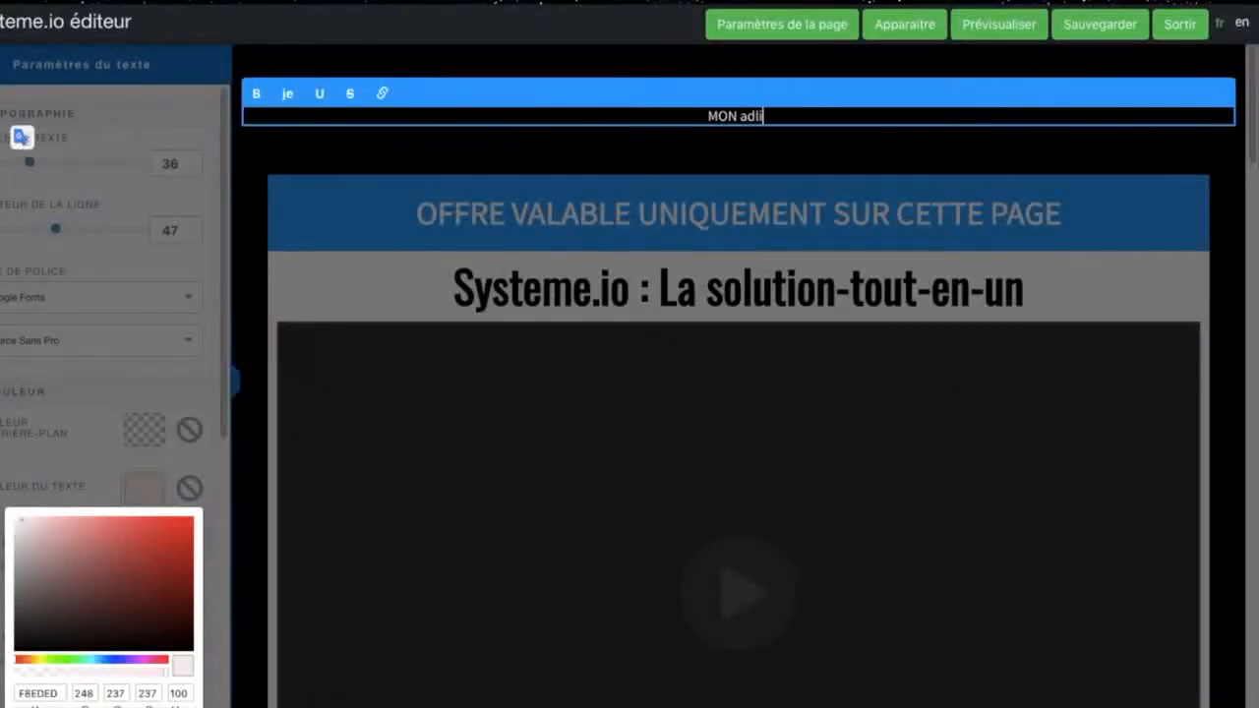
key(BackSpace)
text(SUR)
key(BackSpace)
text(PER RESTAU)
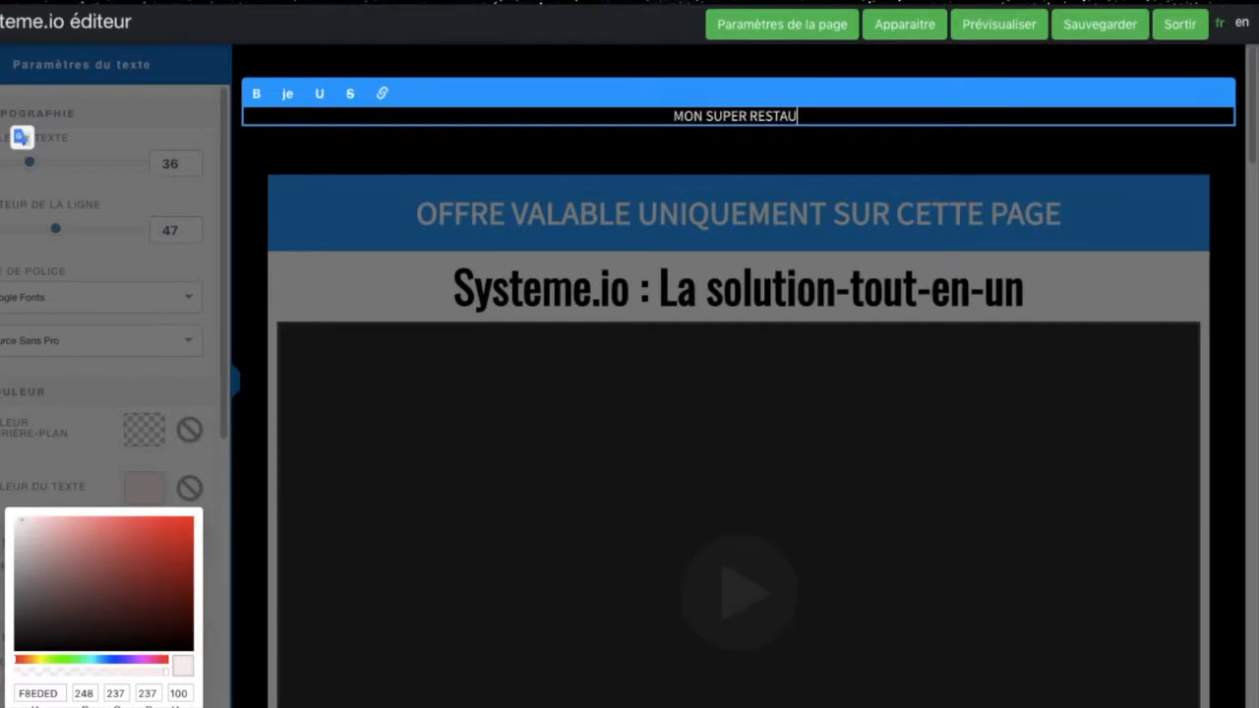
text(RANT !!!!!!)
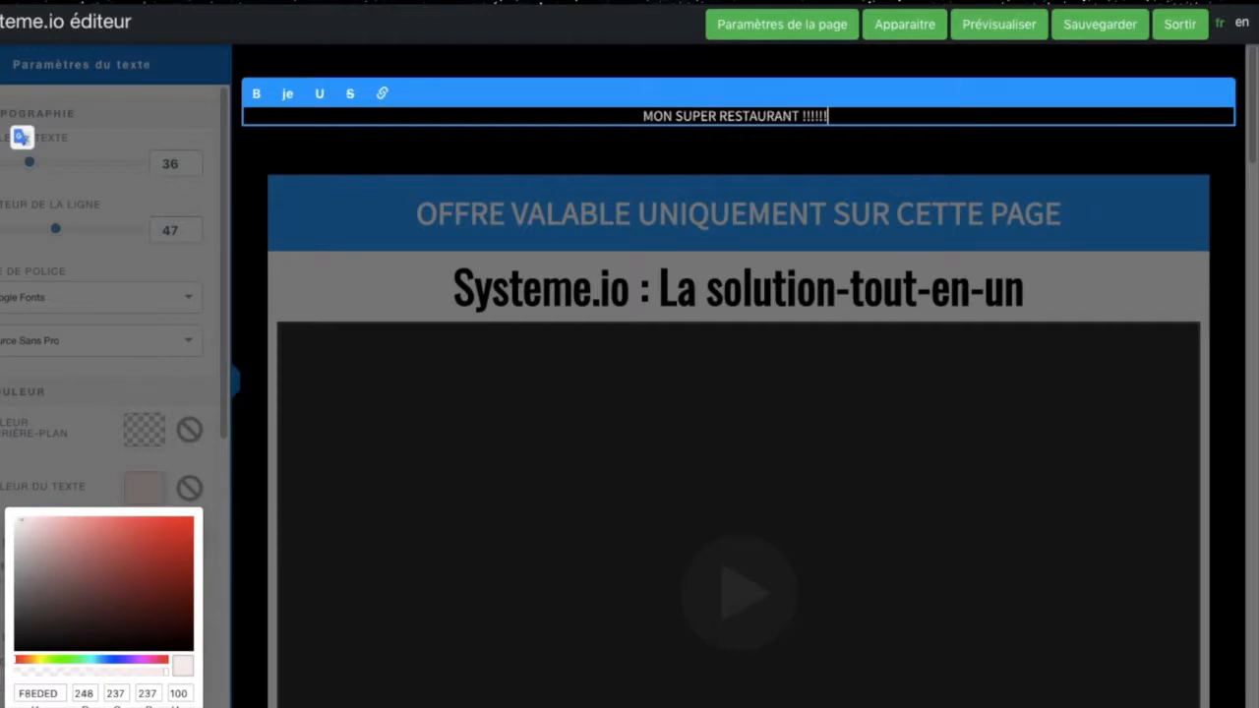
click(550, 166)
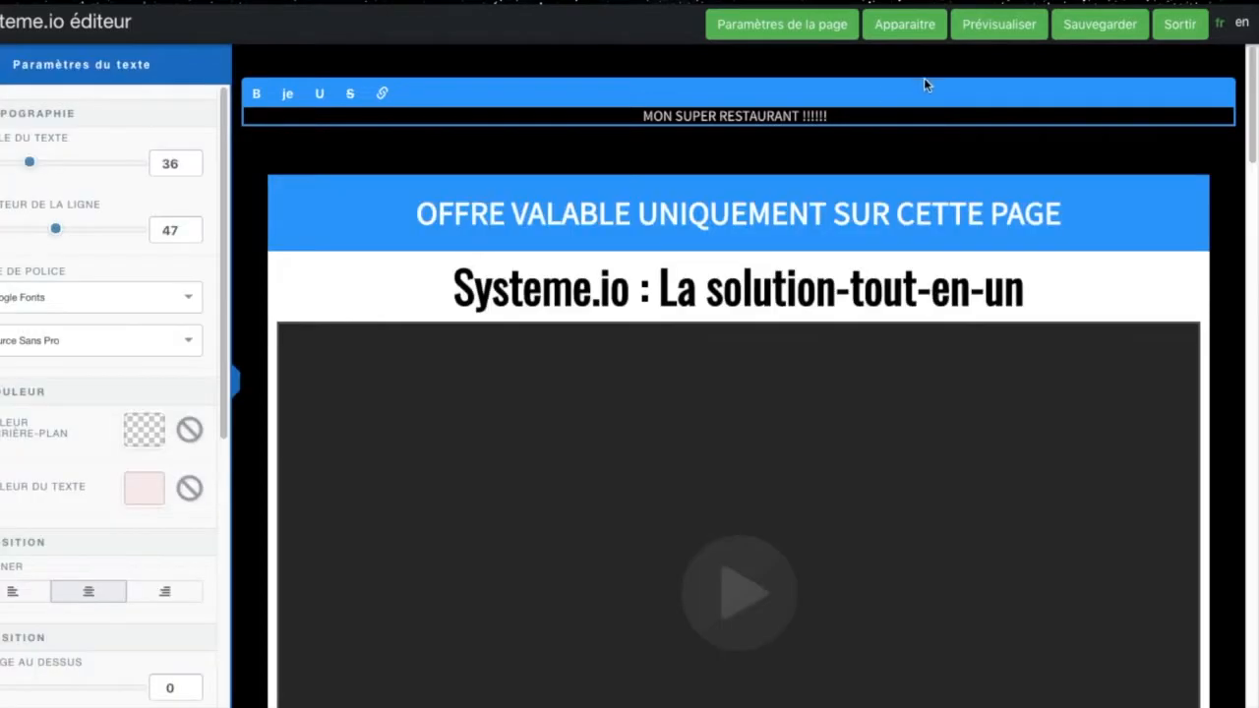
Step: Enlarge the restaurant title above the offer banner to a text size of 60, keeping its wording "MON SUPER RESTAURANT !!!!!!"
drag(839, 117, 508, 123)
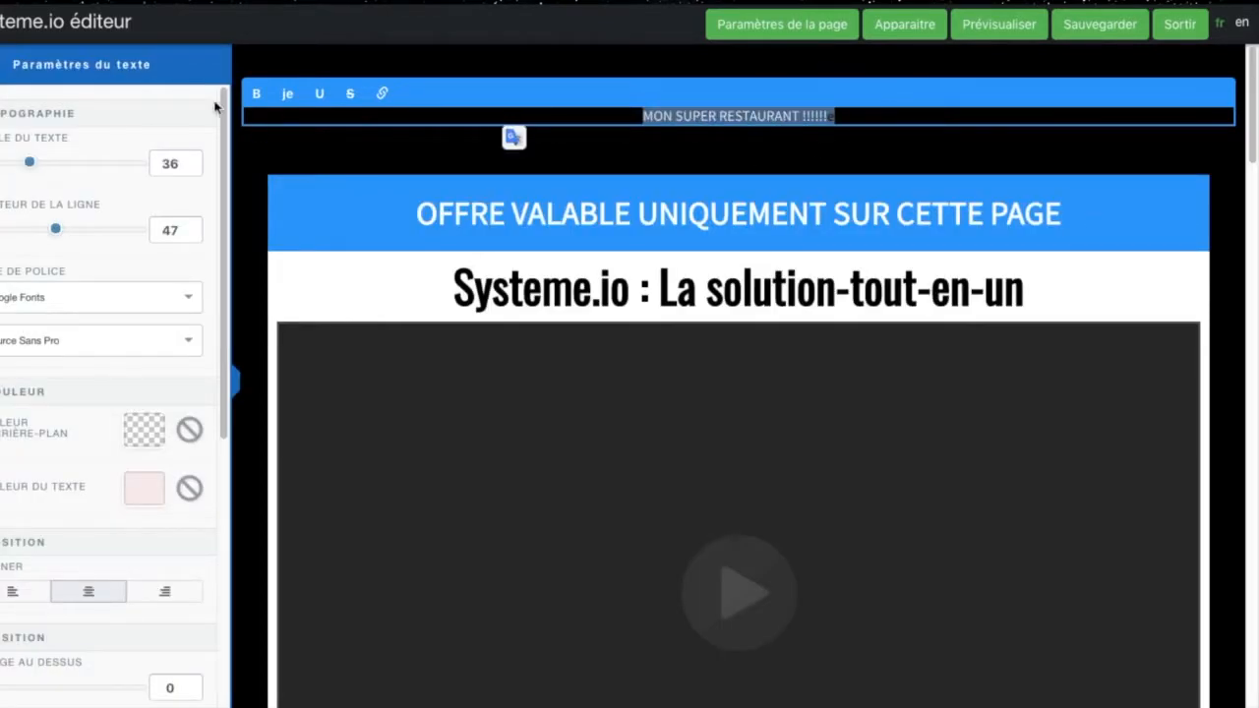
drag(31, 163, 71, 165)
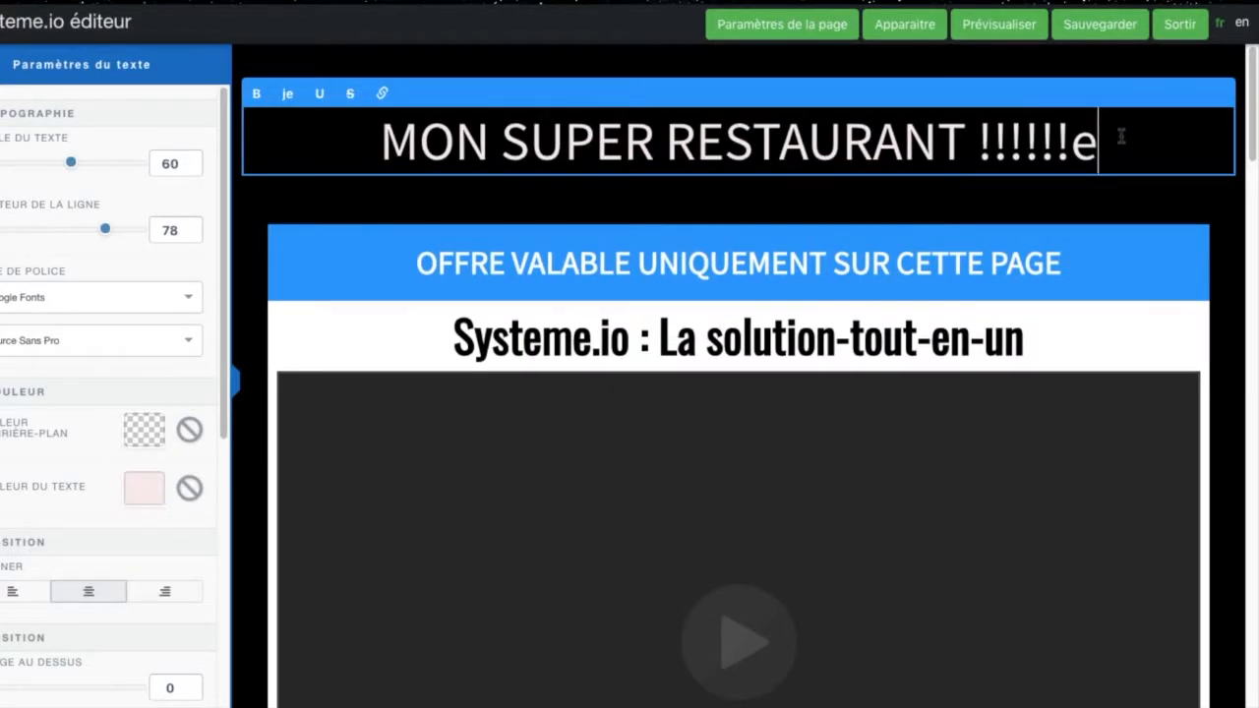
key(BackSpace)
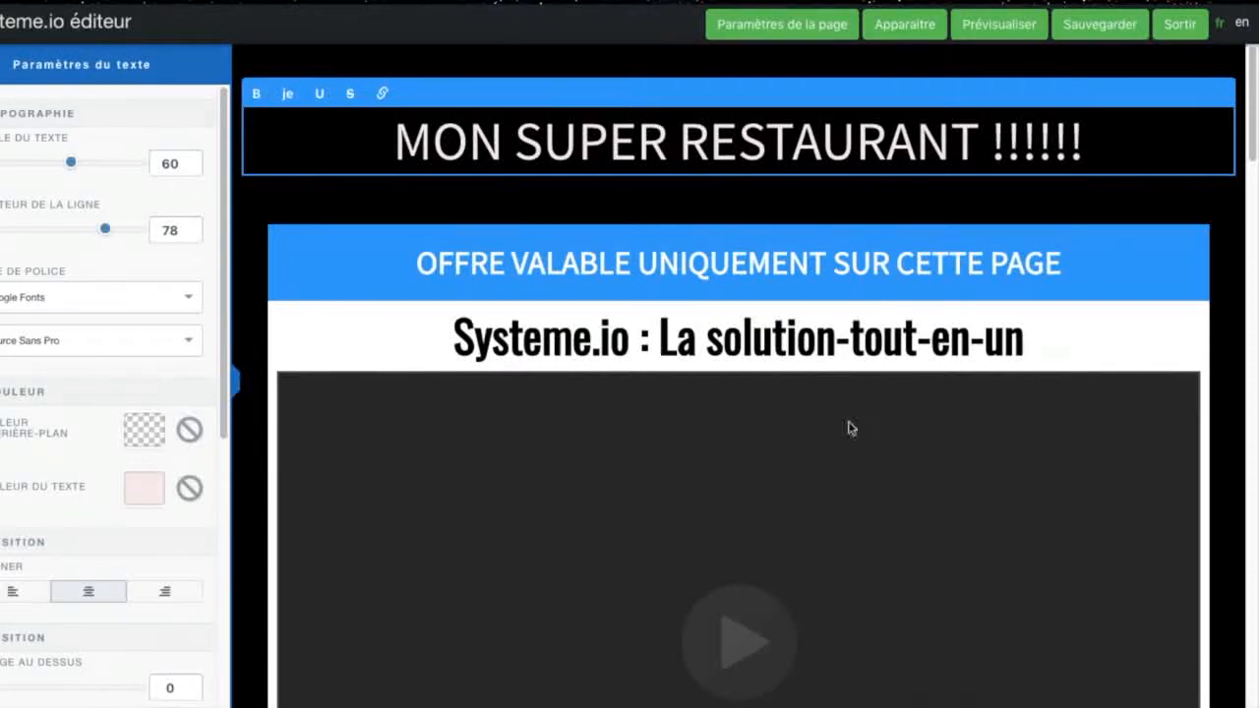
Step: Replace the "Systeme.io : La solution-tout-en-un" headline text with "CE SOIR HAPPY HOUR DES 18h00 !"
click(654, 350)
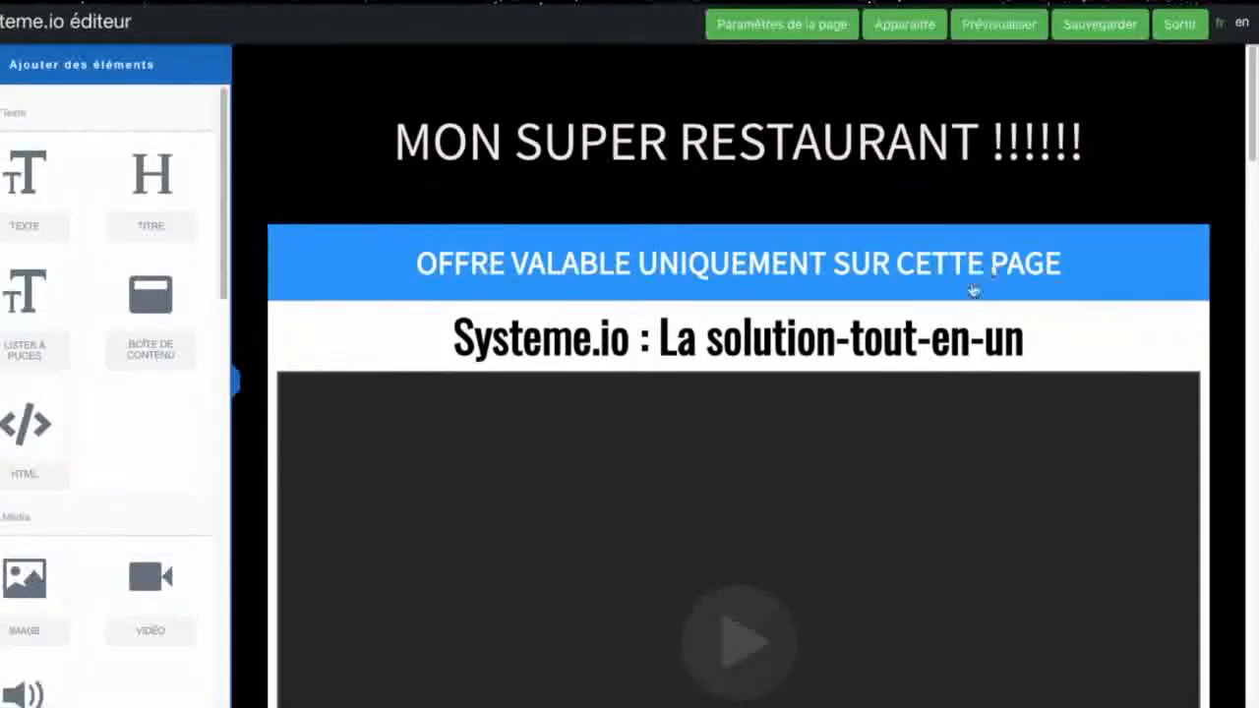
click(1046, 368)
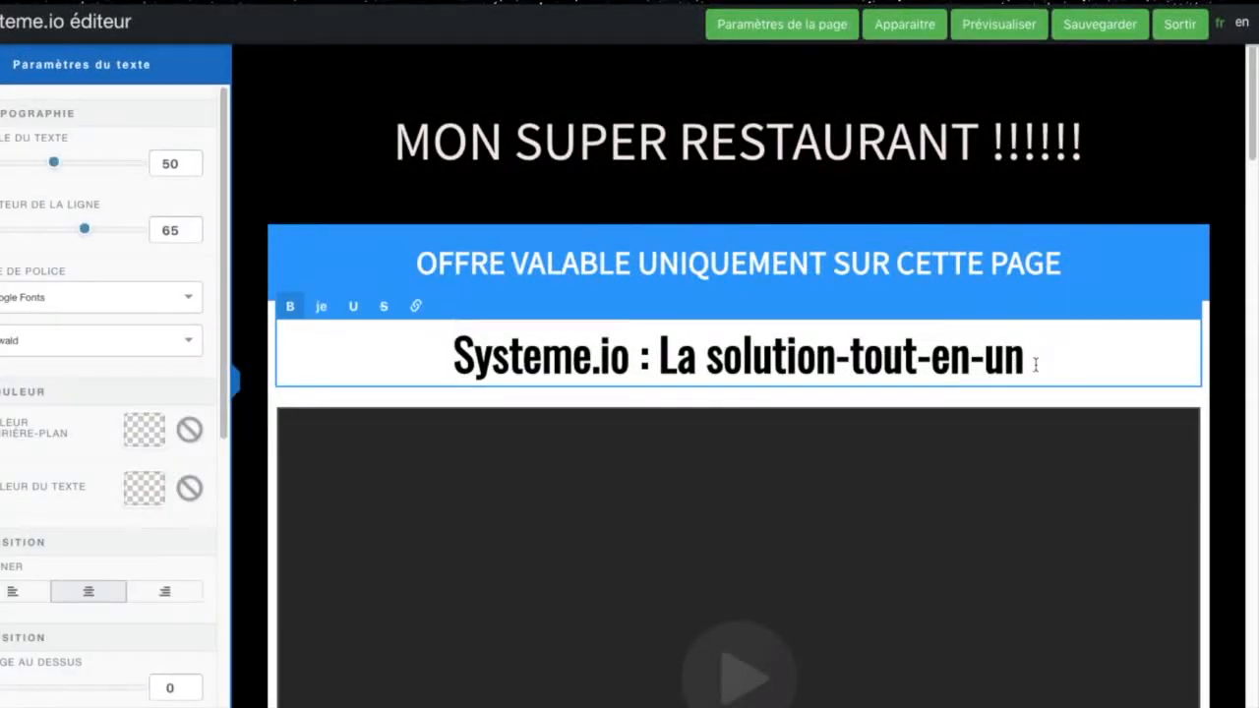
key(BackSpace)
key(BackSpace)
key(BackSpace)
key(BackSpace)
key(BackSpace)
key(BackSpace)
key(BackSpace)
key(BackSpace)
key(BackSpace)
key(BackSpace)
key(BackSpace)
key(BackSpace)
key(BackSpace)
key(BackSpace)
key(BackSpace)
key(BackSpace)
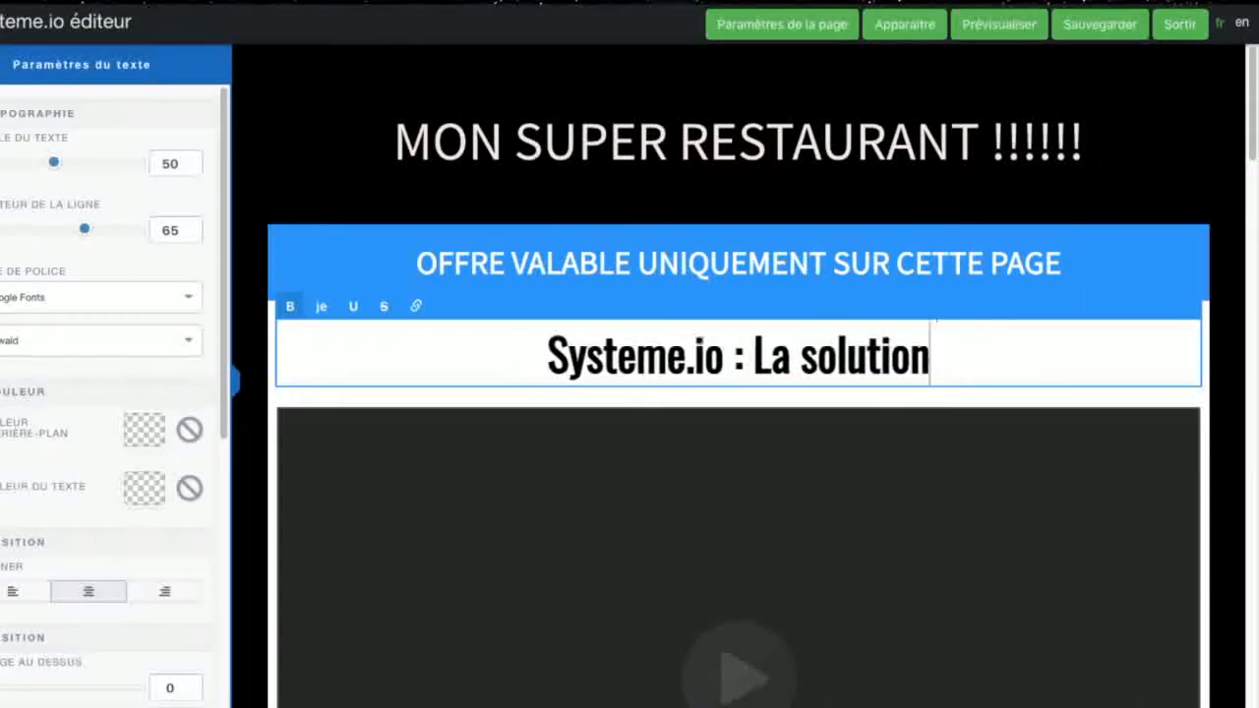
key(BackSpace)
key(BackSpace)
key(BackSpace)
key(BackSpace)
key(BackSpace)
key(BackSpace)
key(BackSpace)
key(BackSpace)
key(BackSpace)
key(BackSpace)
key(BackSpace)
key(BackSpace)
key(BackSpace)
key(BackSpace)
key(BackSpace)
key(BackSpace)
key(BackSpace)
key(BackSpace)
key(BackSpace)
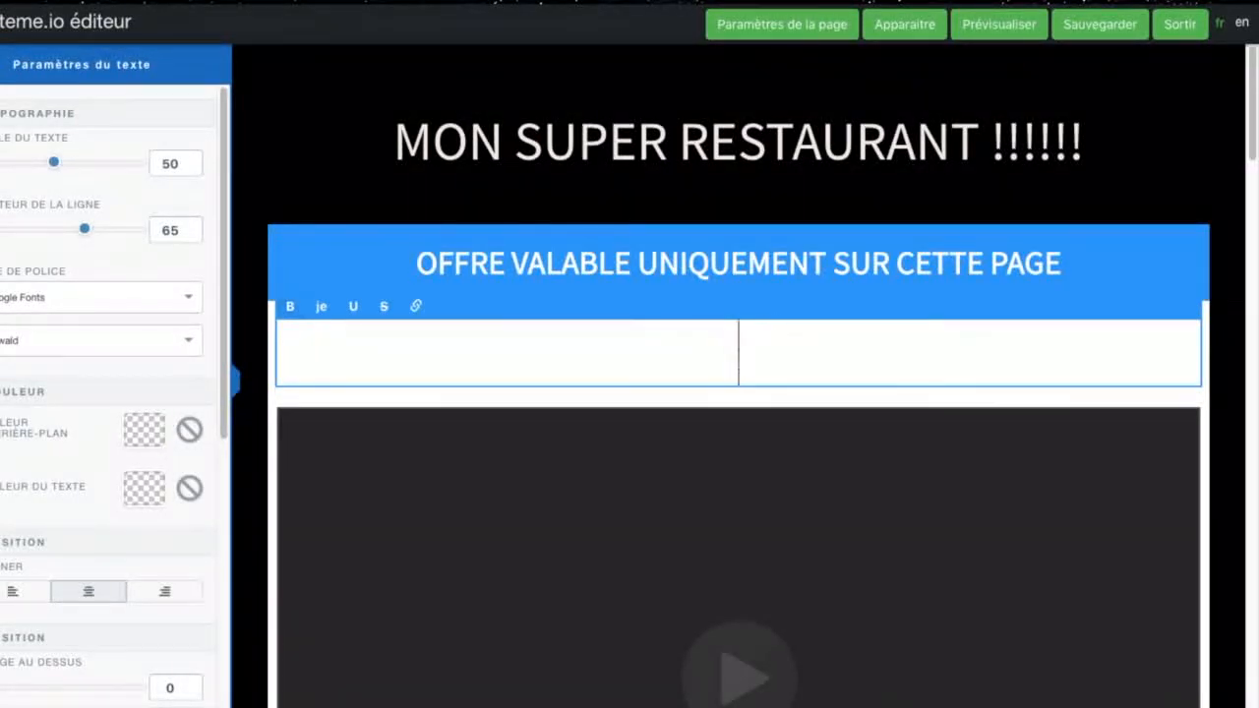
text(CE soir)
key(BackSpace)
key(BackSpace)
key(BackSpace)
key(BackSpace)
key(BackSpace)
text(SOIR H)
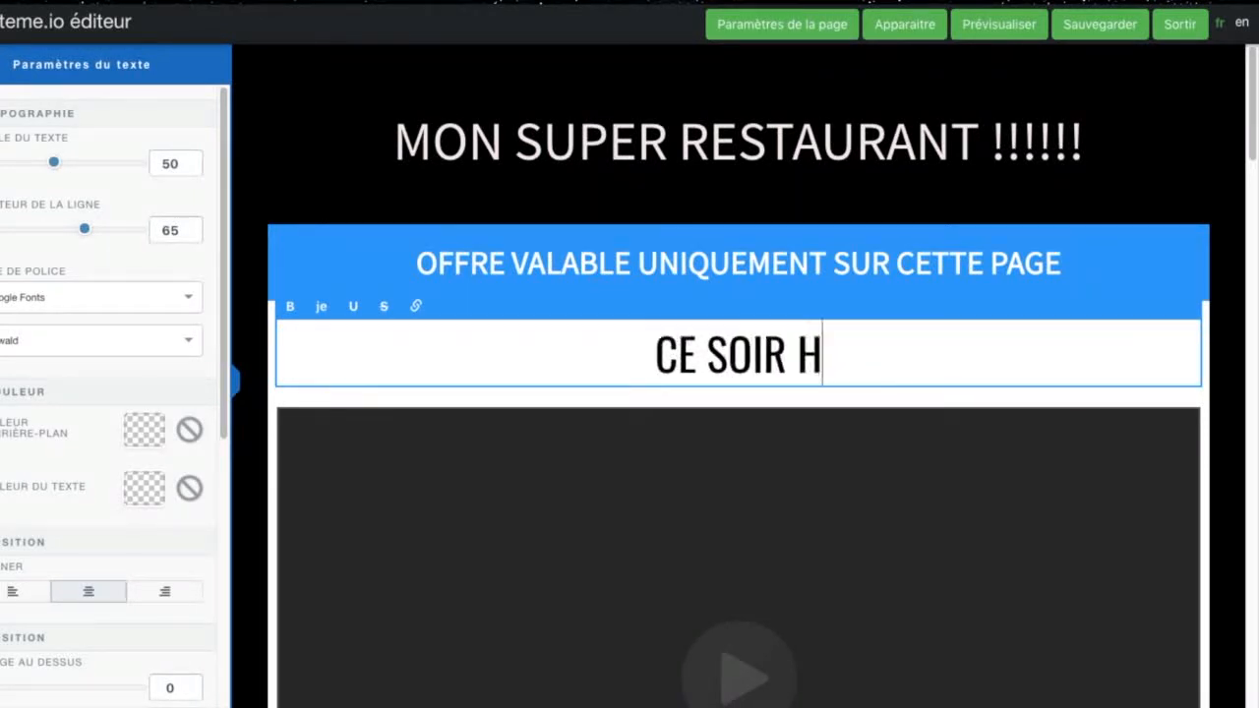
text(APPY HOUR)
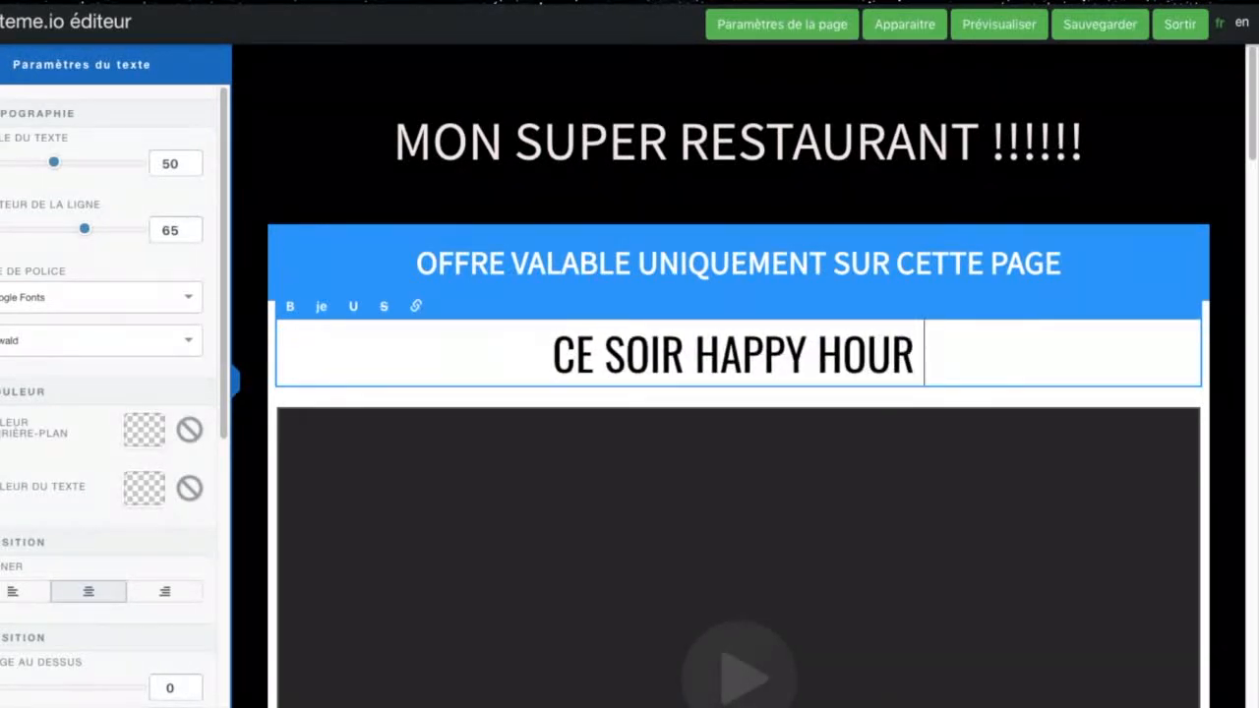
text( DES 18h00 !)
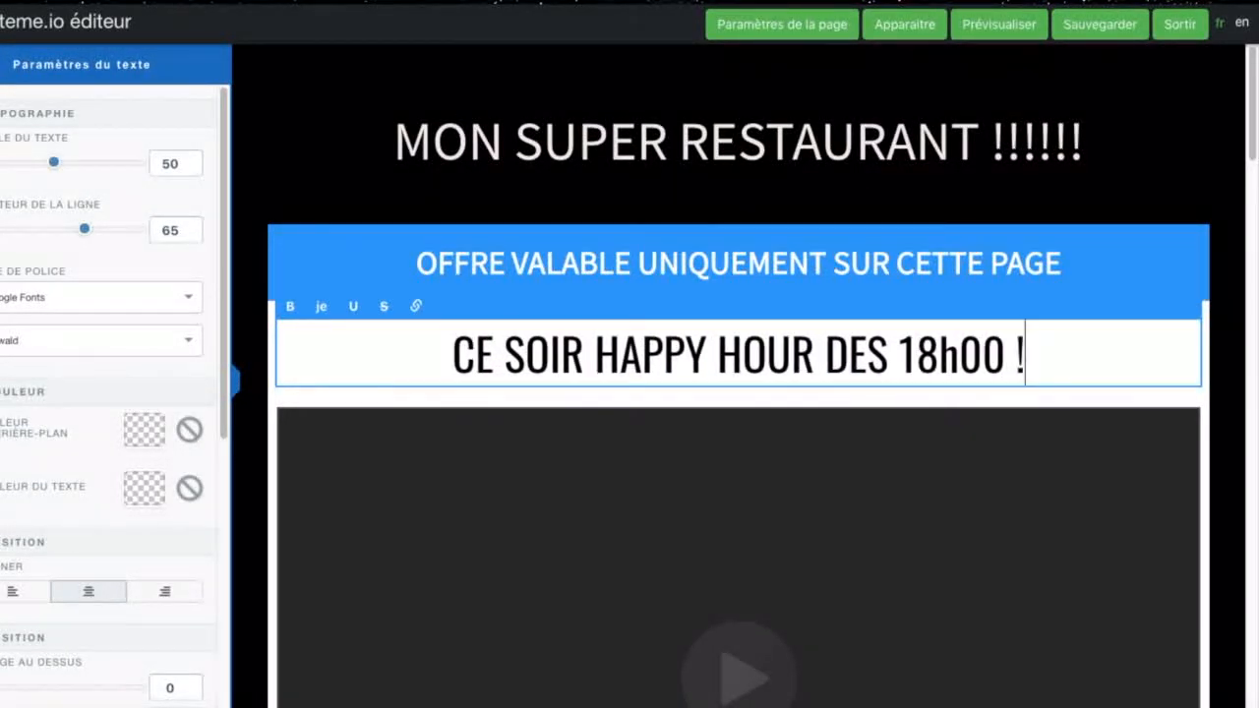
Step: Replace the video placeholder beneath the happy hour headline with an image element, upload happy hour.jpg and insert it there
scroll(899, 458, down, 4)
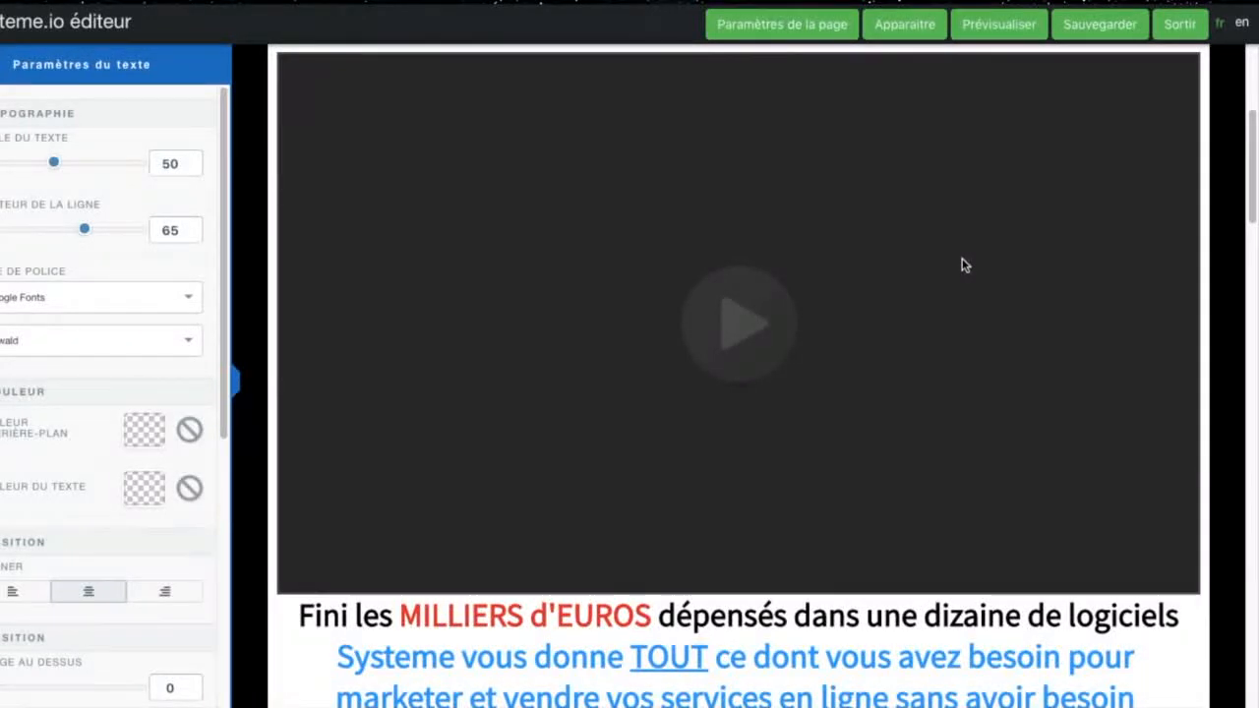
click(1002, 218)
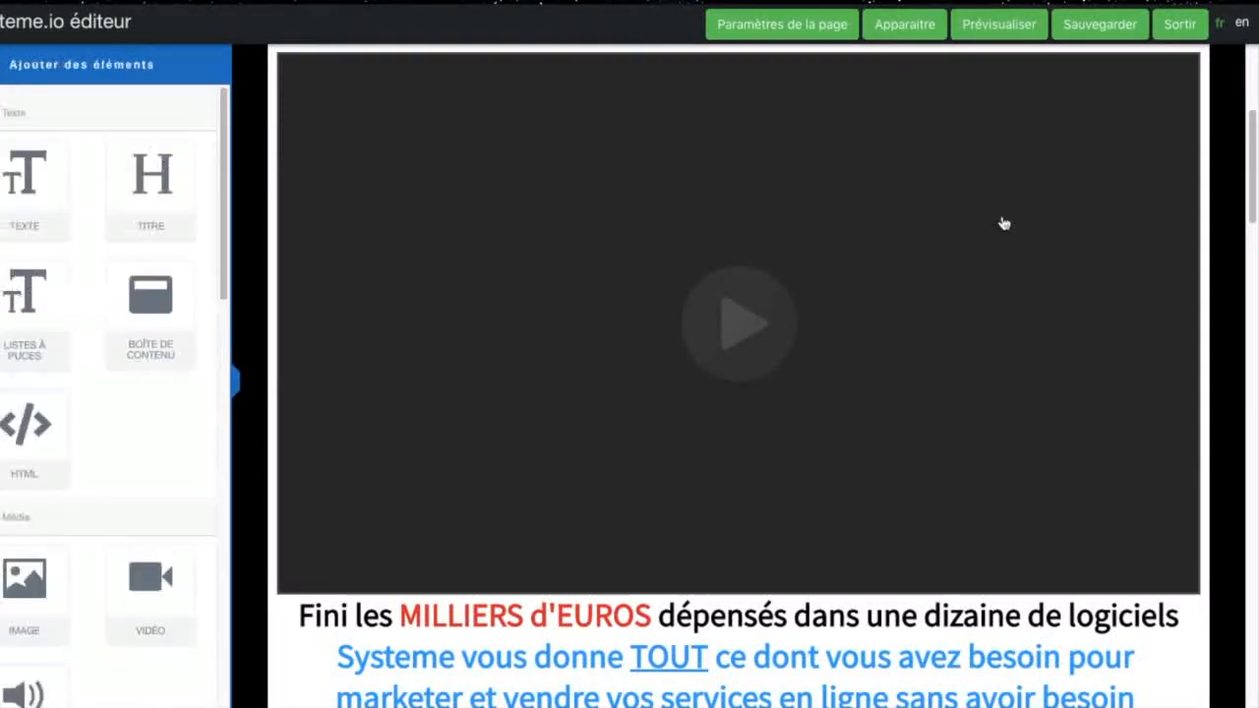
mouse_move(1254, 122)
mouse_down()
mouse_move(1254, 105)
mouse_move(1254, 120)
mouse_up()
mouse_move(1118, 165)
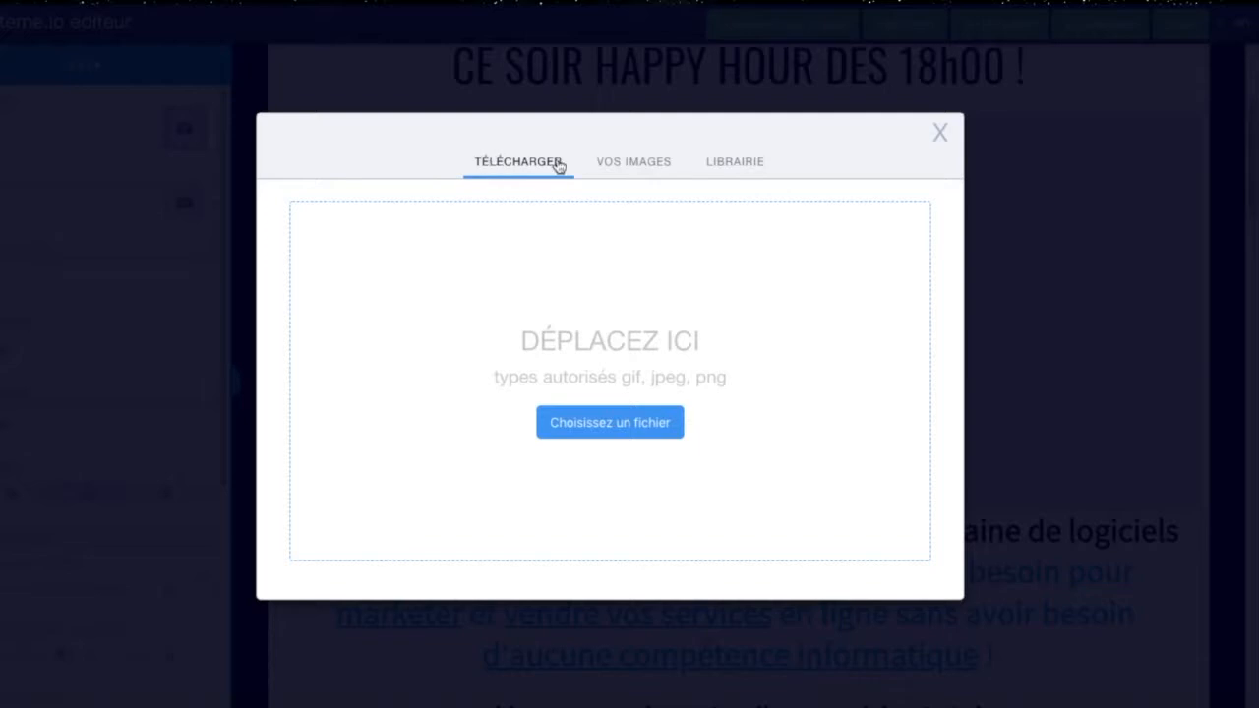
click(644, 168)
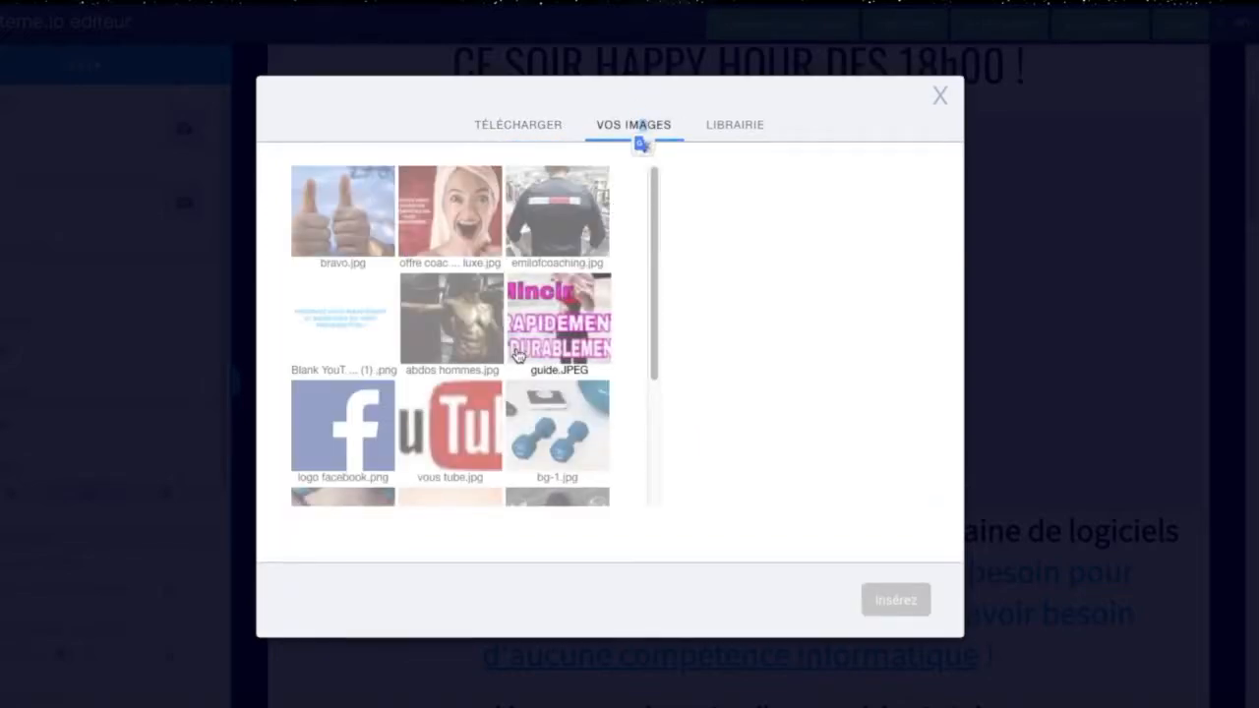
scroll(571, 403, down, 4)
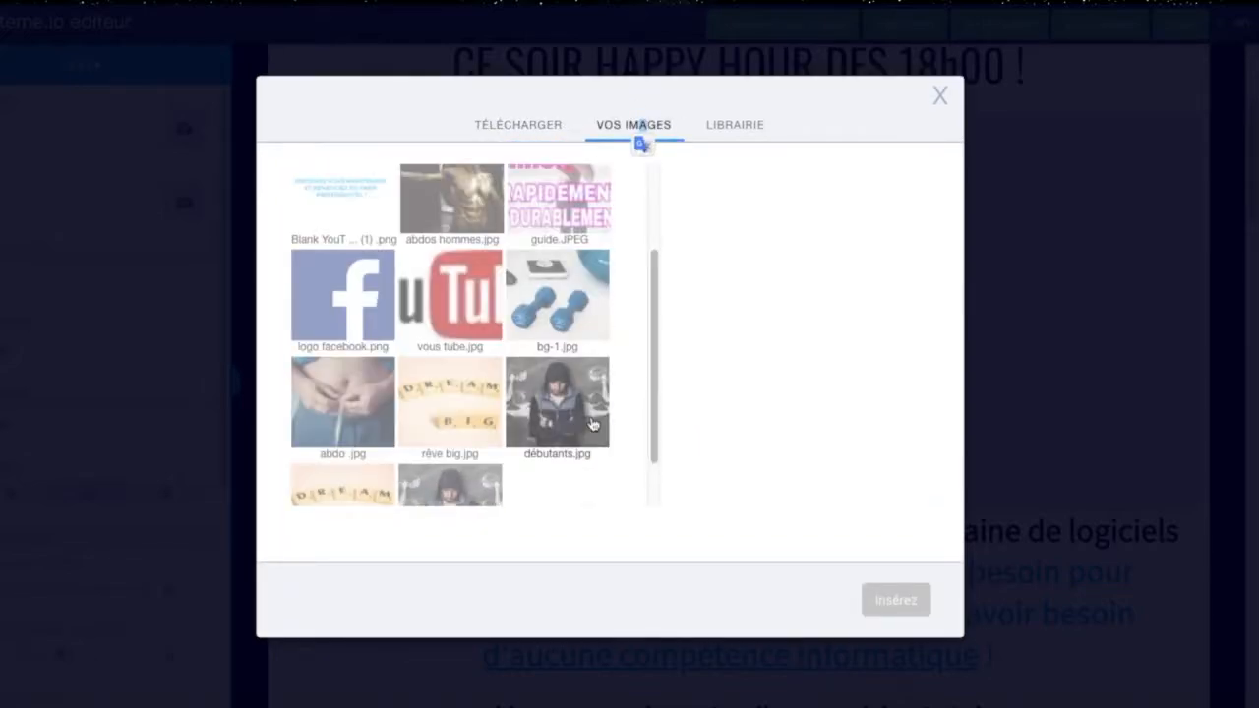
scroll(594, 413, up, 4)
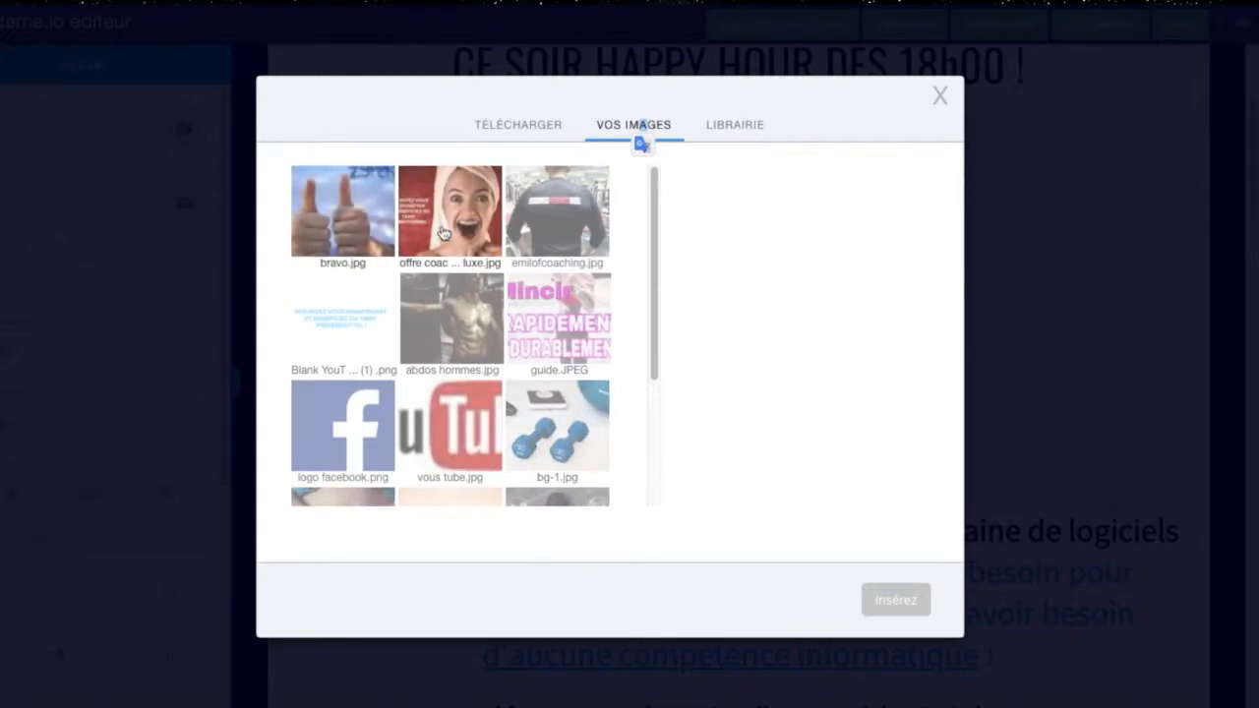
click(534, 128)
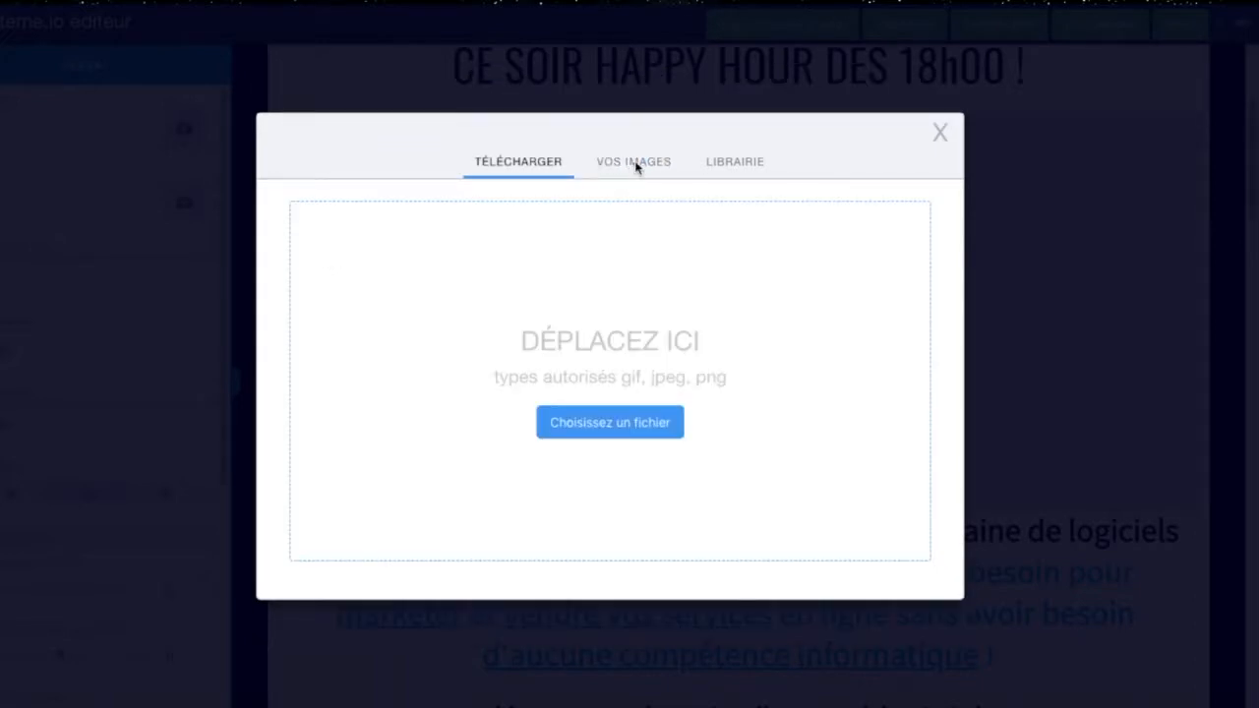
click(637, 167)
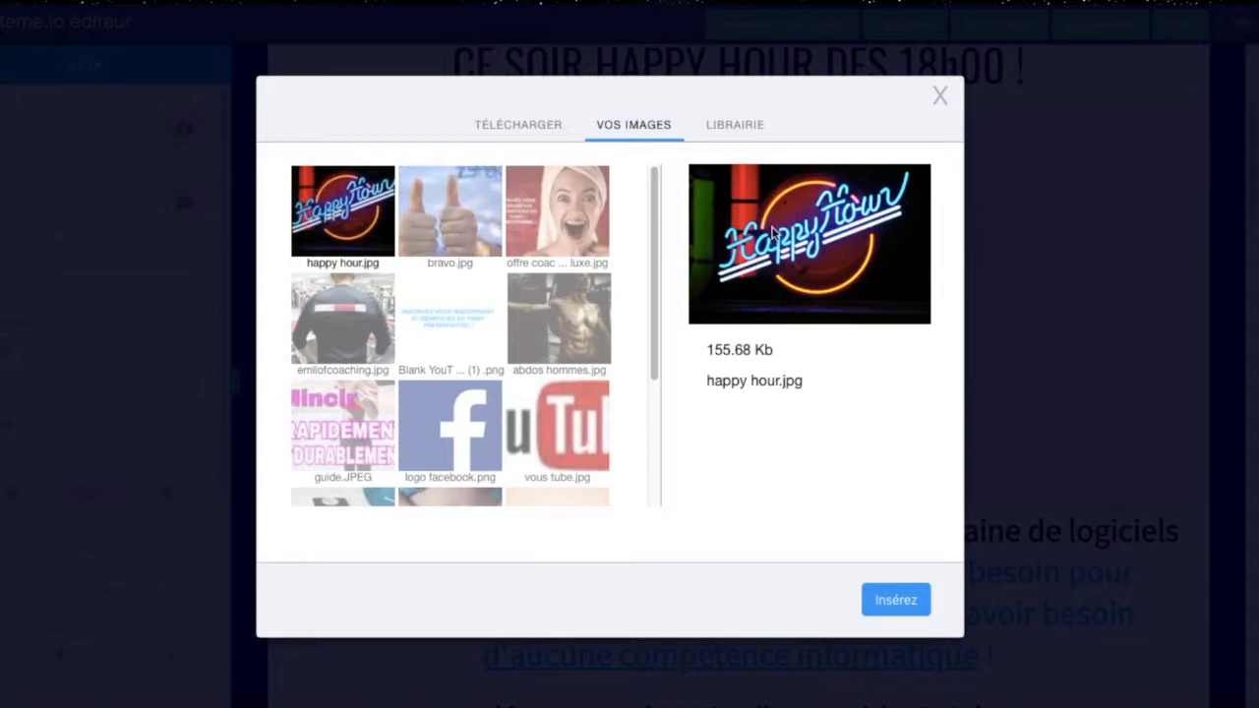
click(895, 600)
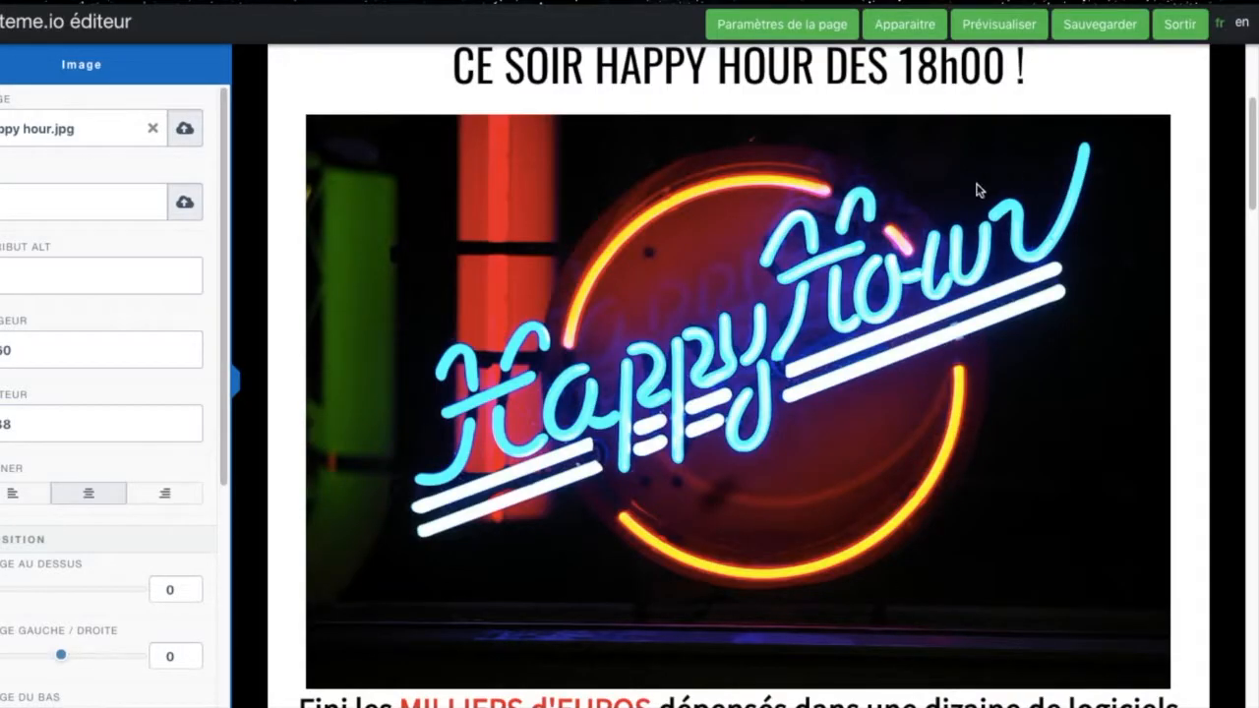
Step: Delete the "Fini les MILLIERS d'EUROS" line and the blue "Systeme vous donne TOUT" paragraph below the happy hour image
click(1255, 209)
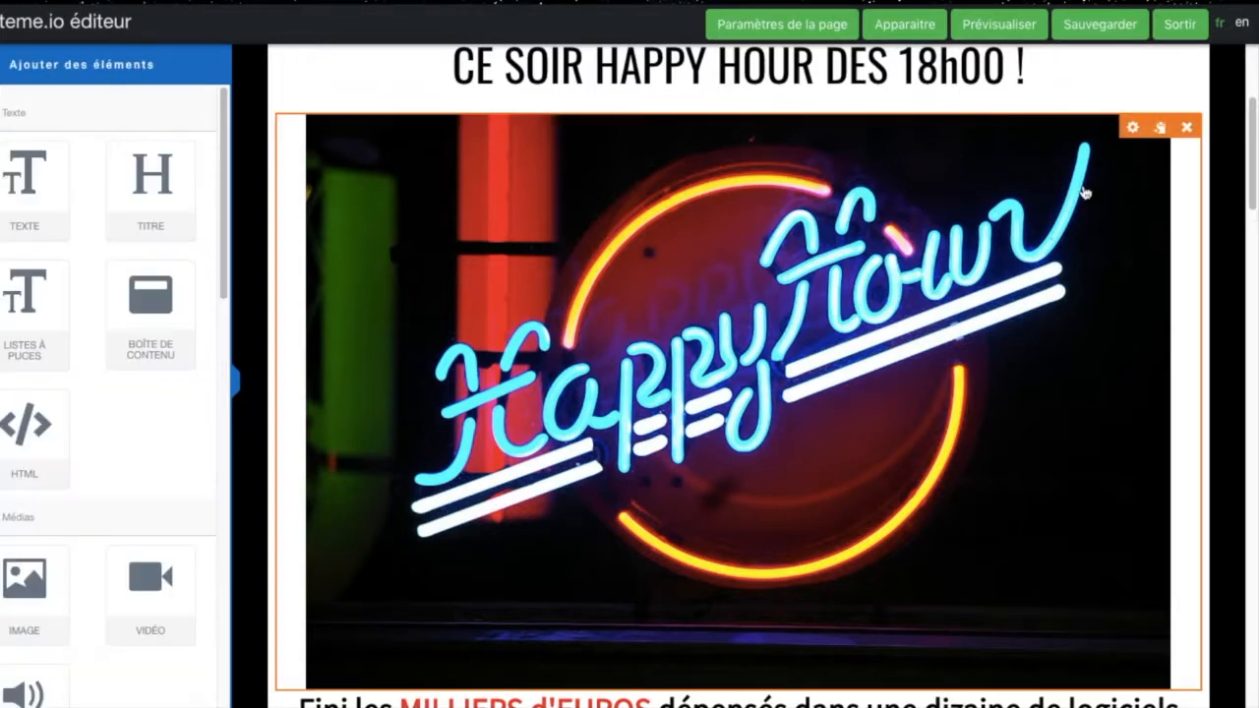
scroll(913, 220, down, 3)
scroll(919, 242, up, 1)
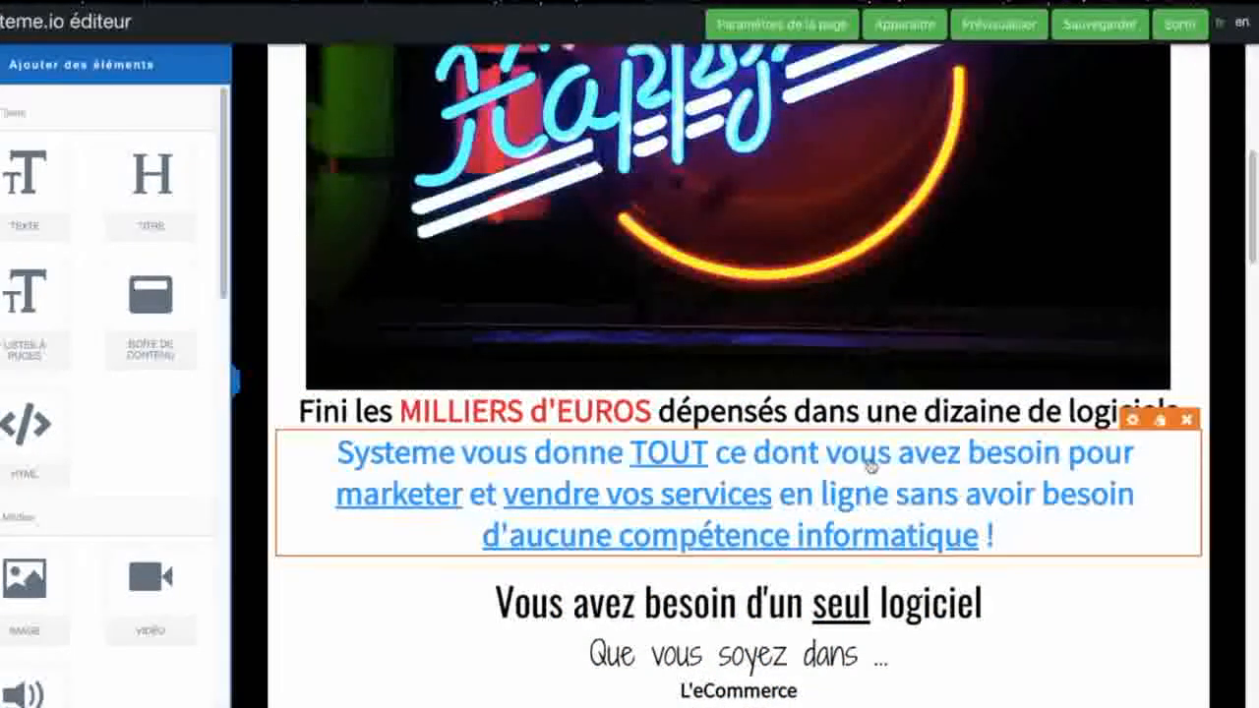
mouse_move(879, 427)
click(1187, 379)
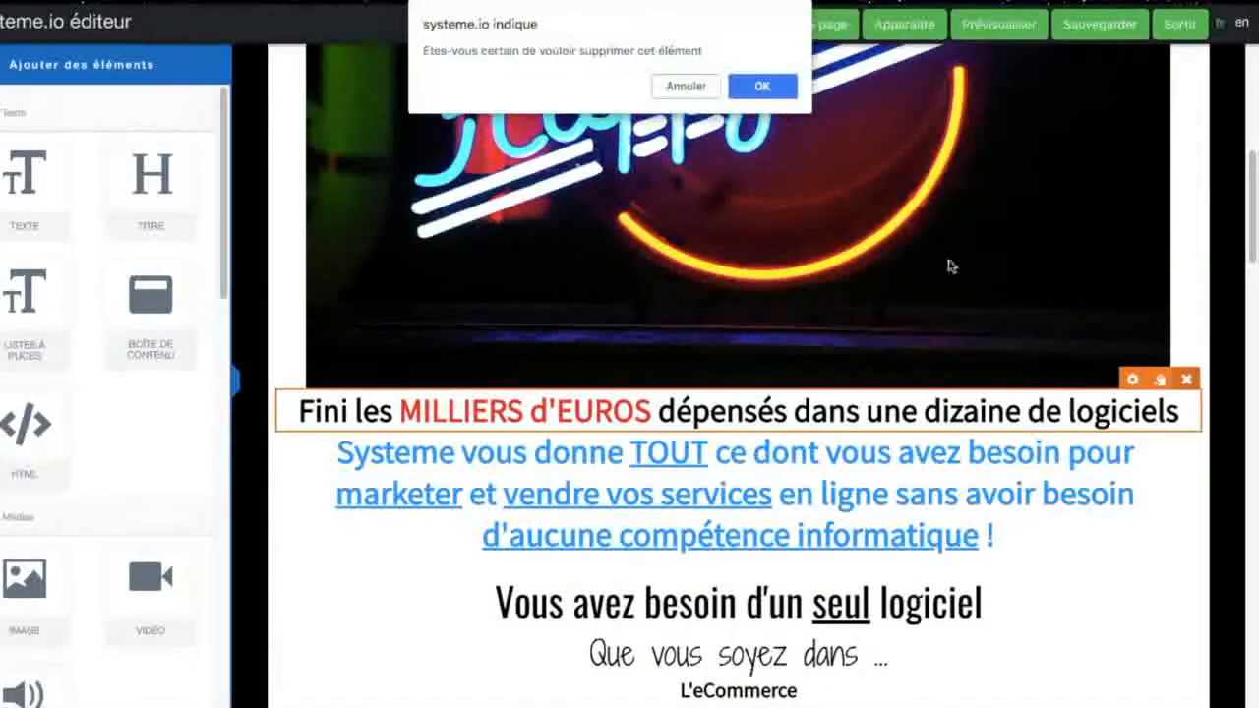
click(756, 85)
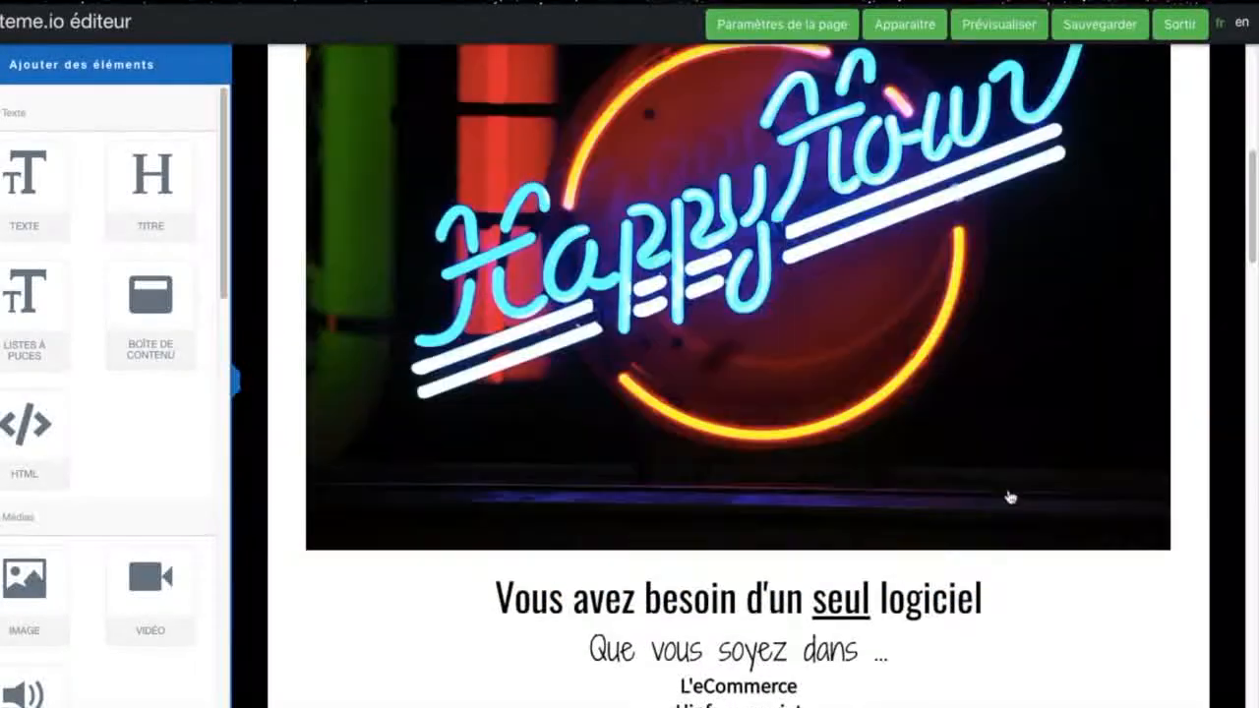
click(1010, 497)
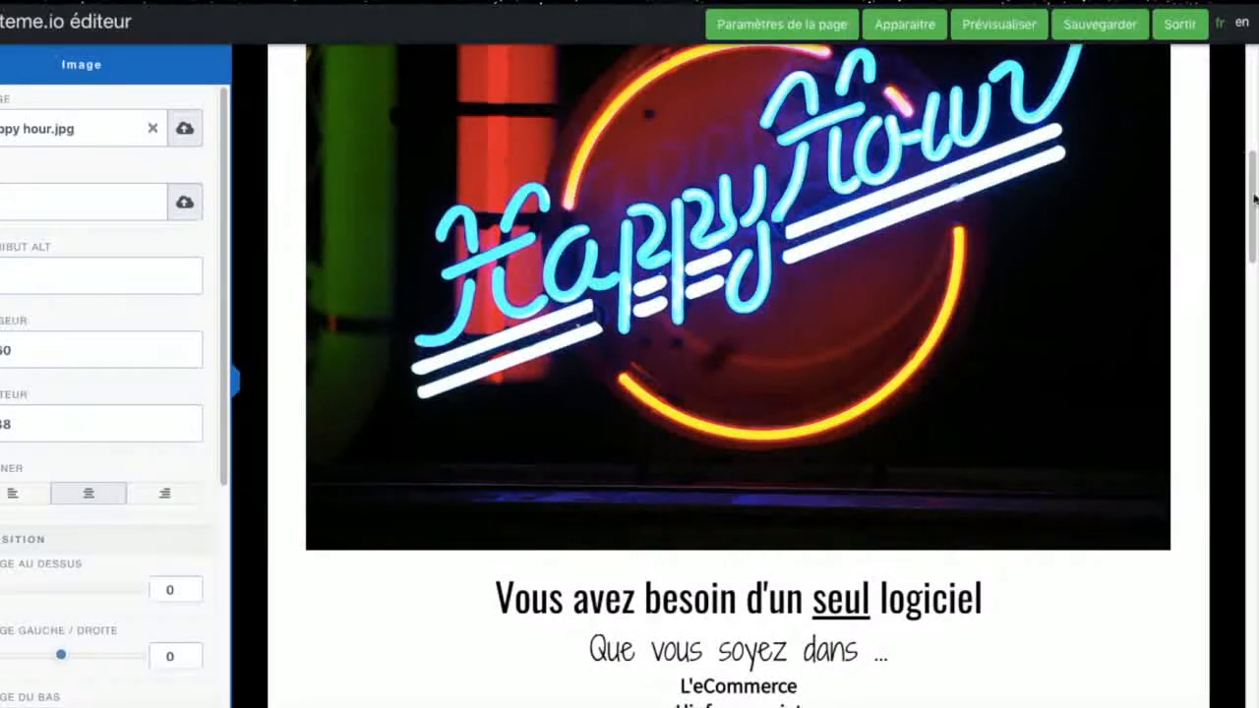
click(1226, 212)
Step: Replace the "Vous avez besoin d'un seul logiciel" heading with "Venez passer une soirée entre amis (es) dans votre restaurant préféré !"
scroll(779, 346, up, 2)
scroll(755, 366, down, 6)
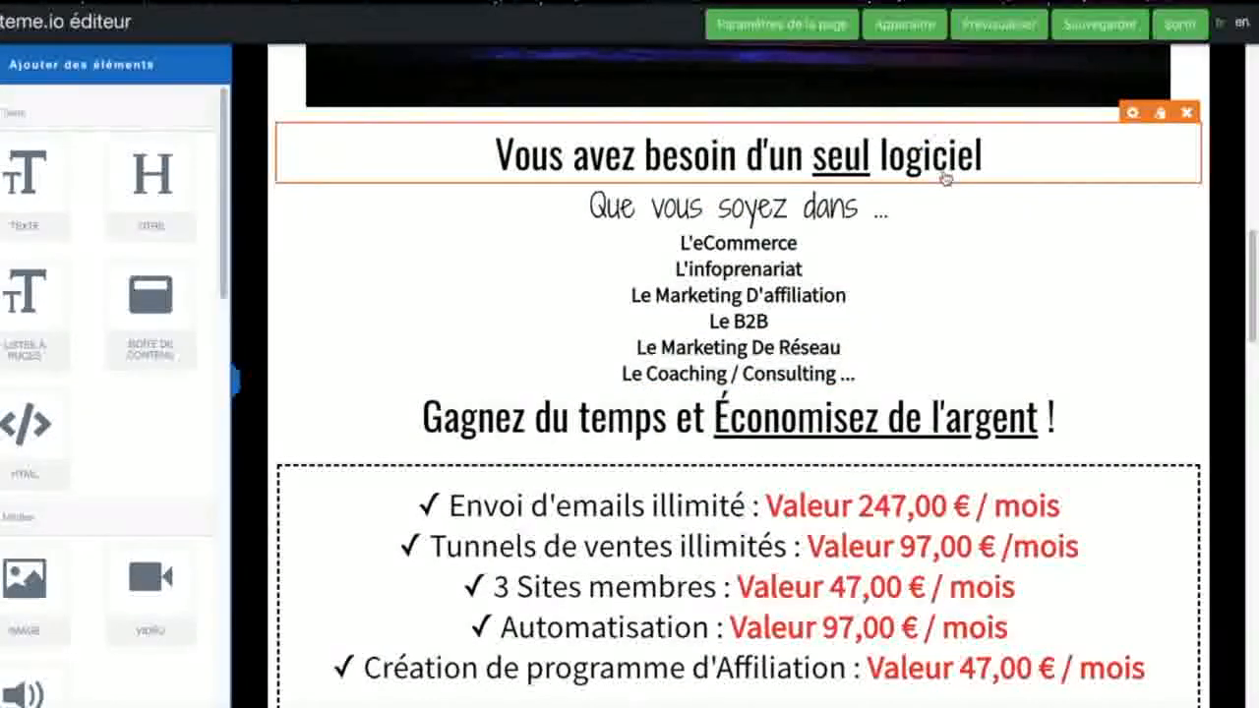
click(1001, 159)
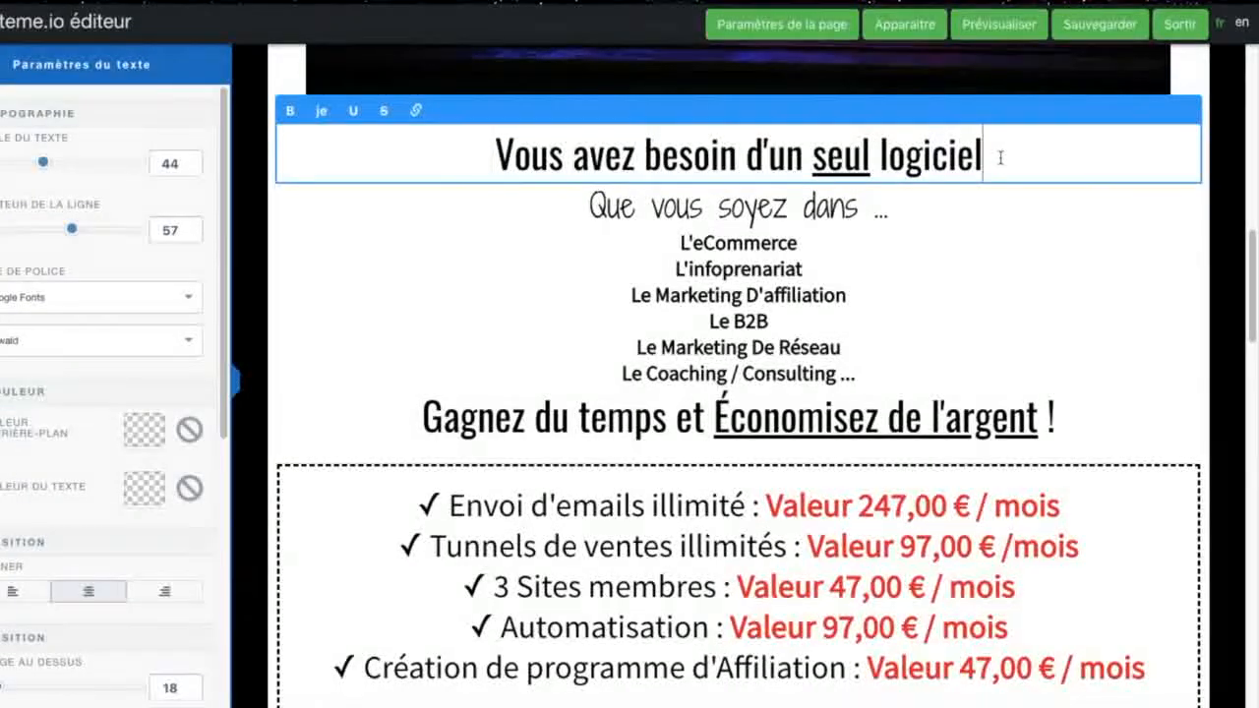
key(BackSpace)
key(BackSpace)
key(BackSpace)
key(BackSpace)
key(BackSpace)
key(BackSpace)
key(BackSpace)
key(BackSpace)
key(BackSpace)
key(BackSpace)
key(BackSpace)
key(BackSpace)
key(BackSpace)
key(BackSpace)
key(BackSpace)
key(BackSpace)
key(BackSpace)
key(BackSpace)
key(BackSpace)
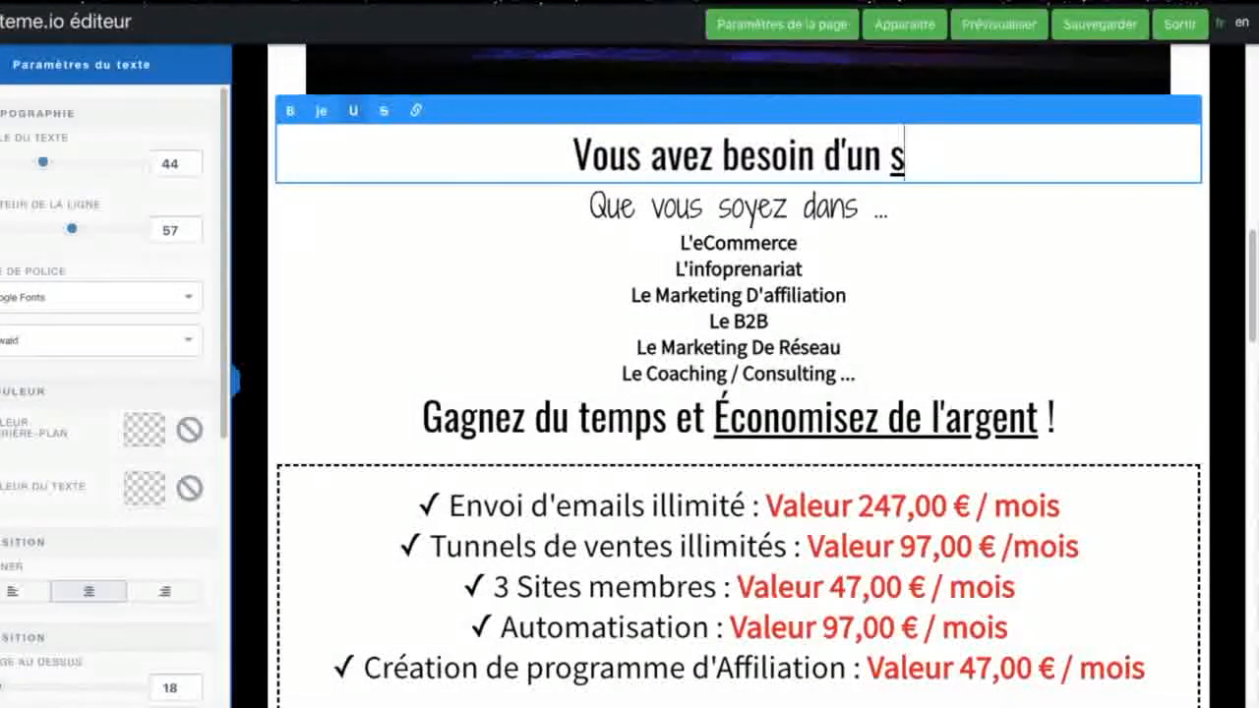
key(BackSpace)
key(BackSpace)
key(BackSpace)
key(BackSpace)
key(BackSpace)
key(BackSpace)
key(BackSpace)
key(BackSpace)
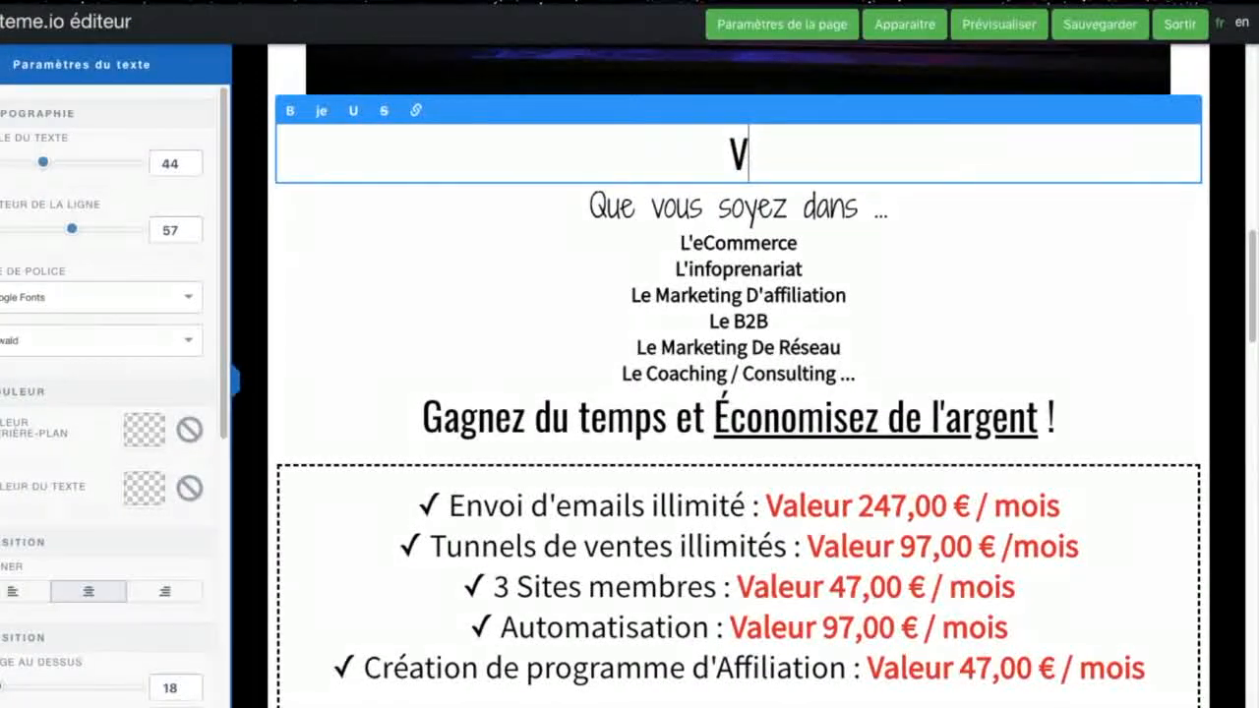
text(enez pass)
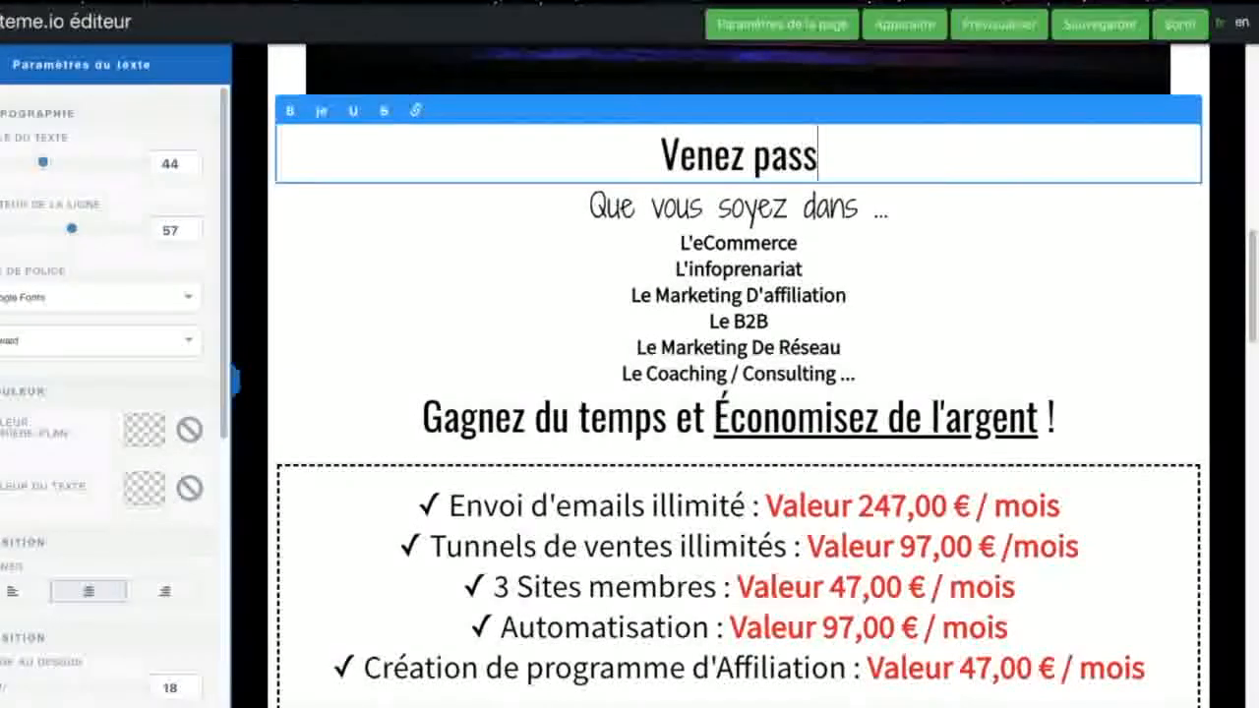
text(er une soirée )
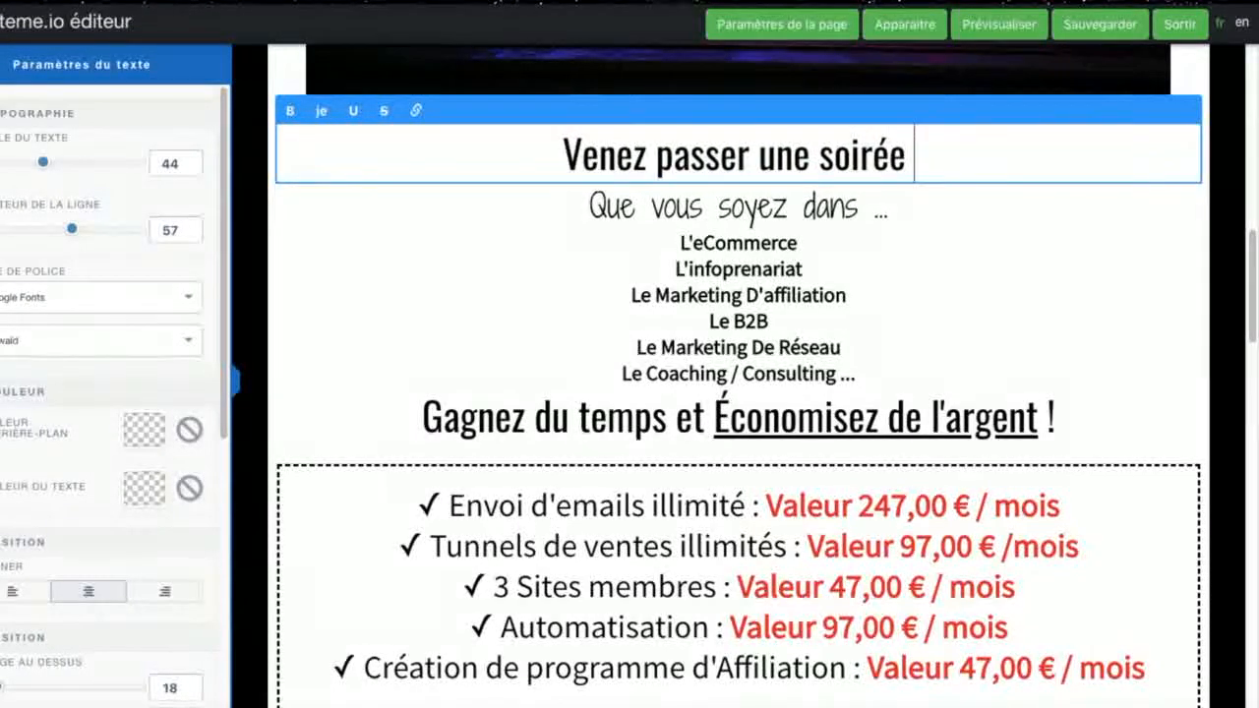
text(entre amis (es))
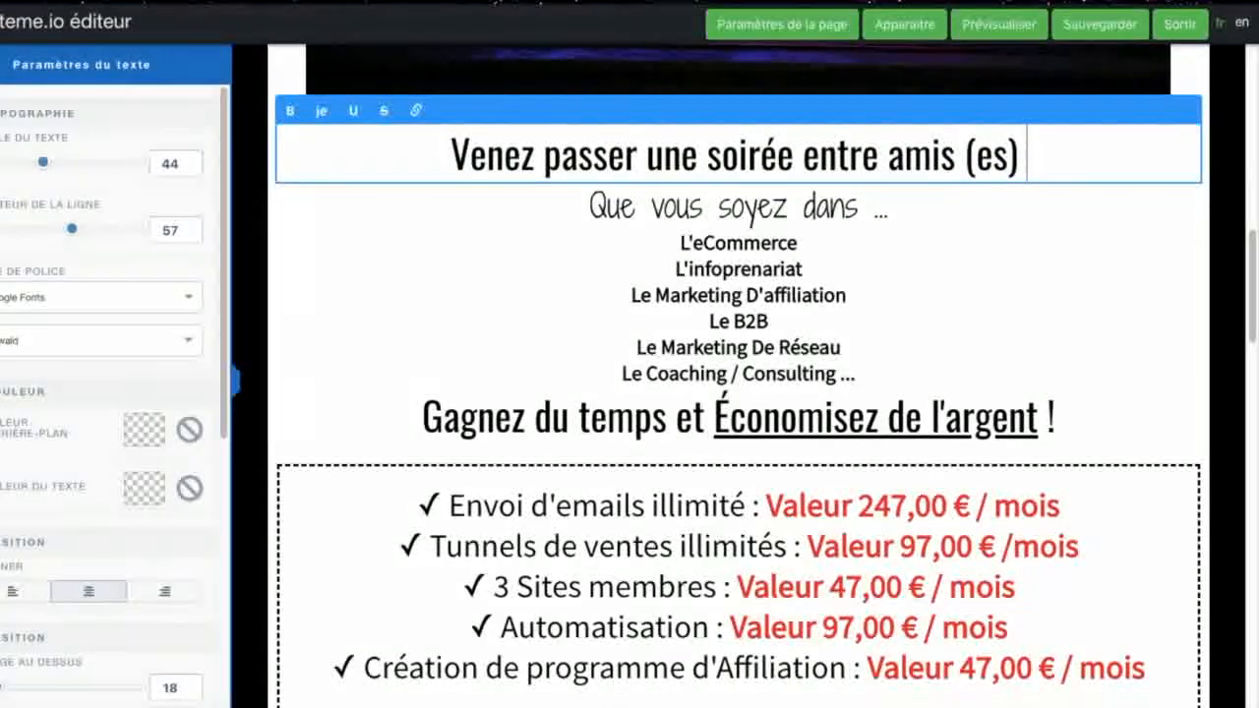
text( dans votre)
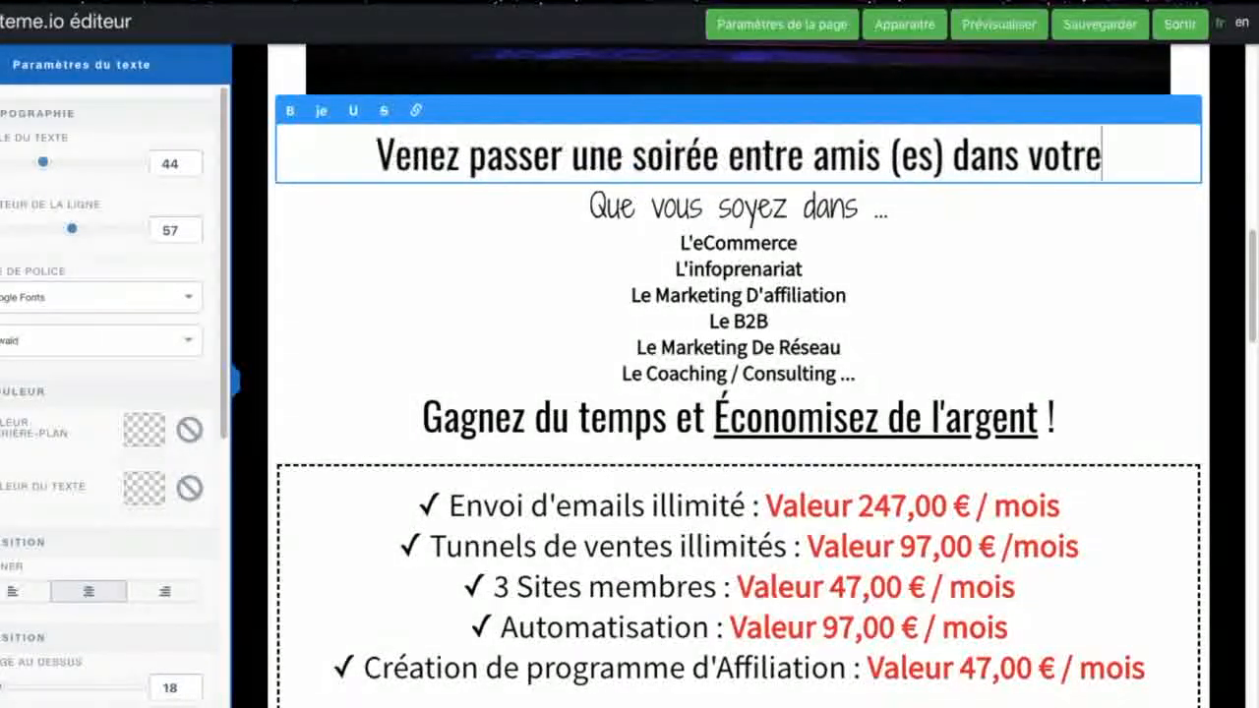
text( restaurant p)
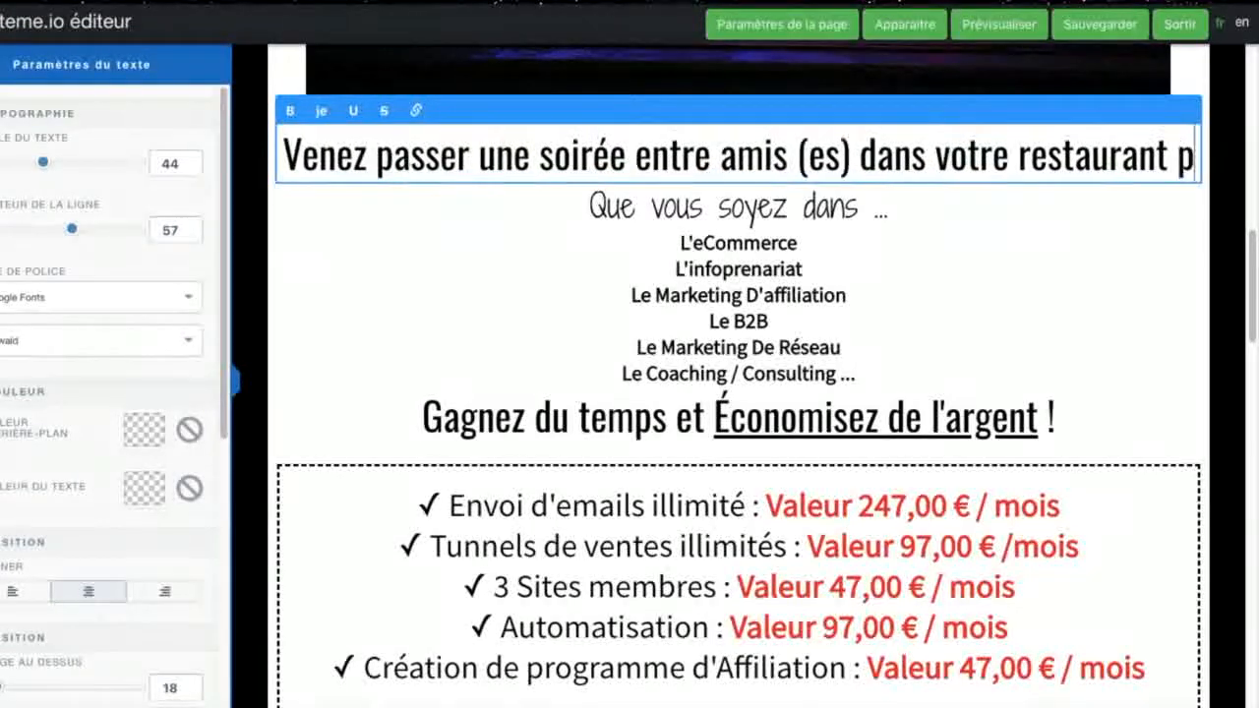
text(référé )
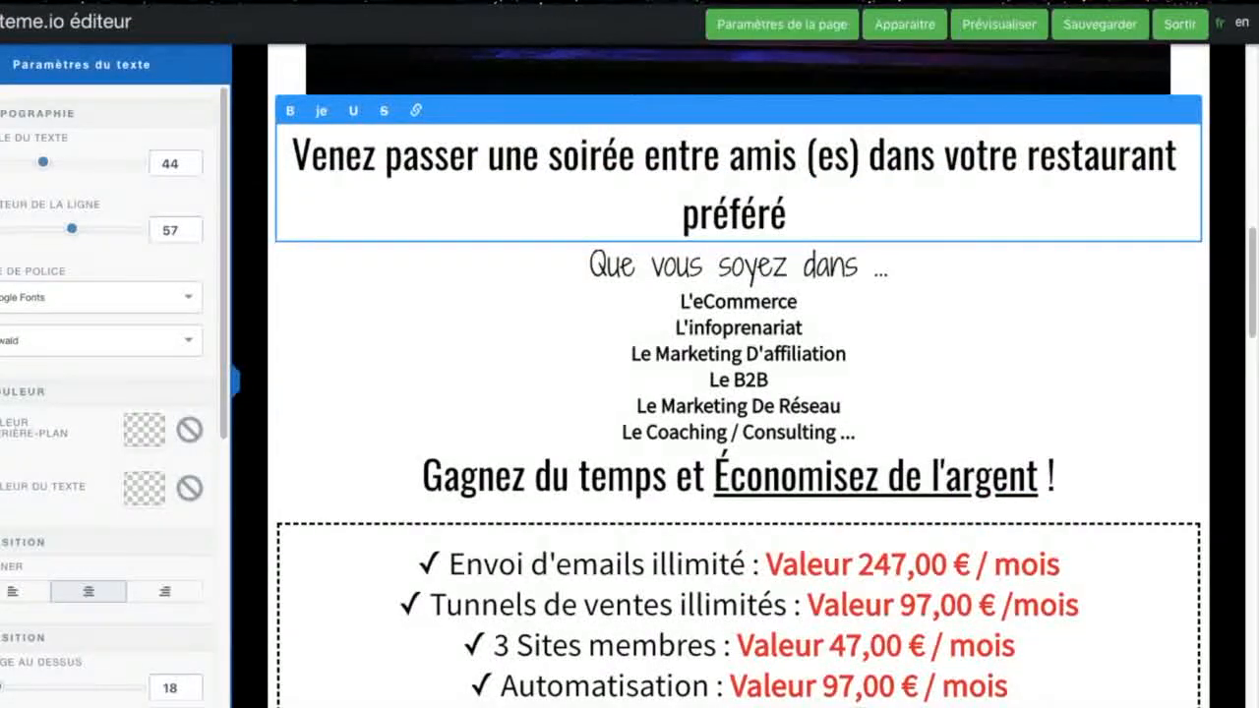
text(!)
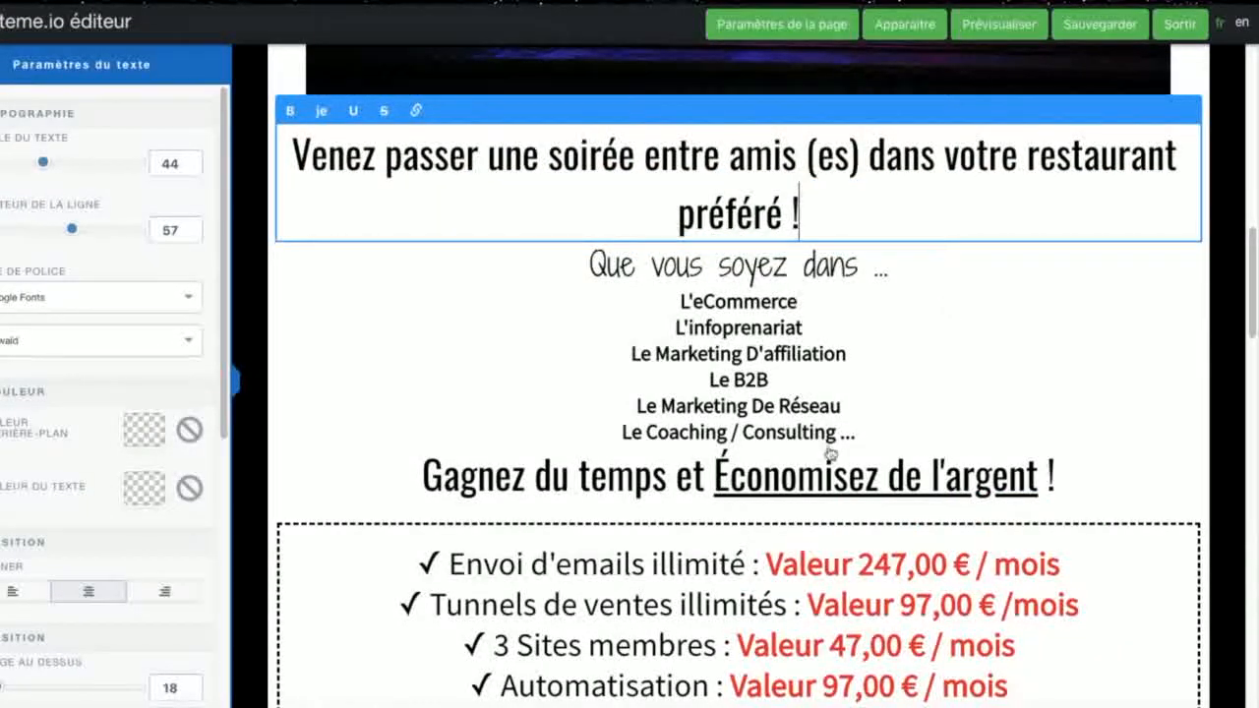
Step: Delete the list of business types from "L'eCommerce" to "Le Coaching / Consulting ..." under "Que vous soyez dans ..."
click(812, 302)
drag(863, 432, 604, 285)
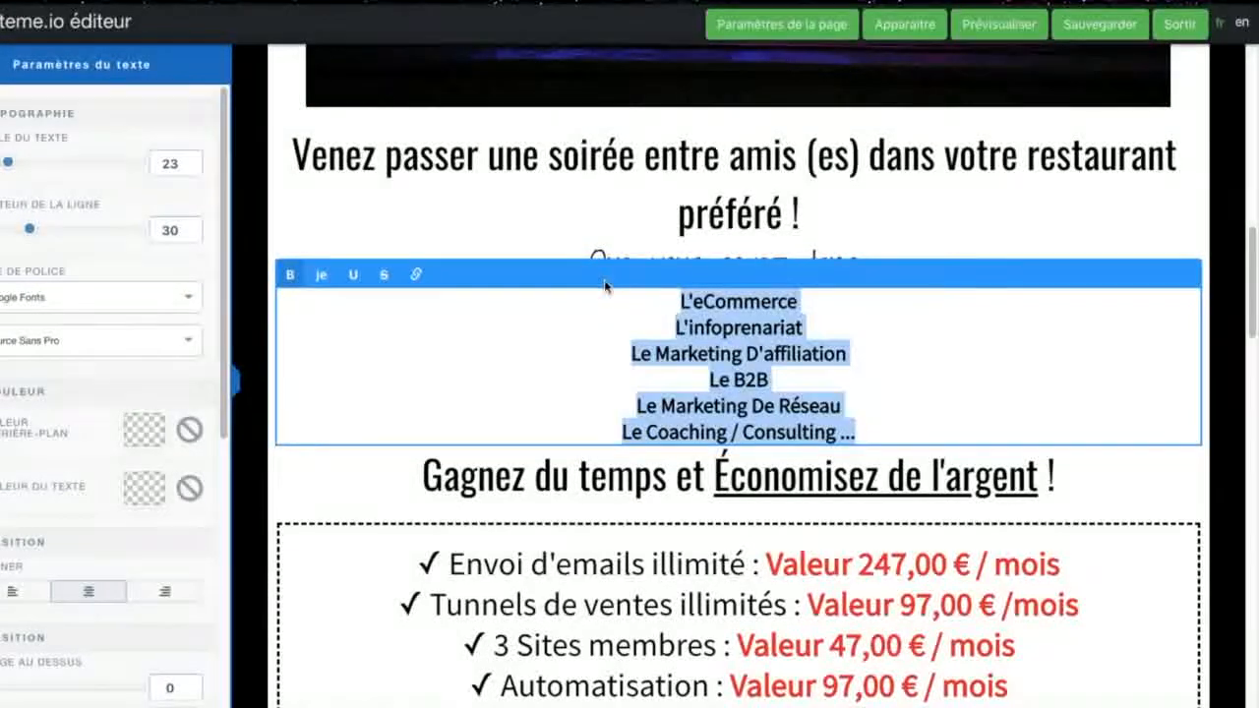
key(BackSpace)
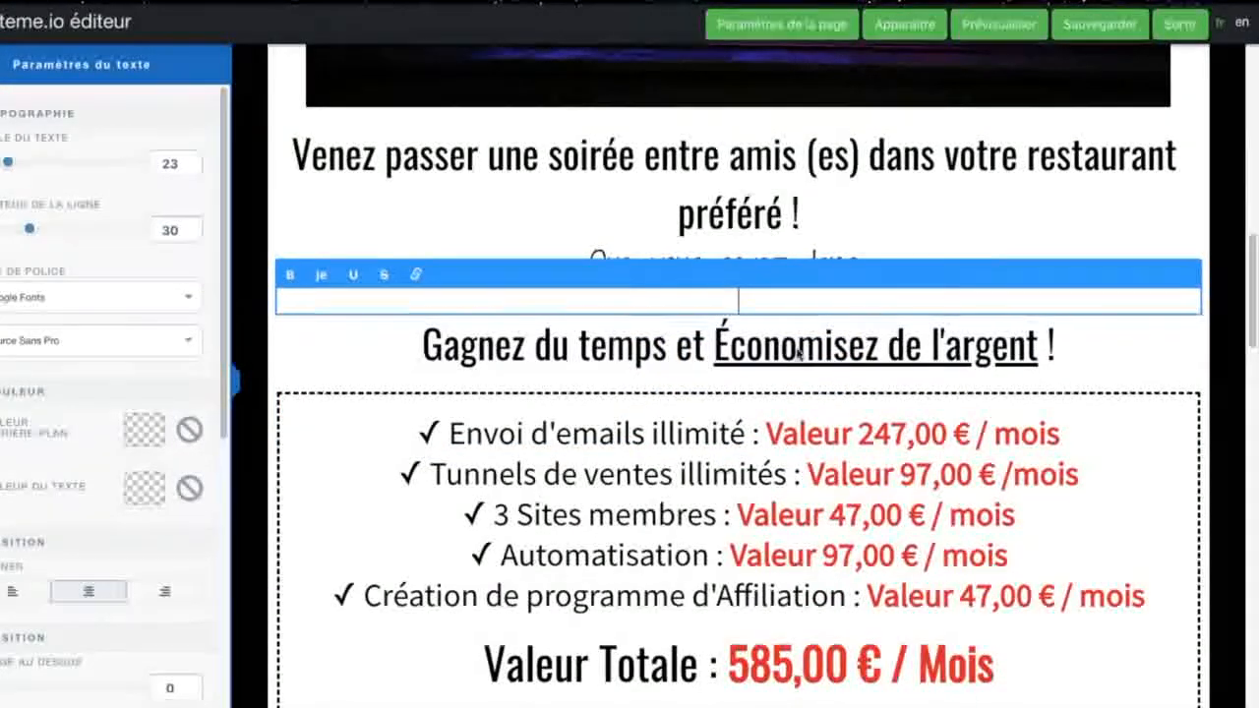
Step: Remove "Gagnez du temps et" from the savings heading, leaving "Économisez de l'argent !"
click(712, 346)
key(BackSpace)
key(BackSpace)
key(BackSpace)
key(BackSpace)
key(BackSpace)
key(BackSpace)
key(BackSpace)
key(BackSpace)
key(BackSpace)
key(BackSpace)
key(BackSpace)
key(BackSpace)
key(BackSpace)
key(BackSpace)
key(BackSpace)
key(BackSpace)
key(BackSpace)
key(BackSpace)
key(BackSpace)
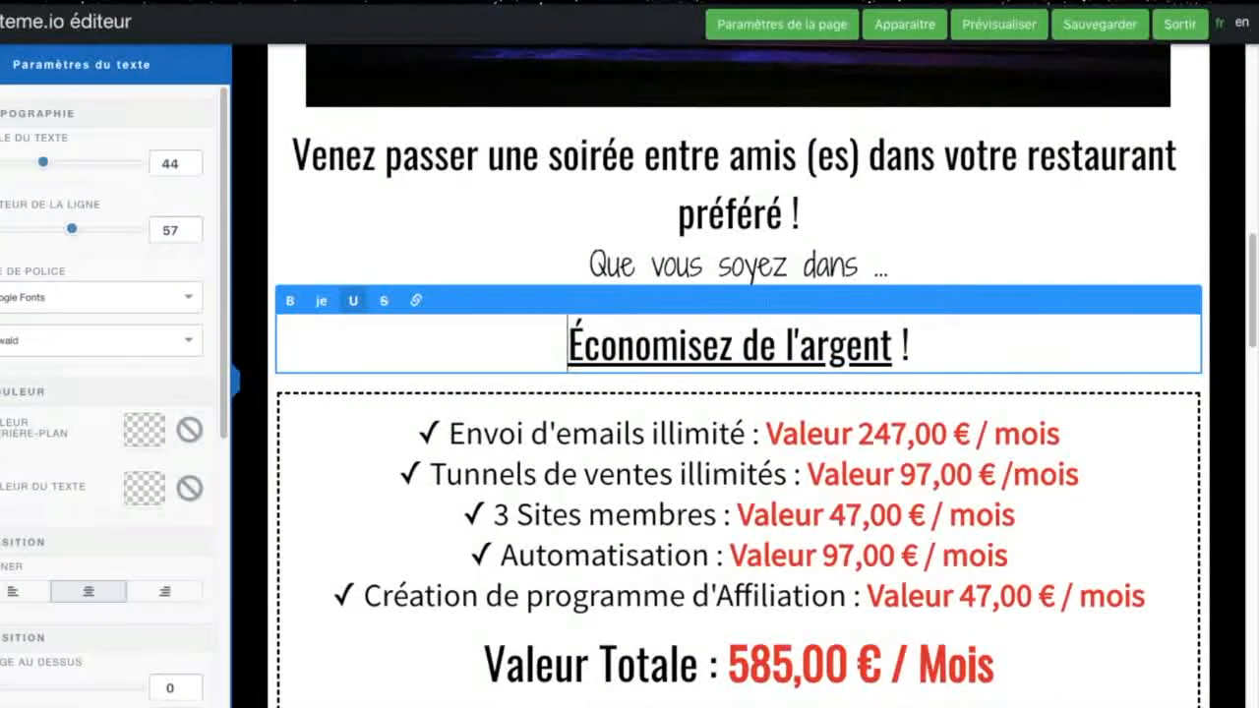
Step: Clear the "Que vous soyez dans ..." text above the "Économisez de l'argent !" heading
click(888, 267)
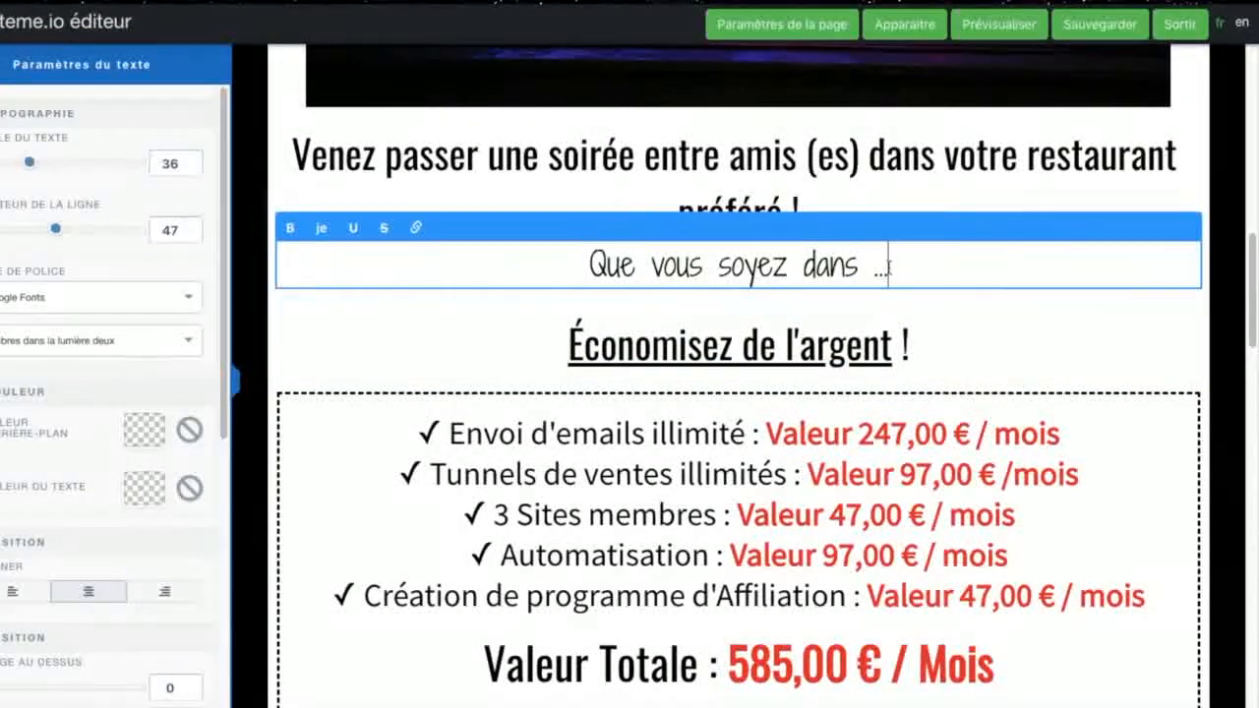
key(BackSpace)
key(BackSpace)
key(BackSpace)
key(BackSpace)
key(BackSpace)
key(BackSpace)
key(BackSpace)
key(BackSpace)
key(BackSpace)
key(BackSpace)
key(BackSpace)
key(BackSpace)
key(BackSpace)
key(BackSpace)
key(BackSpace)
key(BackSpace)
key(BackSpace)
key(BackSpace)
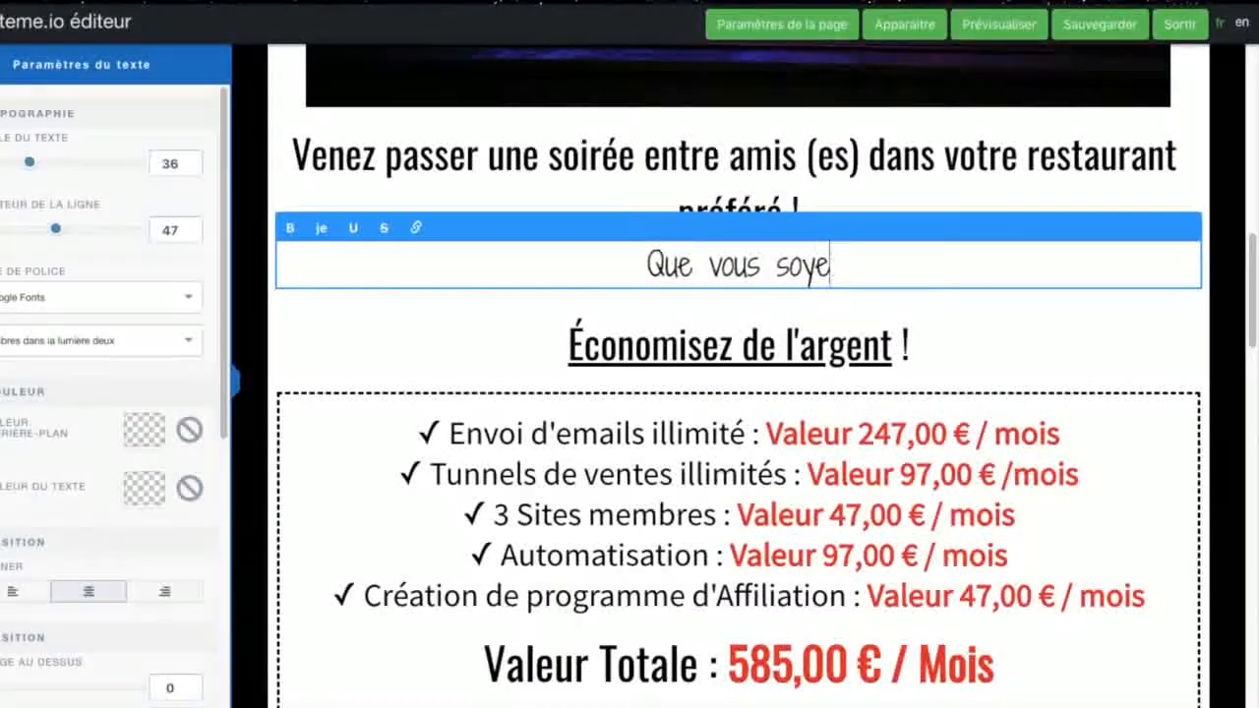
key(BackSpace)
key(BackSpace)
key(BackSpace)
key(BackSpace)
key(BackSpace)
click(537, 348)
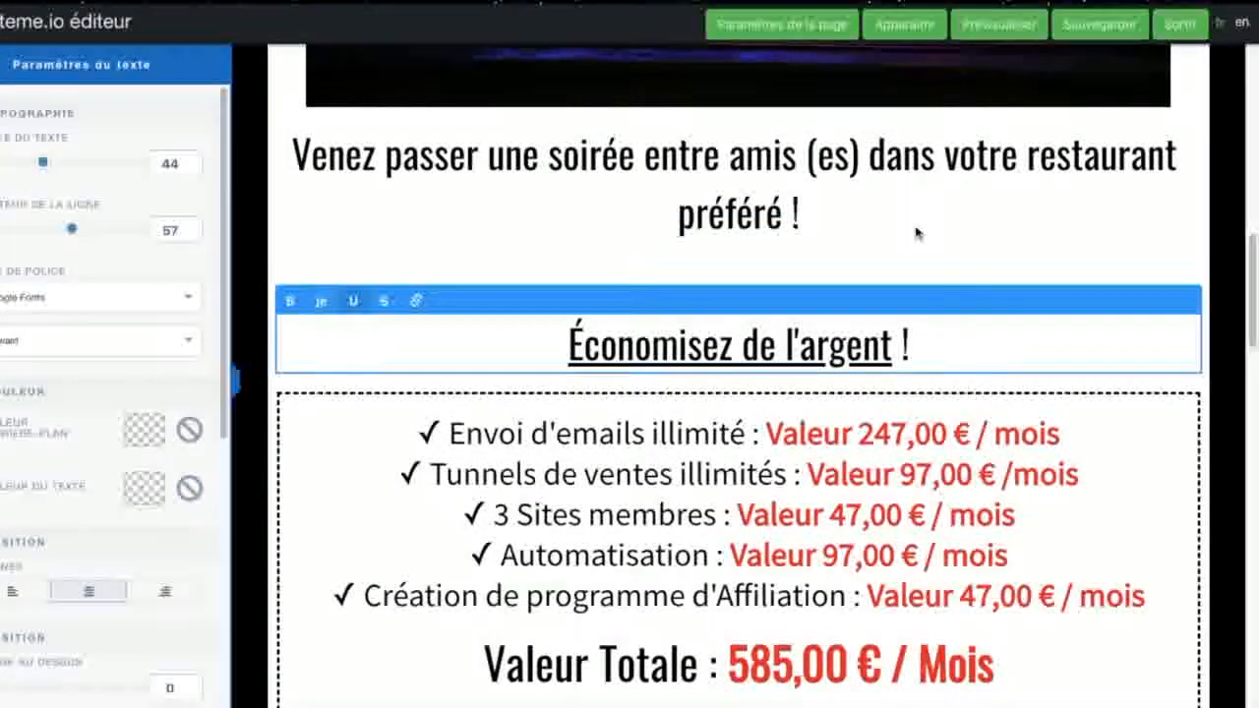
click(915, 233)
Step: Replace "Envoi d'emails illimité" with "Boissons" in the first checklist line of the dashed box
click(925, 521)
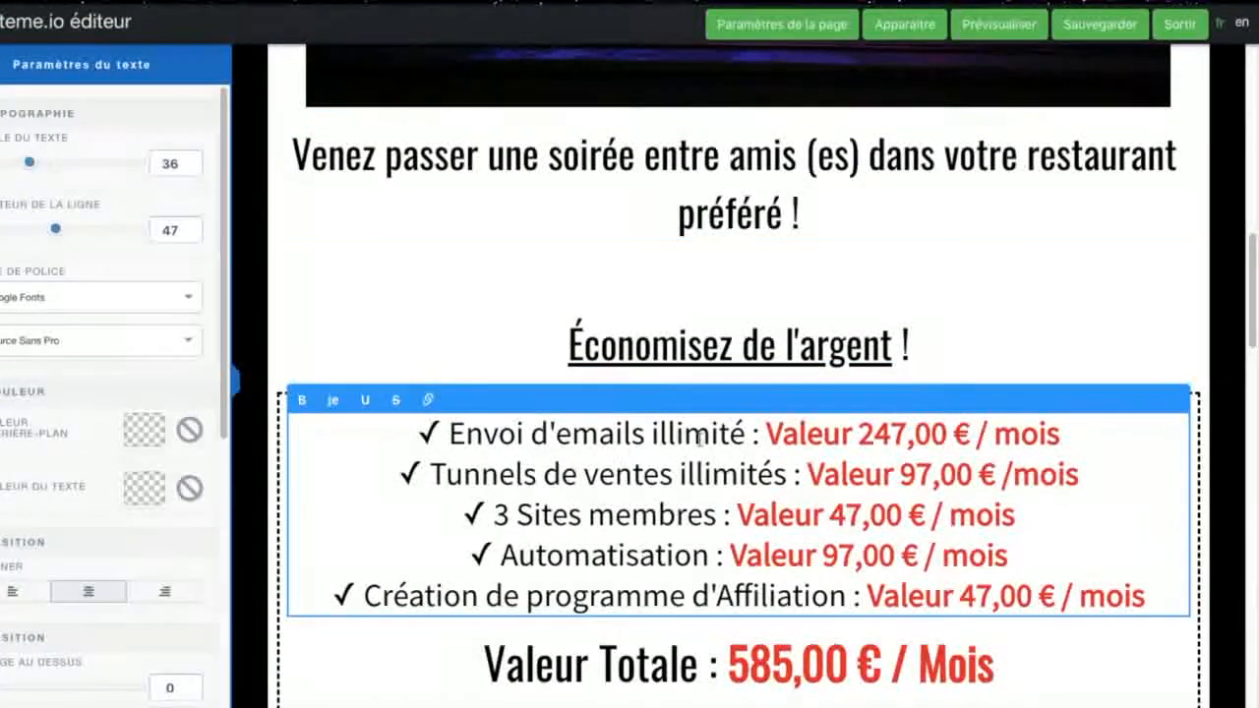
key(BackSpace)
key(BackSpace)
key(BackSpace)
key(BackSpace)
key(BackSpace)
key(BackSpace)
key(BackSpace)
key(BackSpace)
key(BackSpace)
key(BackSpace)
key(BackSpace)
key(BackSpace)
key(BackSpace)
key(BackSpace)
key(BackSpace)
key(BackSpace)
key(BackSpace)
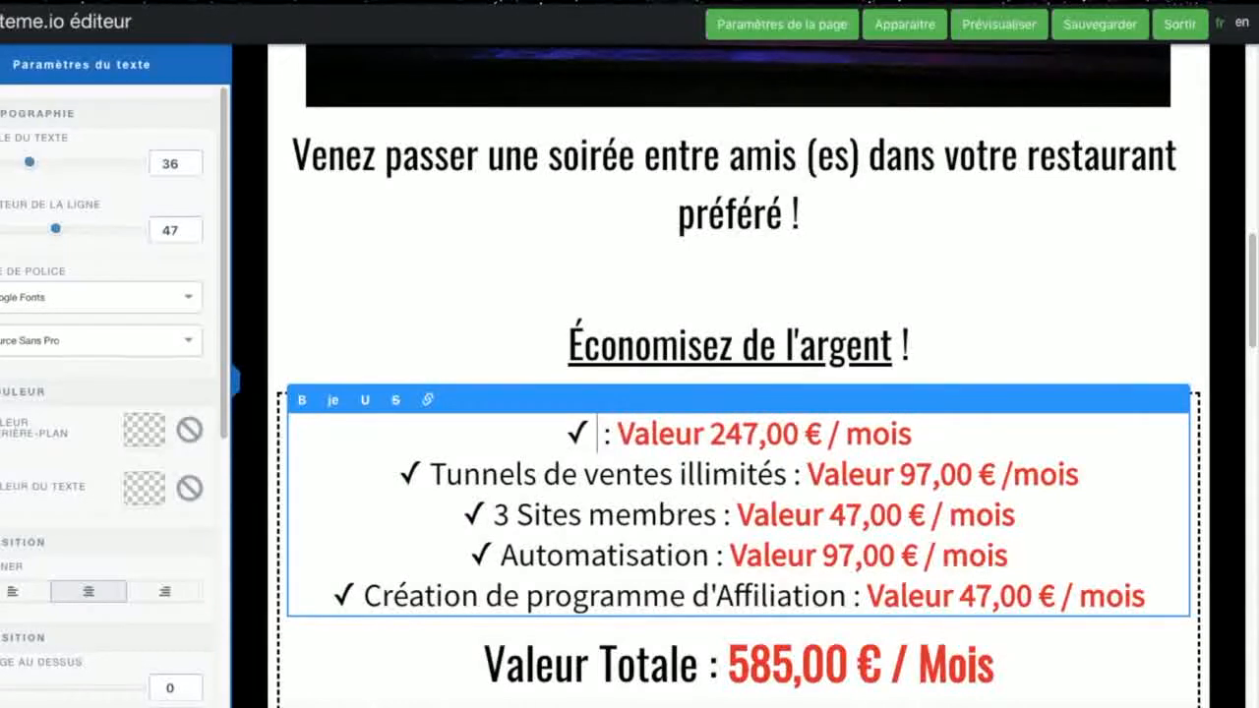
text(Boissons)
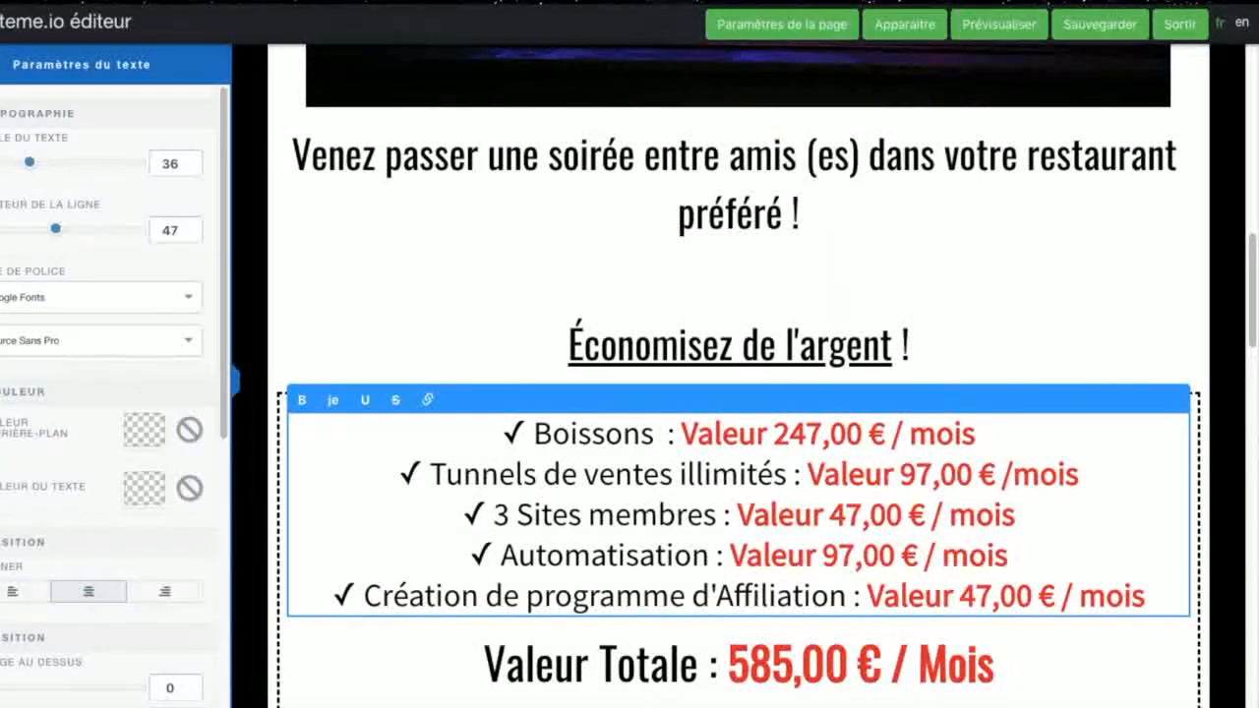
Step: Change the red price text of the Boissons line to "Valeur 15,00 € ce soir 10€ !"
click(820, 438)
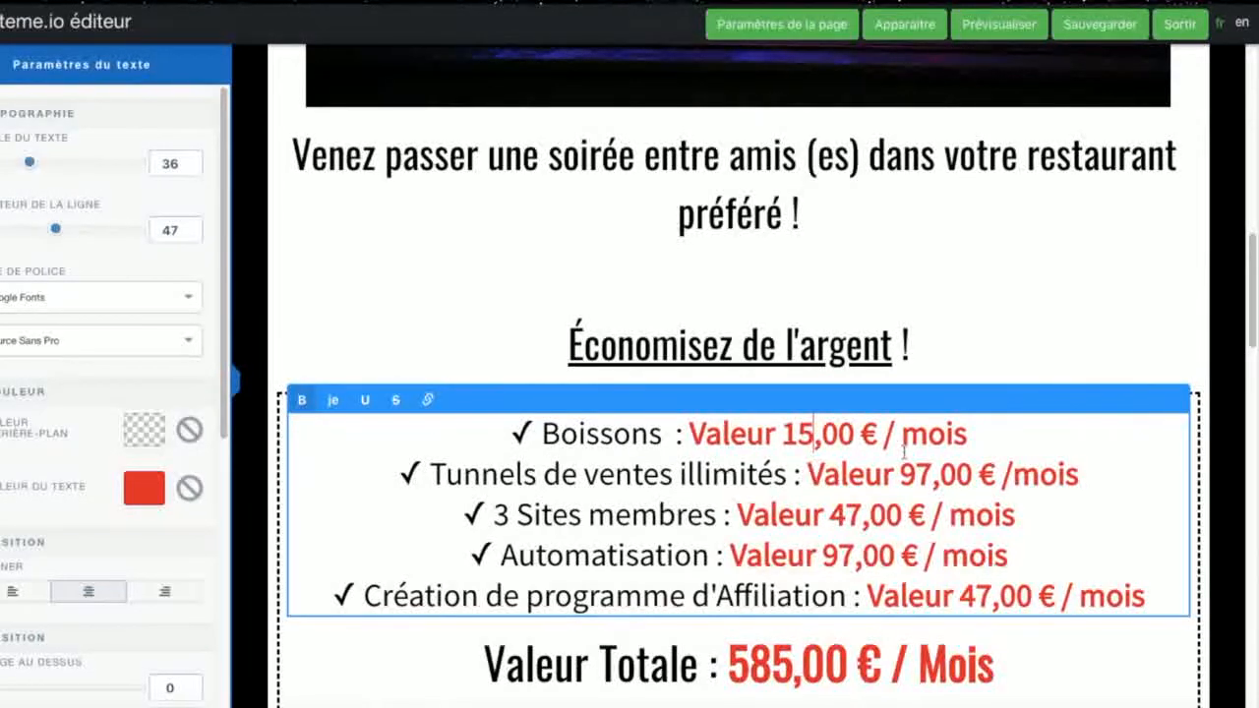
key(BackSpace)
key(BackSpace)
key(BackSpace)
key(BackSpace)
key(BackSpace)
key(BackSpace)
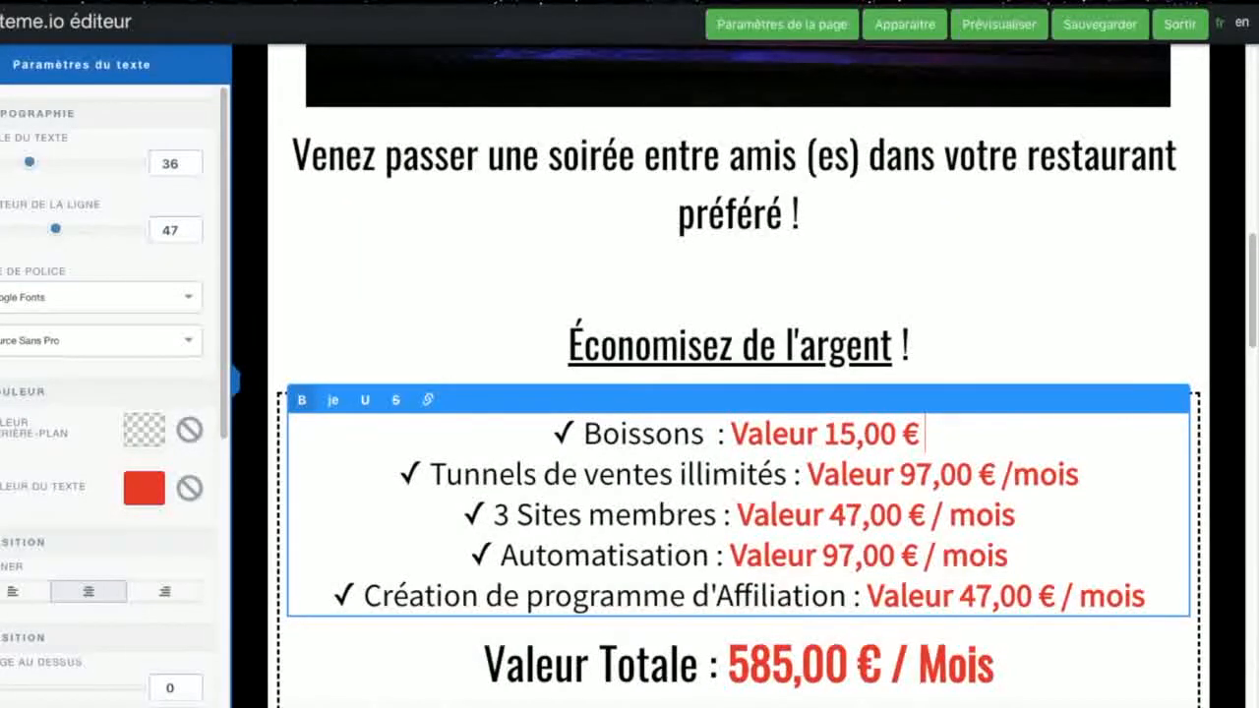
text(ce soir)
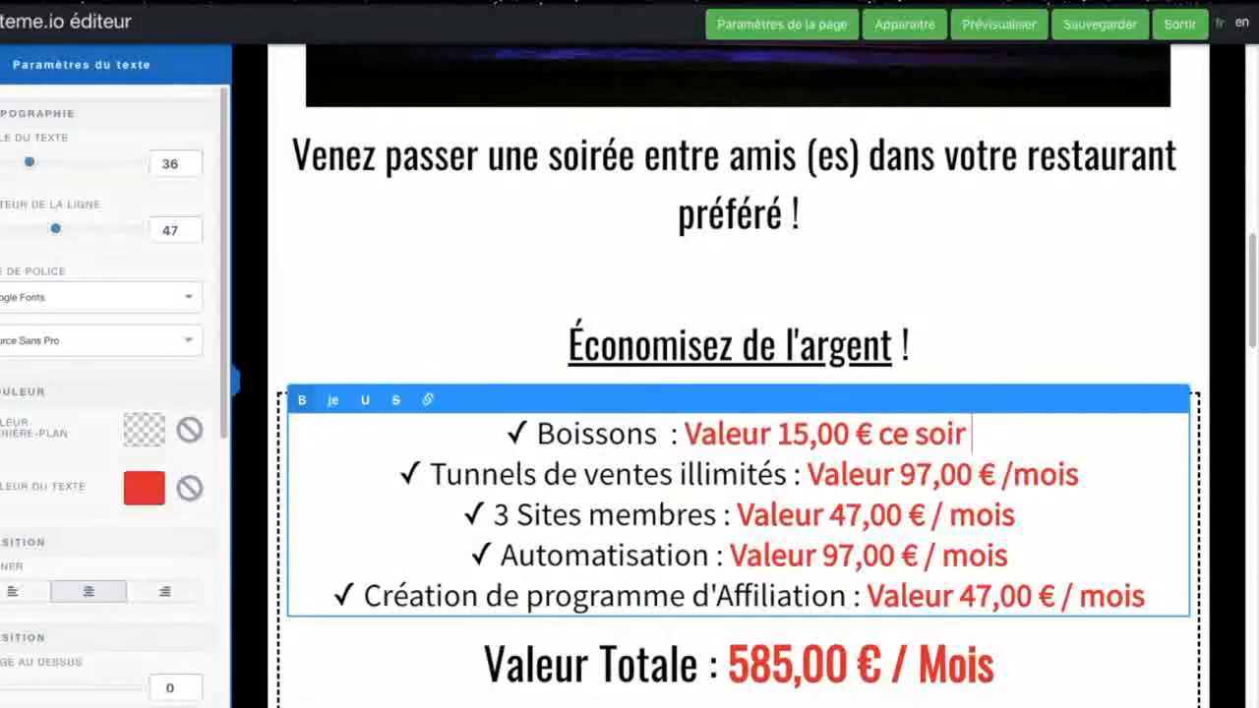
text( 10)
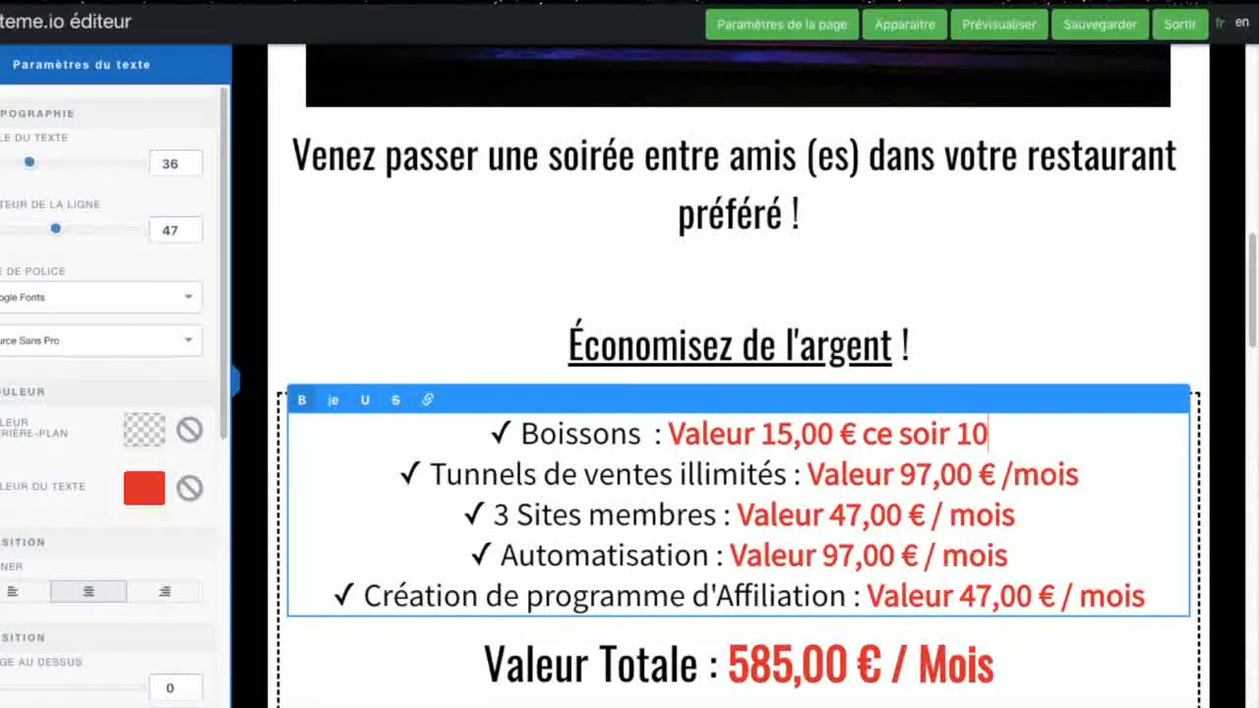
text(€ !)
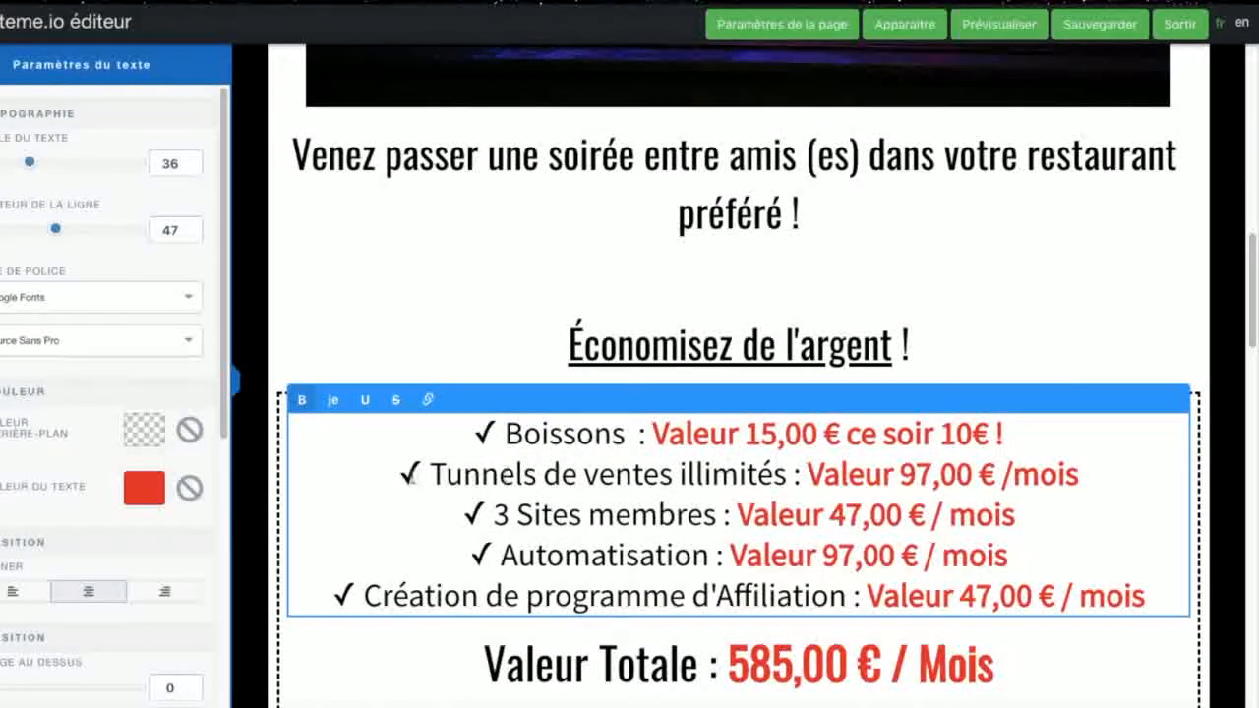
Step: Delete the four checklist lines below Boissons and strike through the 15,00 € price
drag(398, 474, 1155, 591)
key(BackSpace)
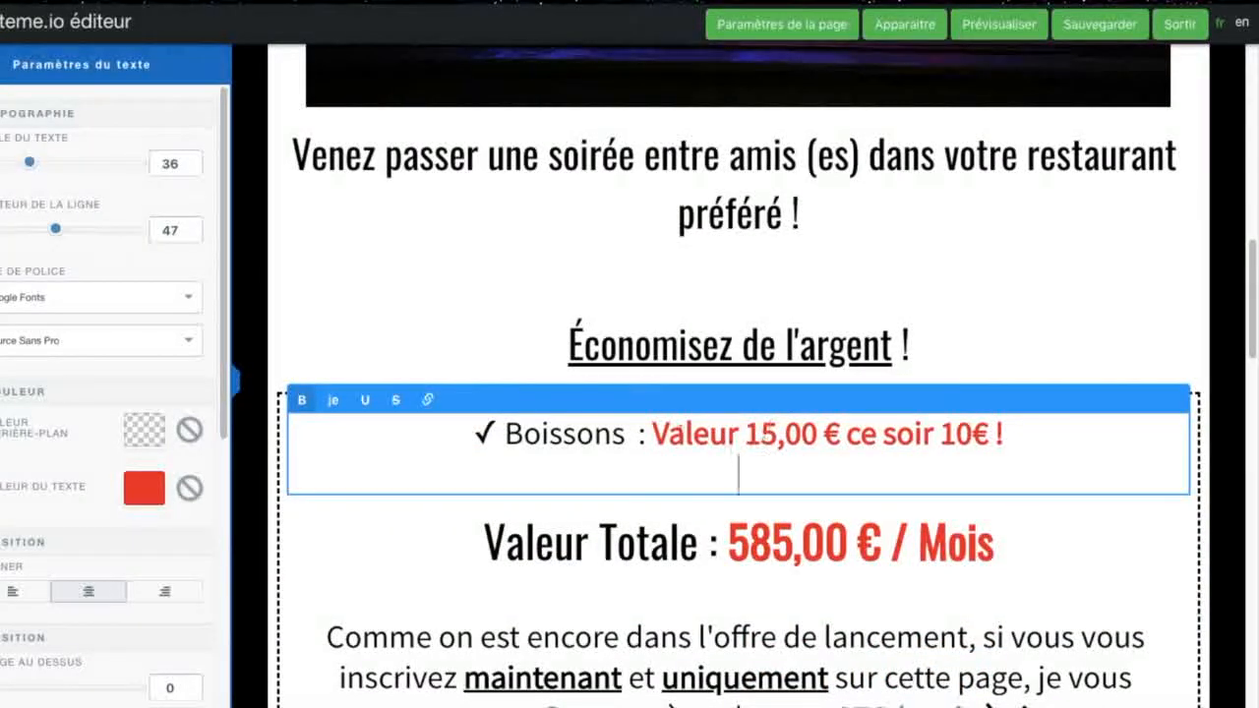
drag(745, 433, 846, 434)
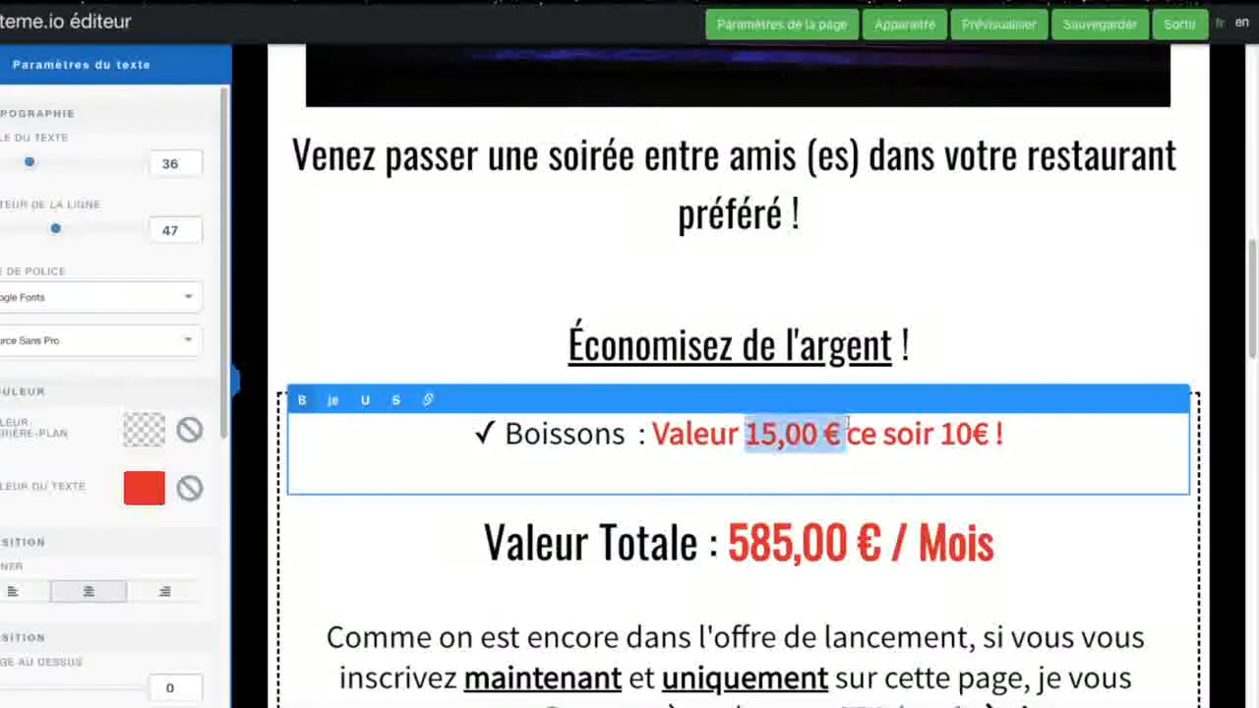
click(395, 401)
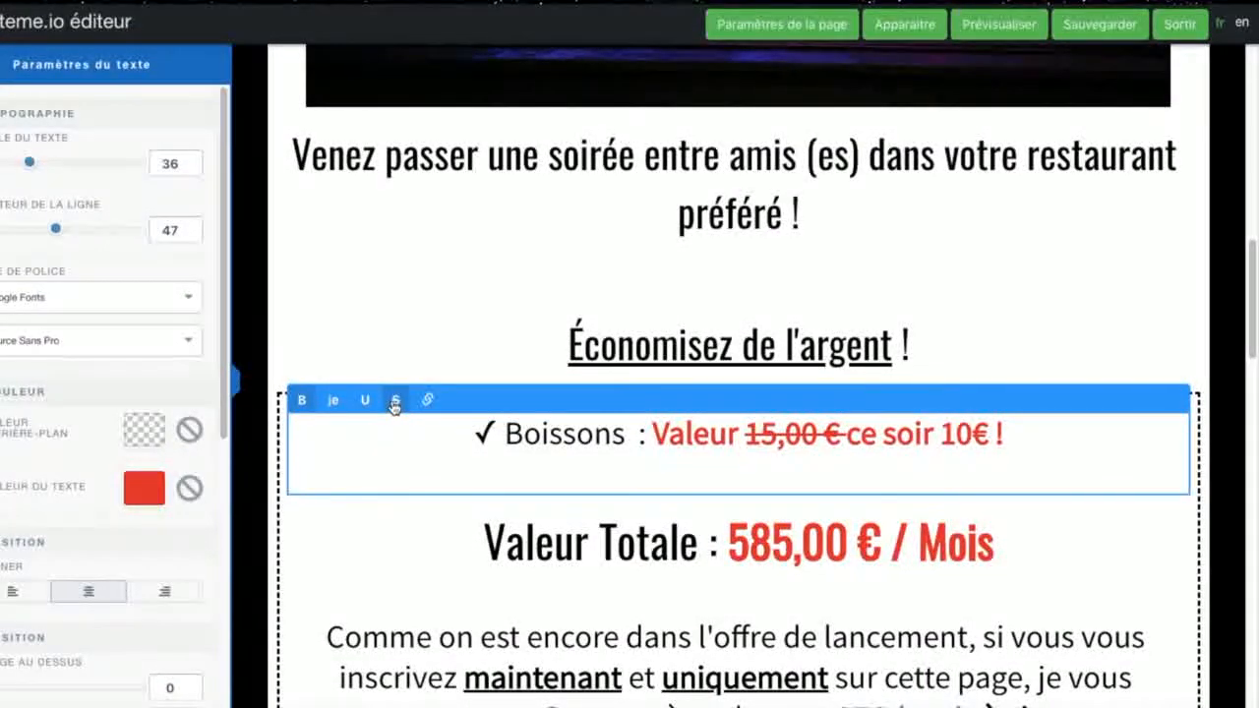
click(394, 401)
click(394, 401)
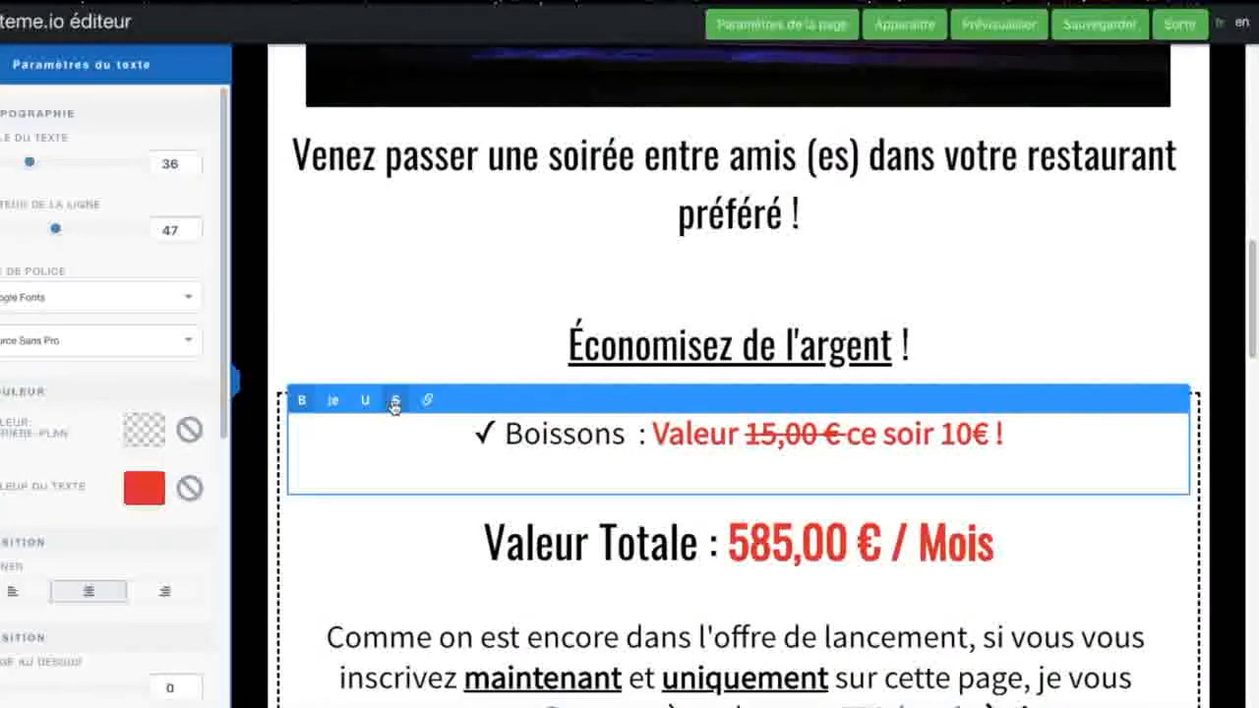
Step: Clear the "Valeur Totale" line with its monthly price from the dashed box
click(472, 541)
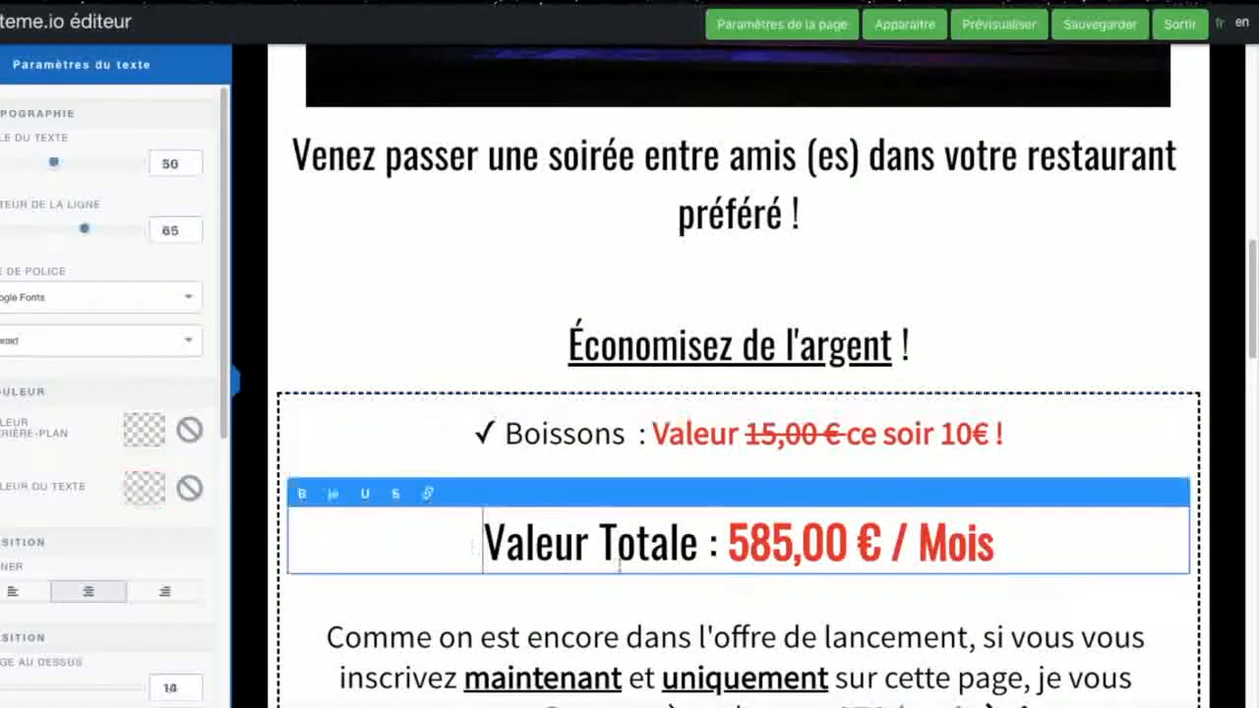
drag(995, 543, 389, 531)
key(BackSpace)
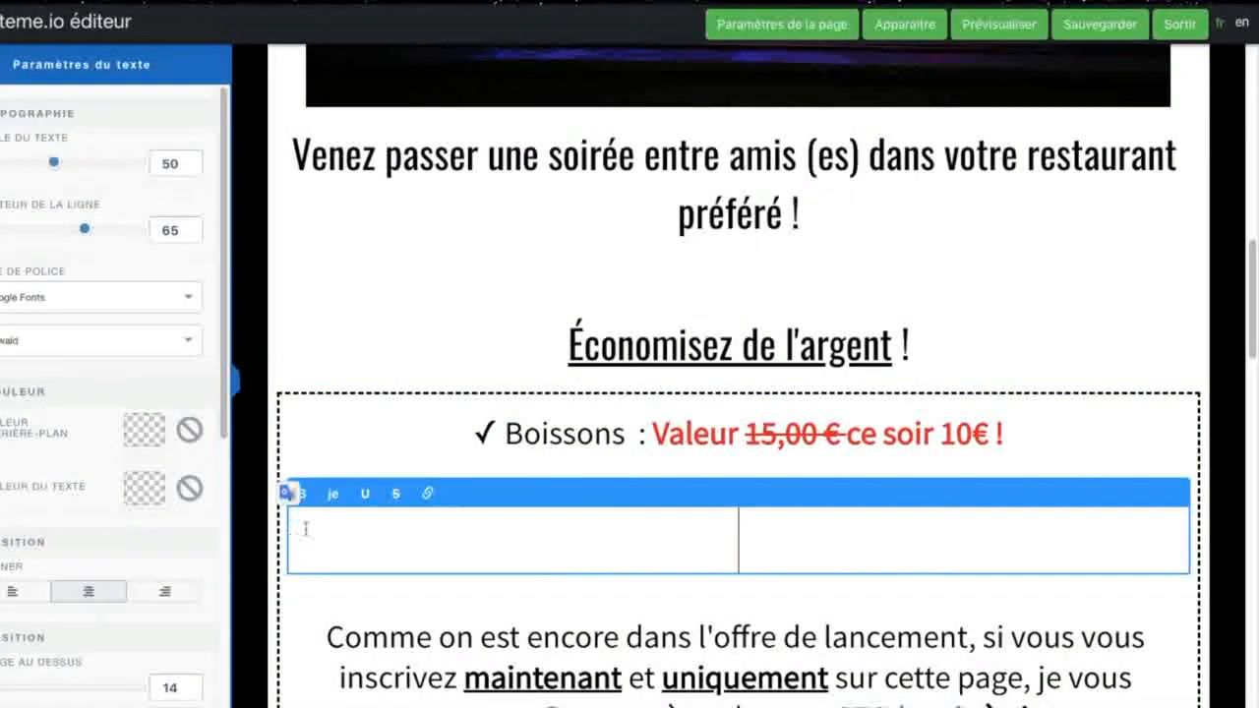
click(342, 611)
Step: Delete the launch-offer paragraph in the dashed box and the "Juste en faisant une vente" and "Absolument !" text elements below it
scroll(342, 612, down, 3)
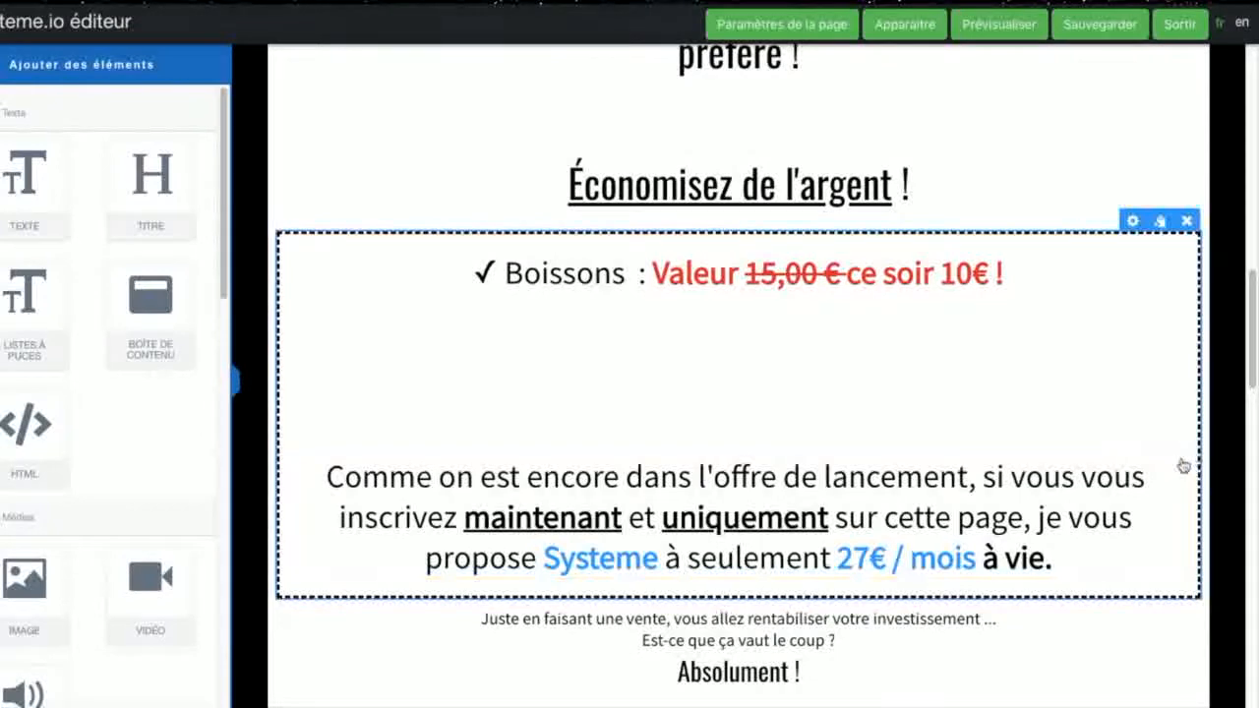
click(1176, 446)
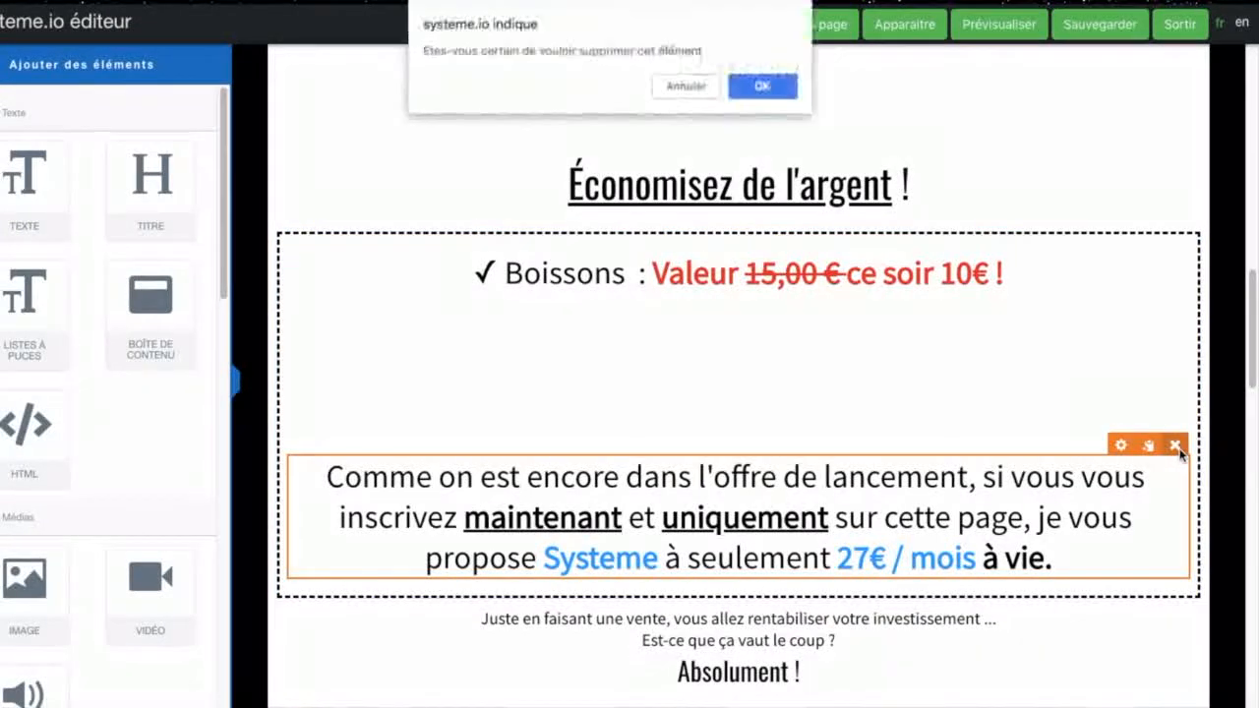
click(748, 86)
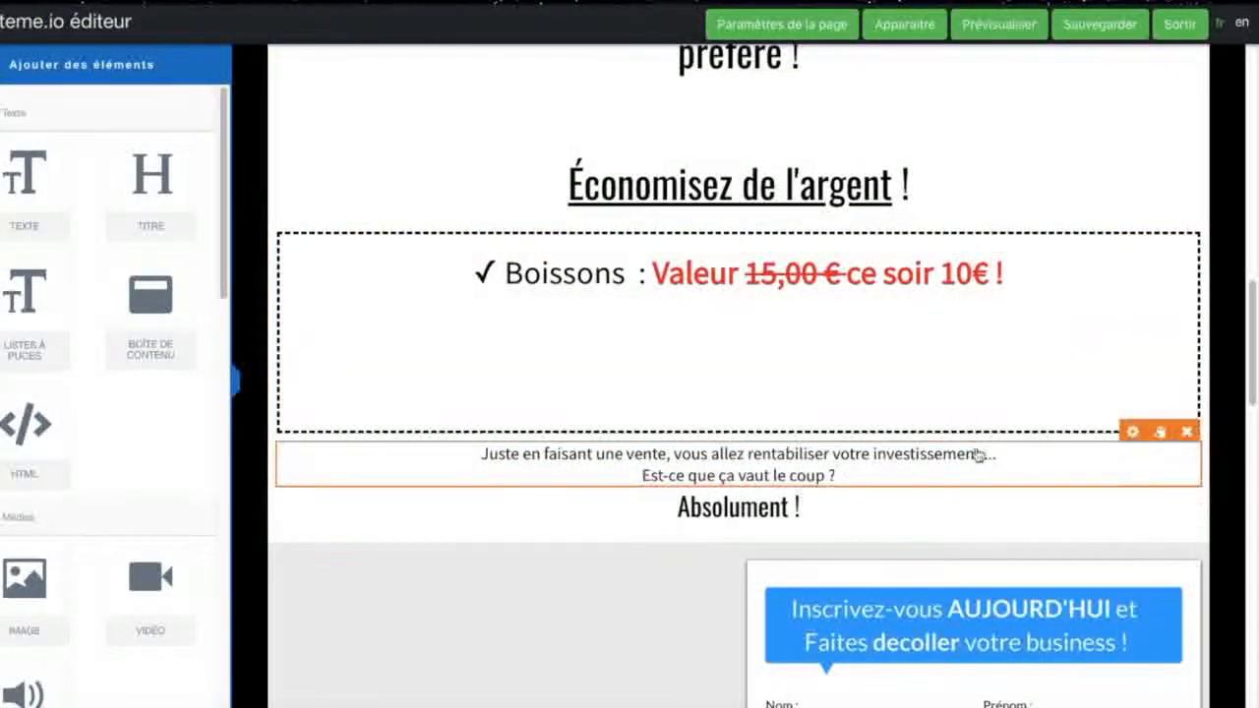
click(1186, 434)
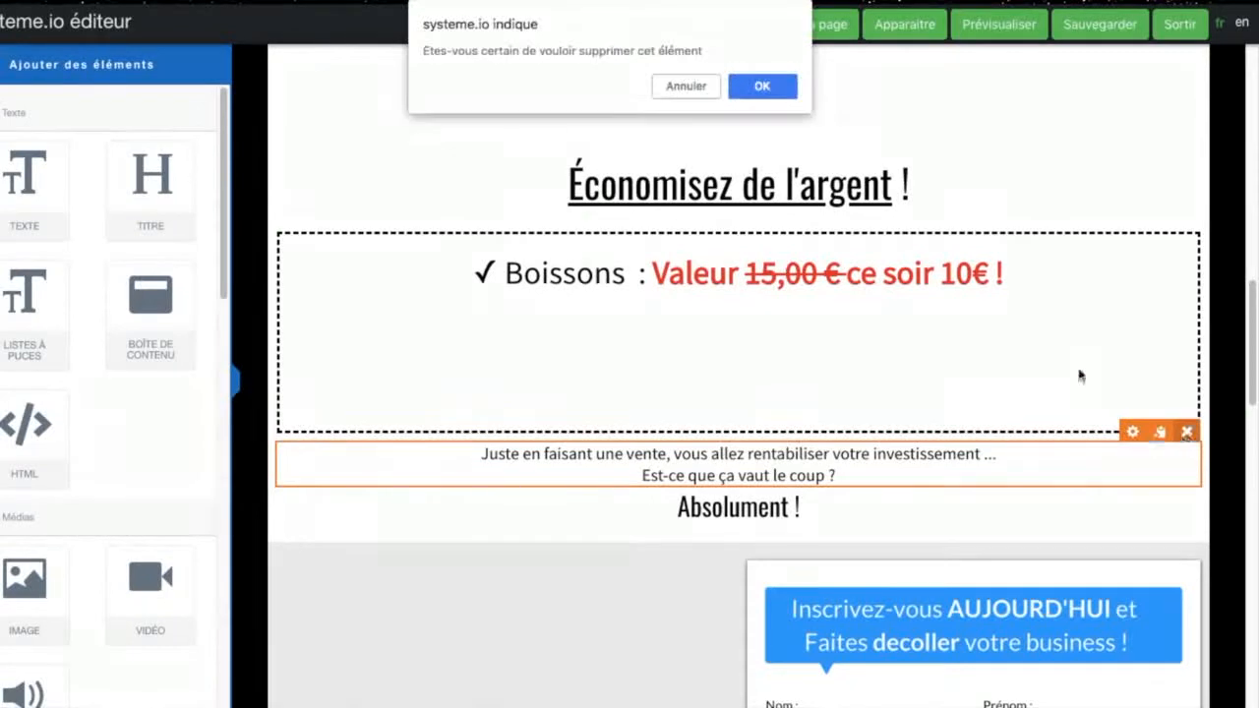
click(758, 85)
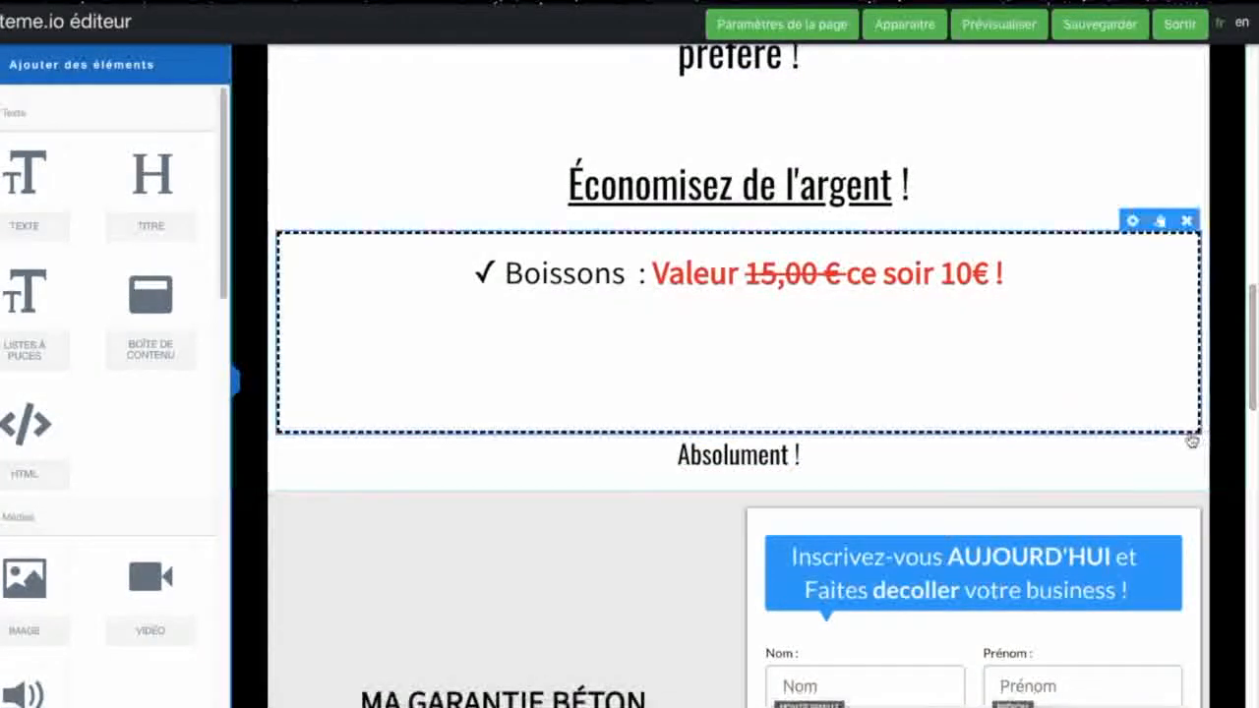
click(1186, 421)
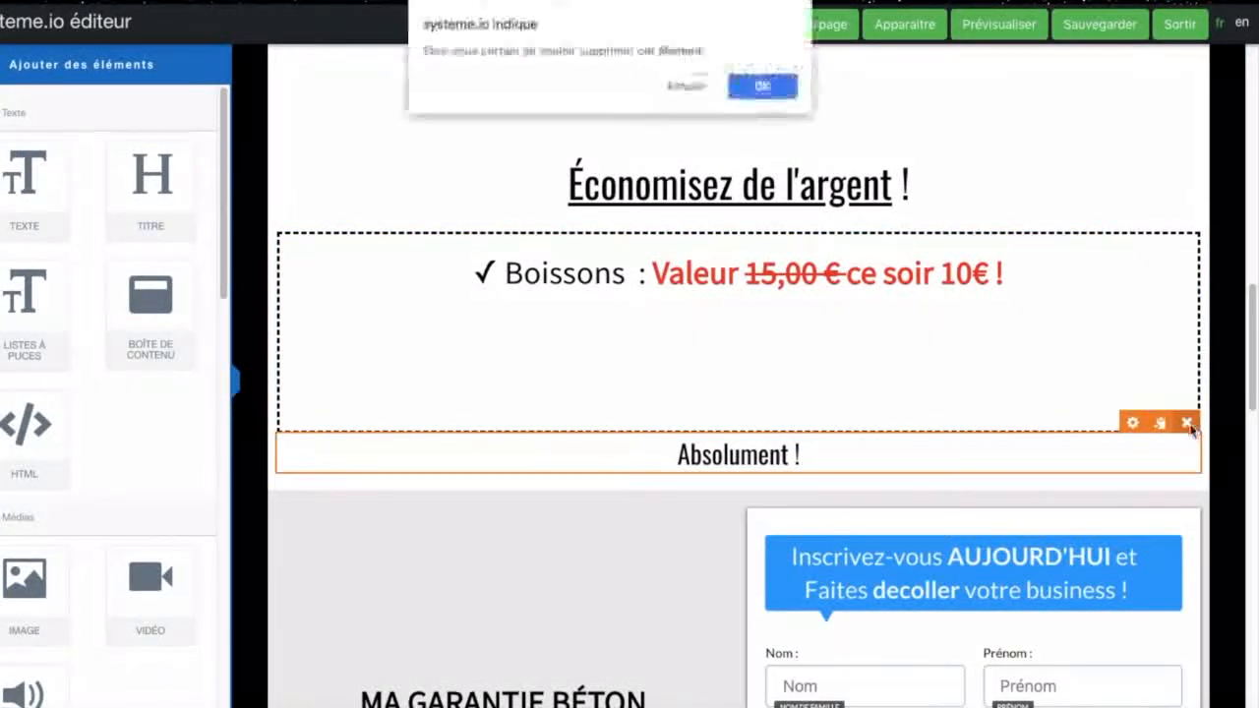
click(762, 86)
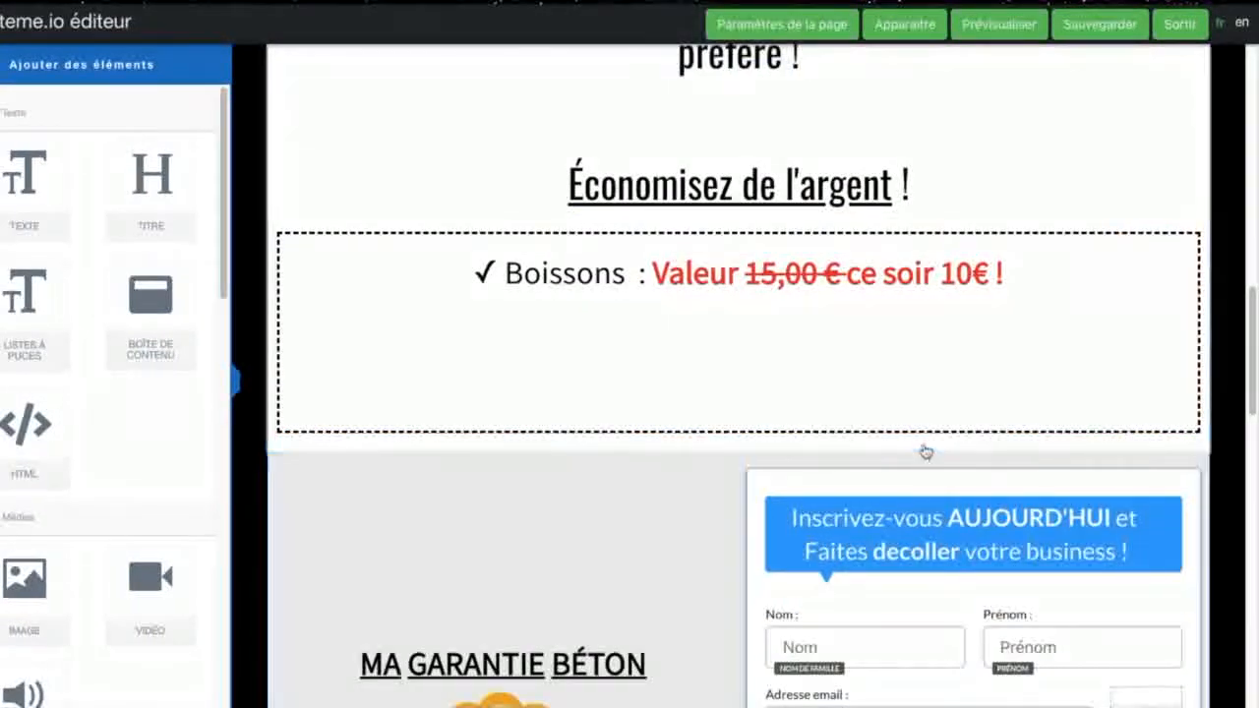
Step: Set the background colour of the "MON SUPER RESTAURANT !!!!!!" title to purple BD10E0
scroll(924, 450, up, 8)
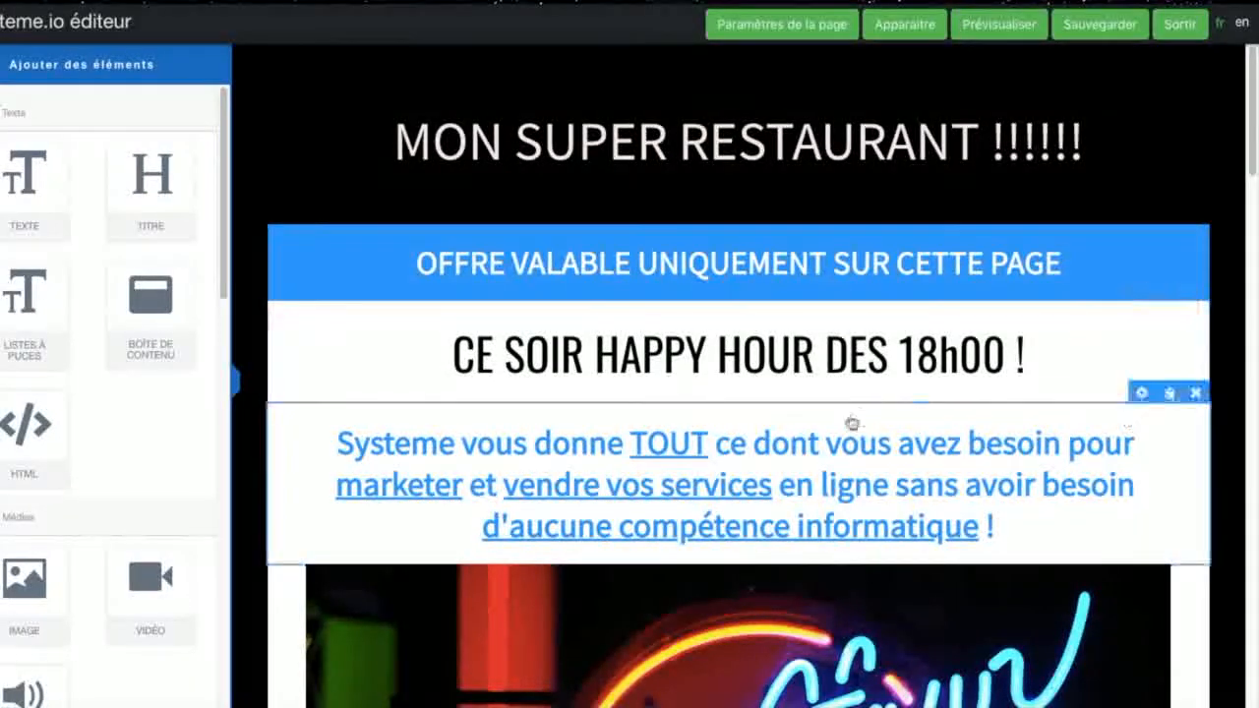
click(1110, 155)
drag(1110, 155, 369, 149)
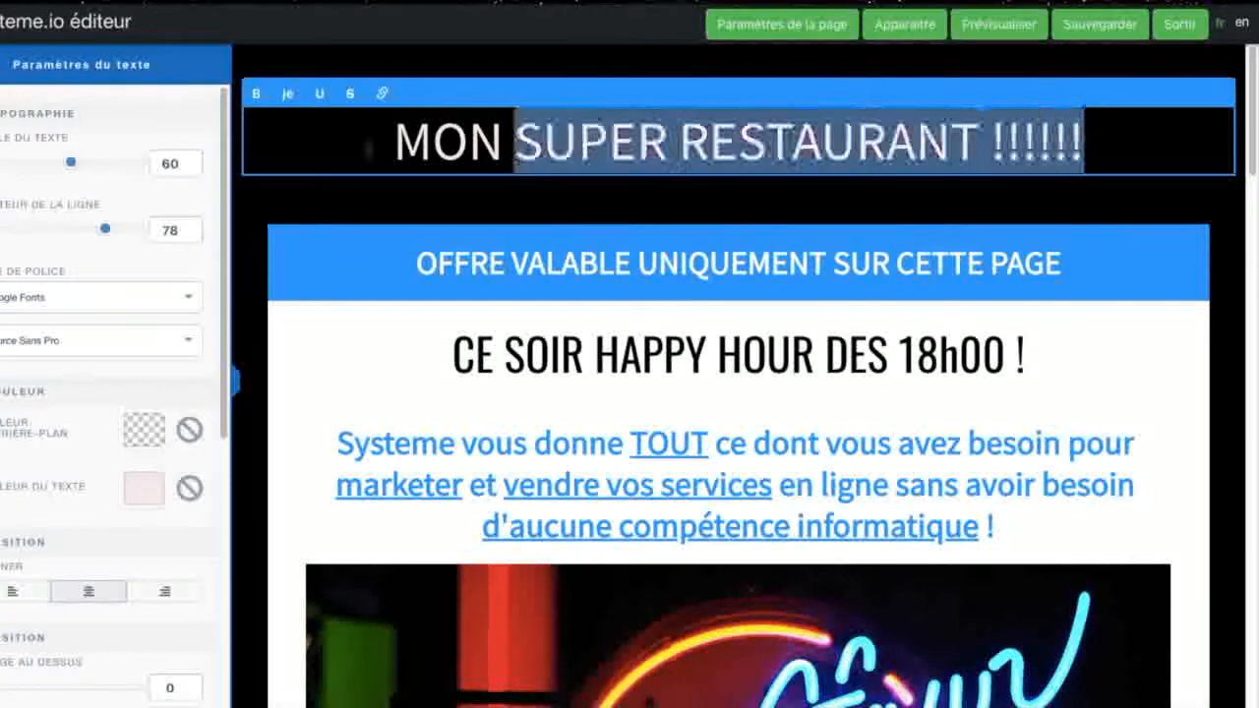
scroll(62, 410, down, 3)
click(140, 284)
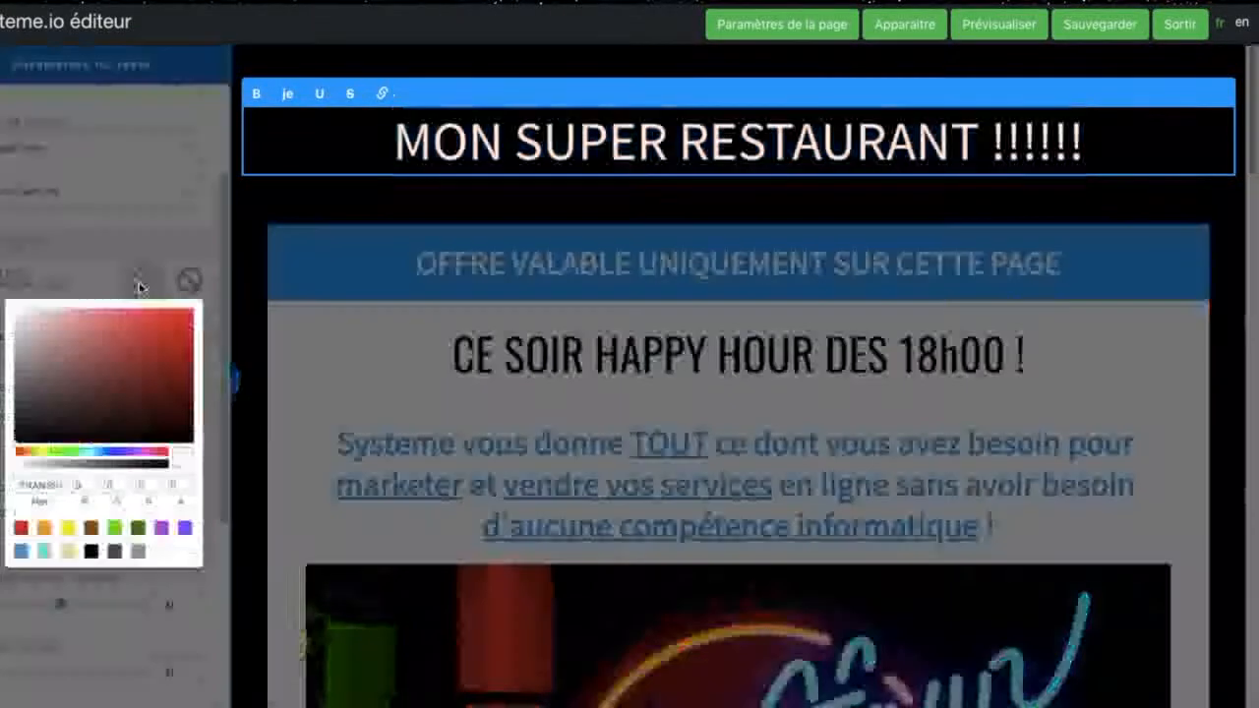
mouse_move(160, 354)
mouse_down()
mouse_move(161, 332)
mouse_move(153, 414)
mouse_move(144, 347)
mouse_move(184, 326)
mouse_up()
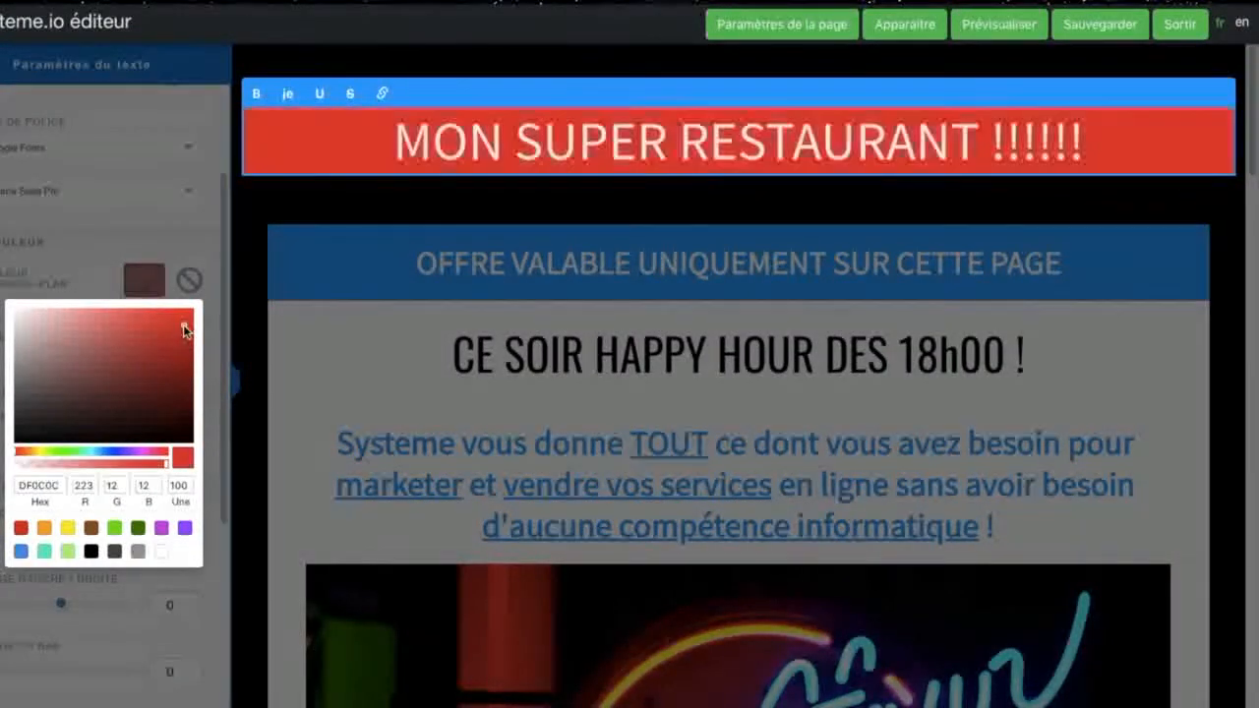
click(162, 529)
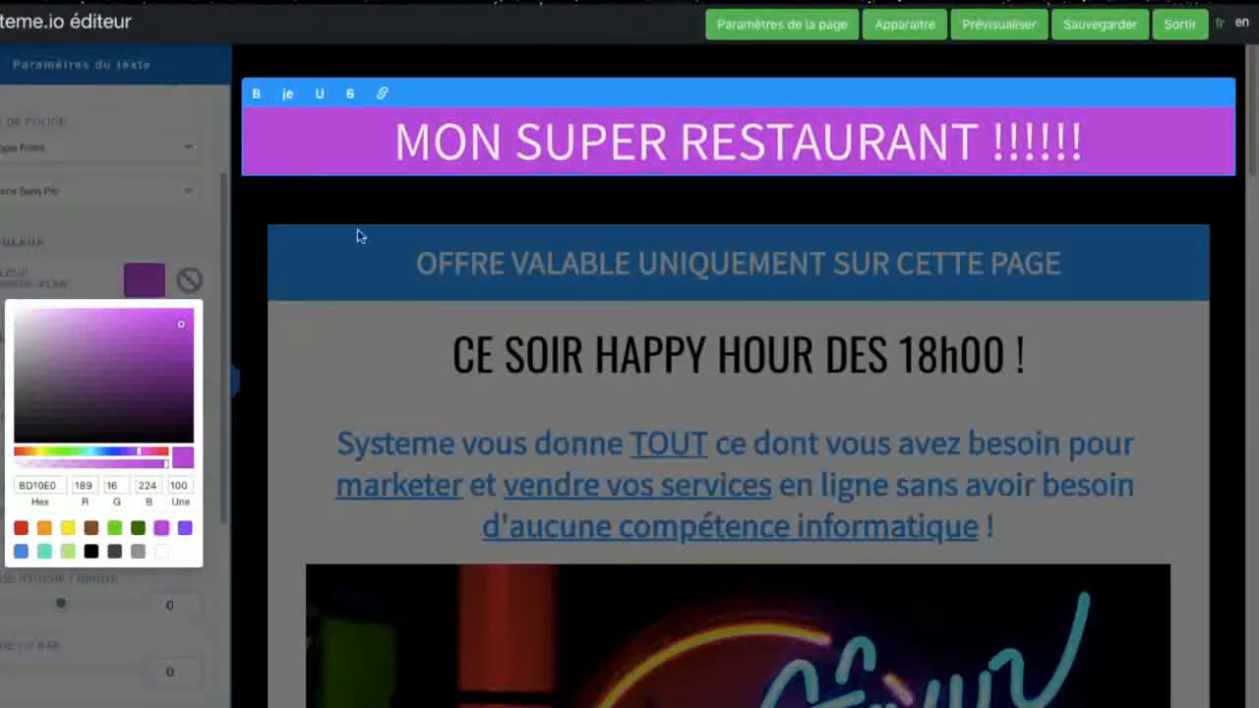
Step: Set the text colour of the "MON SUPER RESTAURANT !!!!!!" title to blue 274BC9
drag(1082, 150, 111, 126)
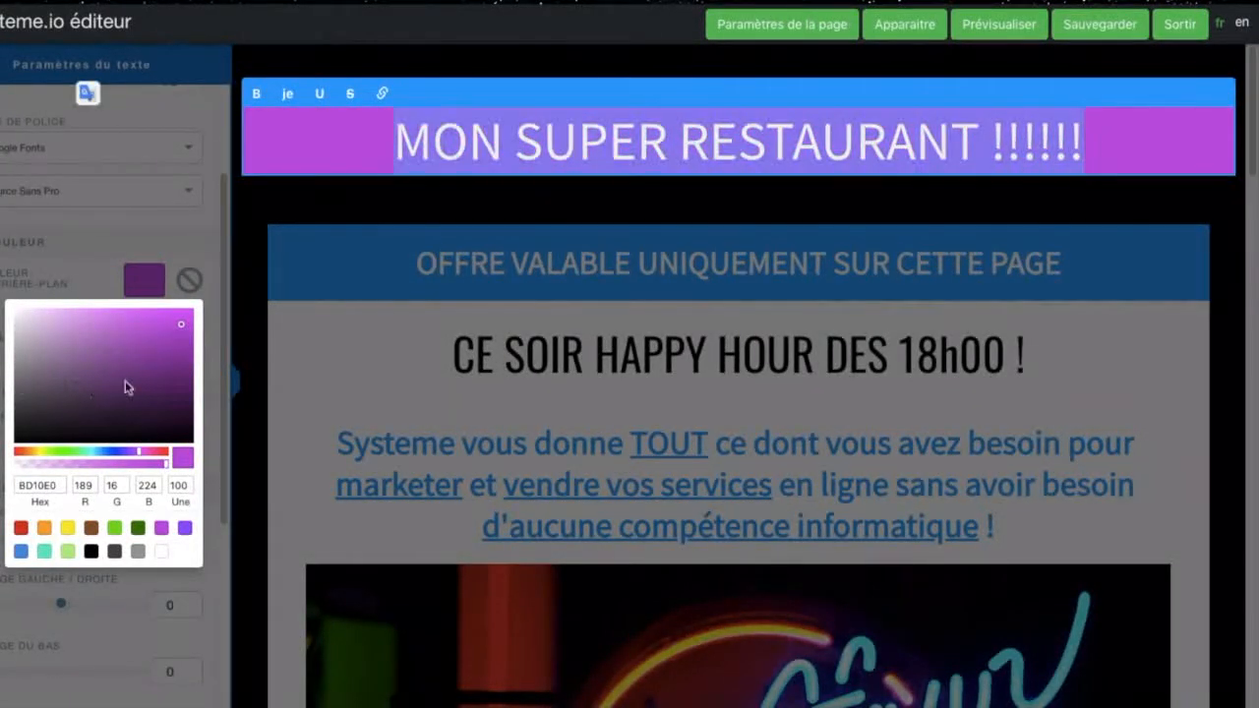
click(85, 278)
click(145, 337)
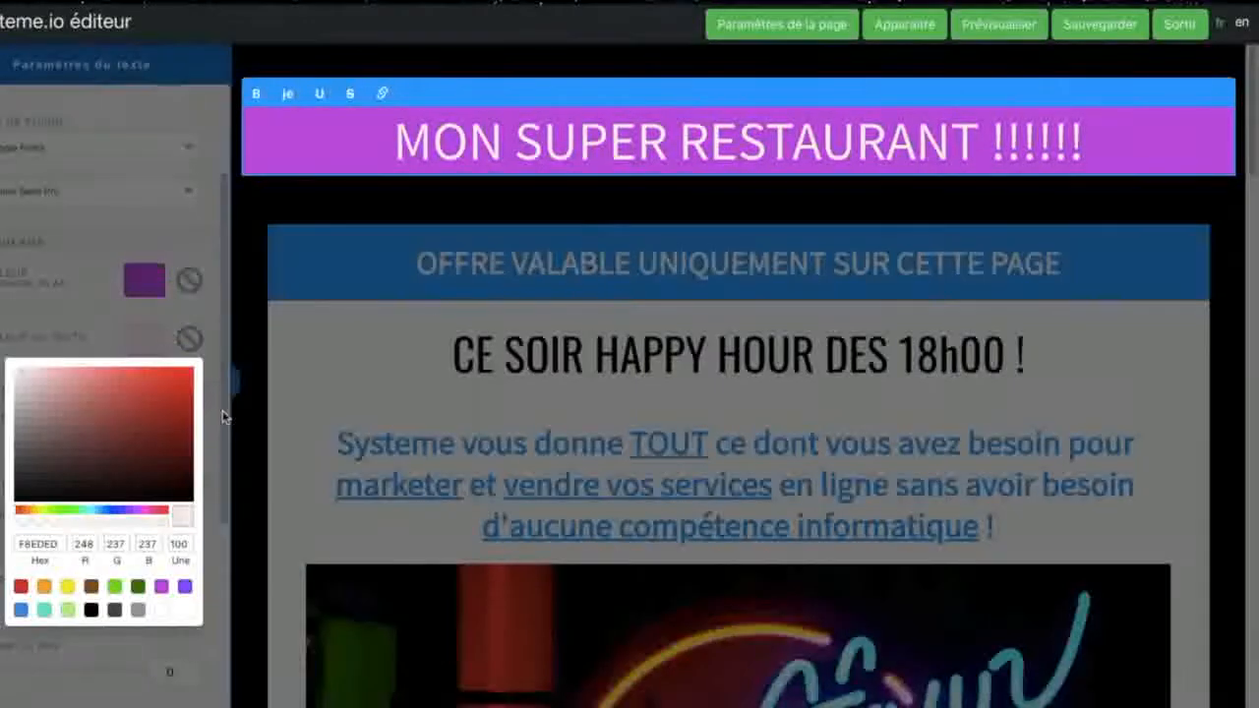
click(172, 410)
click(98, 438)
click(147, 441)
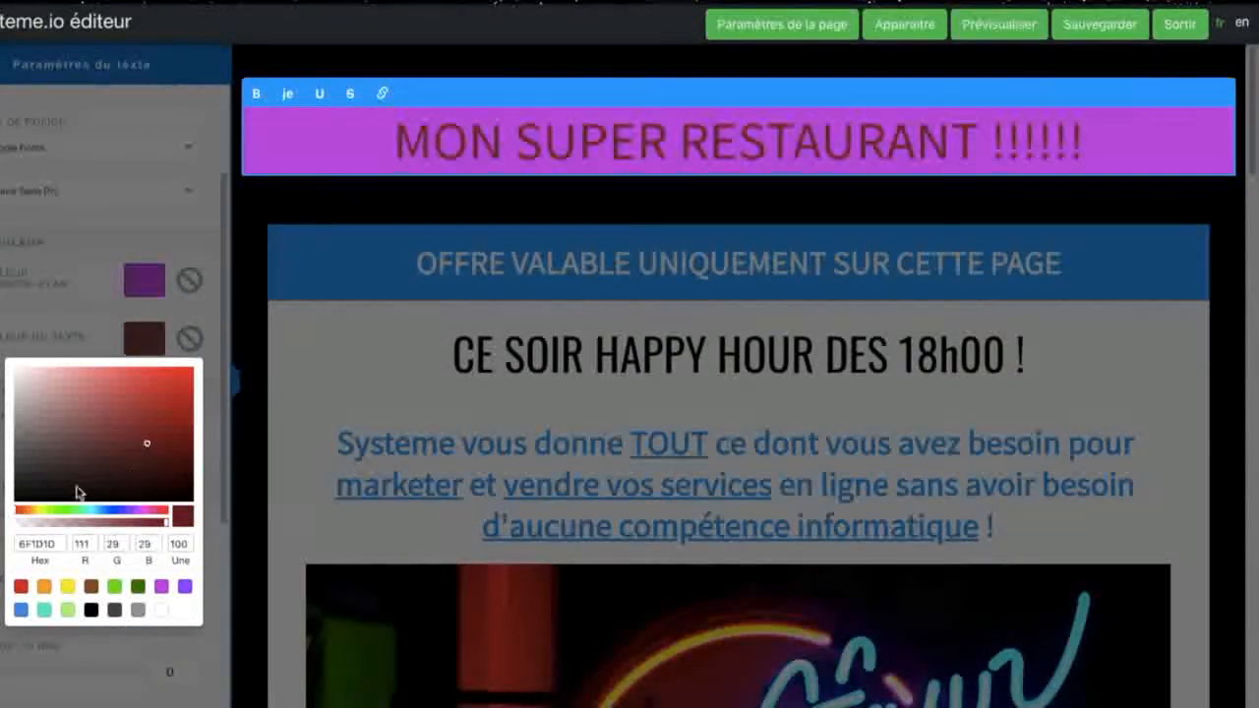
click(75, 488)
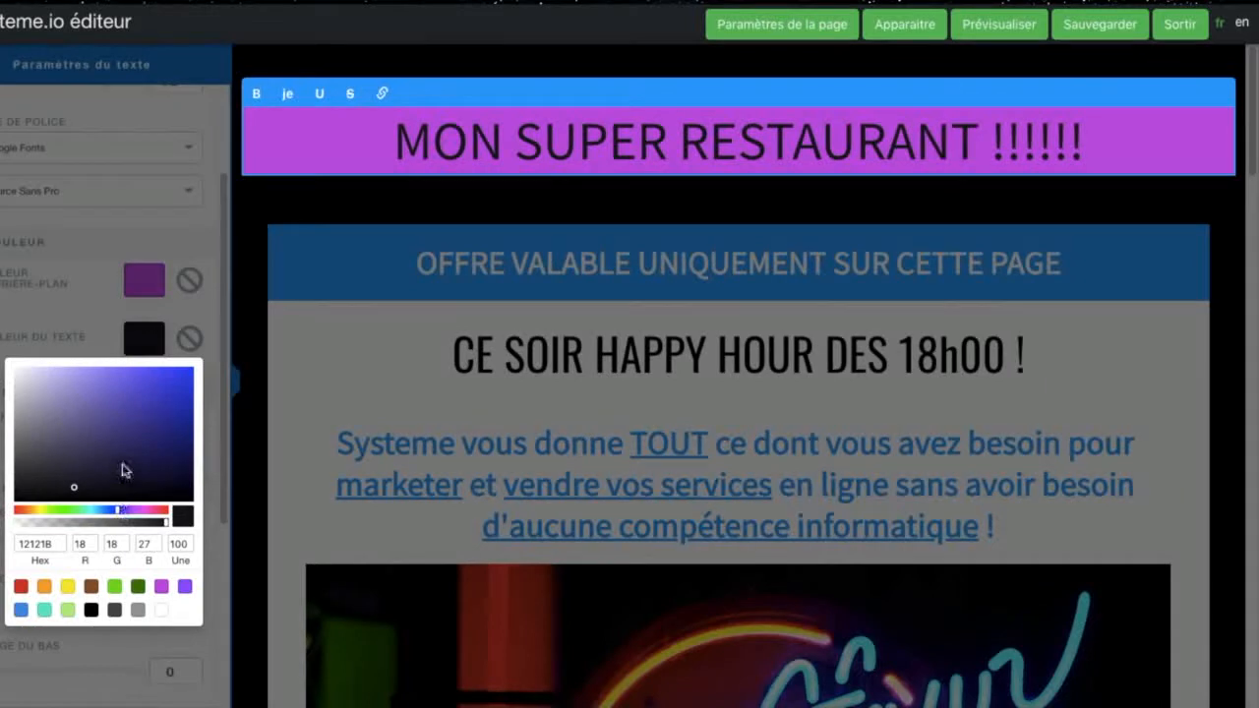
click(160, 396)
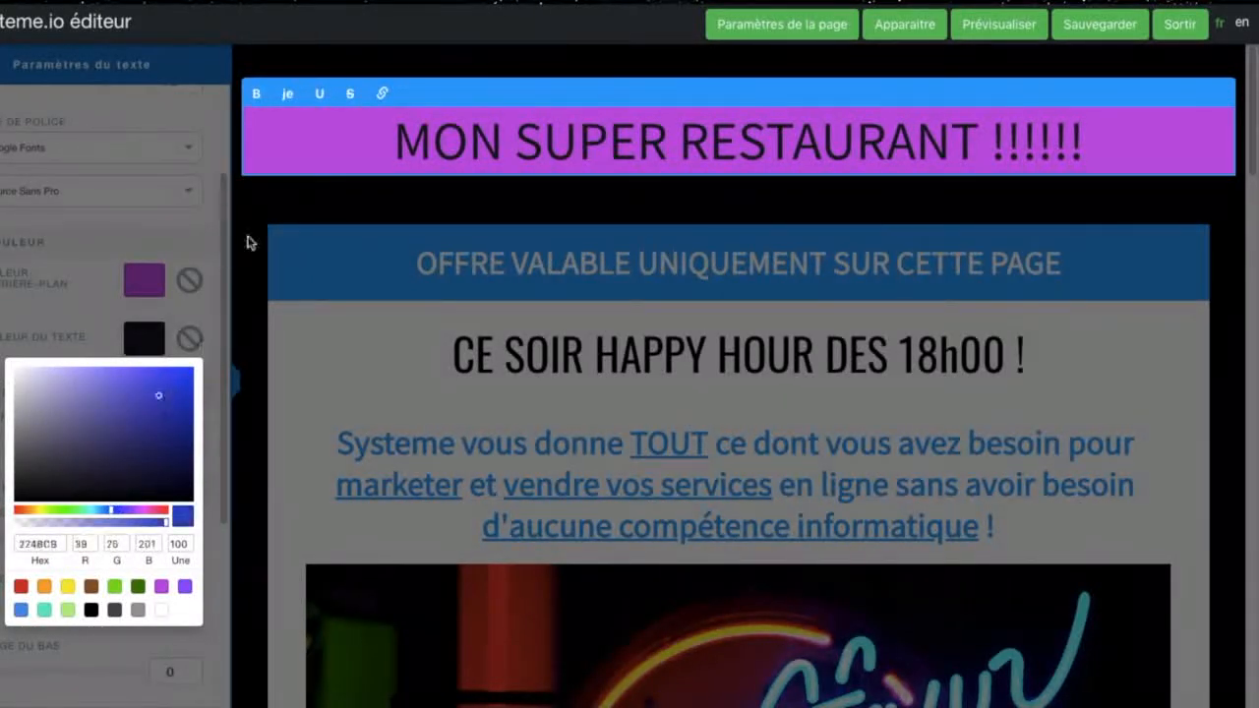
click(304, 211)
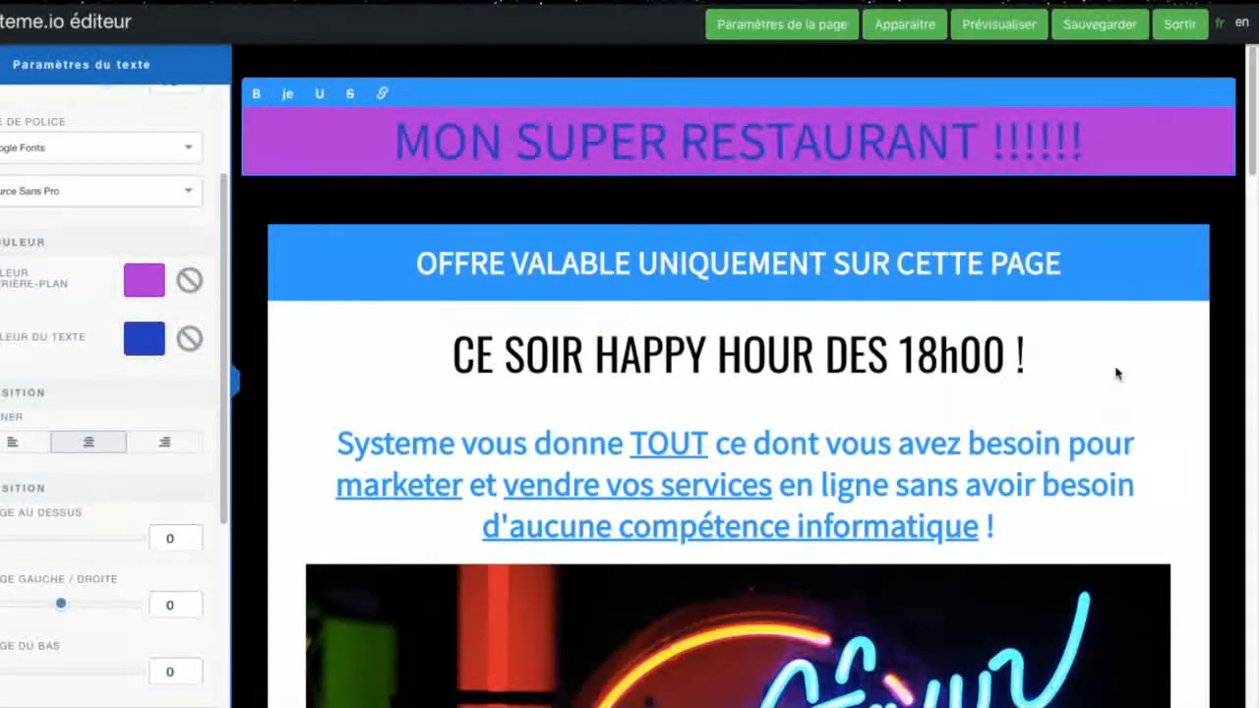
Step: Clear the Systeme marketing paragraph between the "CE SOIR HAPPY HOUR DES 18h00 !" heading and the neon image
click(1112, 375)
scroll(929, 384, down, 2)
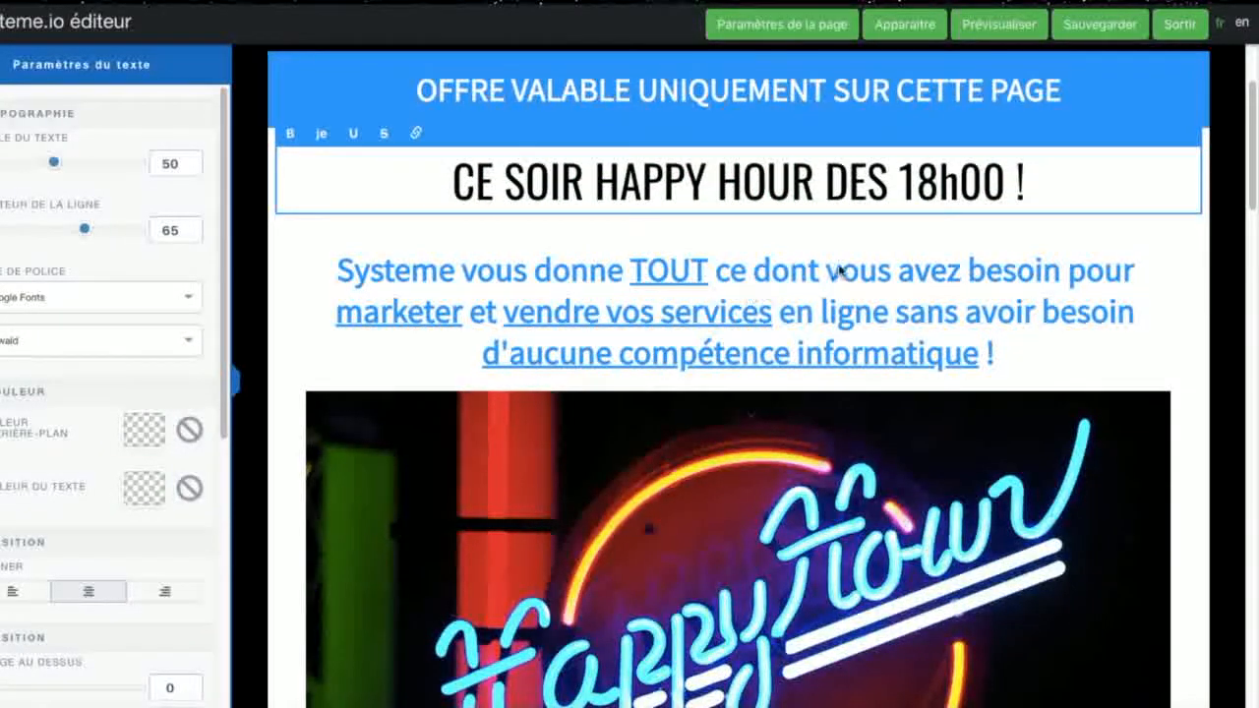
click(470, 278)
drag(342, 272, 1216, 371)
key(BackSpace)
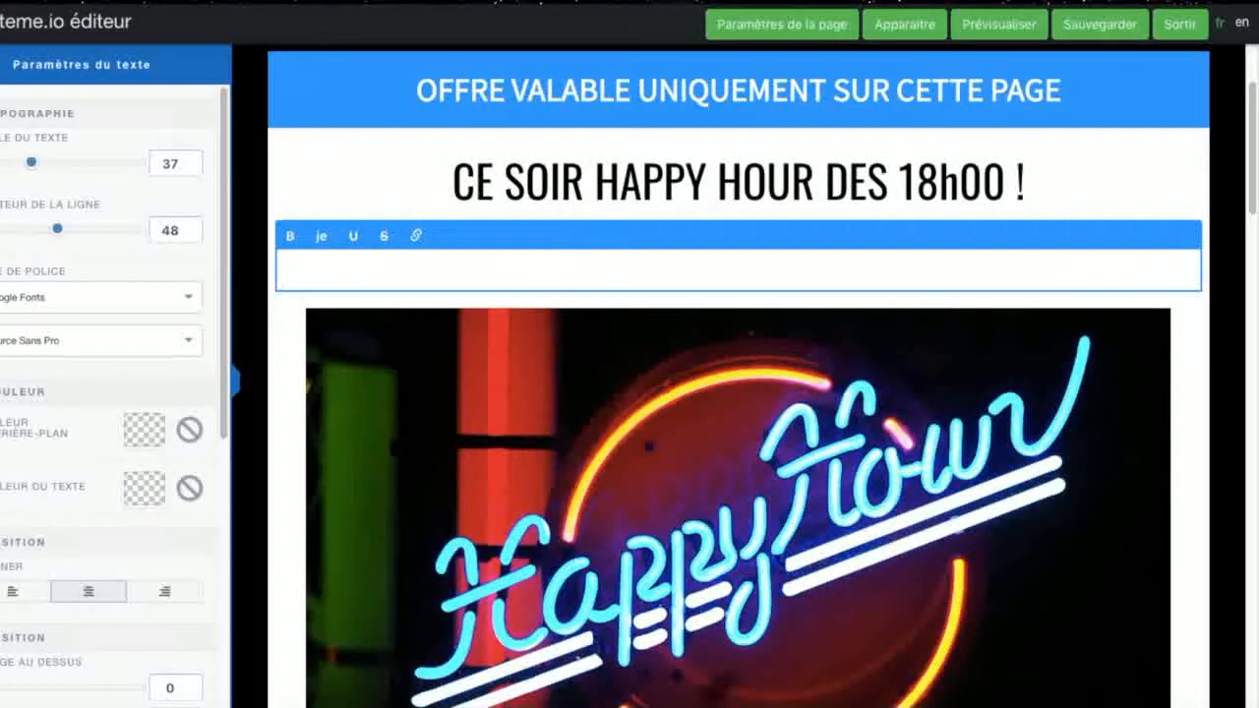
Step: Enter "Ce soir nous vous offrons les boissons à 10 € au lieu de 15 € sur cette page !" in the emptied paragraph
text(Ce soir nous vous offr)
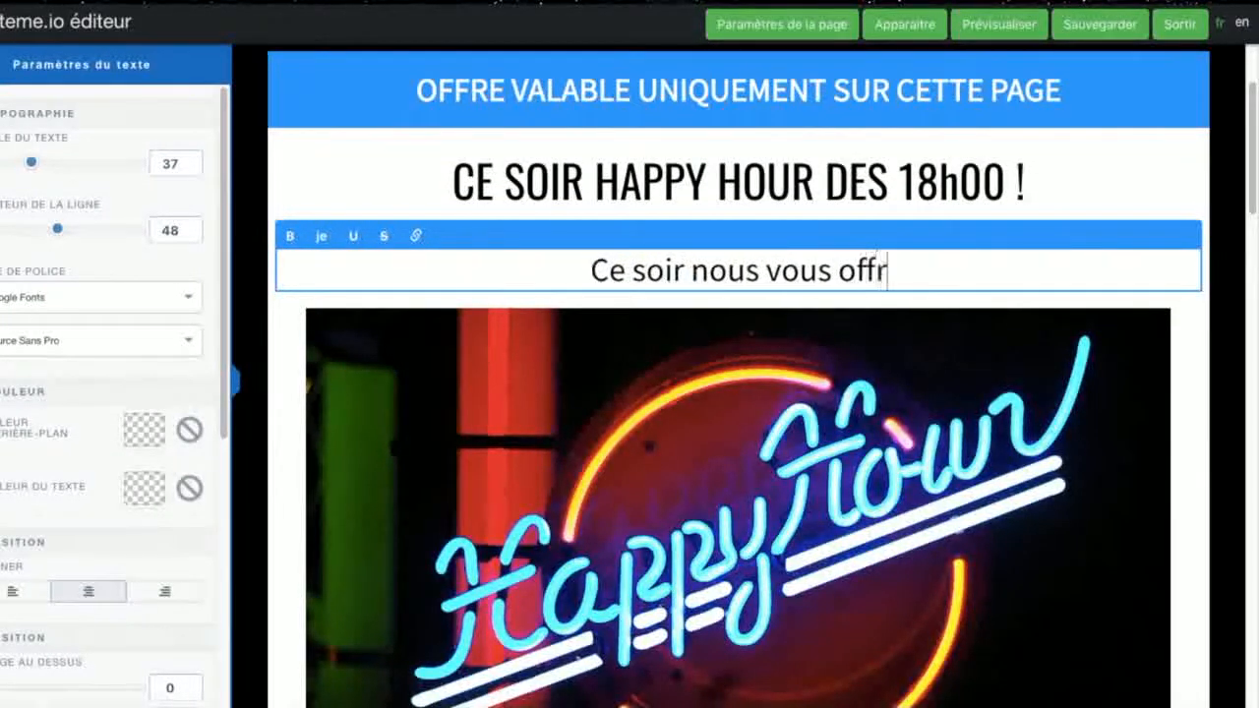
text(ons )
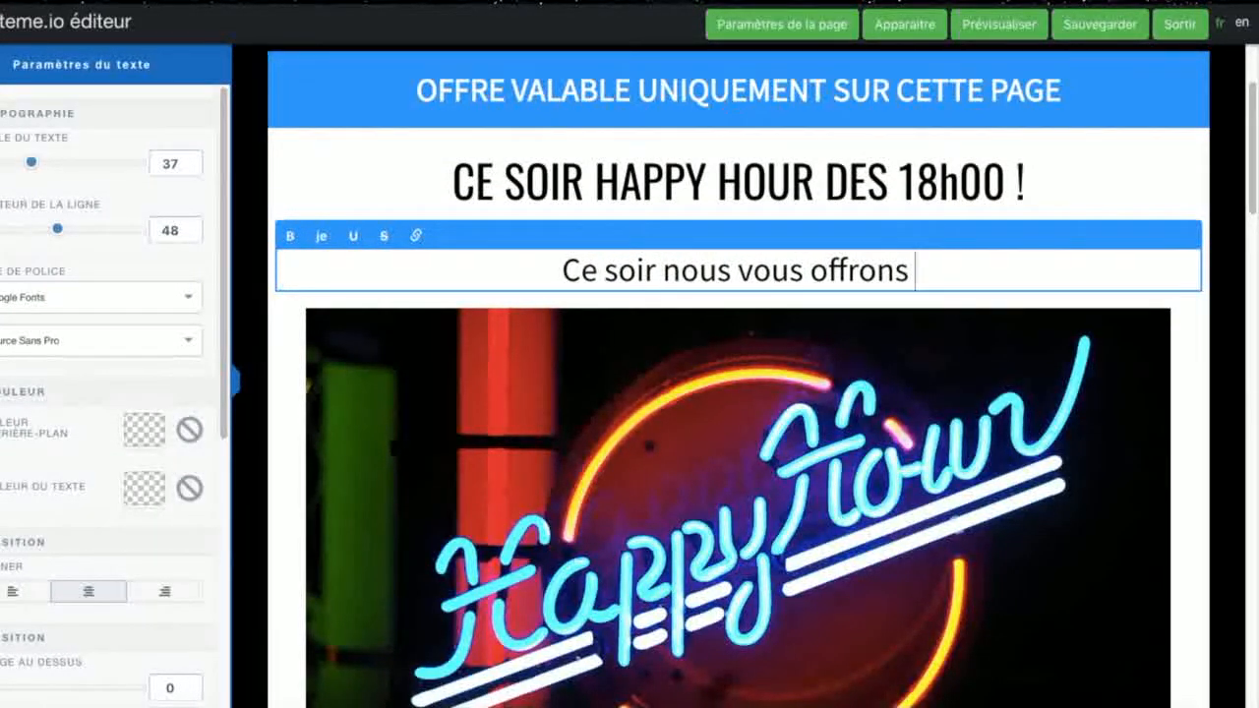
text(les boissonns)
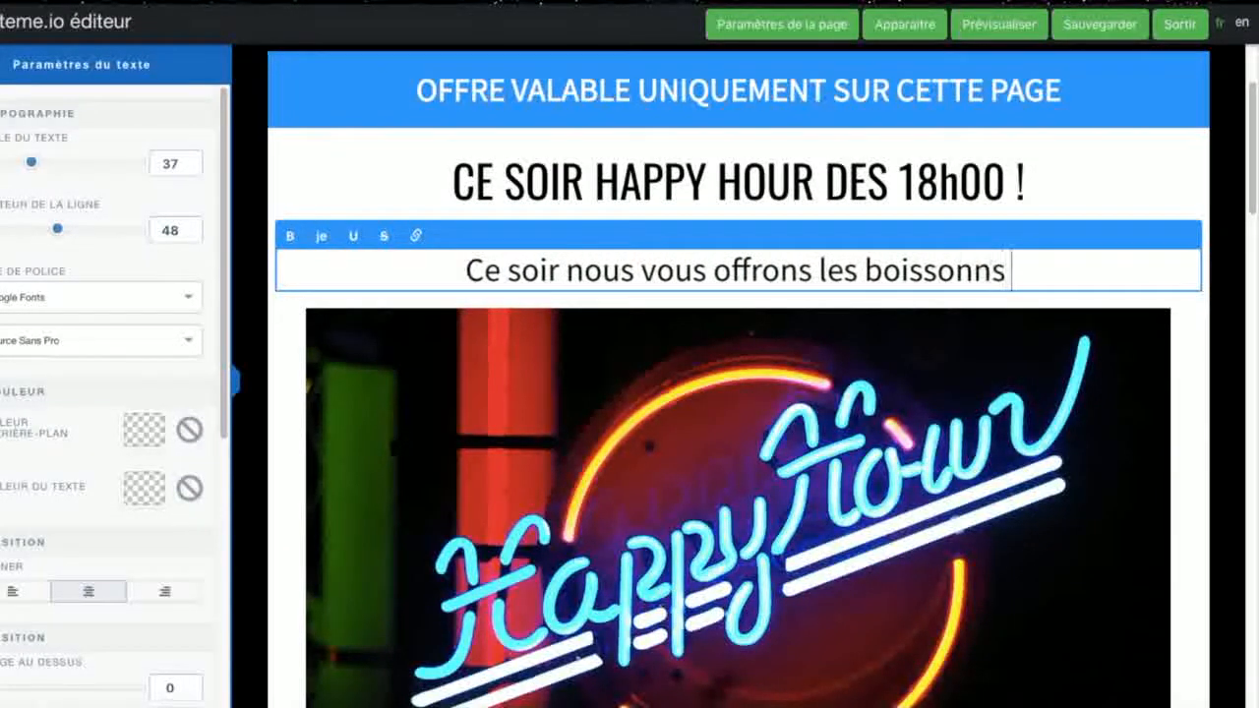
key(BackSpace)
text(à)
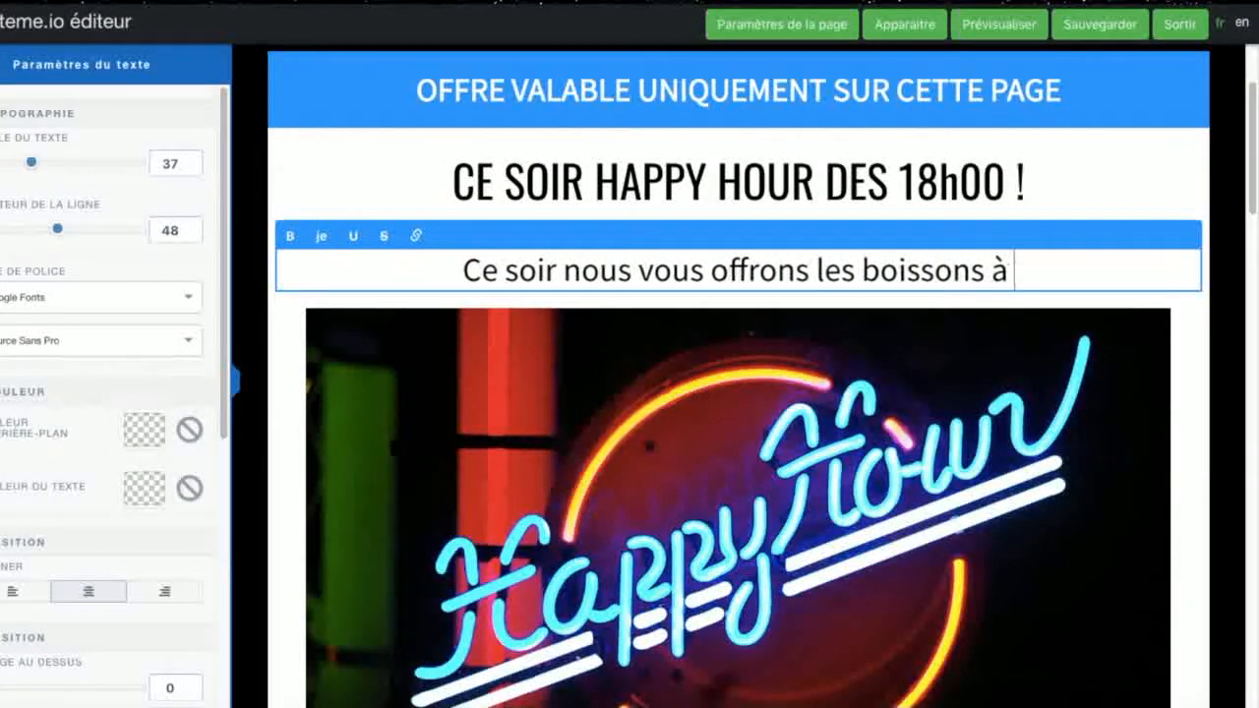
text( 10 € au li)
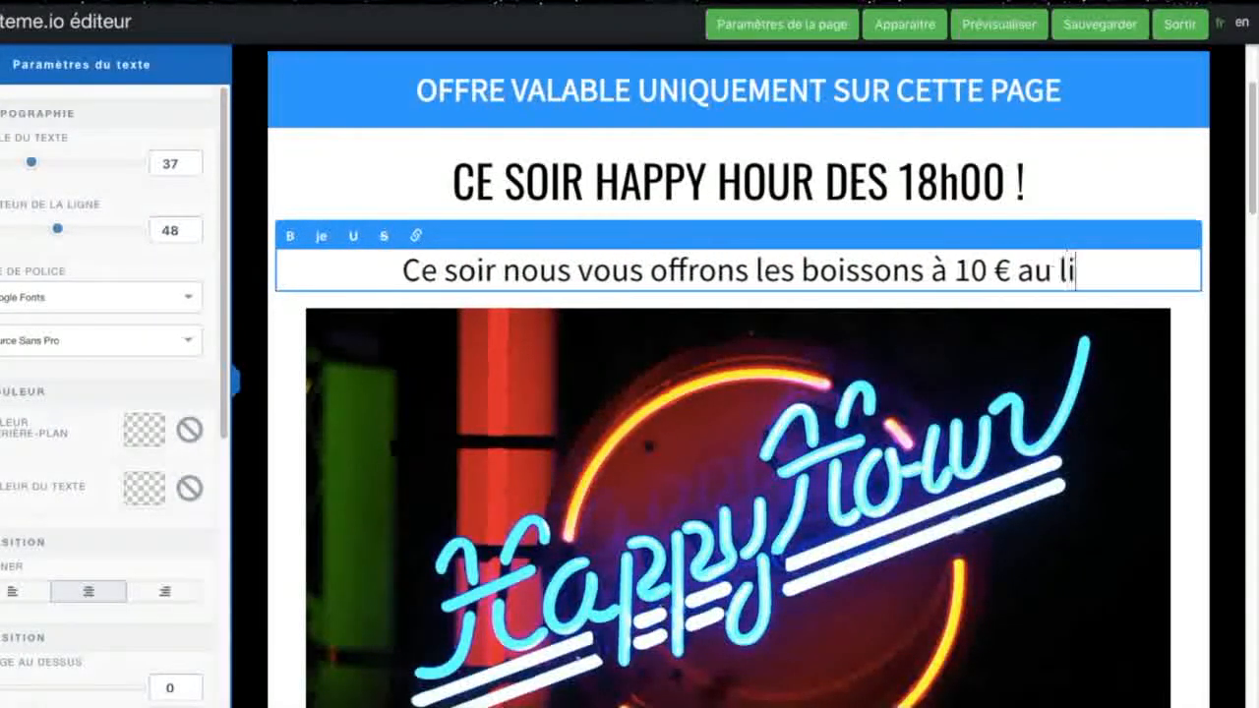
text(eu de 15)
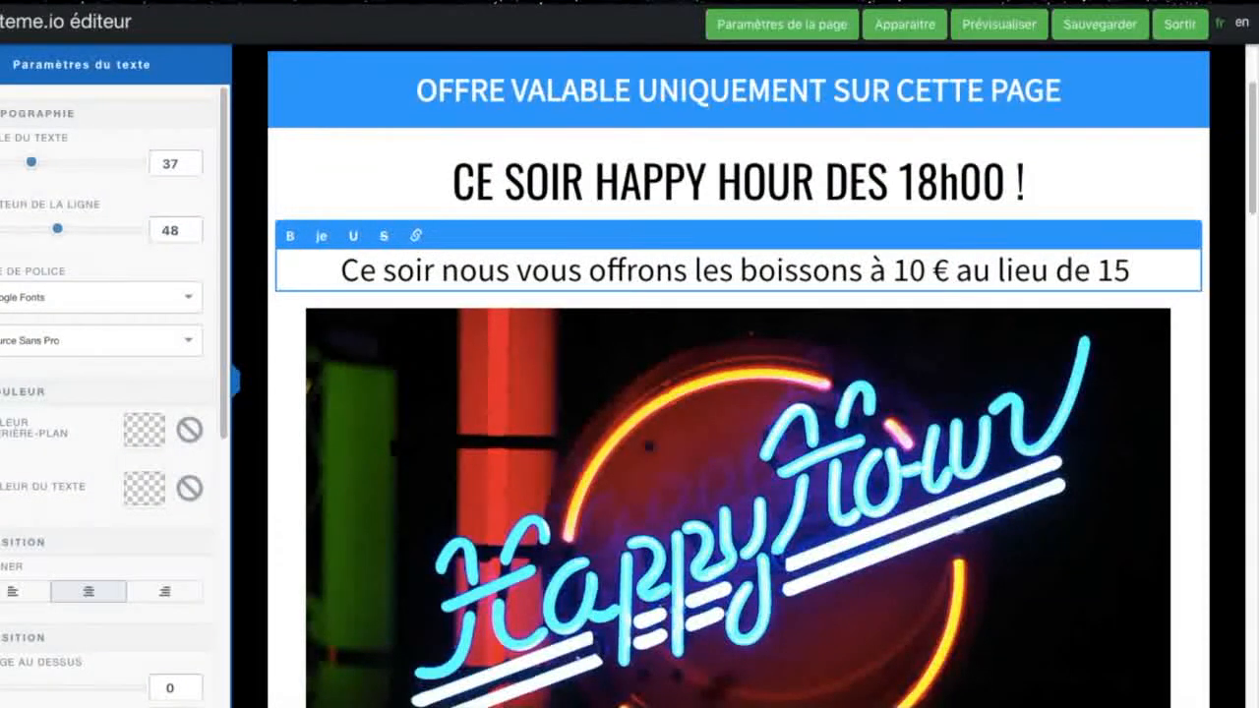
text( €)
key(Return)
text(sur p)
key(BackSpace)
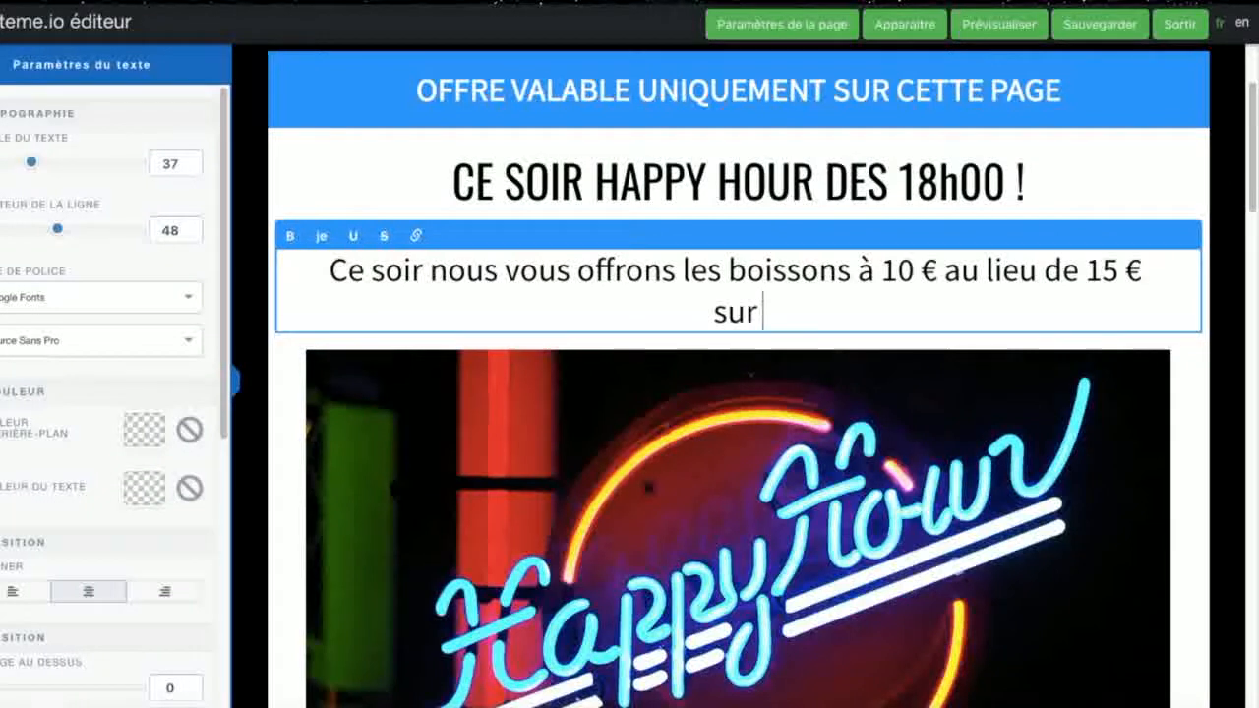
text(cette page !)
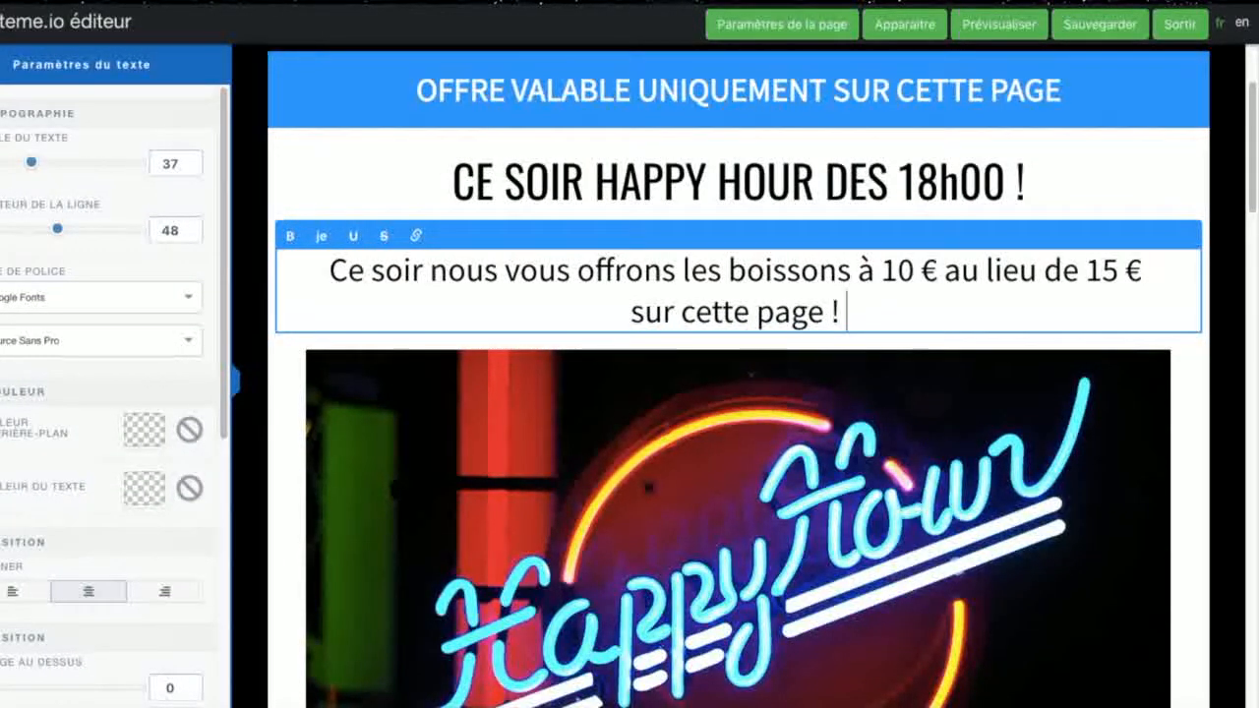
Step: Add the line "Toute l'Equipe vous attend nombreuses et nombreux !" below the drinks offer and leave the text element
key(Return)
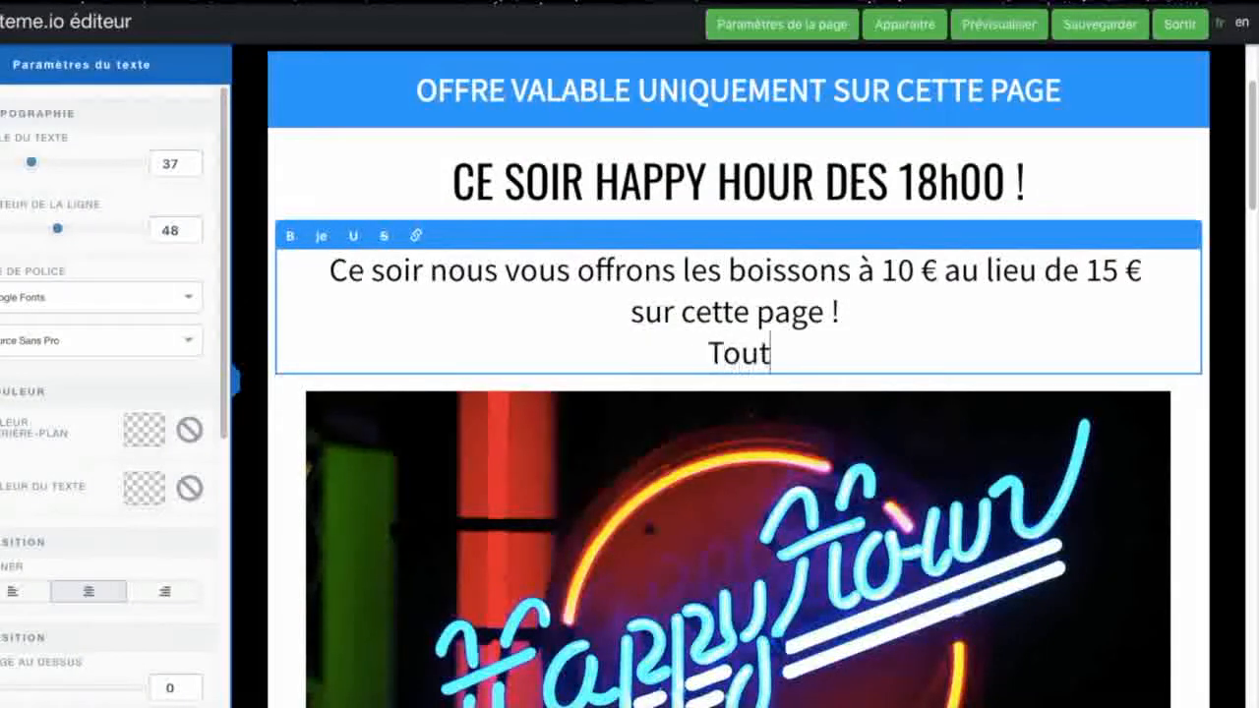
text(Toute l'Equipe vous atten)
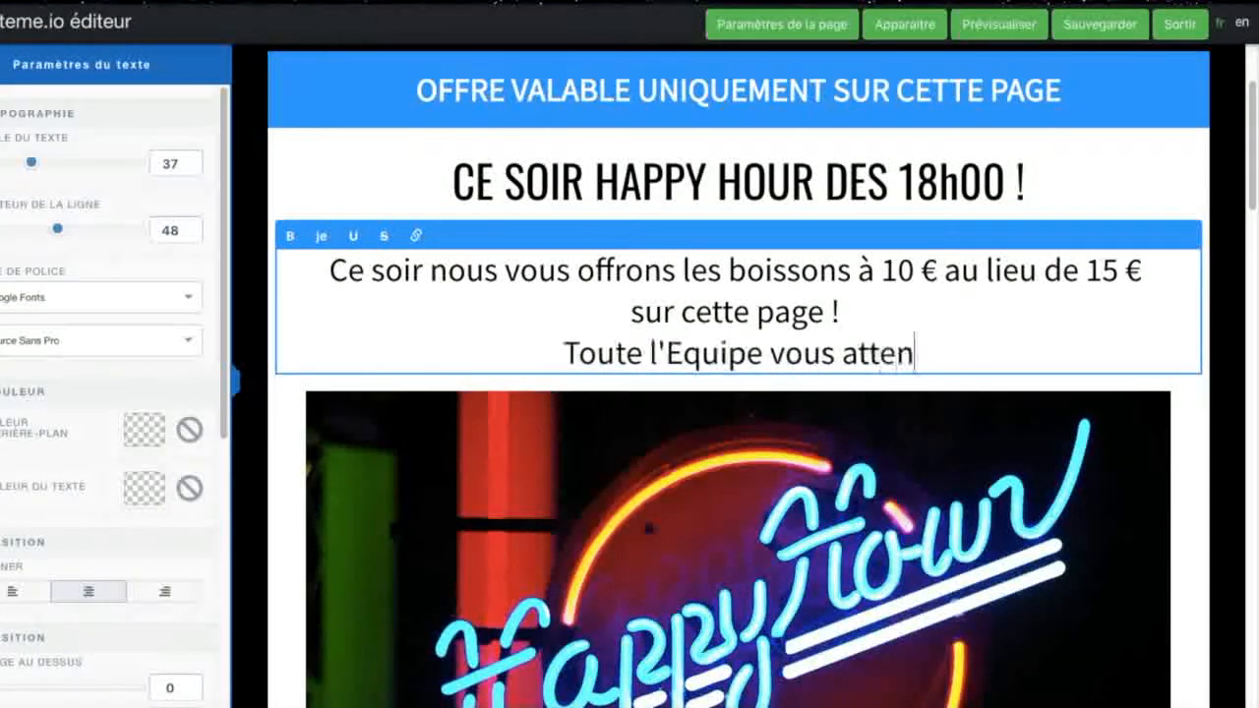
text(d nombreux et)
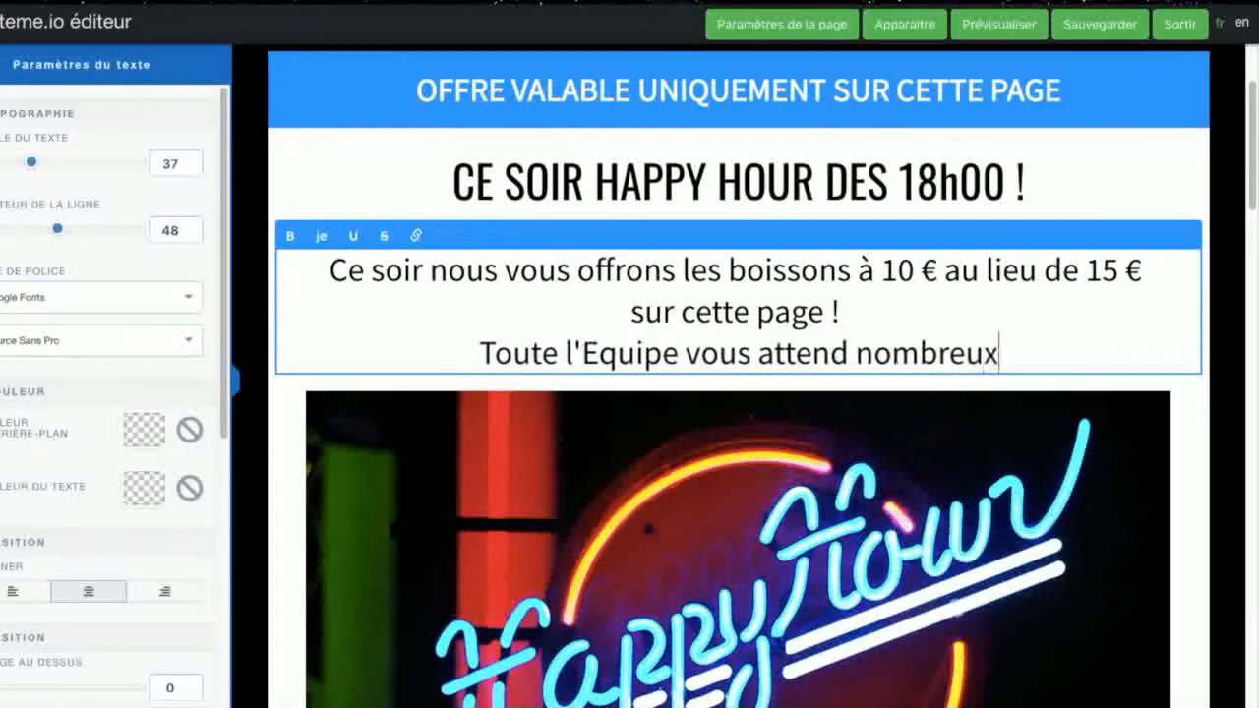
key(BackSpace)
key(BackSpace)
key(BackSpace)
key(BackSpace)
key(BackSpace)
text(ses et nob)
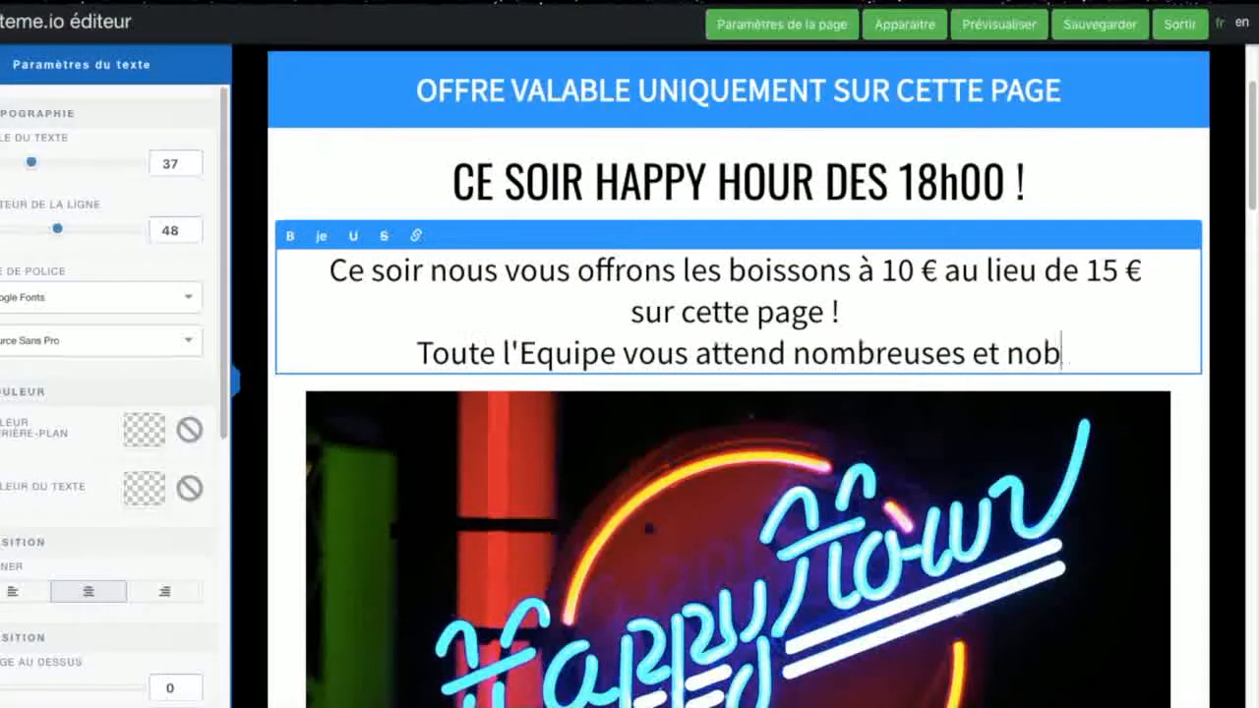
key(BackSpace)
text(mv)
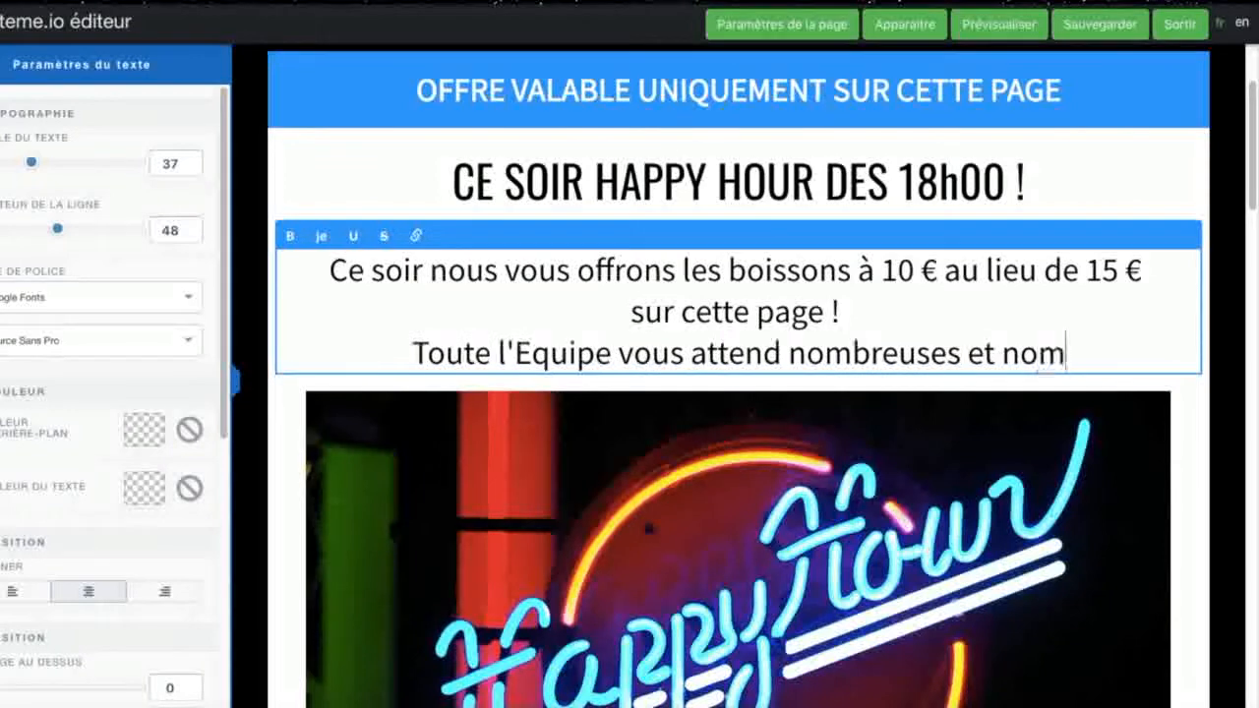
key(BackSpace)
text(breus)
key(BackSpace)
text(x)
key(BackSpace)
text(x !)
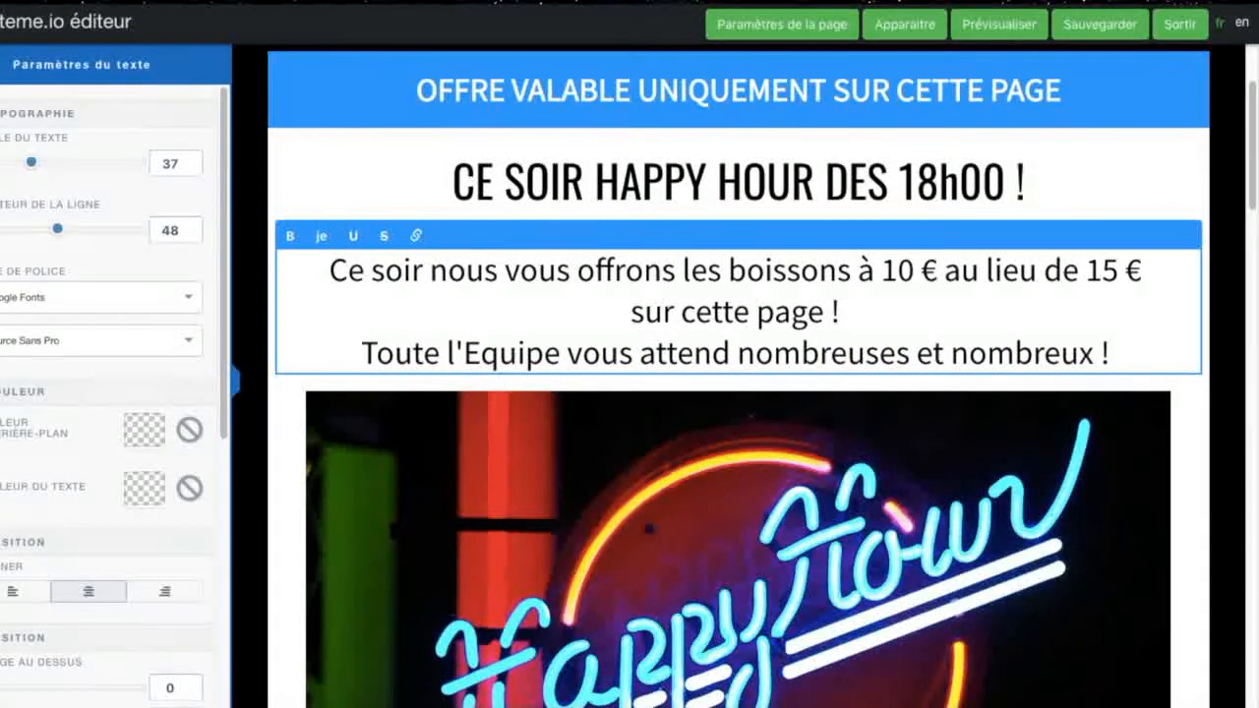
click(1182, 213)
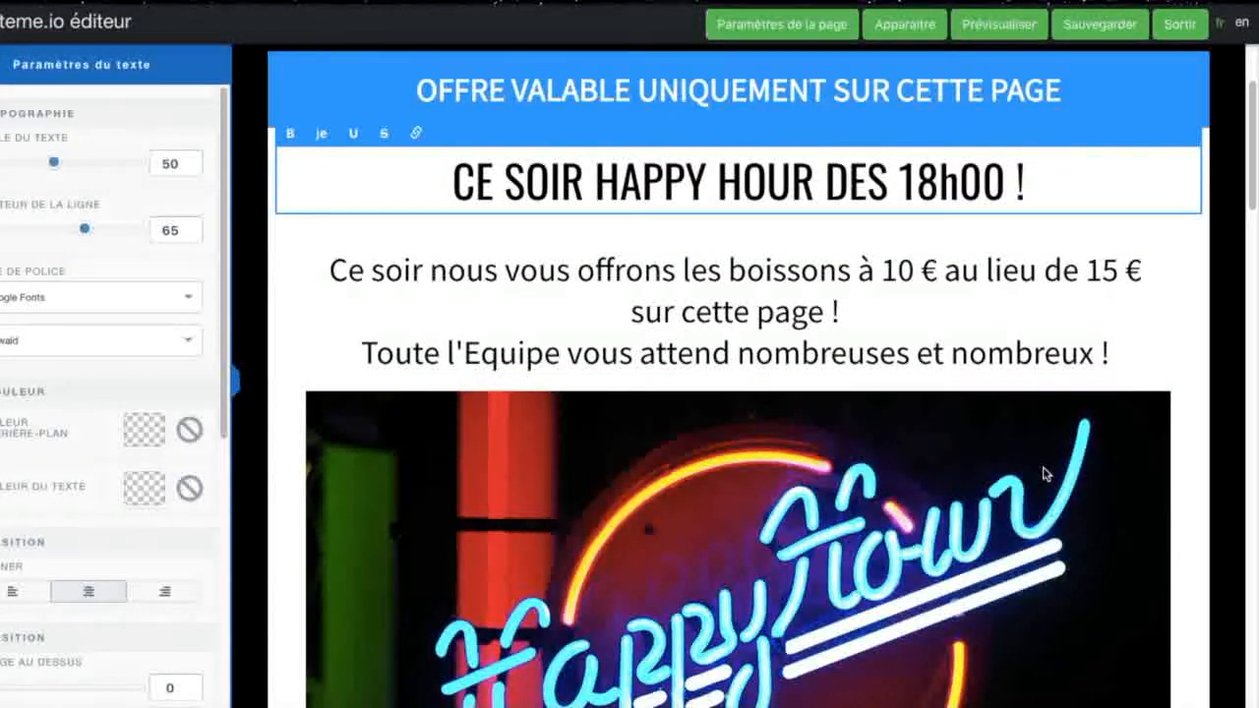
click(1188, 472)
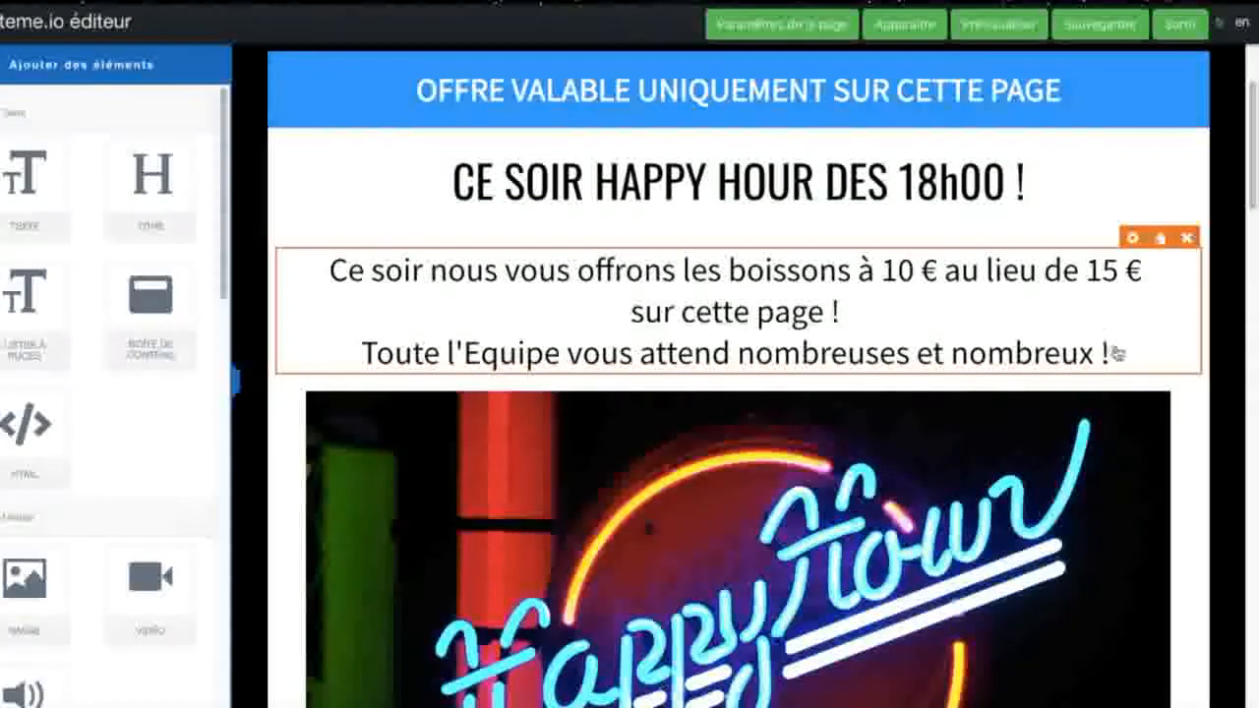
Step: Delete the blue "Inscrivez-vous AUJOURD'HUI et Faites decoller votre business !" banner above the order form
scroll(1106, 447, down, 8)
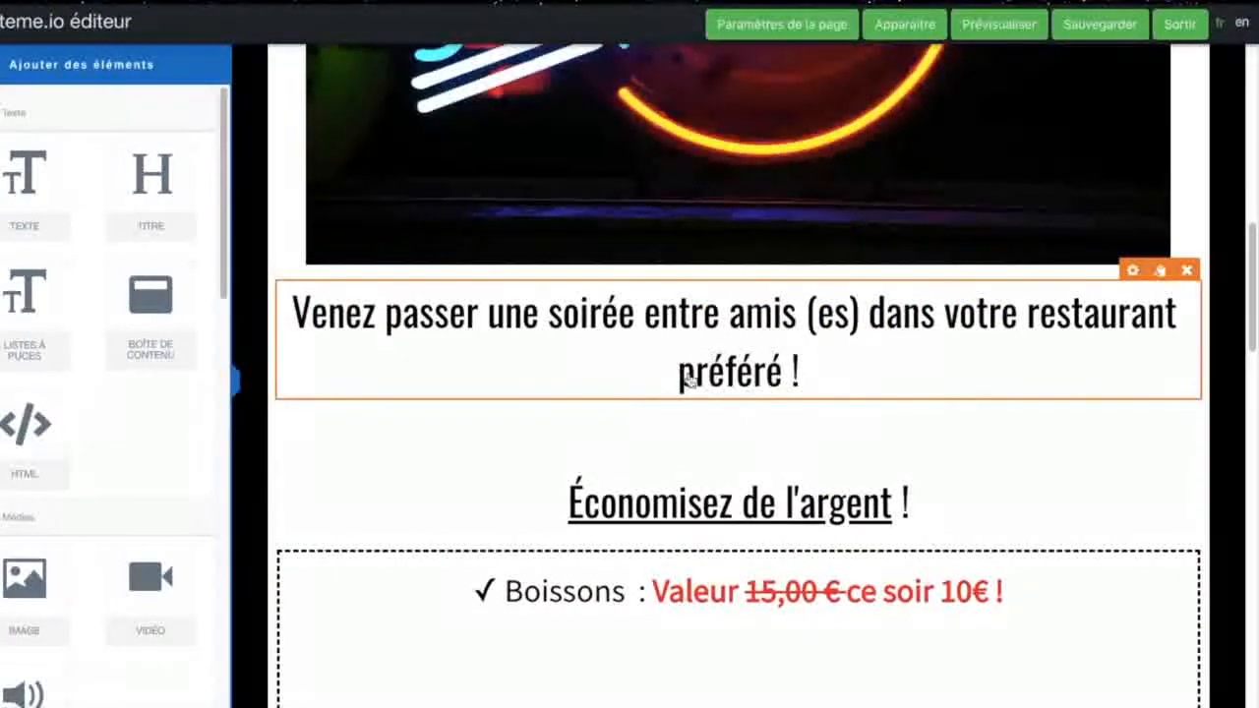
scroll(905, 467, down, 2)
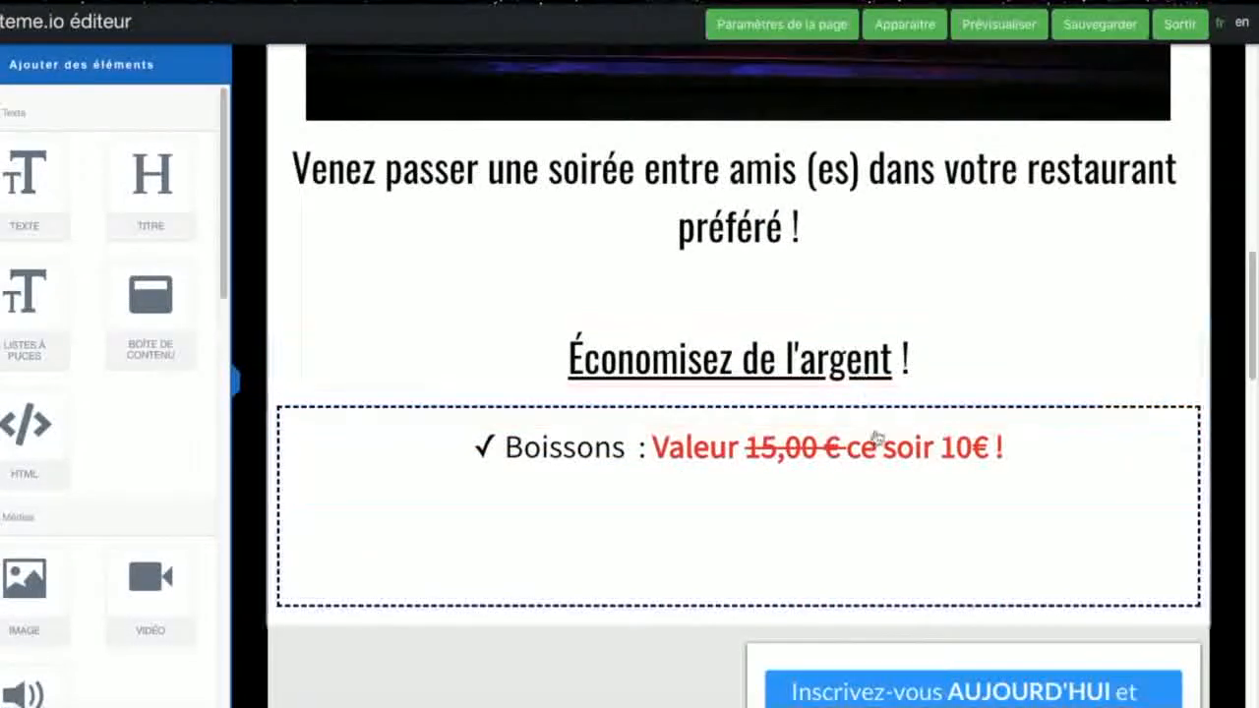
scroll(870, 447, down, 2)
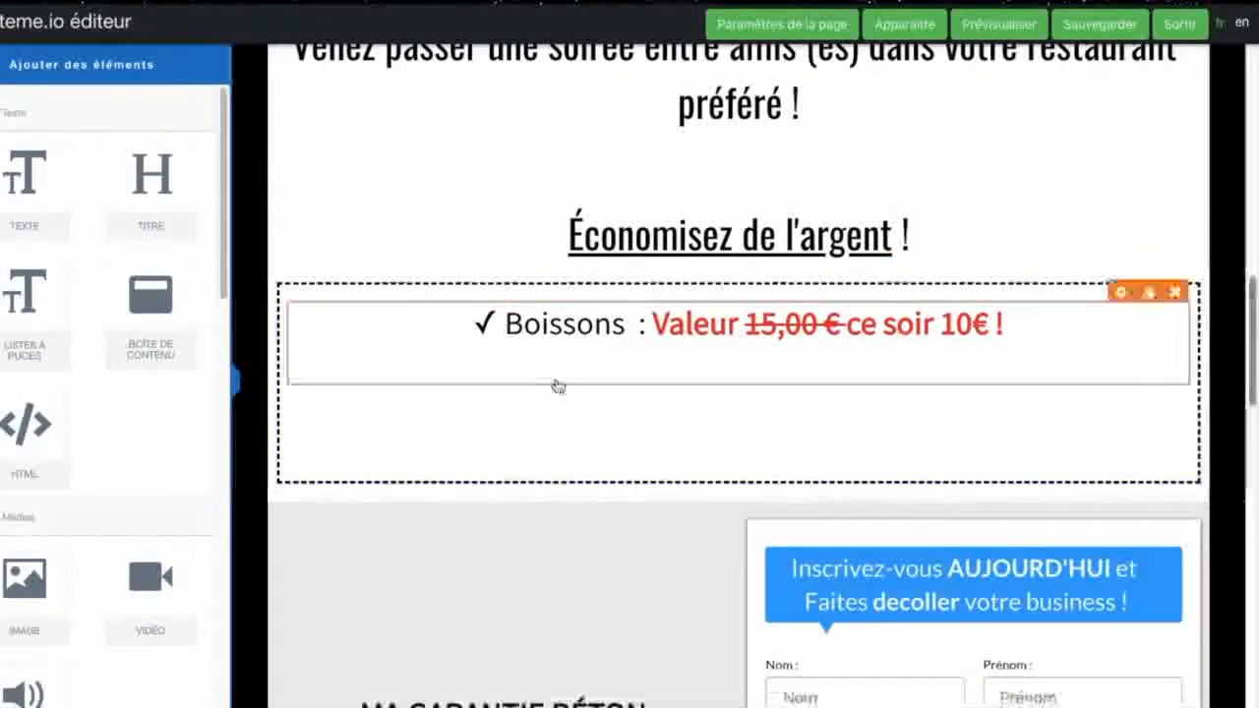
scroll(115, 522, down, 2)
scroll(115, 522, up, 2)
scroll(1006, 402, down, 4)
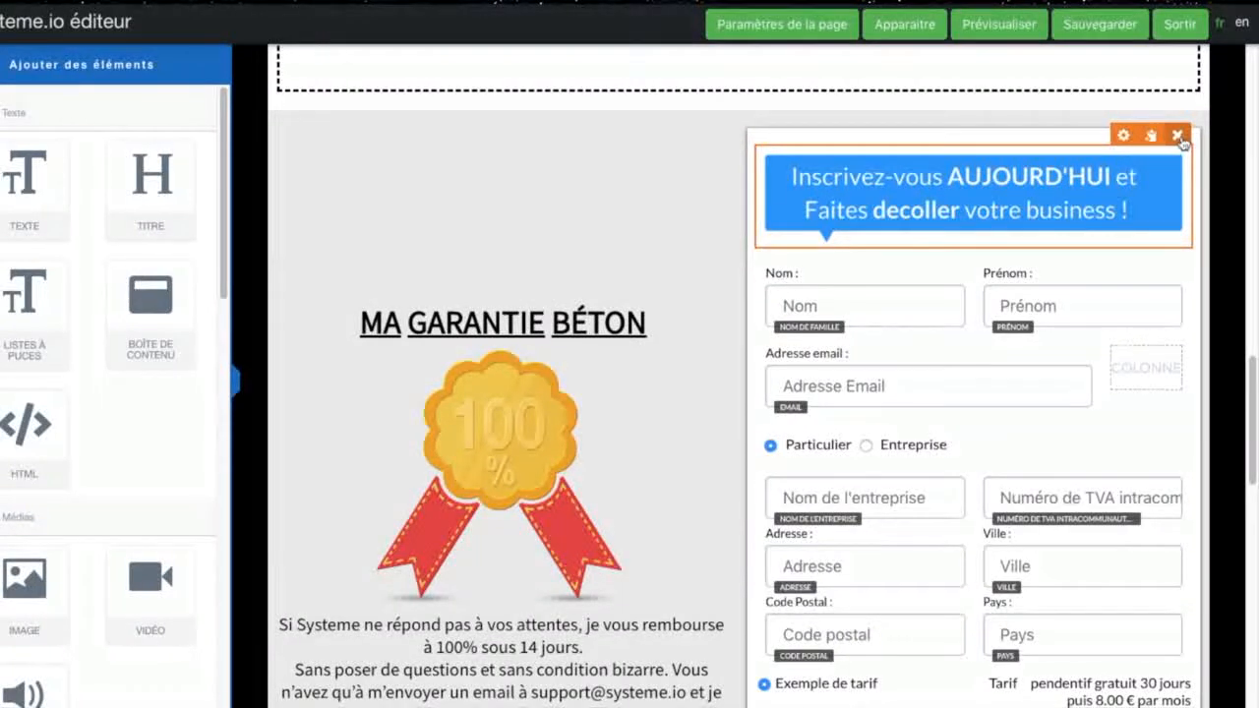
click(1180, 140)
click(757, 86)
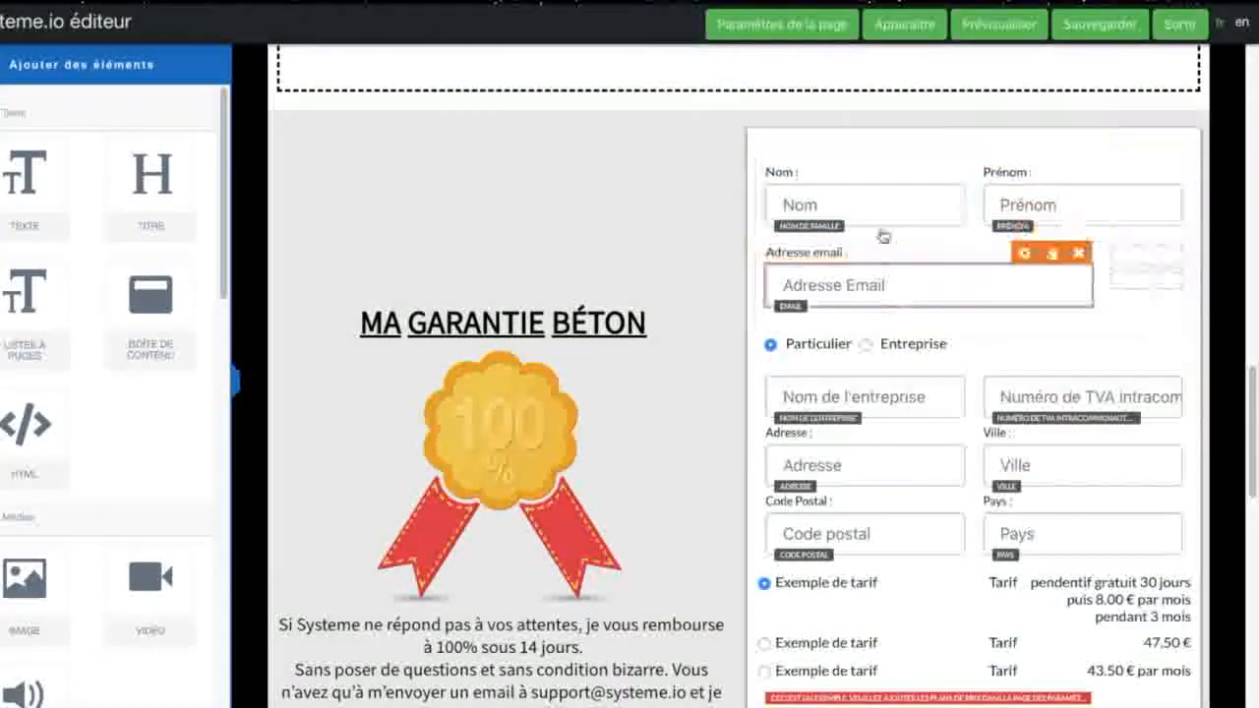
Step: Add an image element above the order form's name fields and insert the previously uploaded happy hour.jpg into it
scroll(22, 575, down, 2)
drag(23, 439, 836, 159)
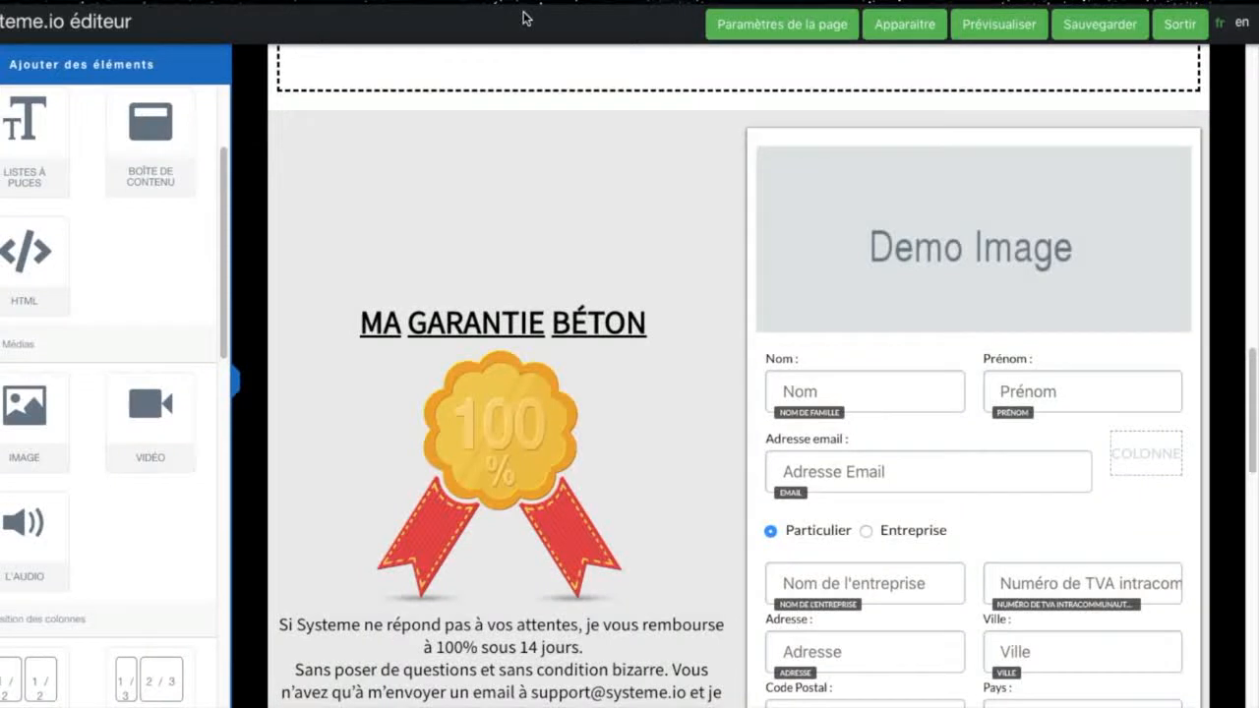
mouse_move(1048, 177)
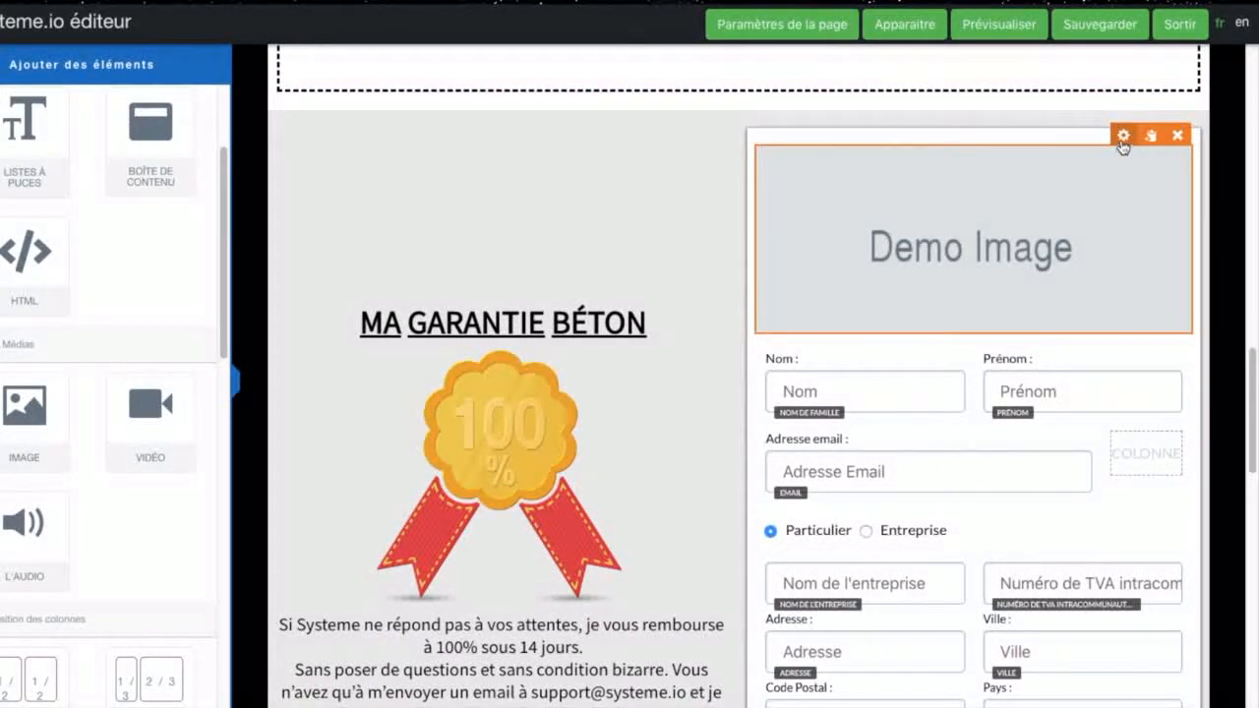
click(1122, 138)
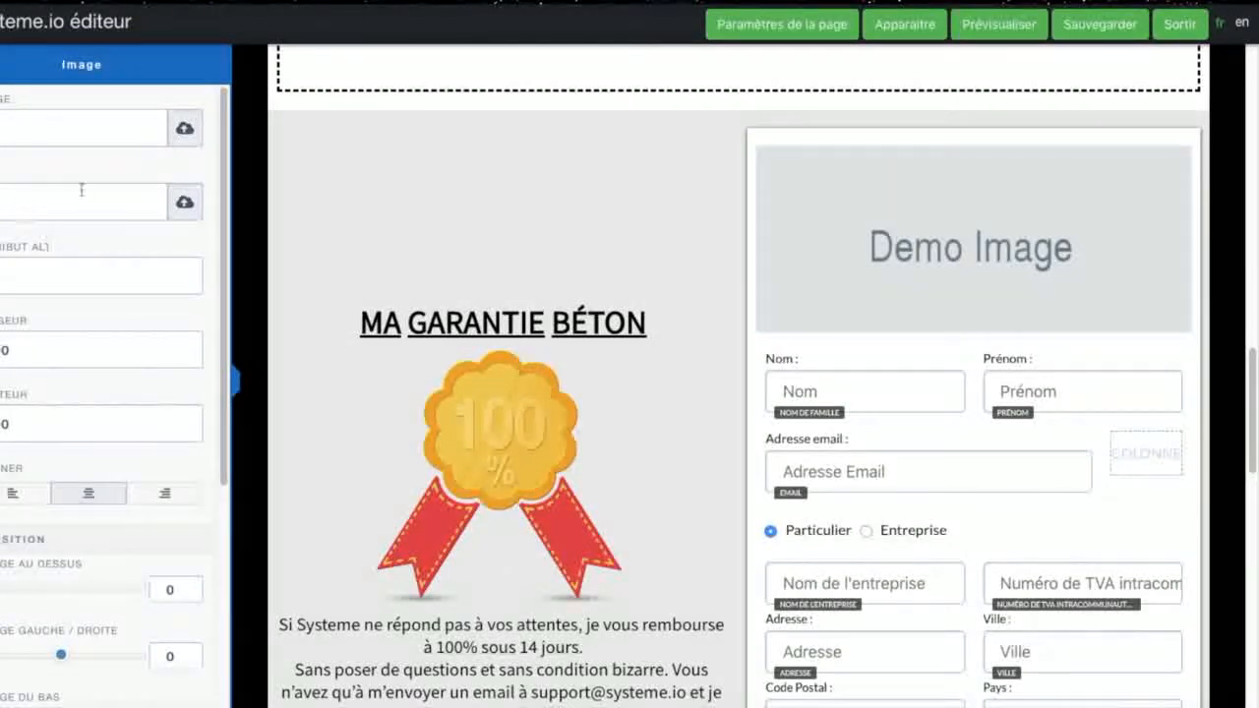
click(184, 130)
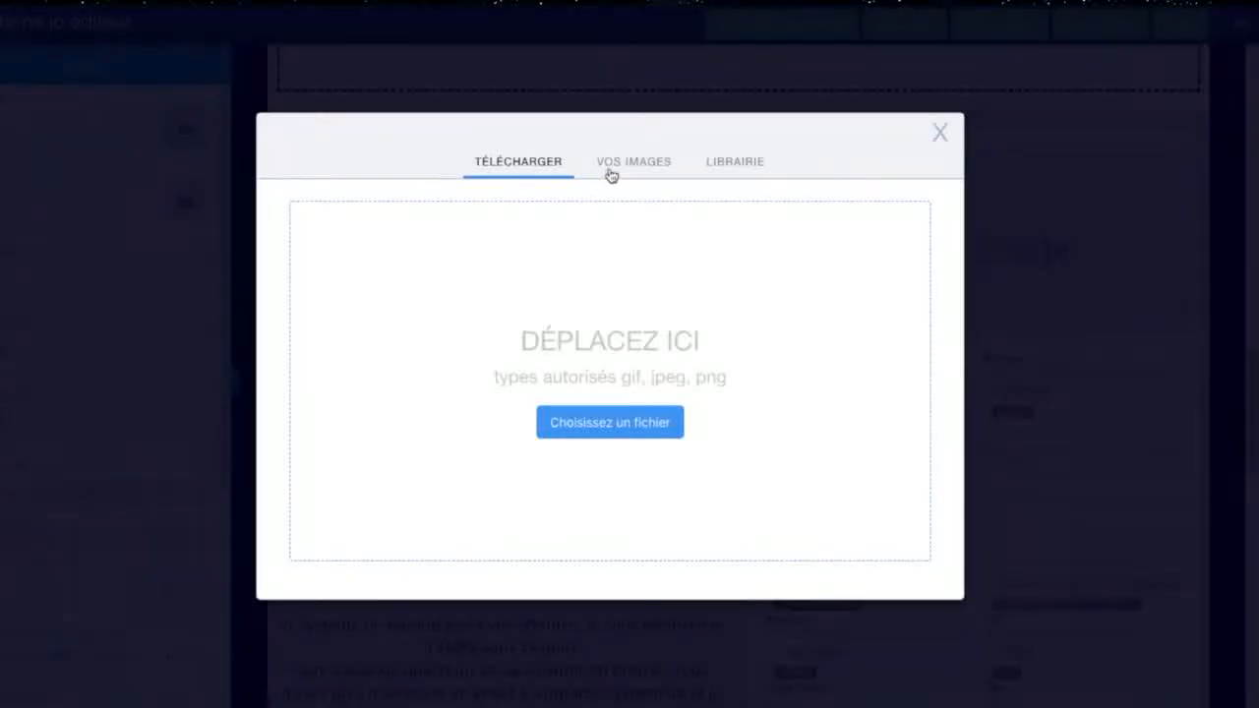
click(614, 165)
click(369, 211)
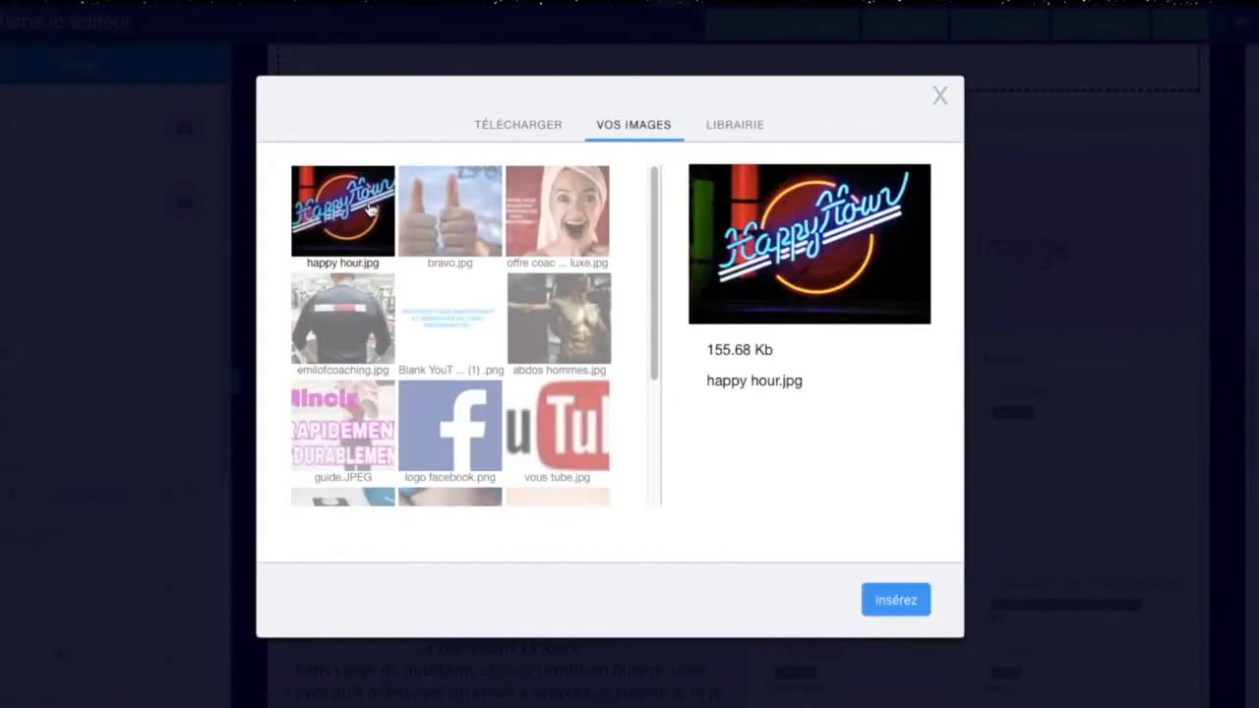
click(915, 597)
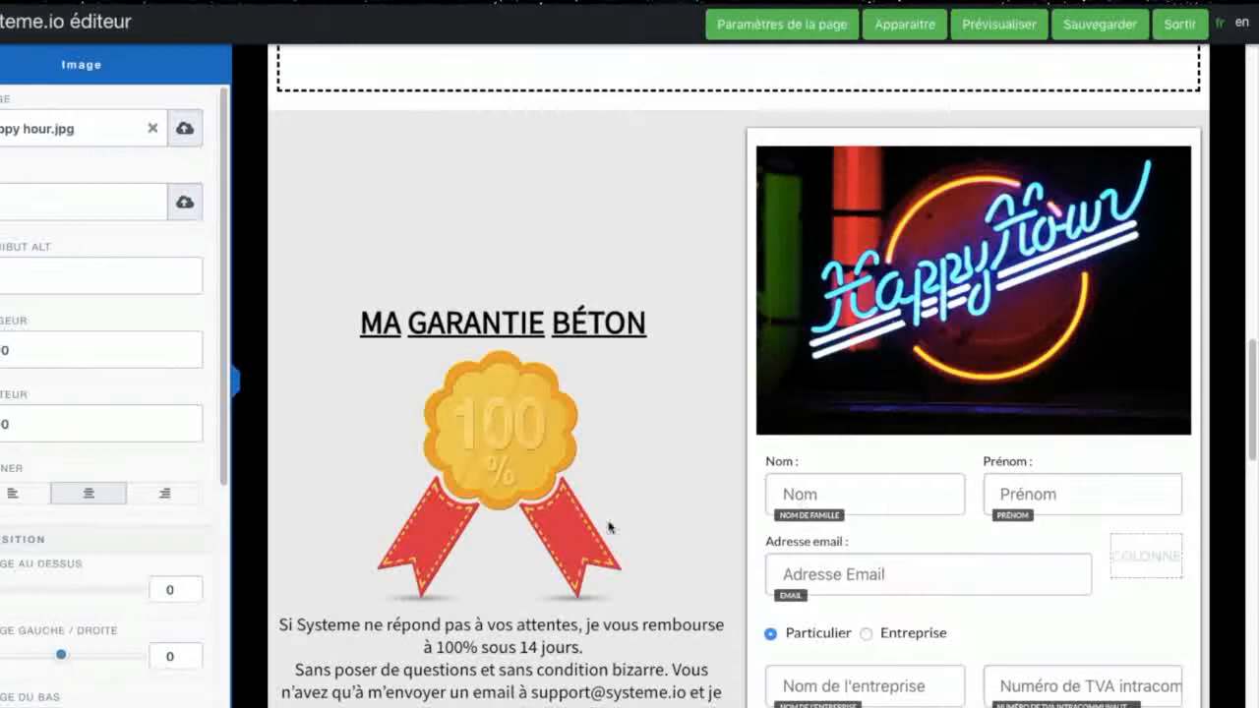
Step: Delete the author's round photo and presentation text from the light blue section below the order form
click(866, 497)
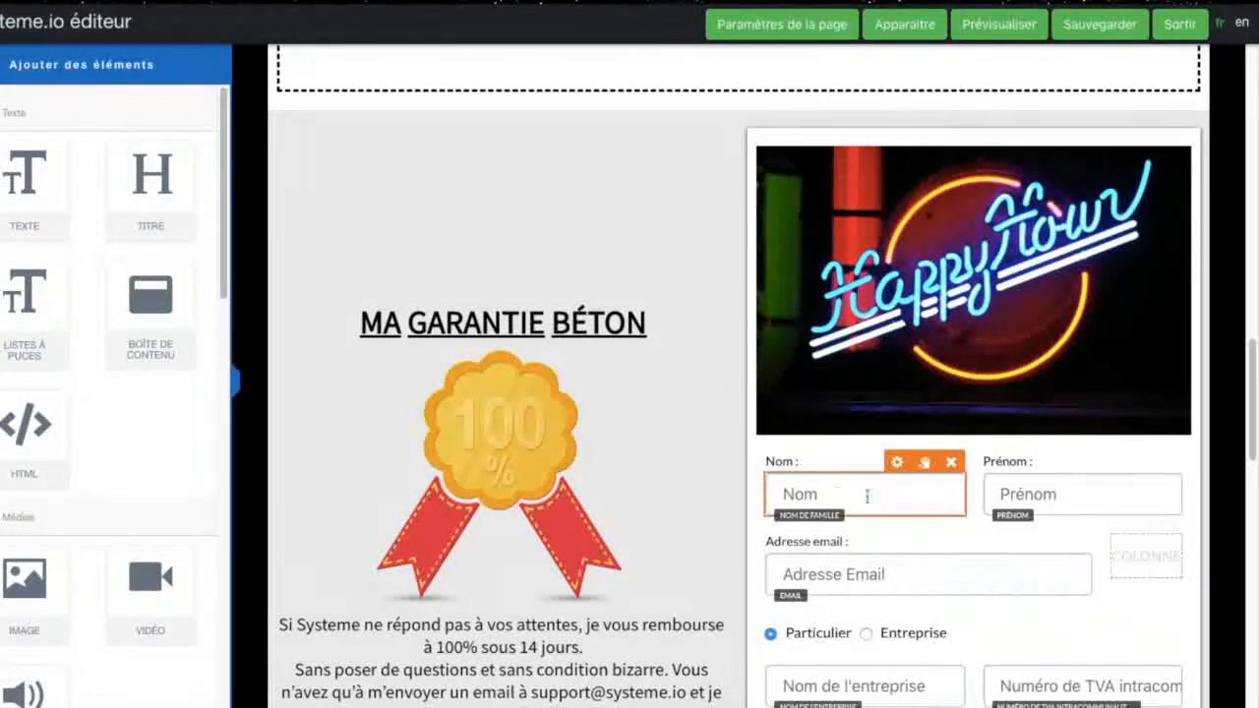
scroll(924, 462, down, 5)
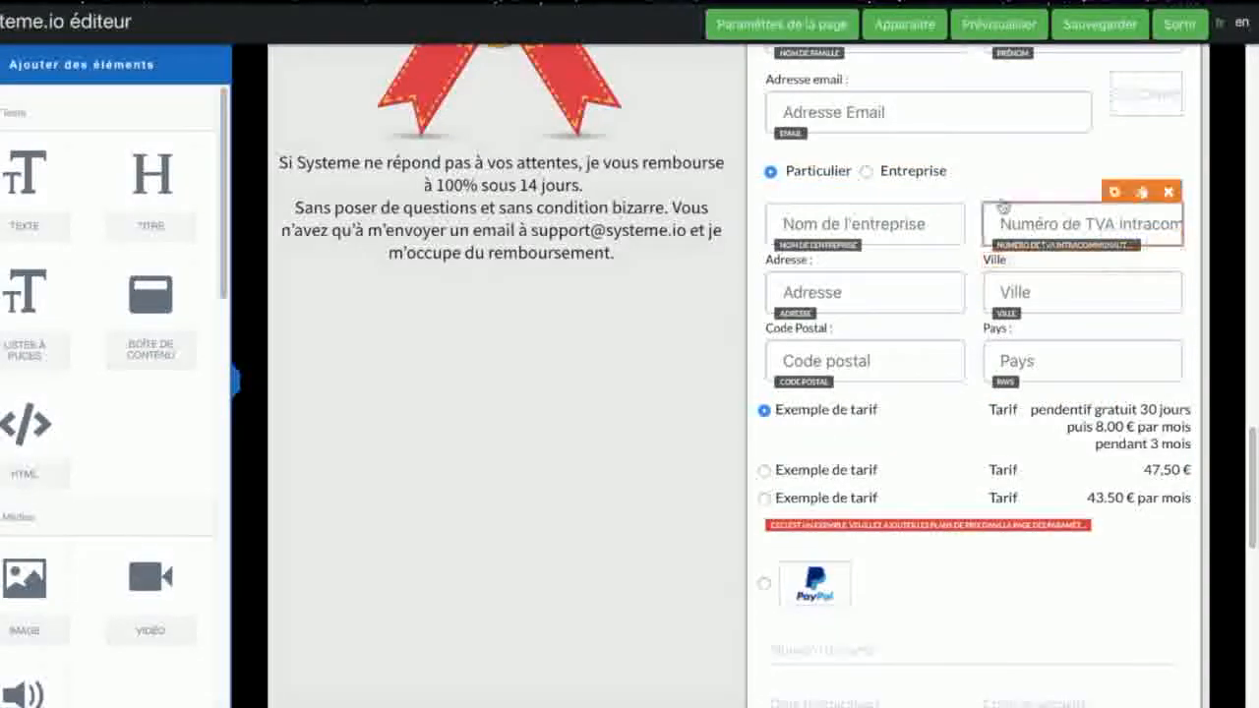
scroll(935, 443, down, 5)
scroll(944, 442, up, 2)
scroll(944, 443, up, 2)
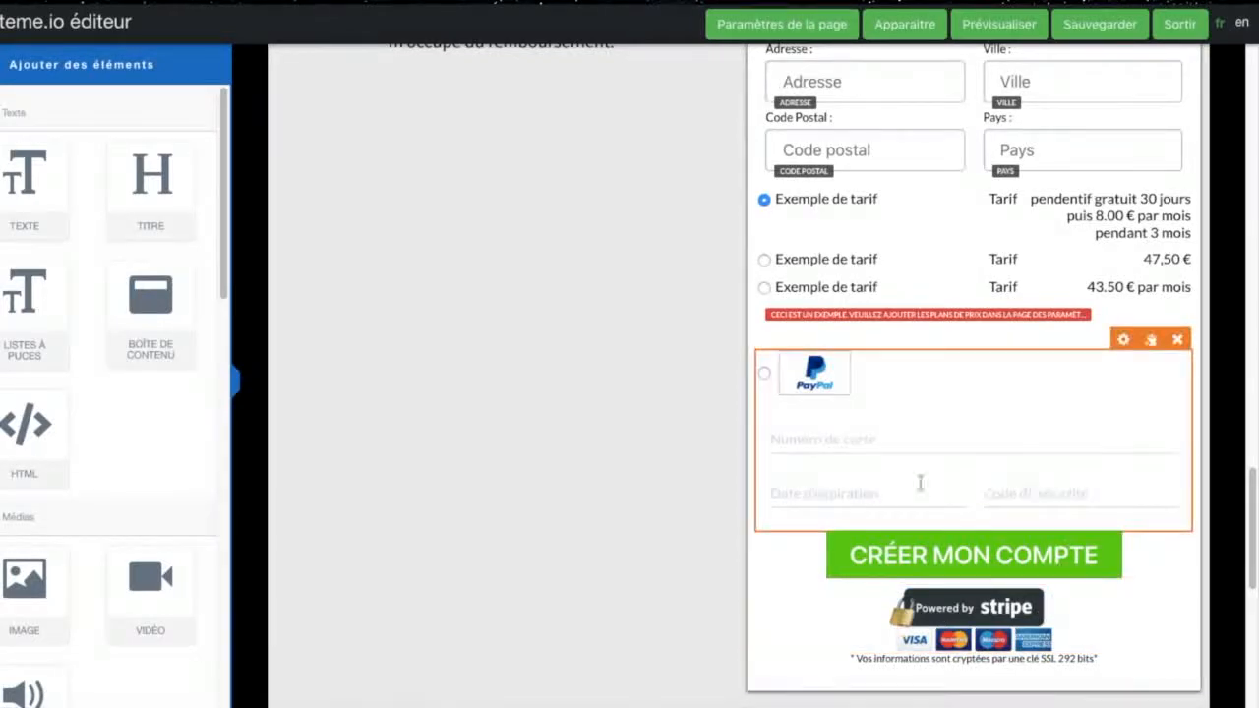
scroll(644, 576, down, 7)
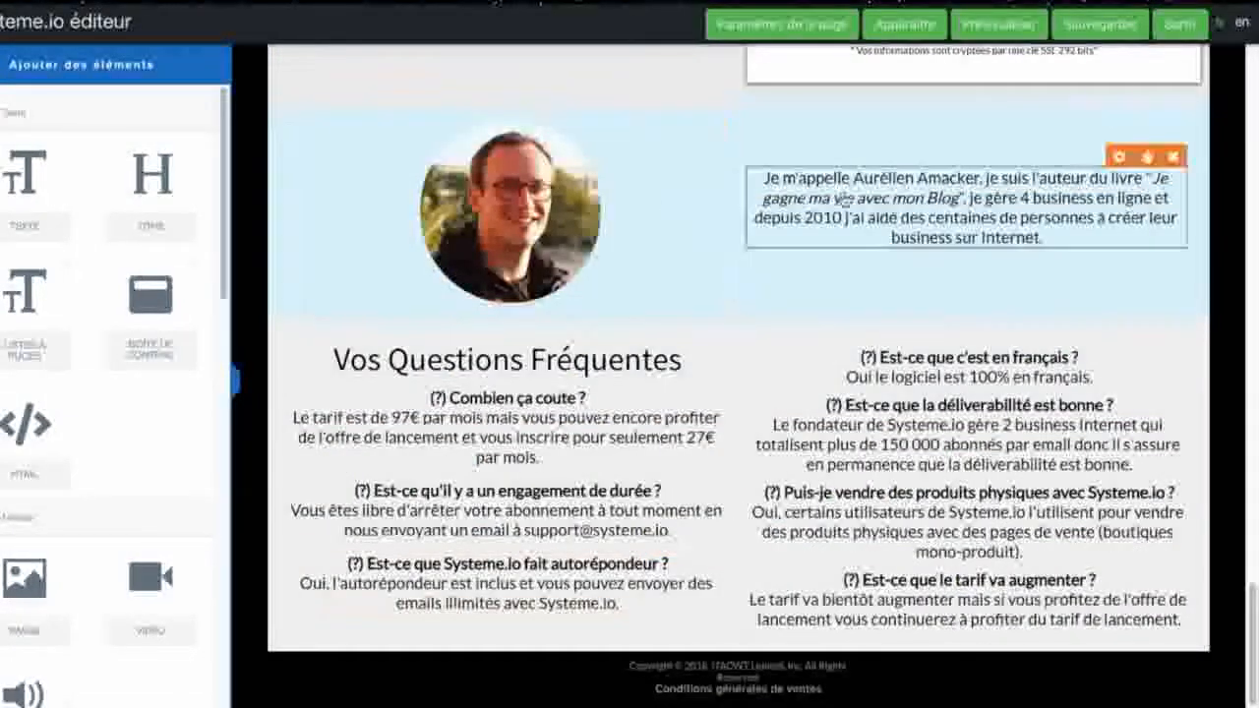
click(717, 109)
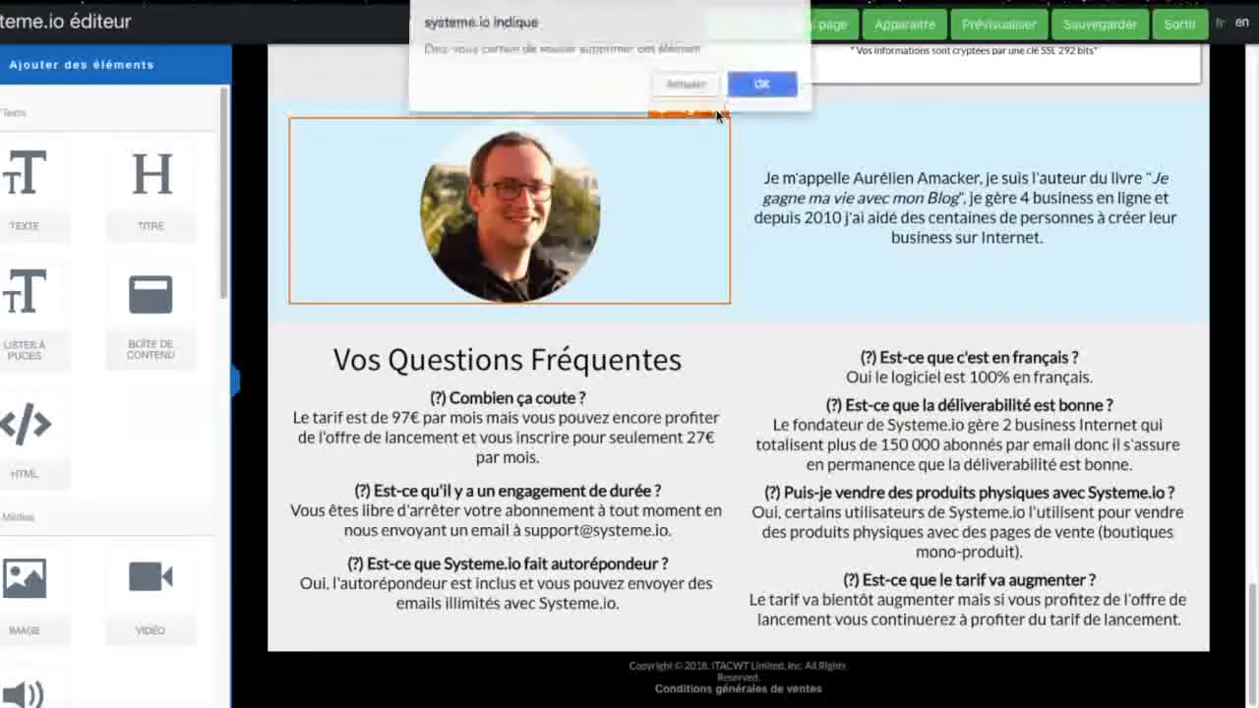
click(755, 83)
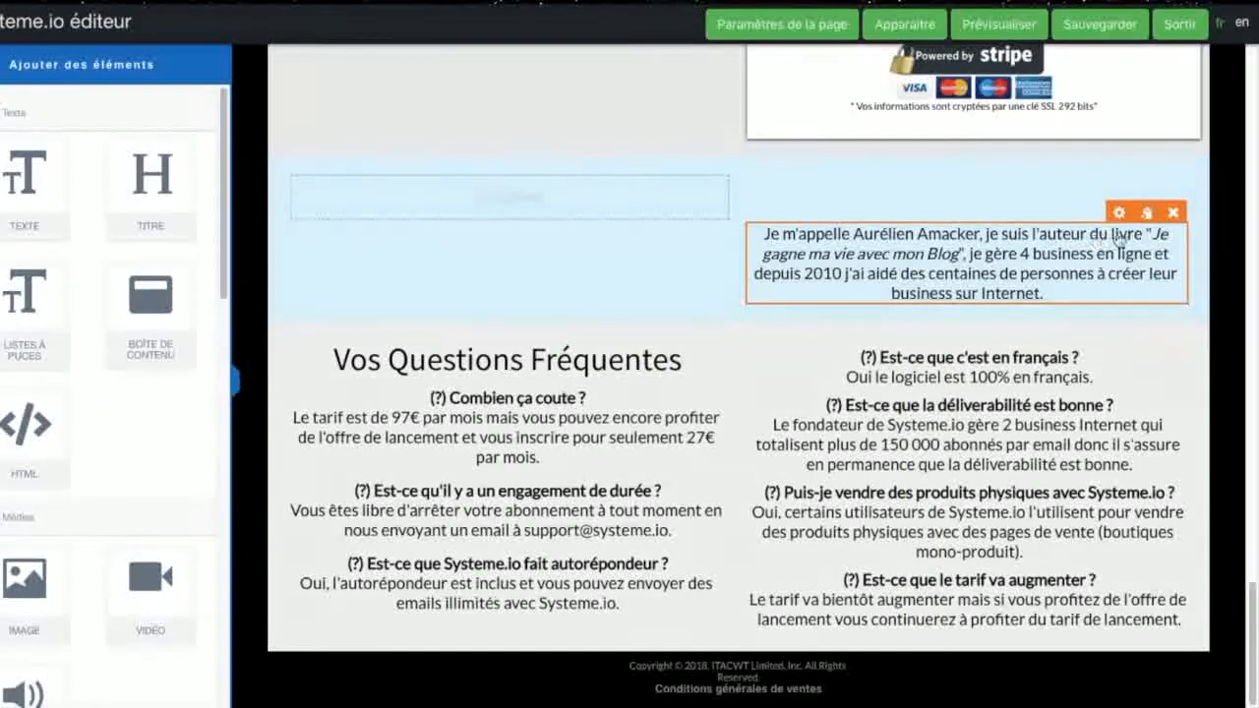
click(1174, 215)
click(756, 84)
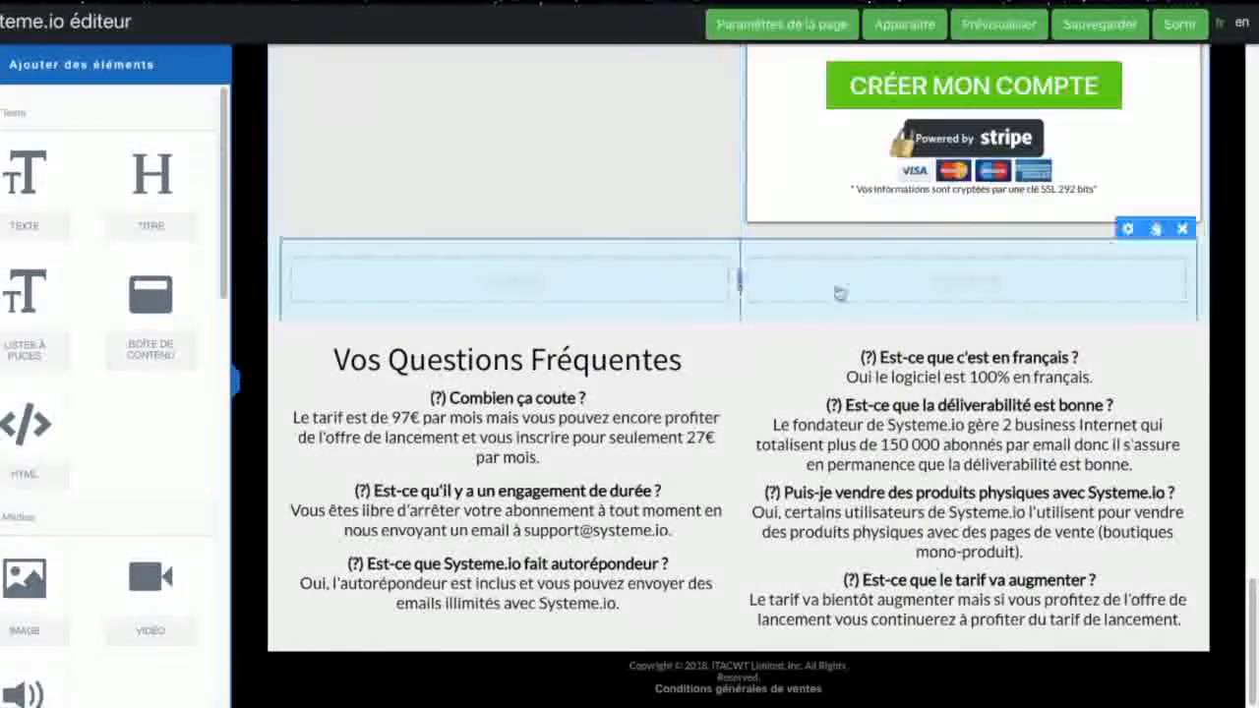
Step: Delete the emptied light blue author section with its column row, and the "Vos Questions Fréquentes" heading below it
click(1181, 229)
click(755, 85)
click(716, 327)
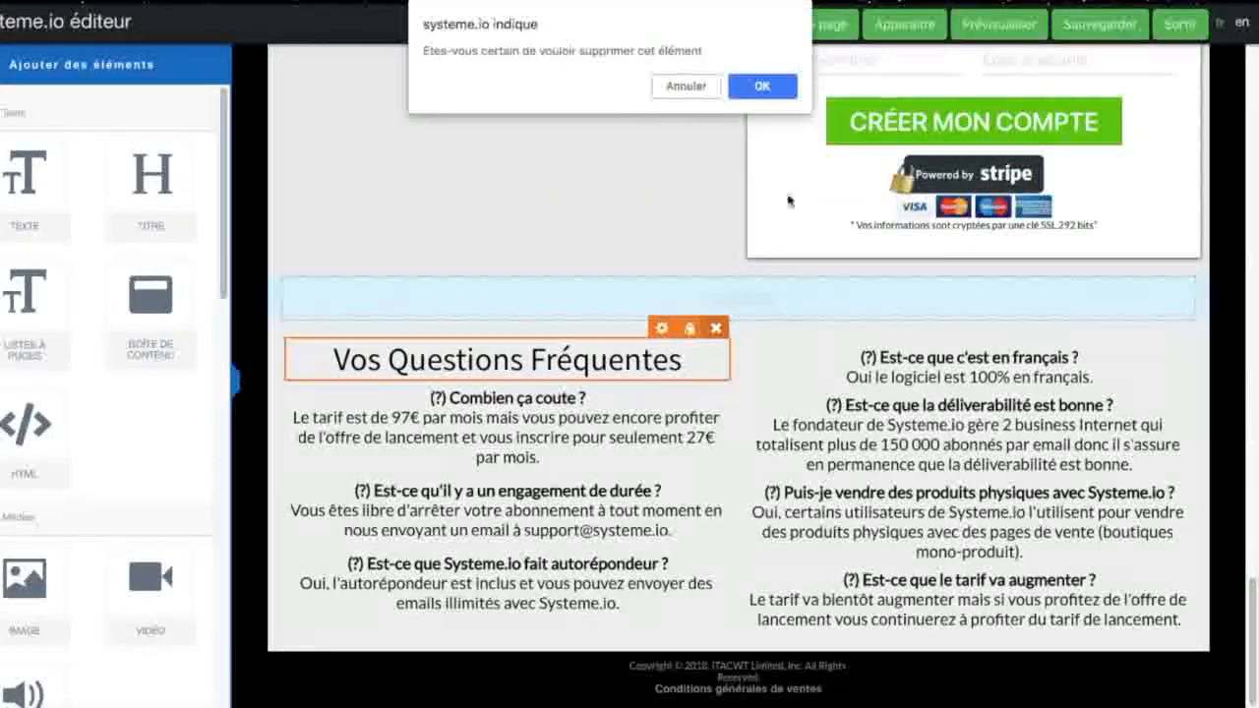
click(754, 85)
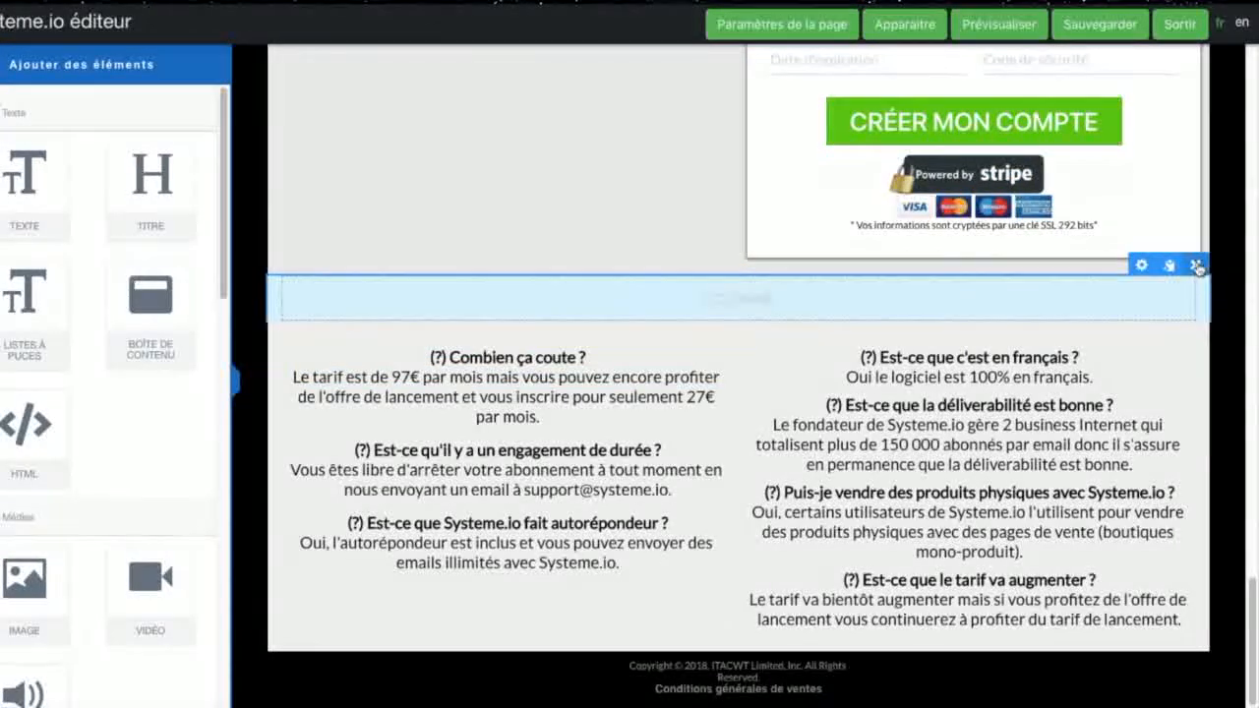
click(1195, 265)
click(760, 87)
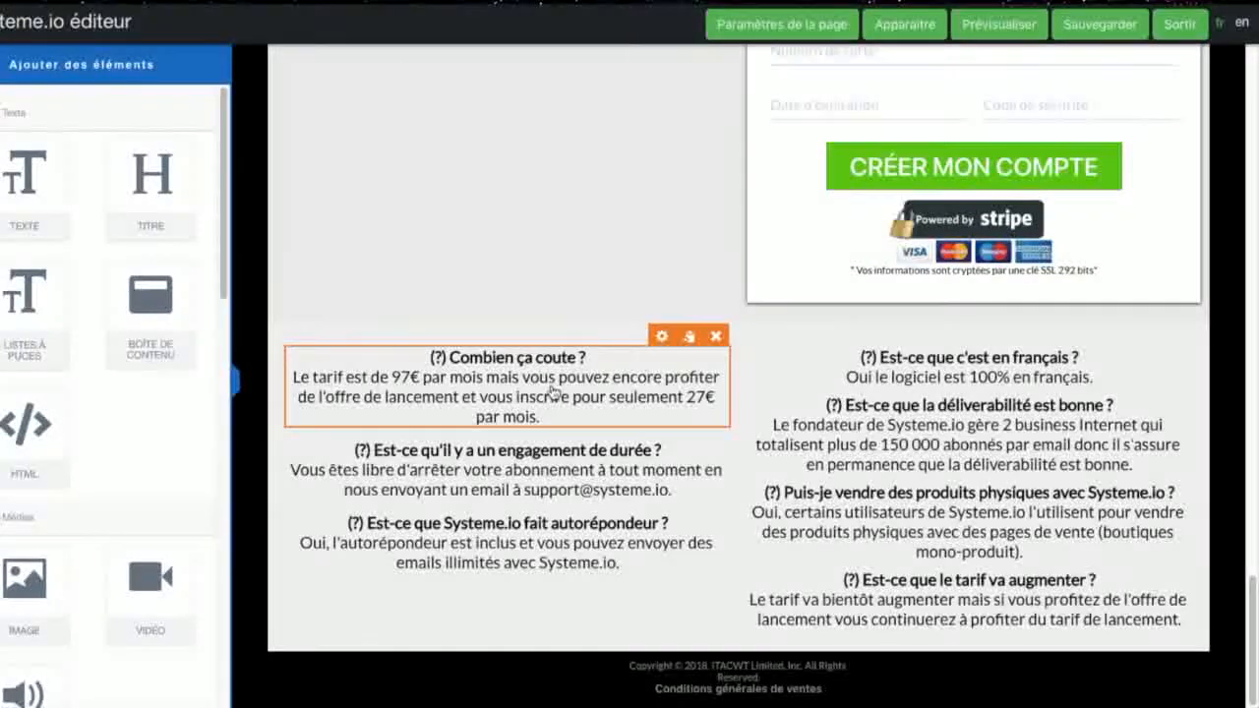
Step: Delete the three questions about cost, commitment period and autoresponder from the left column of the FAQ
click(664, 376)
click(676, 254)
click(664, 387)
click(625, 525)
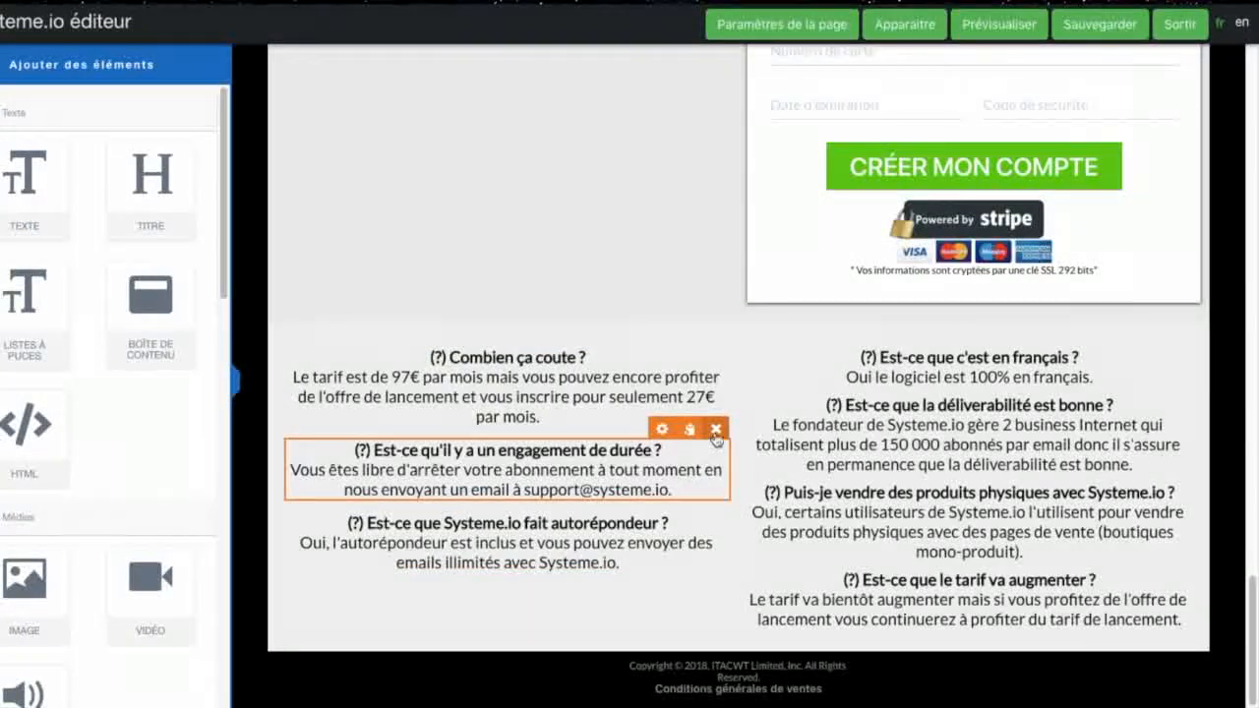
click(716, 429)
click(760, 86)
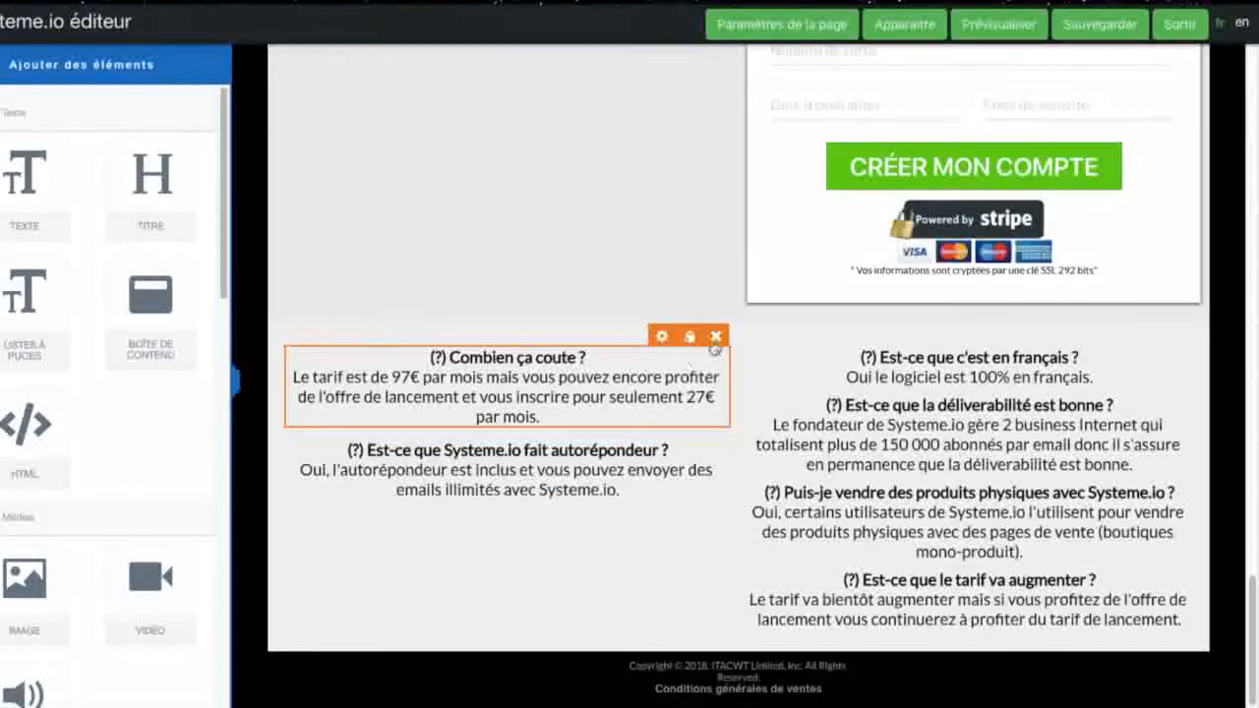
click(716, 336)
click(761, 87)
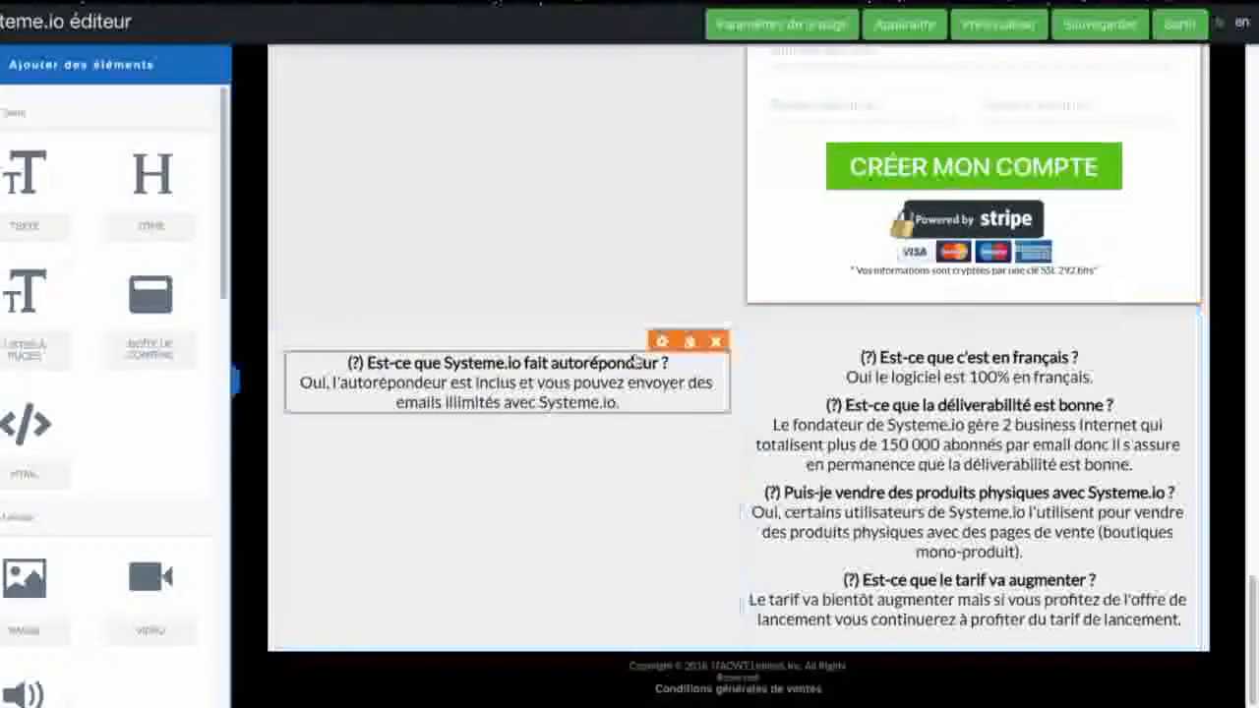
click(716, 341)
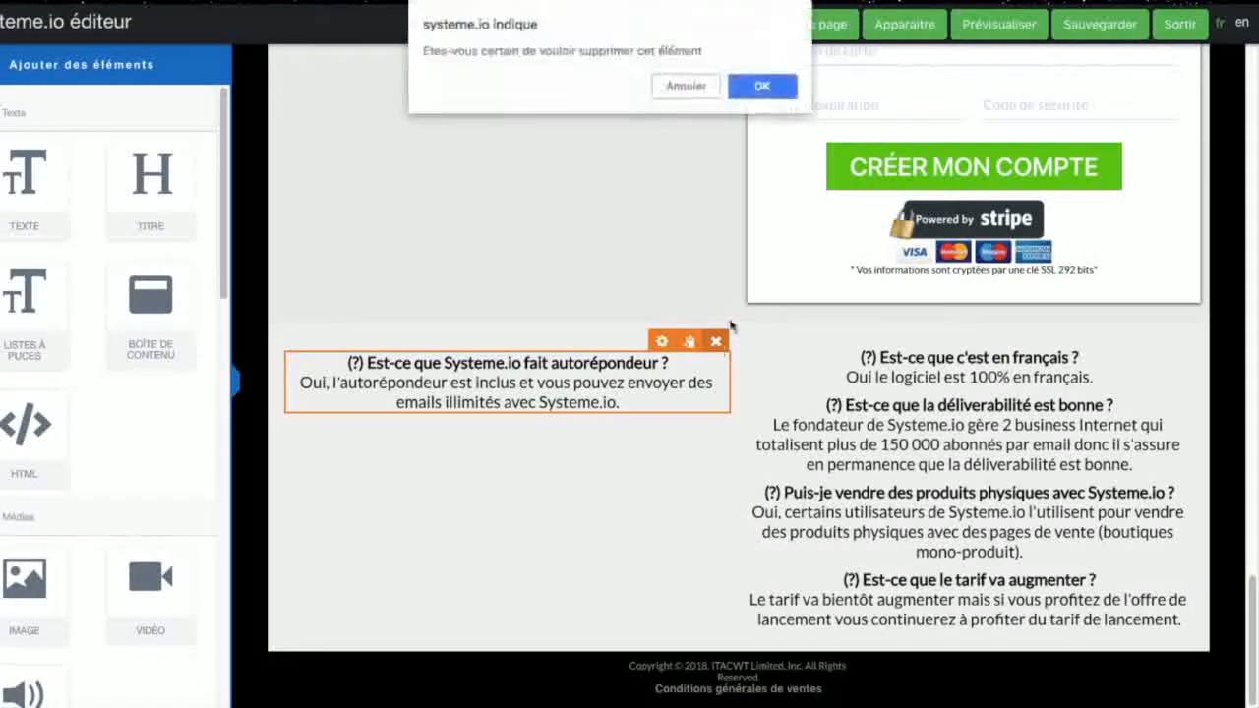
click(761, 87)
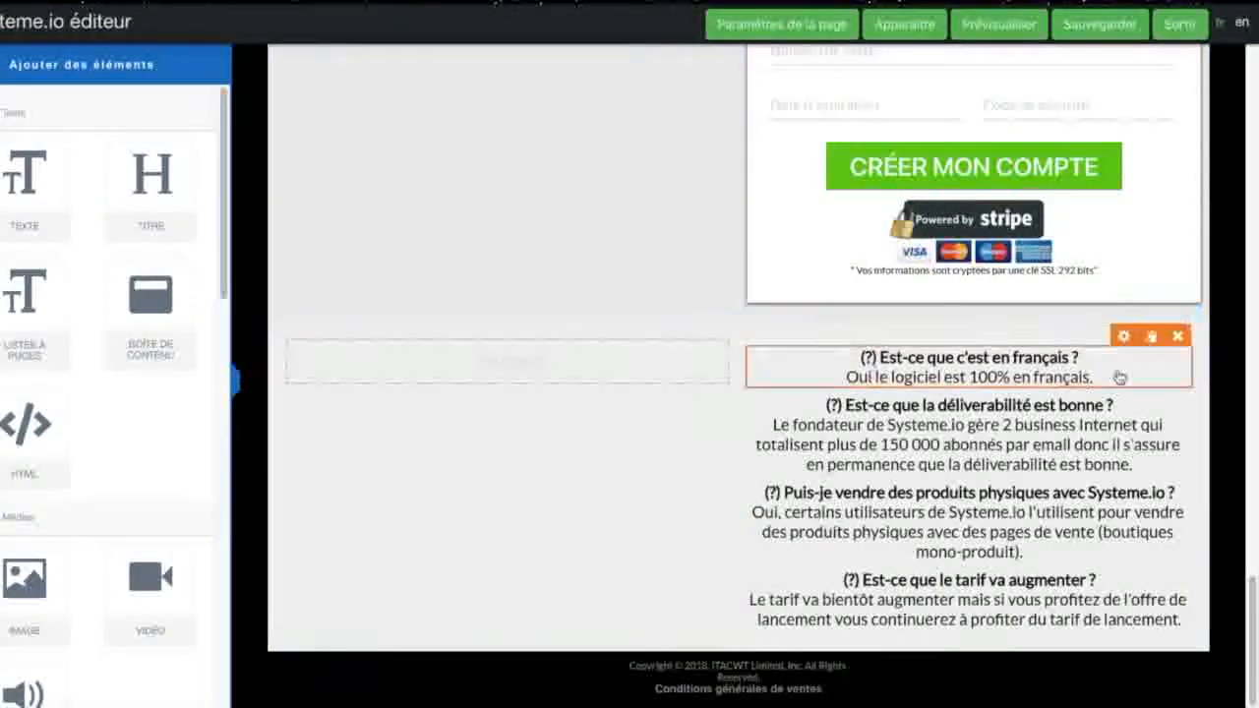
Step: Delete the four questions in the right FAQ column and remove the emptied two-column row
click(1179, 336)
click(791, 91)
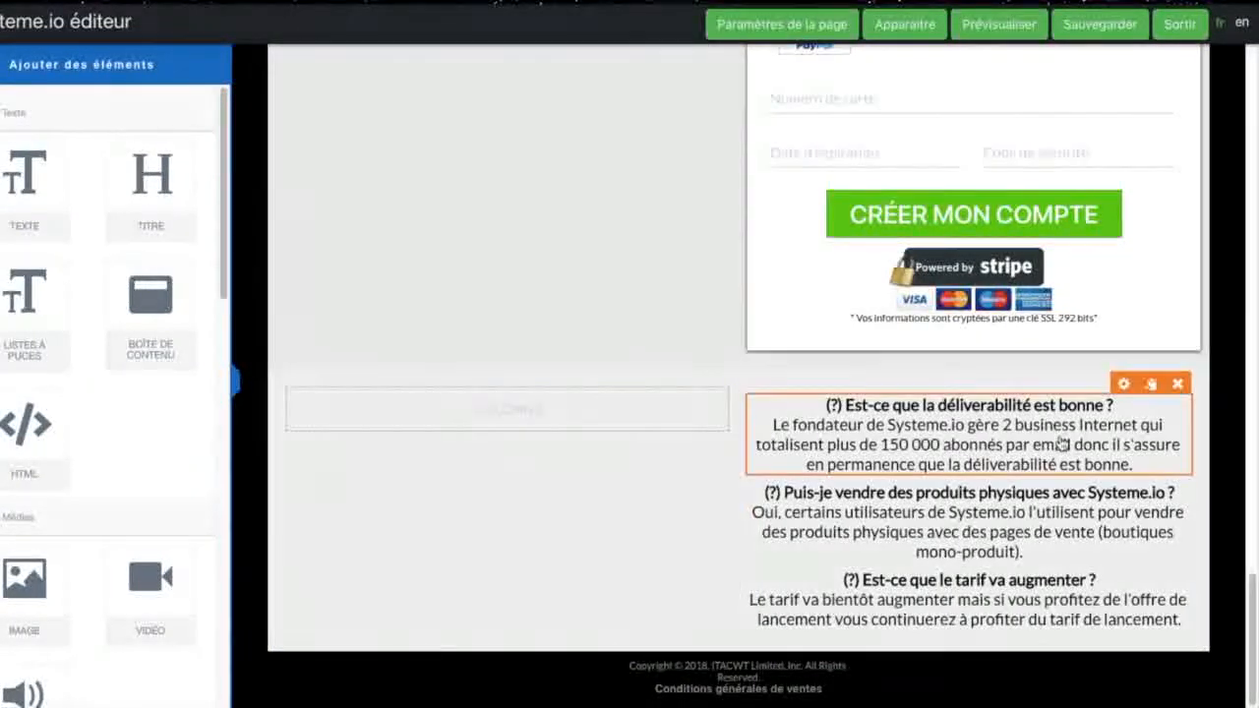
click(1178, 383)
click(759, 86)
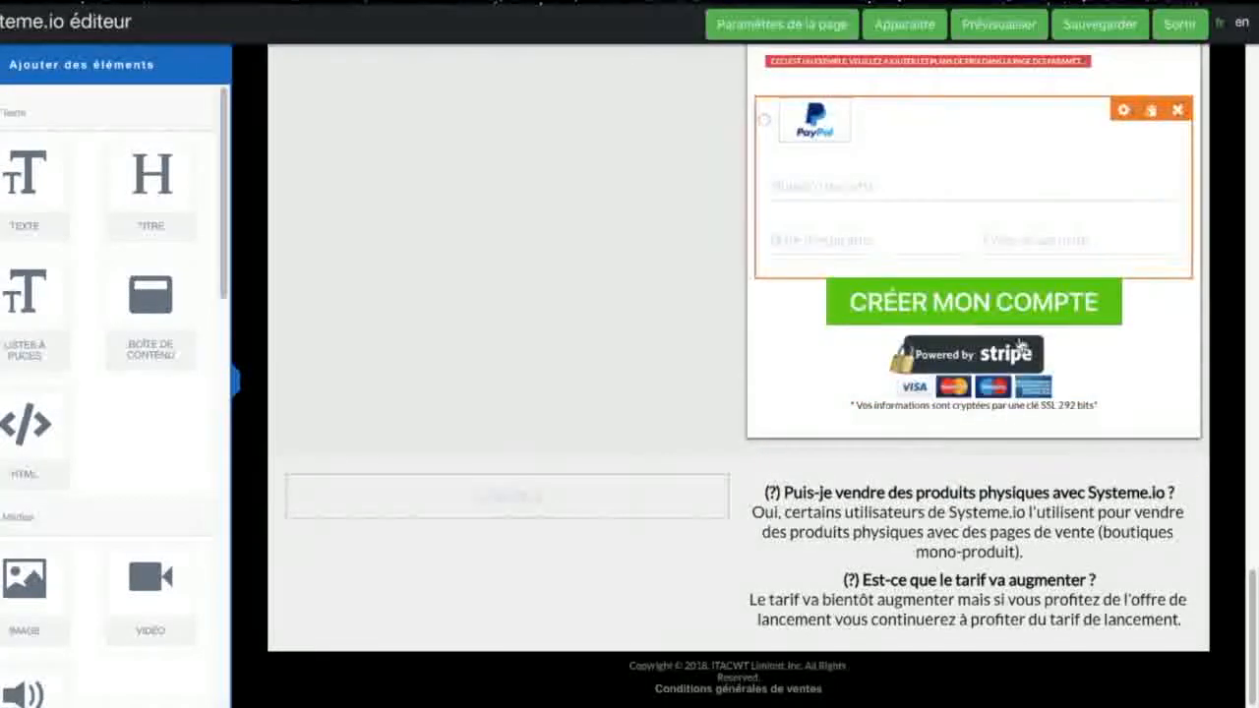
click(1178, 472)
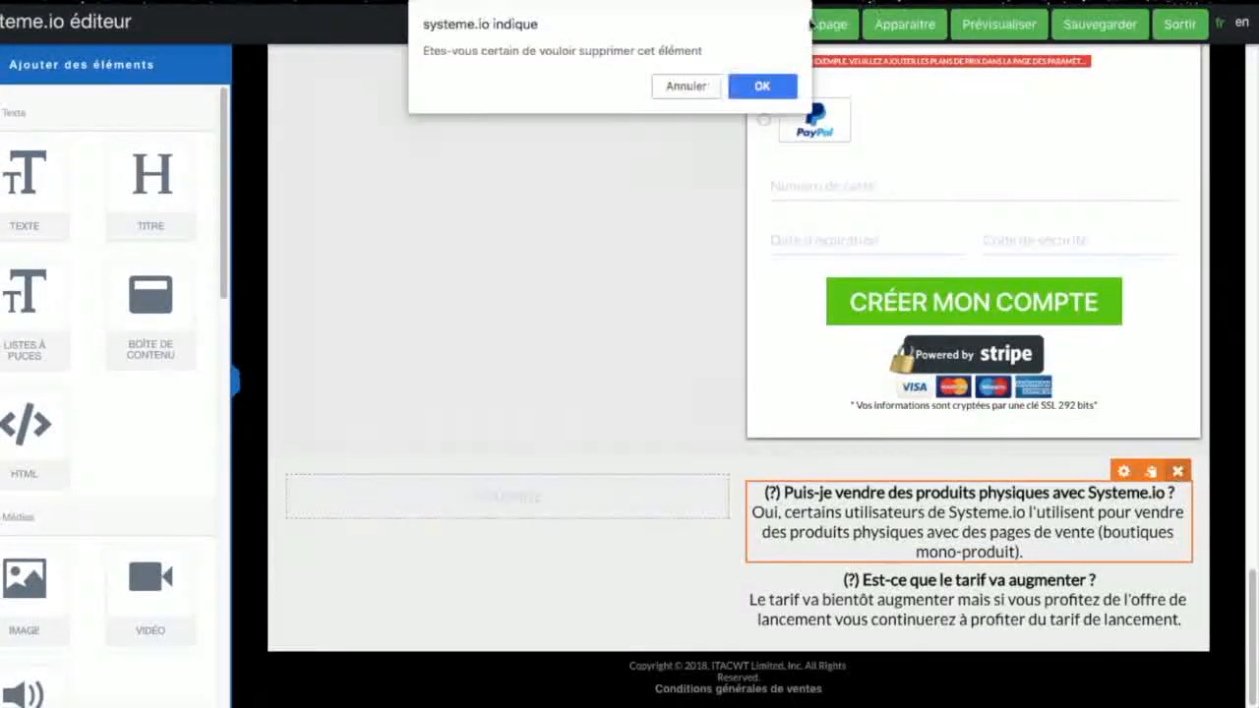
click(762, 86)
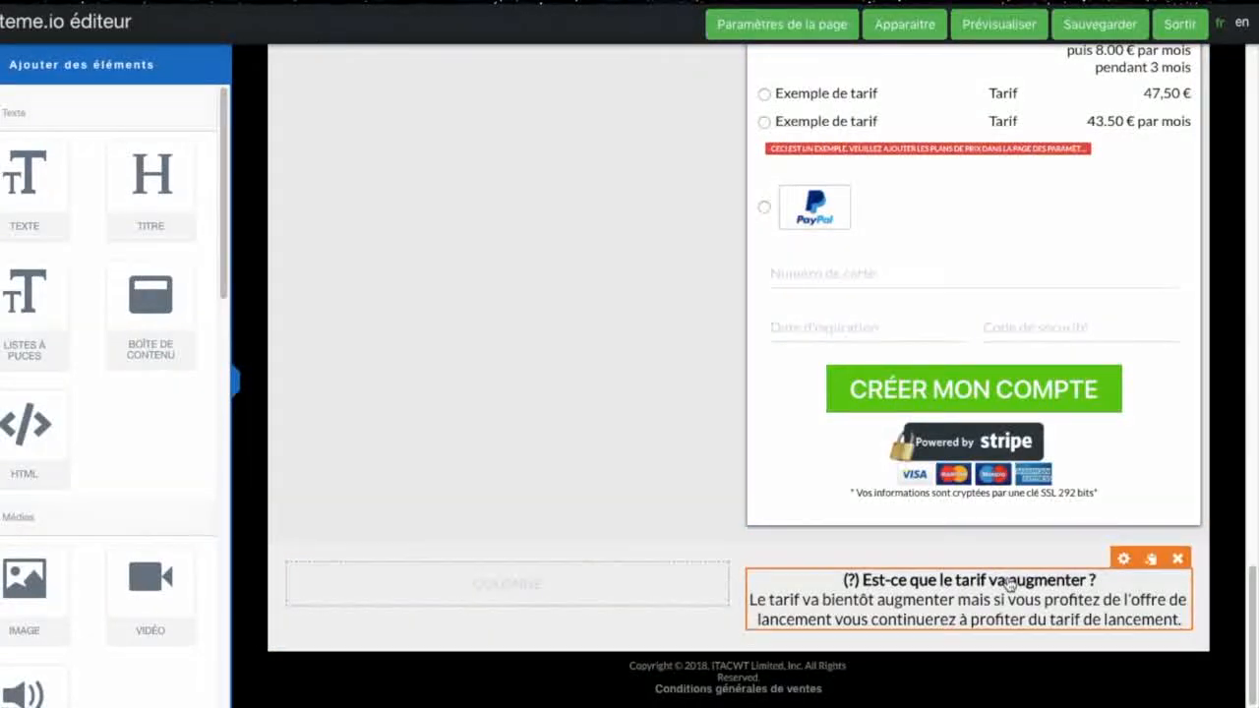
click(1177, 559)
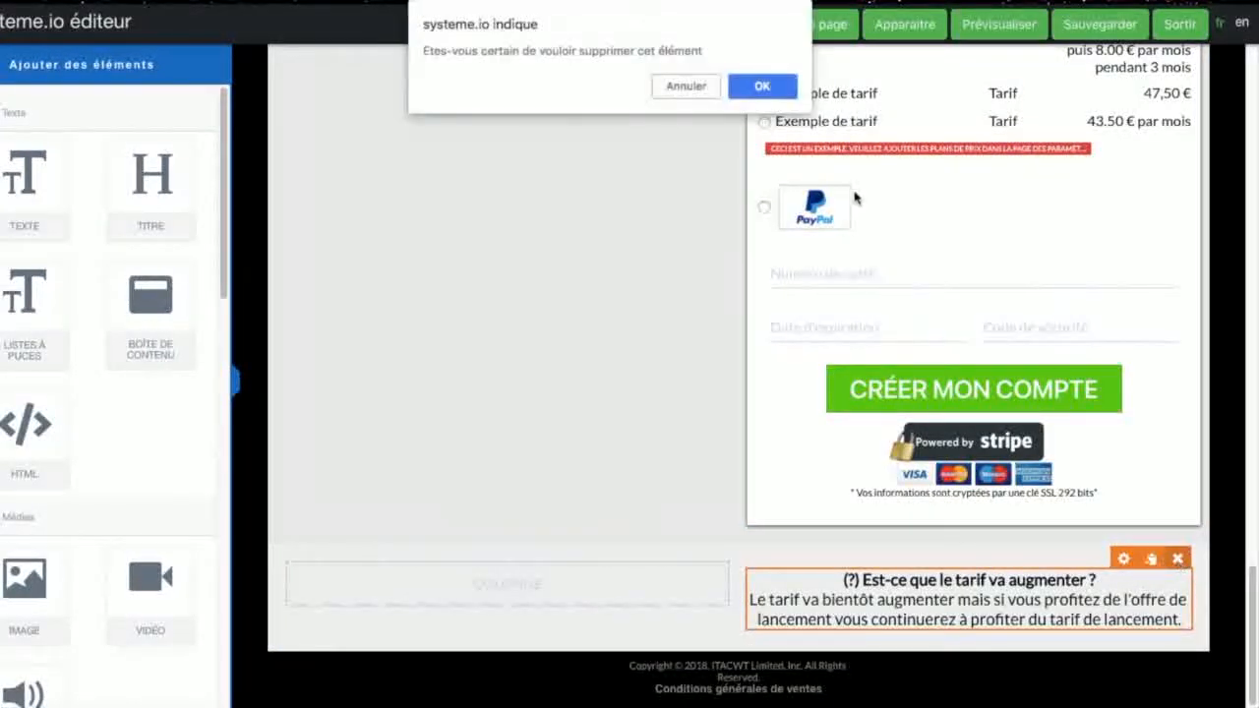
click(764, 86)
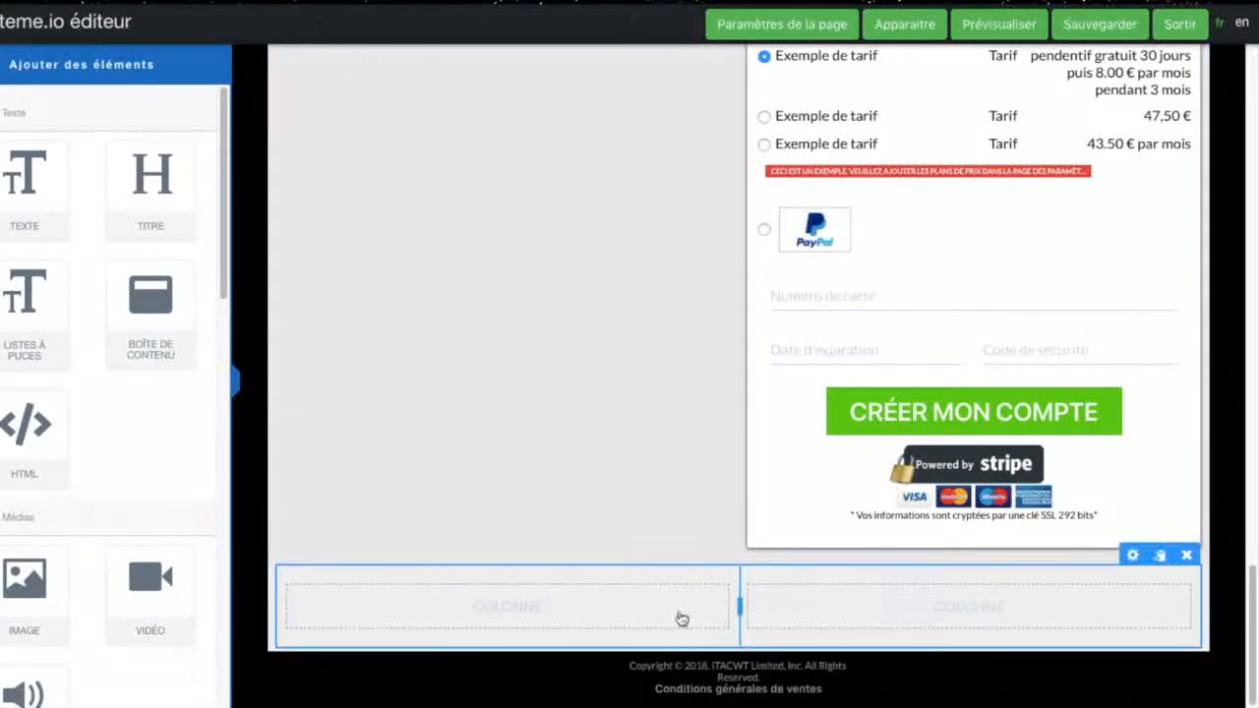
click(1187, 556)
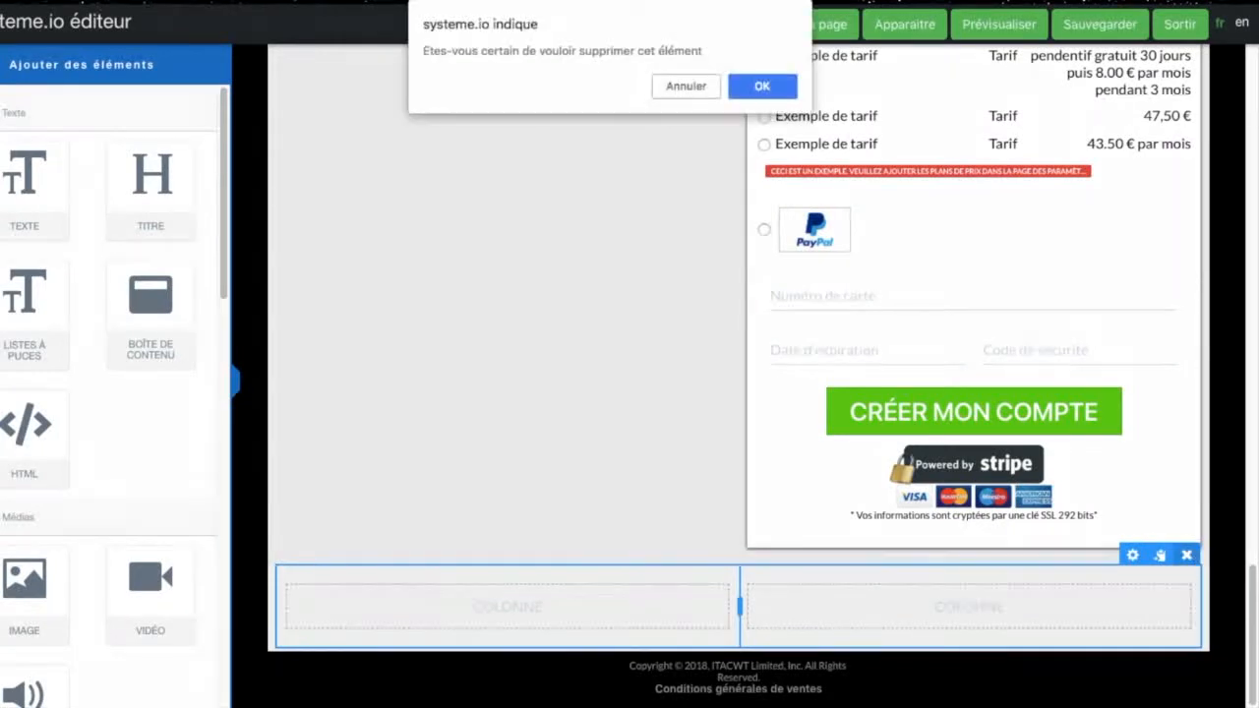
click(762, 88)
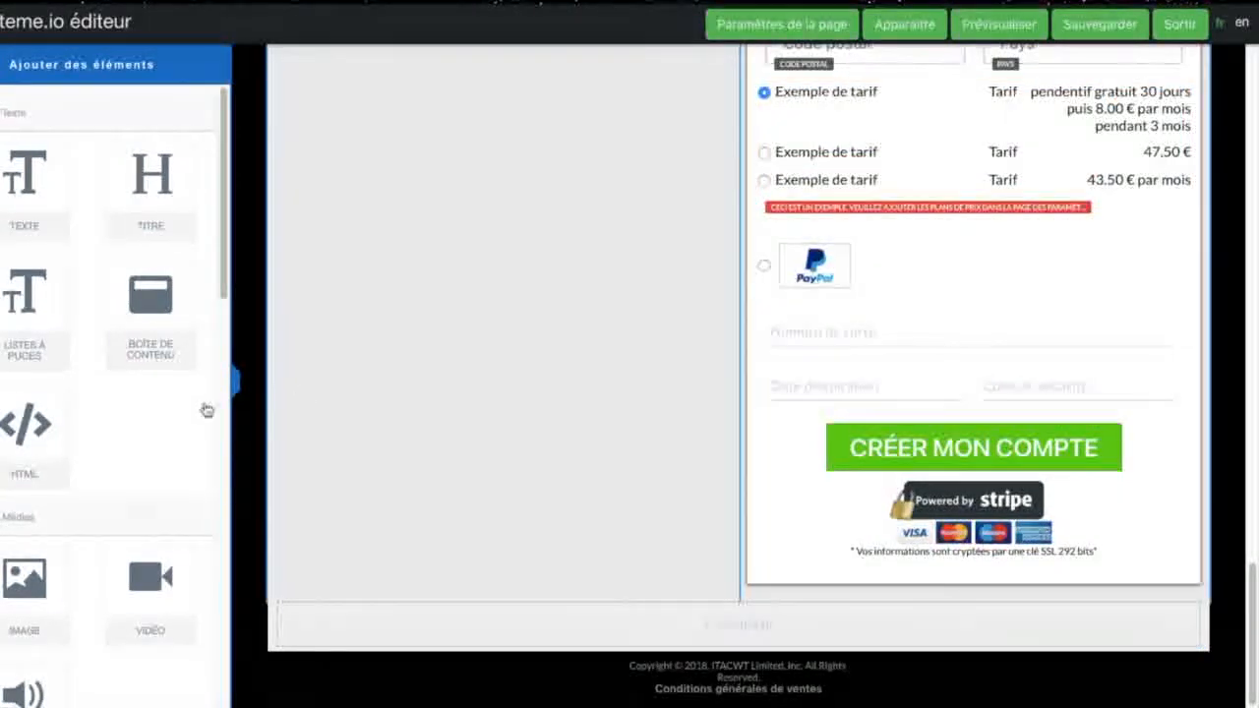
Step: Look over the edited order page, then save it and exit the page editor
scroll(147, 411, down, 5)
scroll(145, 413, down, 5)
scroll(138, 416, up, 5)
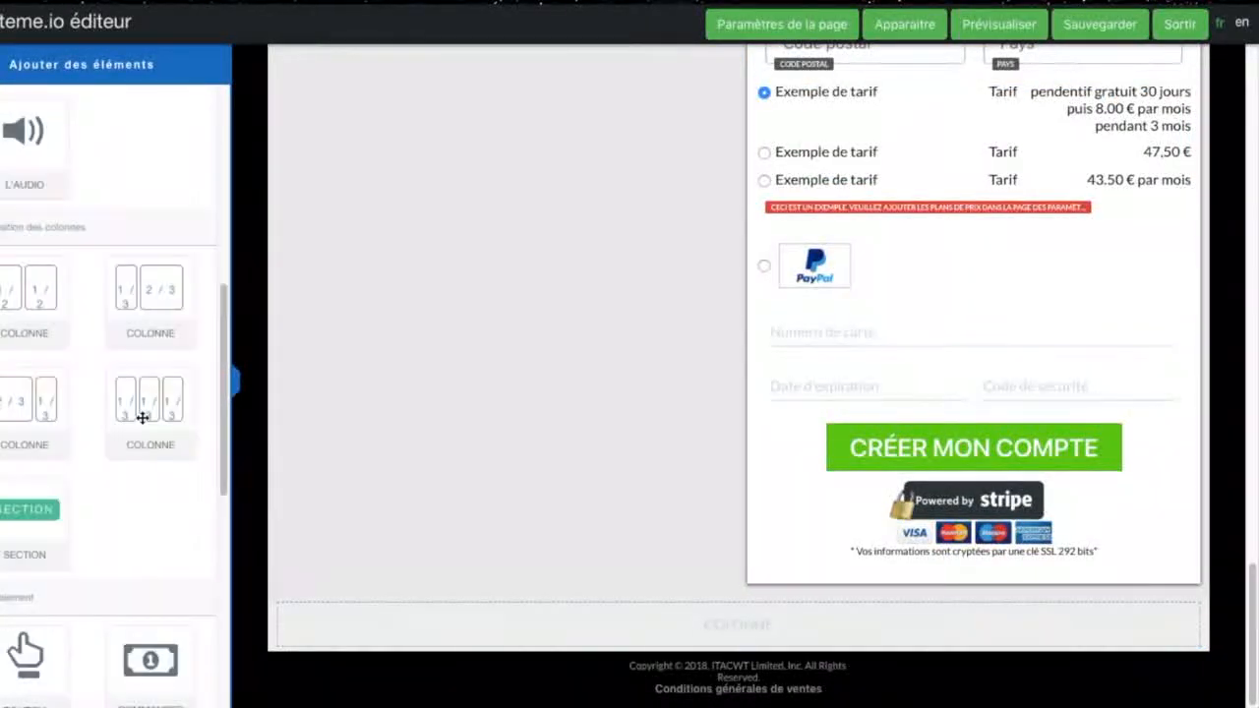
scroll(442, 393, up, 2)
scroll(441, 393, up, 15)
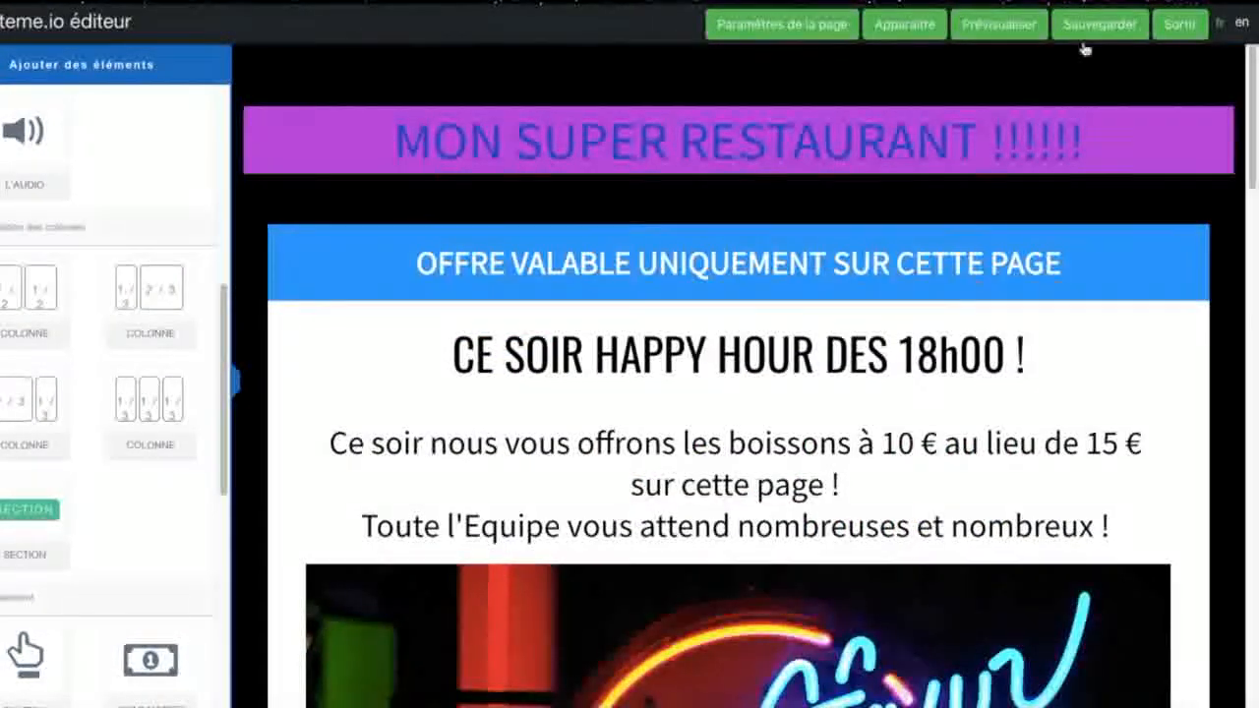
scroll(1020, 324, down, 15)
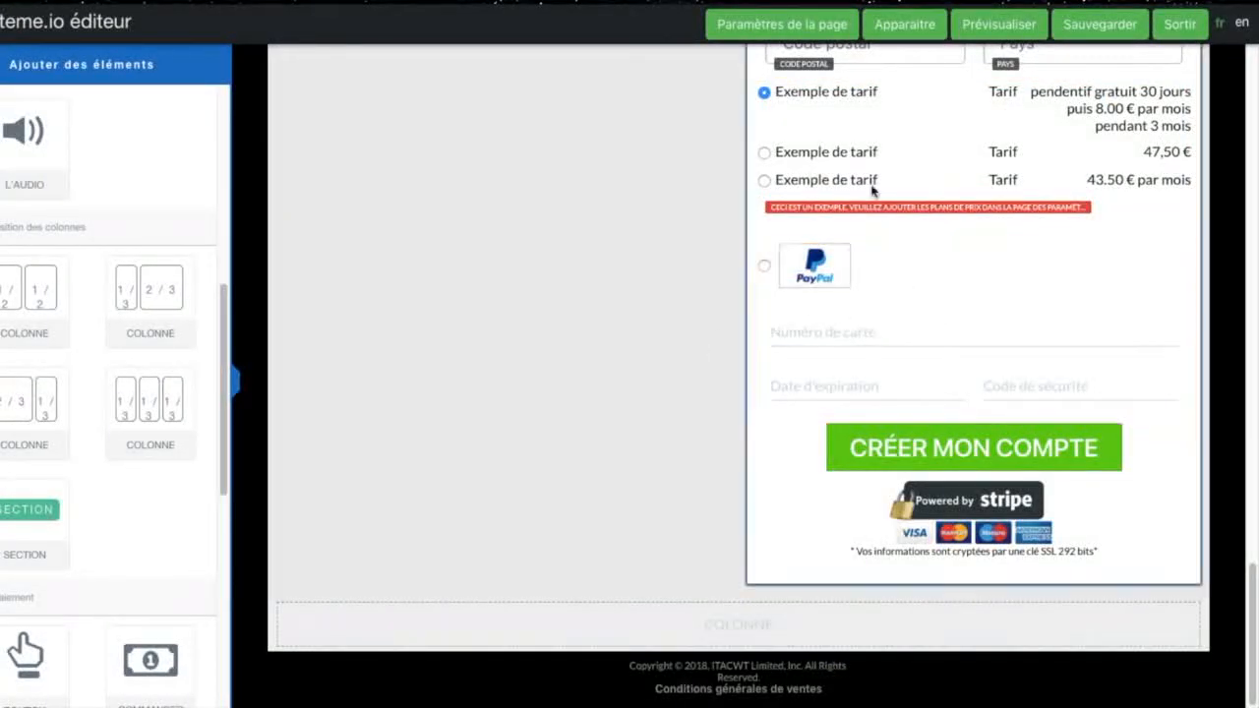
scroll(893, 393, up, 5)
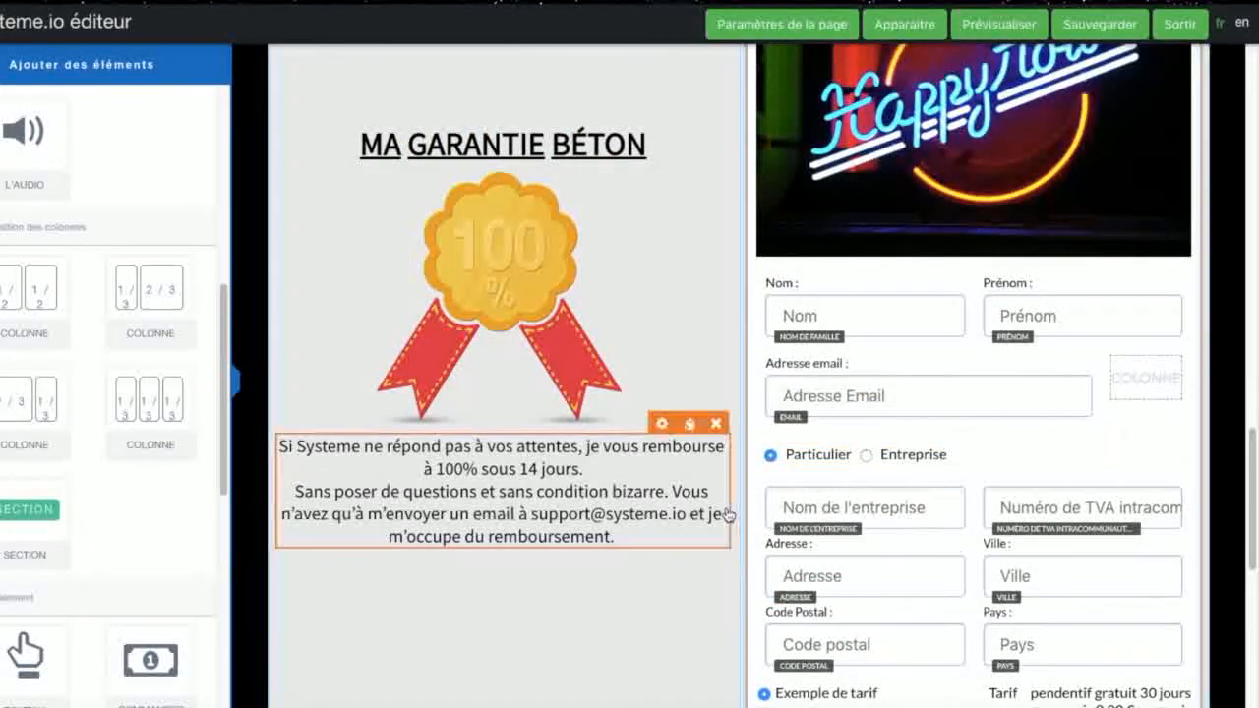
scroll(728, 511, up, 10)
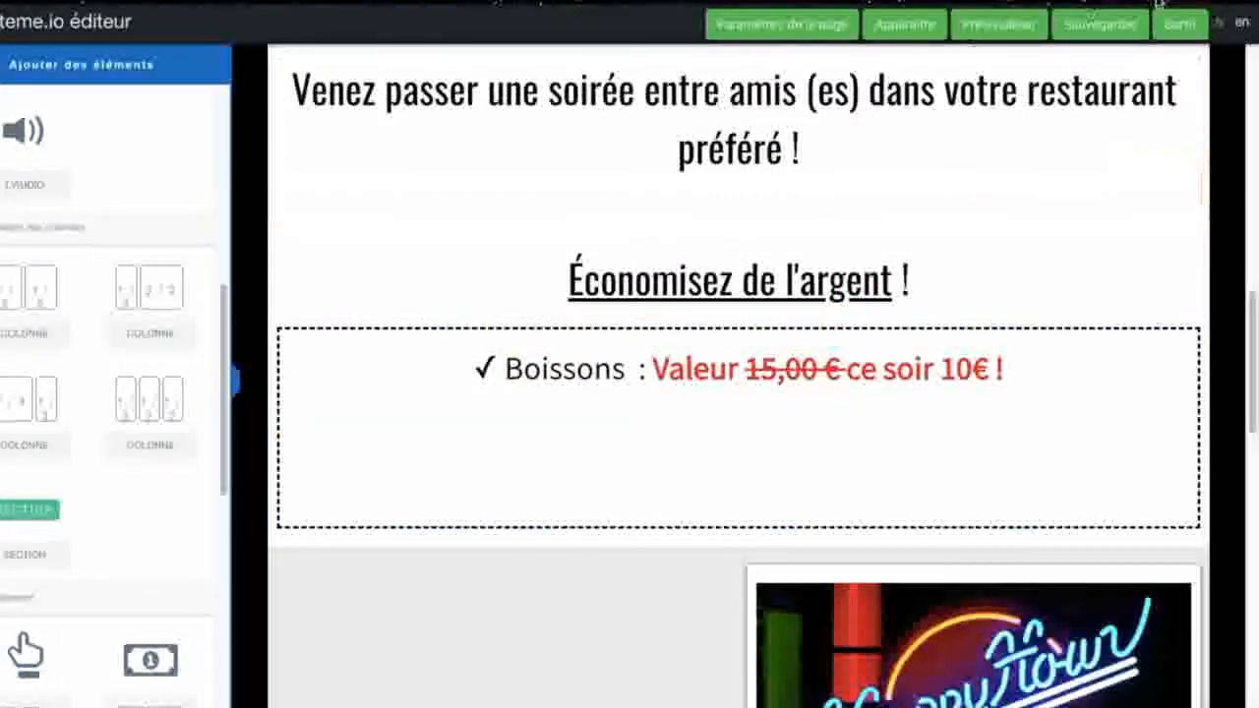
click(1098, 29)
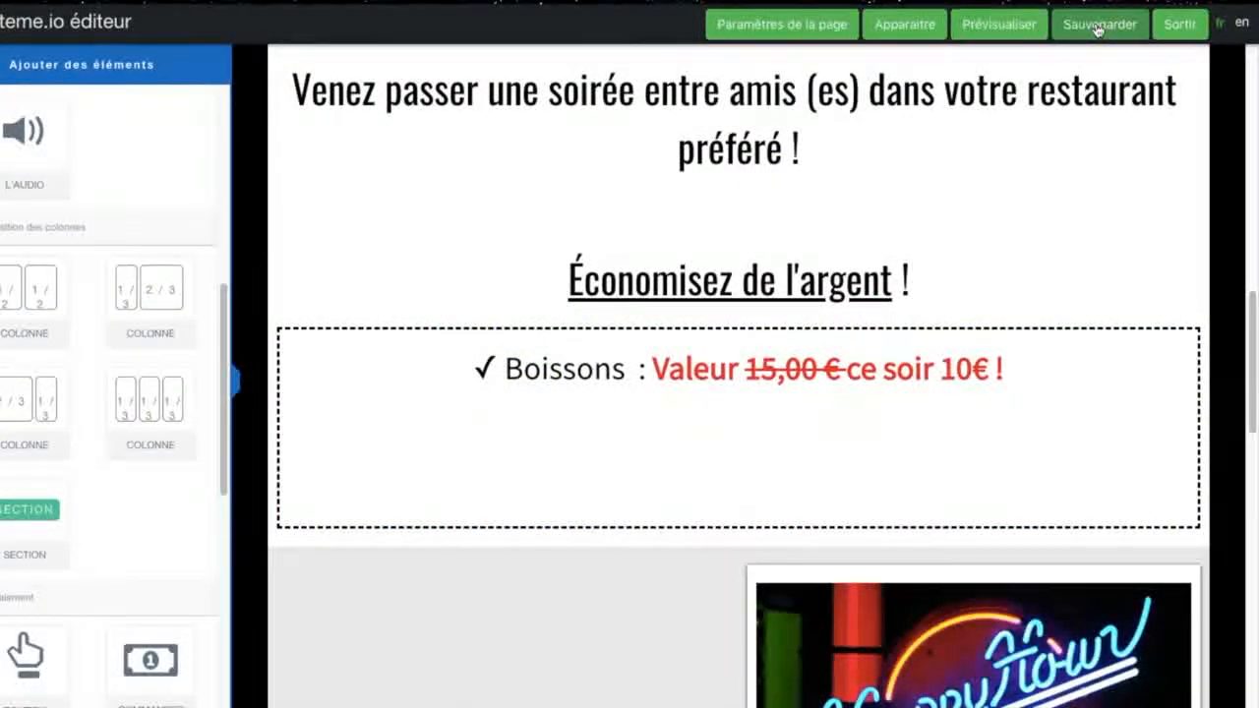
click(1180, 27)
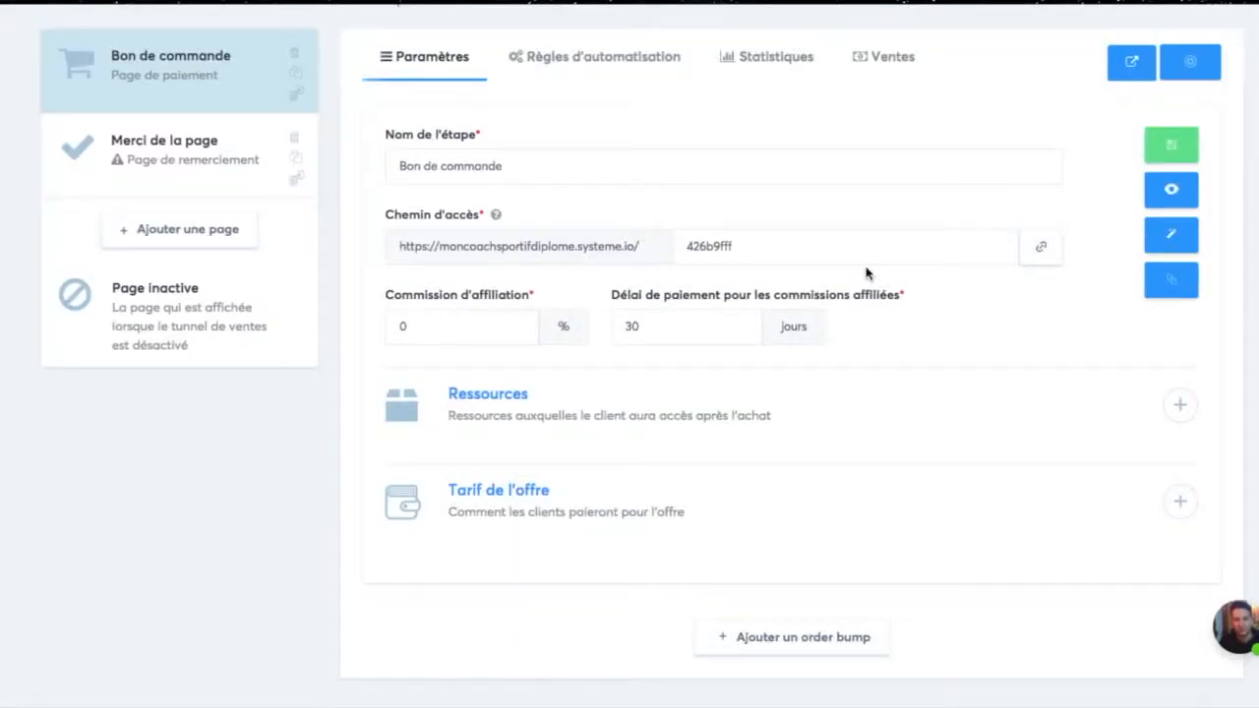
Step: Open the price selection for the order page's offer and look through the existing "Paiement unique" plans
click(1178, 502)
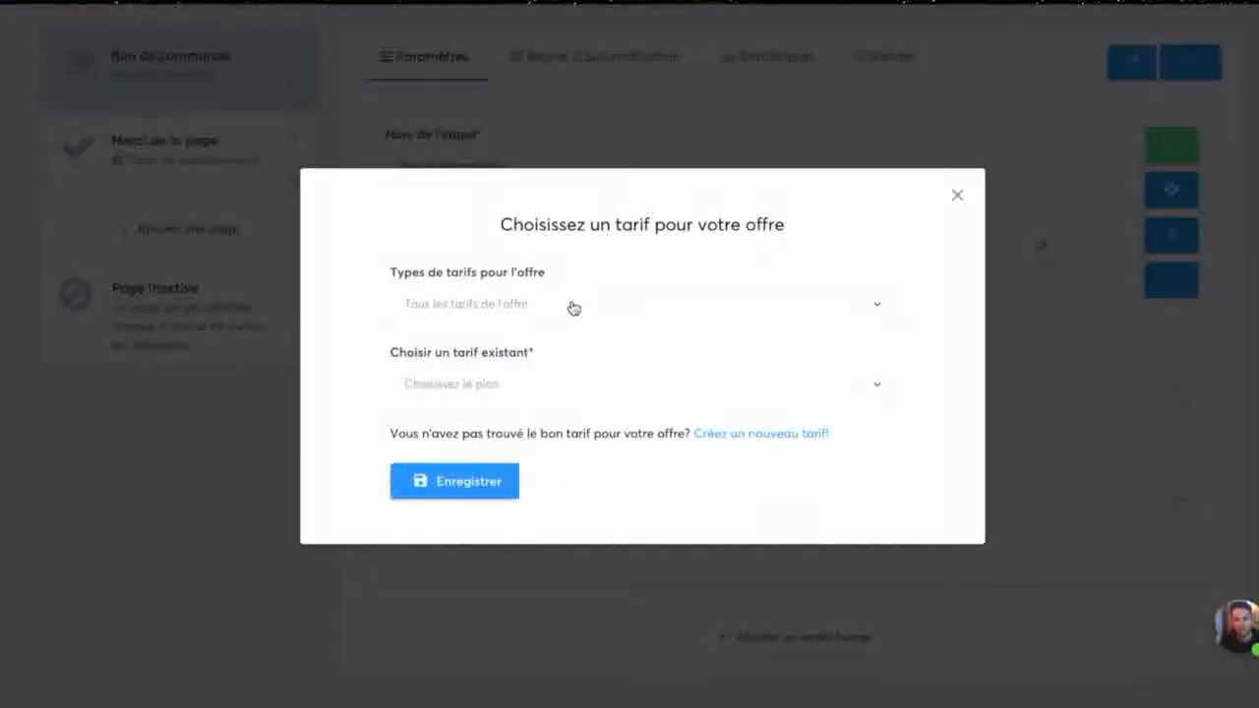
click(573, 308)
click(513, 382)
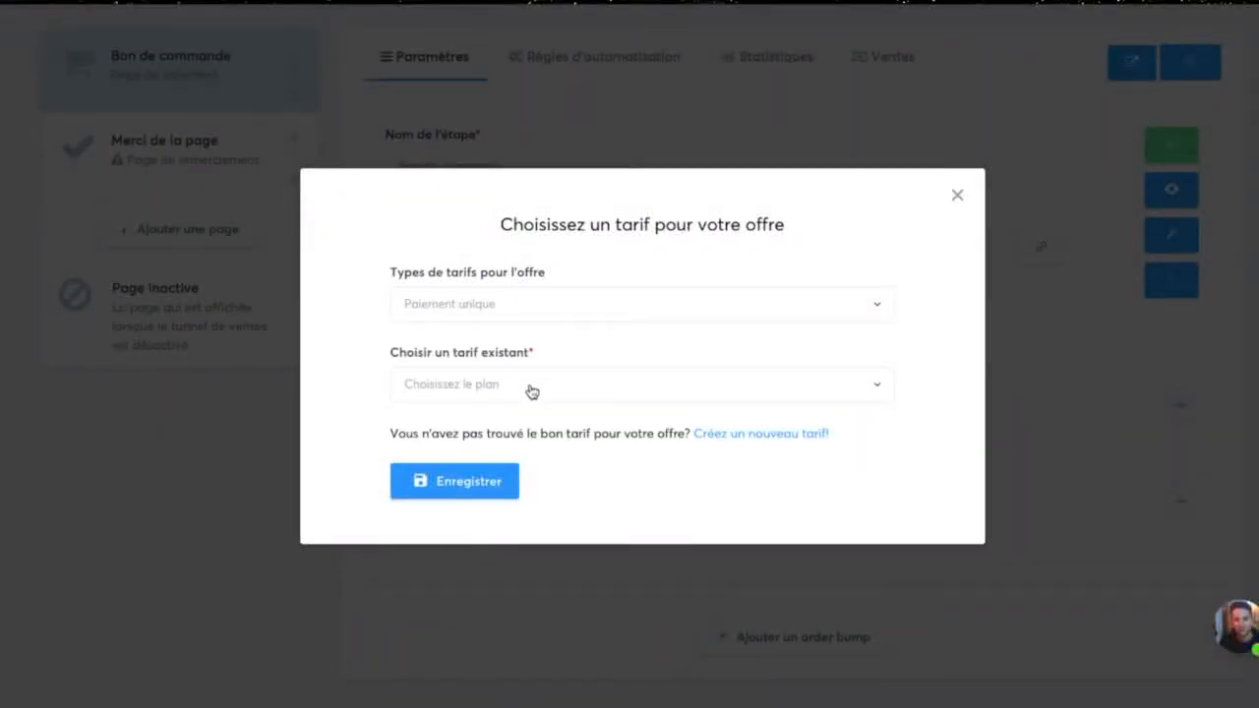
click(531, 391)
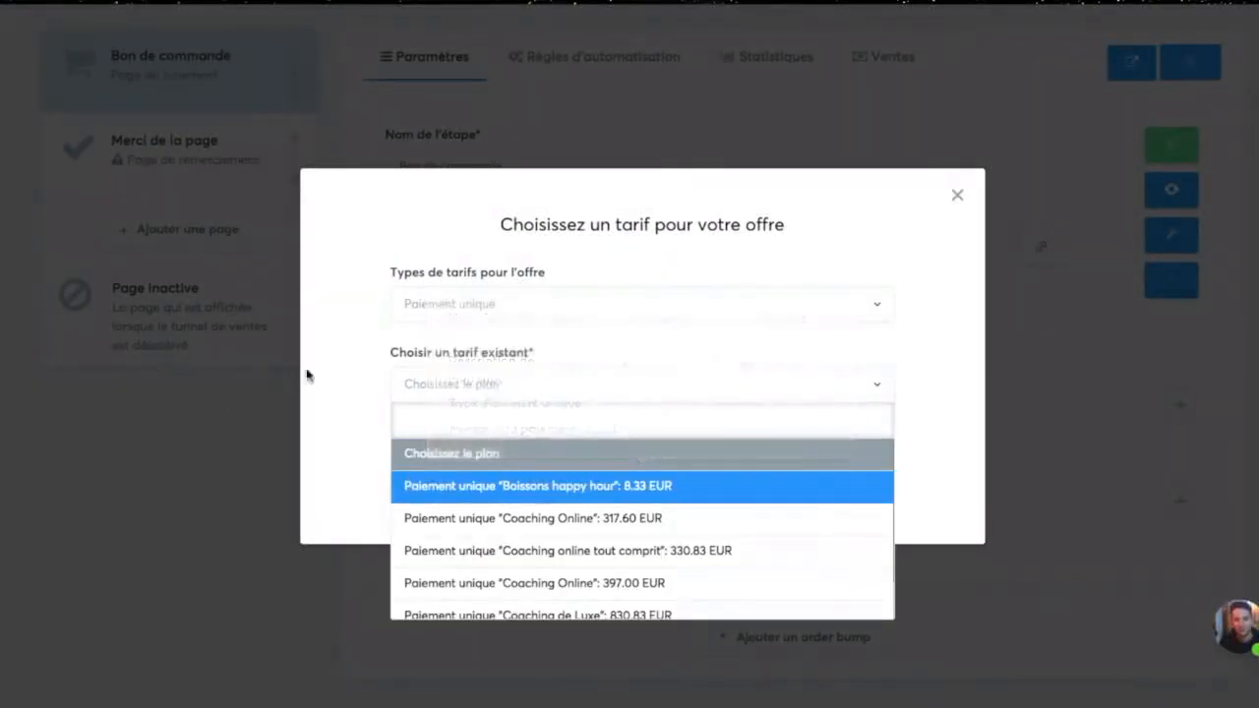
click(969, 426)
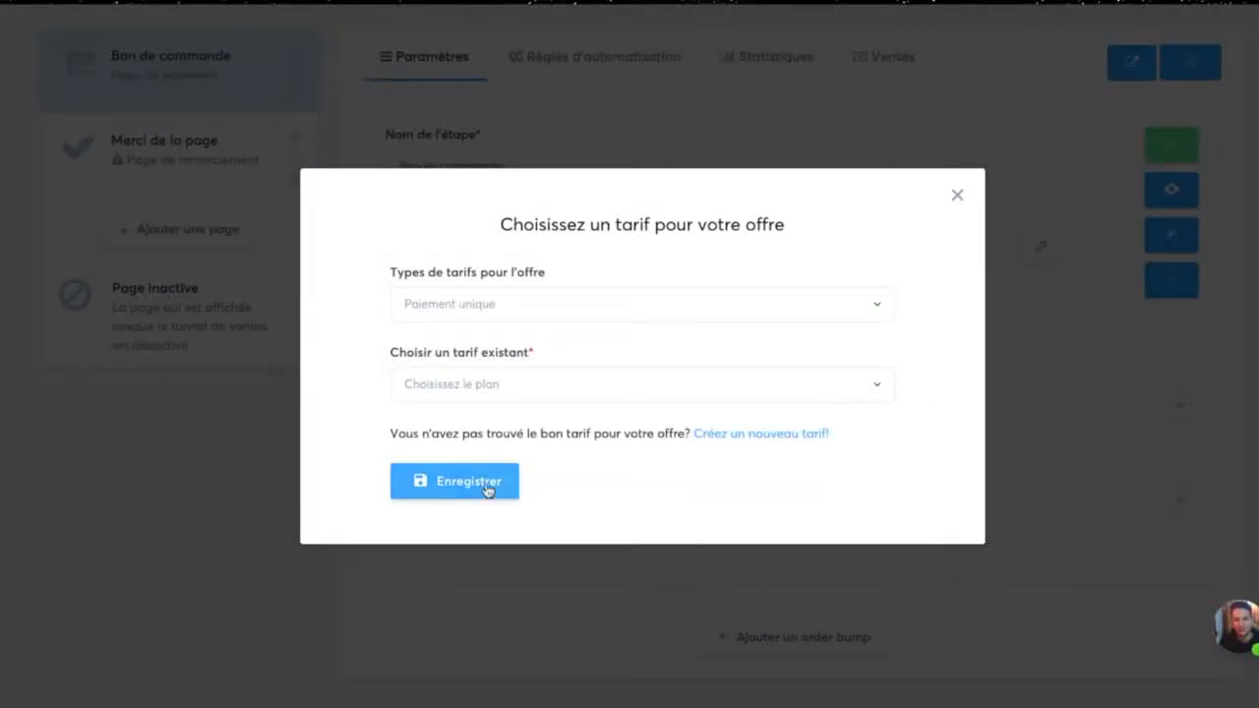
Step: Create a new offer price named "Happy Hour mon super restaurant", with product name "Happy Hour" and transaction description "Mon super restaurant"
click(792, 432)
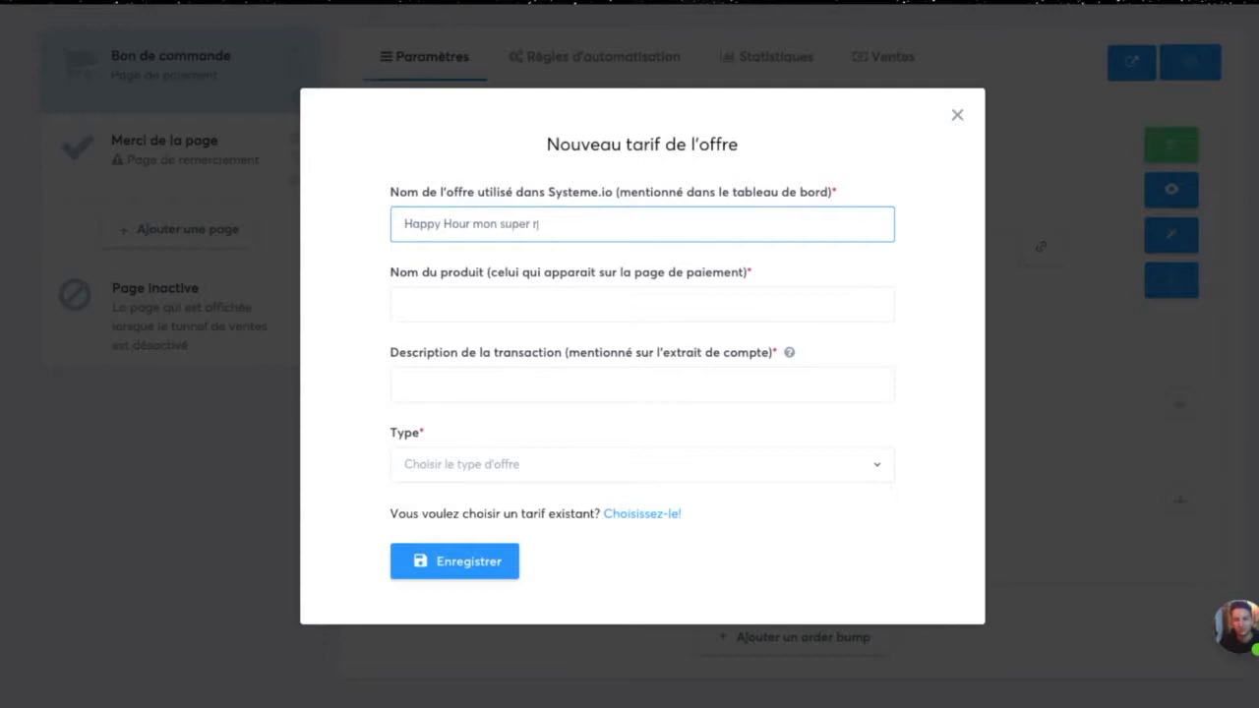
click(406, 305)
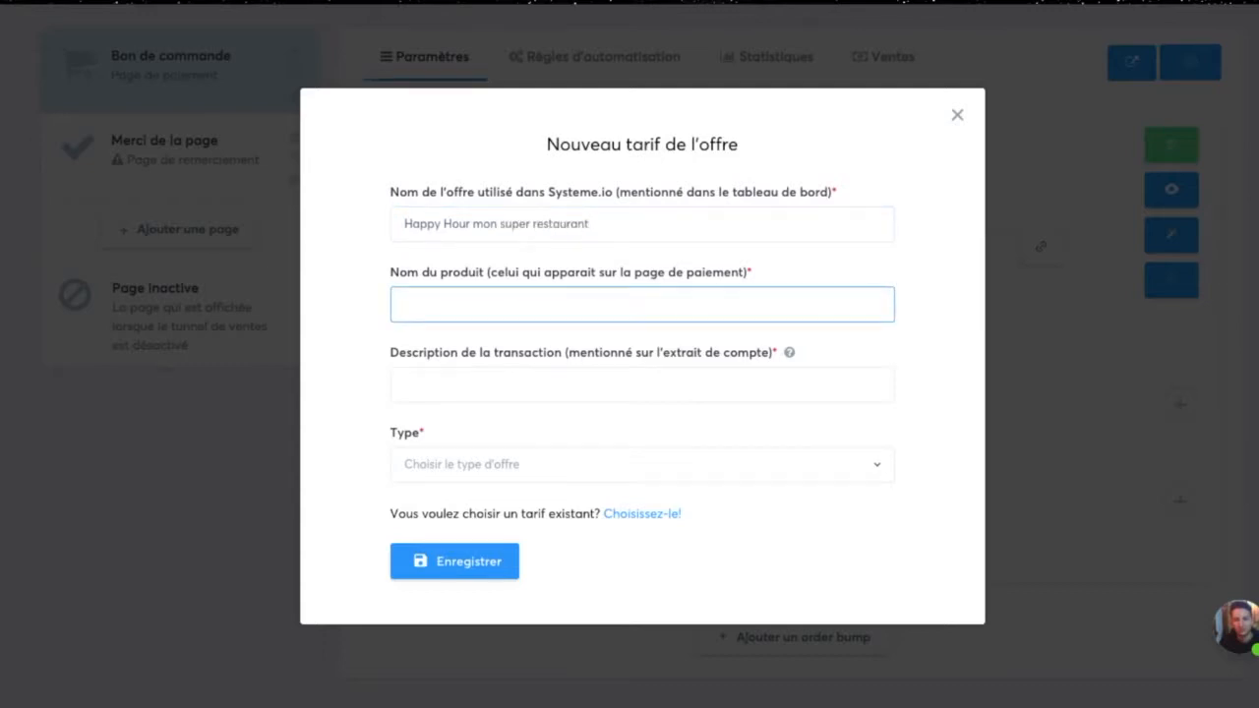
click(406, 385)
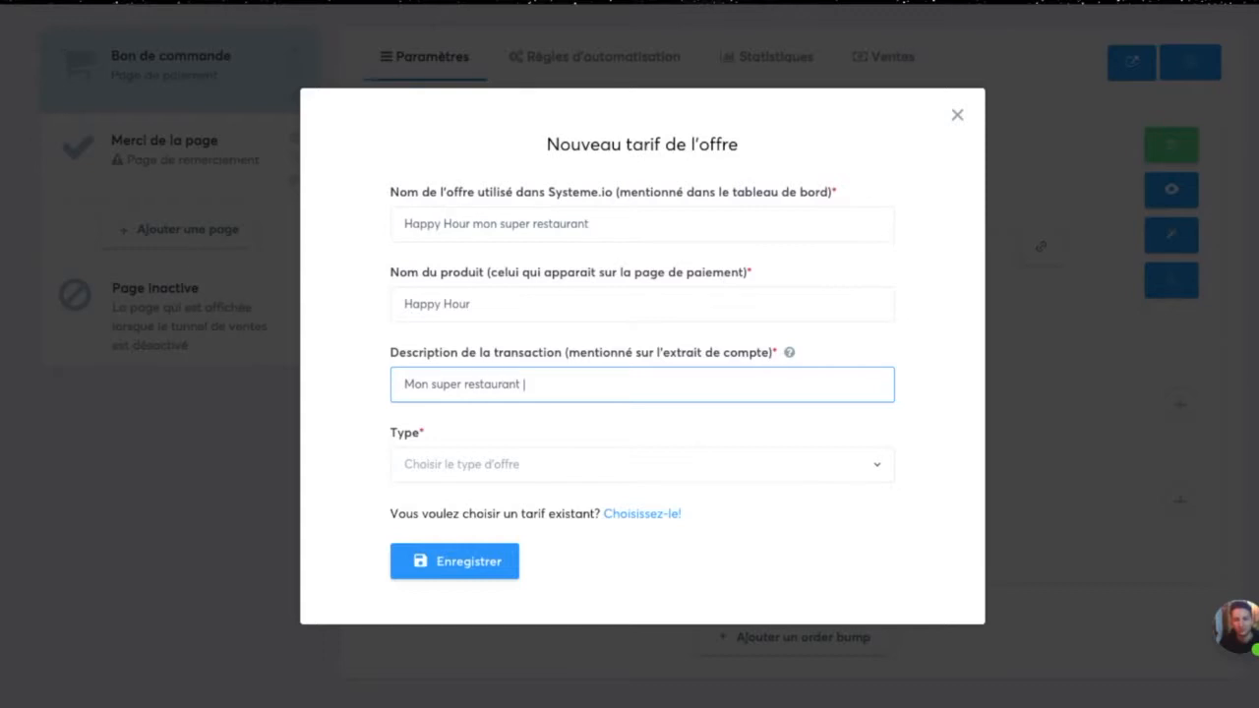
Step: Make the new price a "Paiement unique" of 10 €, and save both the price and the order form step
click(728, 469)
click(541, 534)
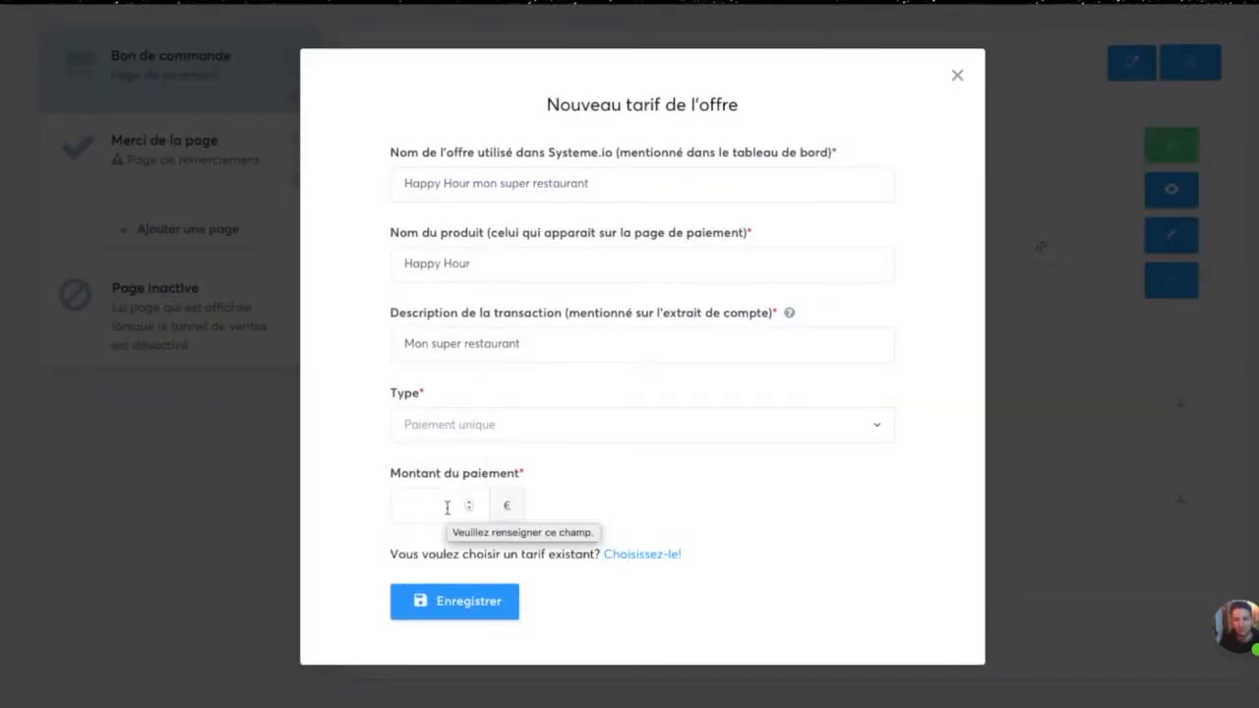
click(447, 507)
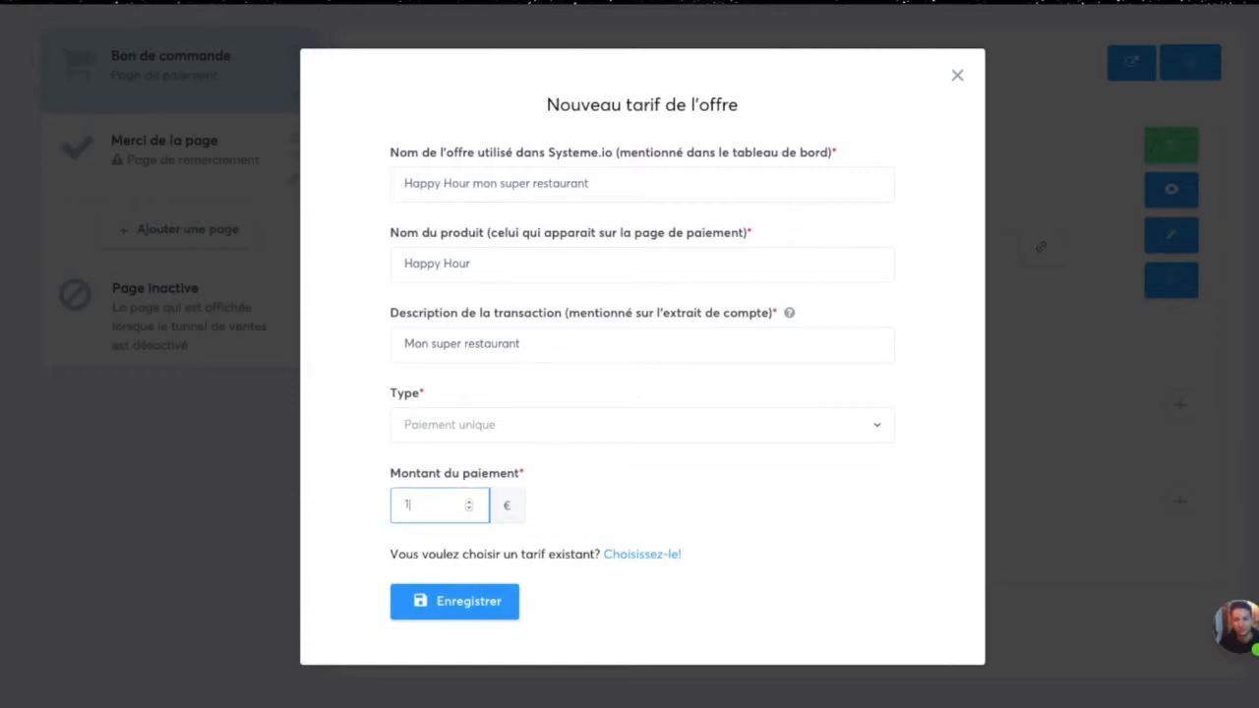
click(476, 605)
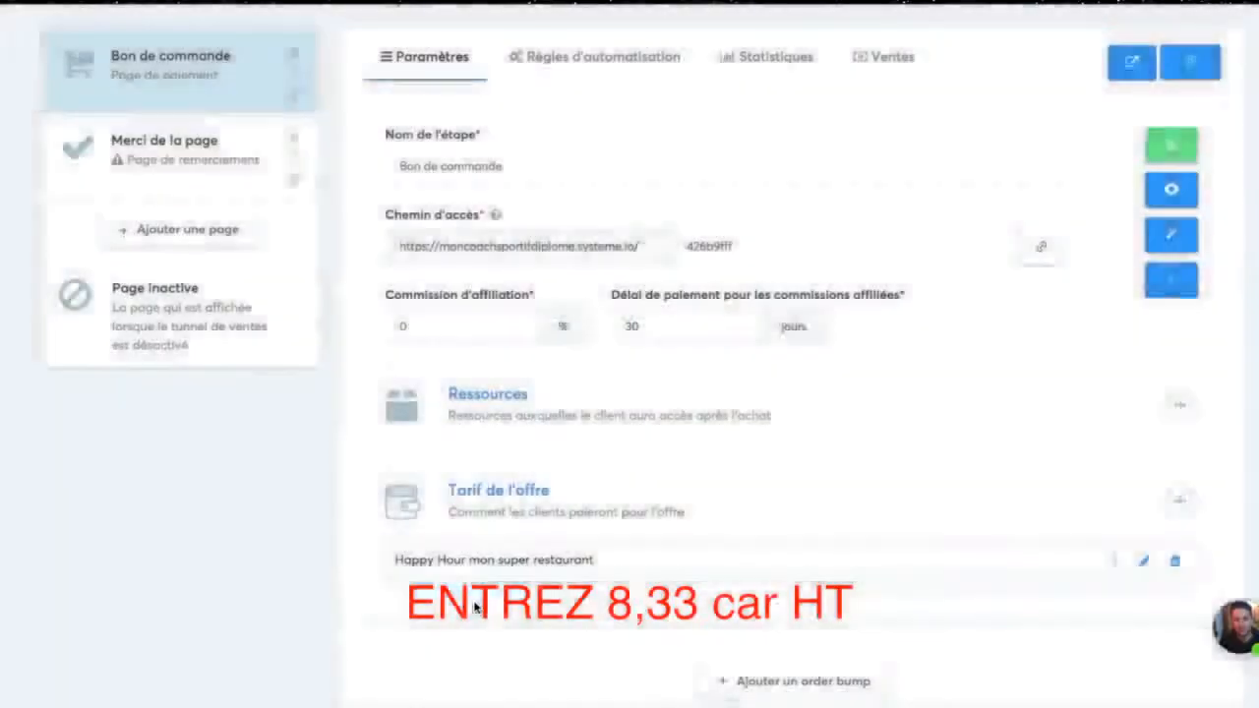
scroll(935, 462, down, 1)
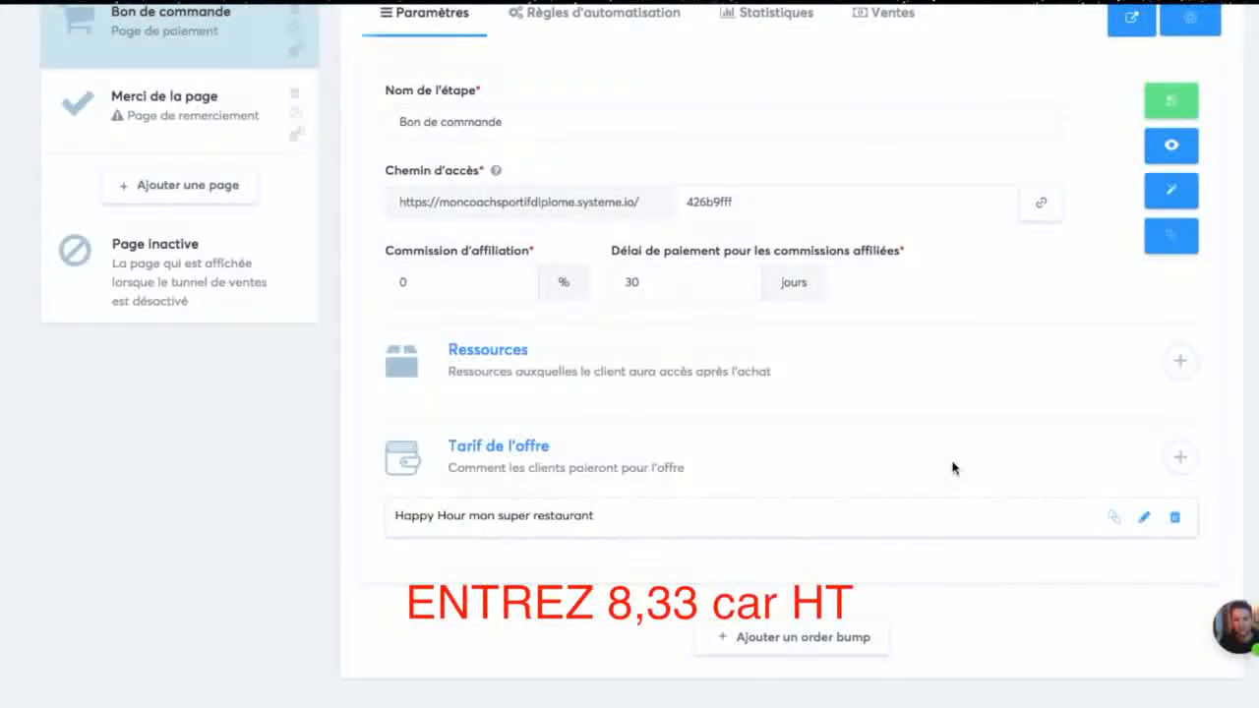
scroll(1112, 384, up, 3)
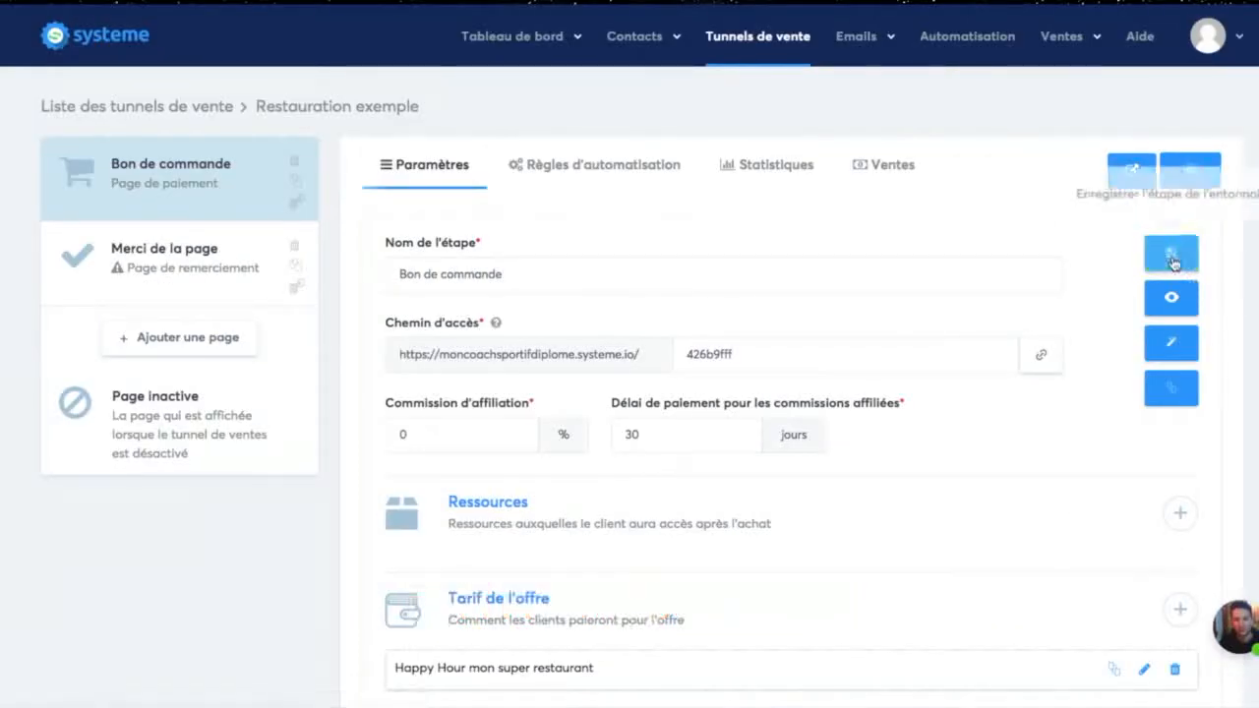
click(1172, 258)
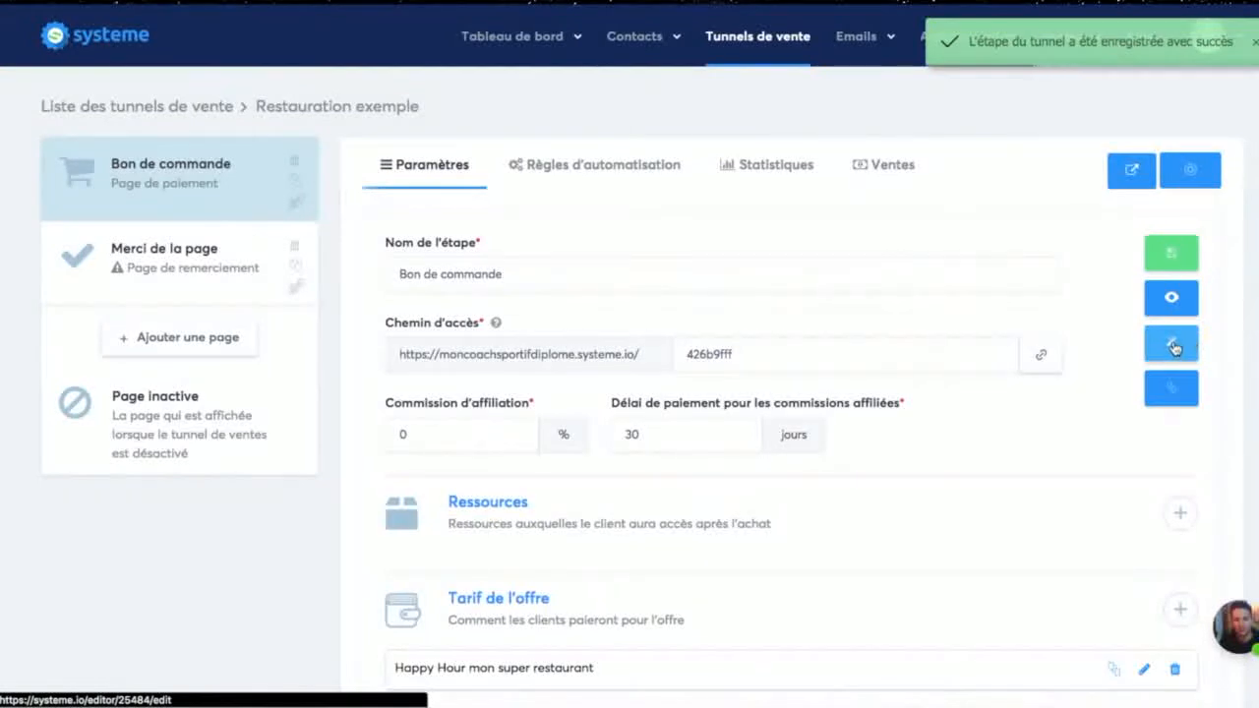
Step: Preview the order page and examine its offer texts, guarantee block, customer form, price lines with VAT and payment options
click(1170, 297)
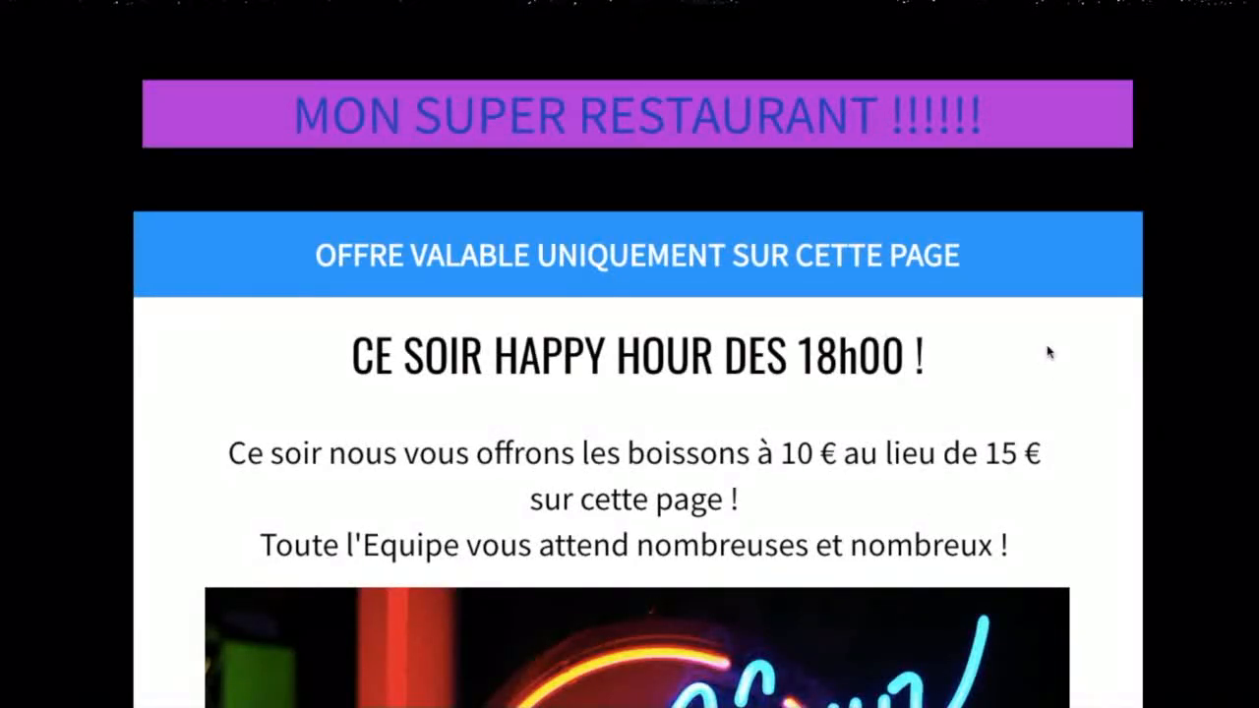
scroll(903, 452, down, 3)
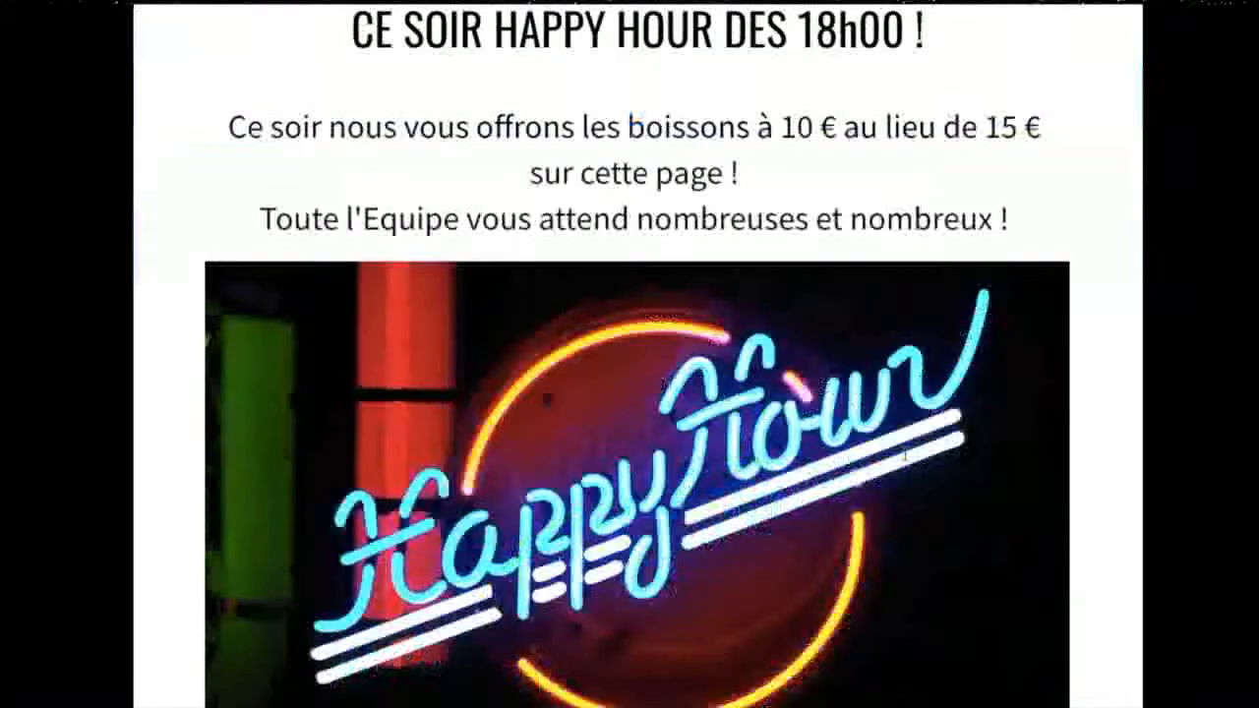
scroll(781, 306, down, 9)
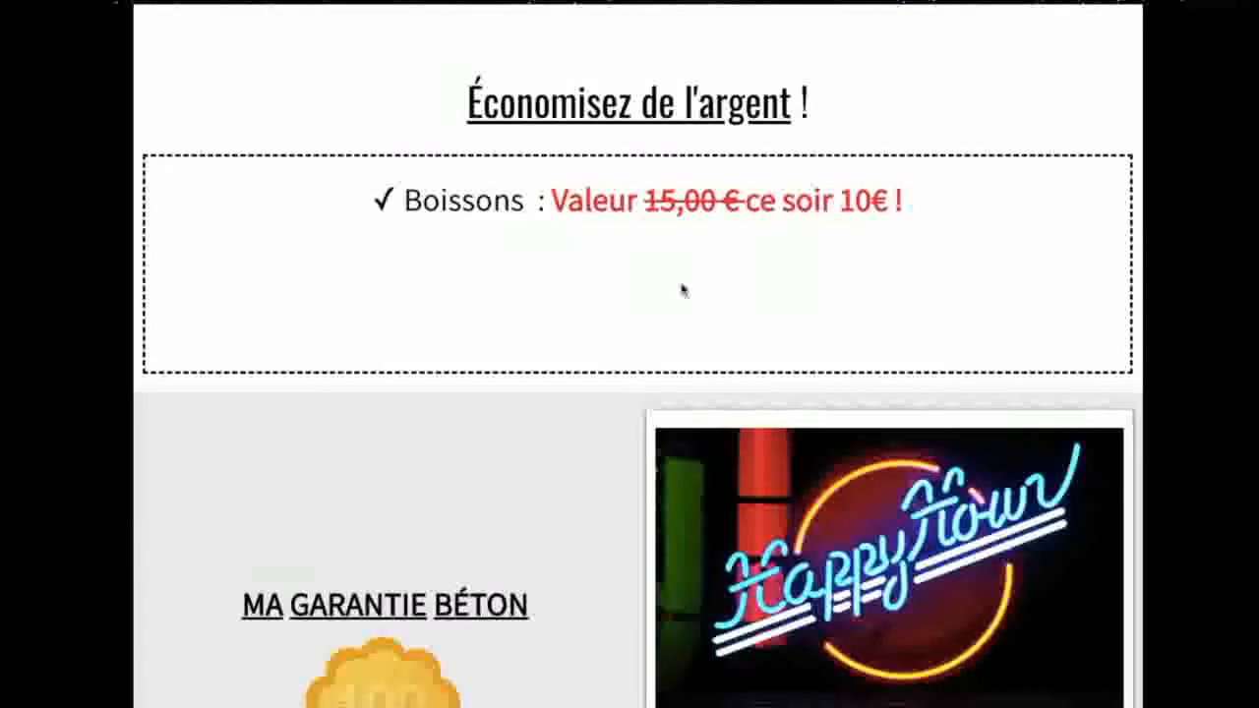
scroll(666, 278, down, 8)
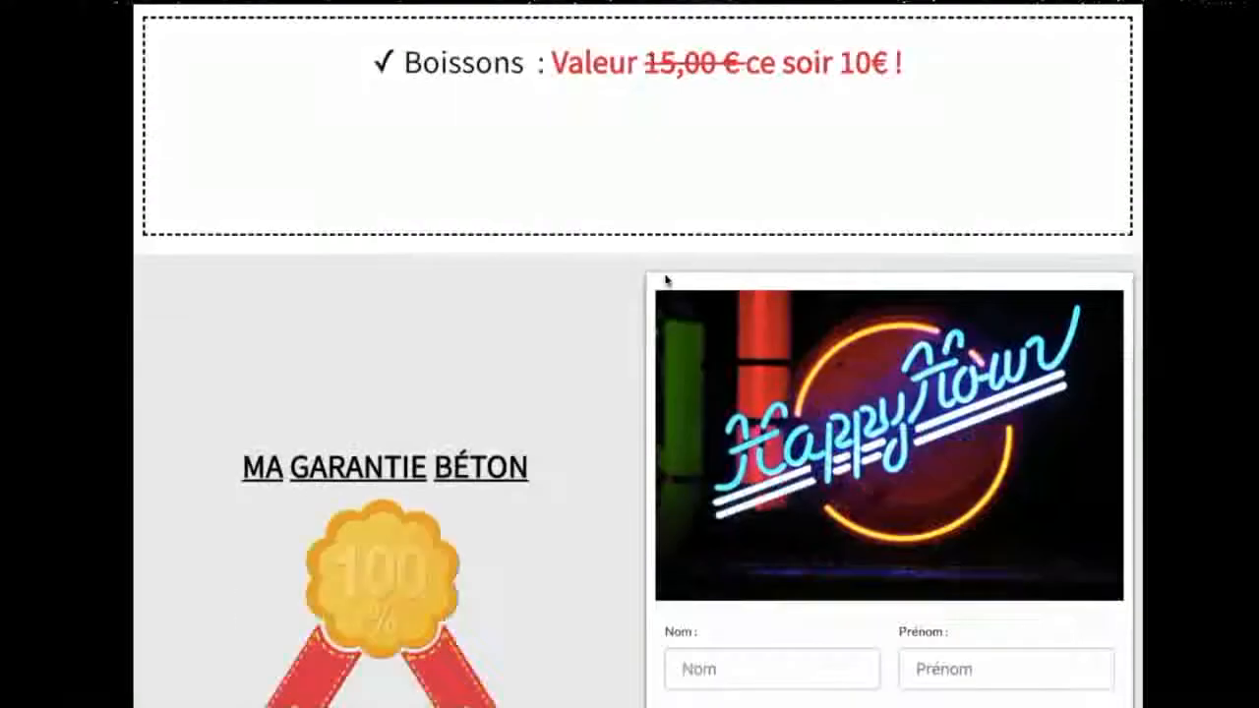
scroll(666, 280, down, 2)
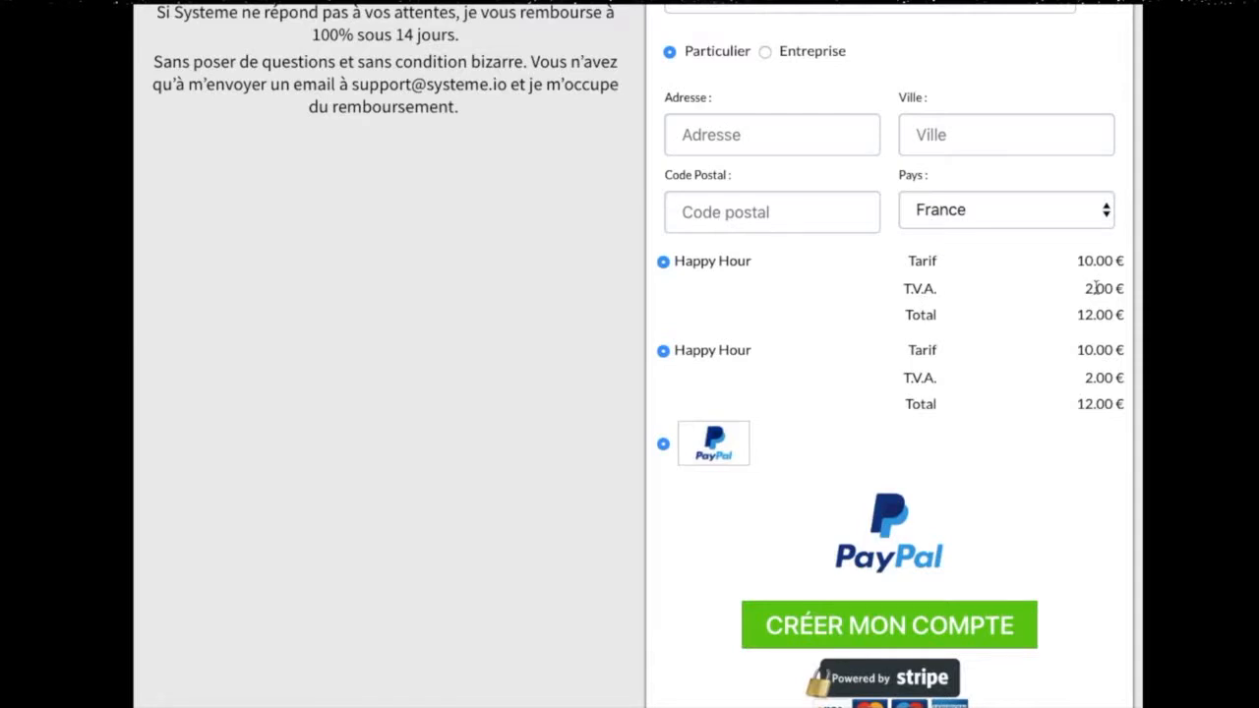
scroll(1097, 290, down, 2)
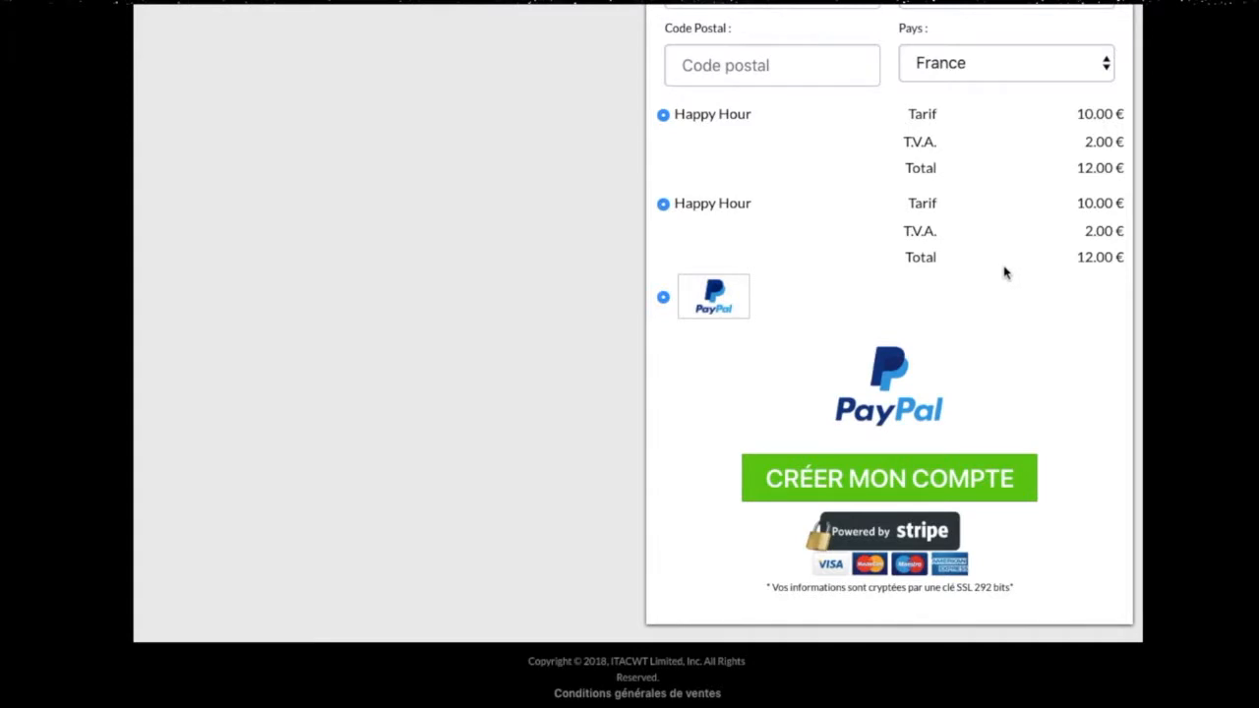
scroll(1001, 270, down, 2)
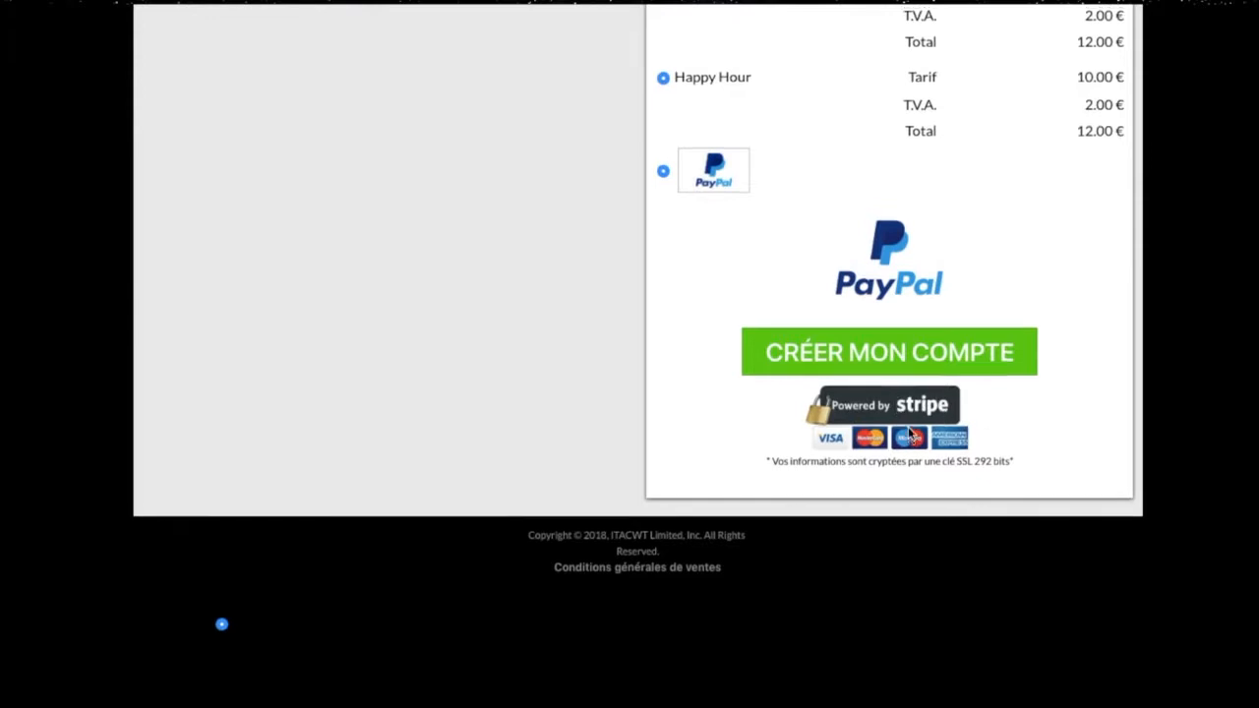
scroll(910, 433, up, 15)
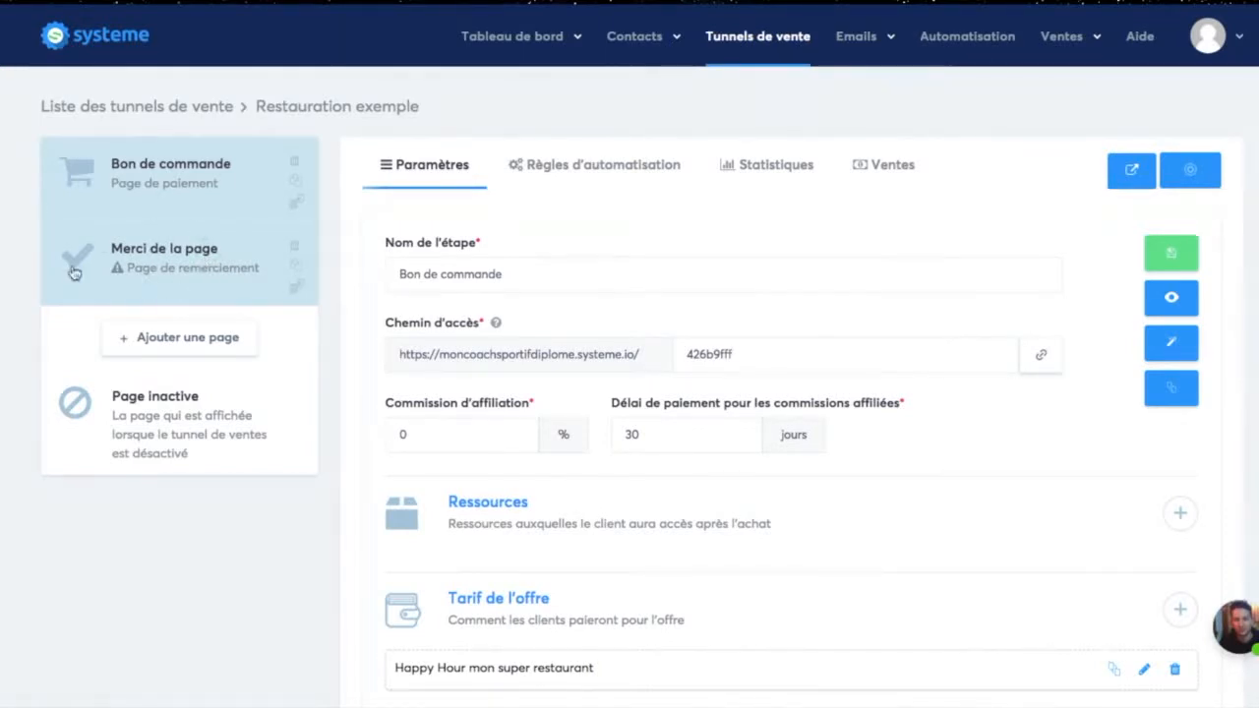
Step: Preview the plain "Page de remerciement" template for the funnel's thank-you step and select it
click(186, 253)
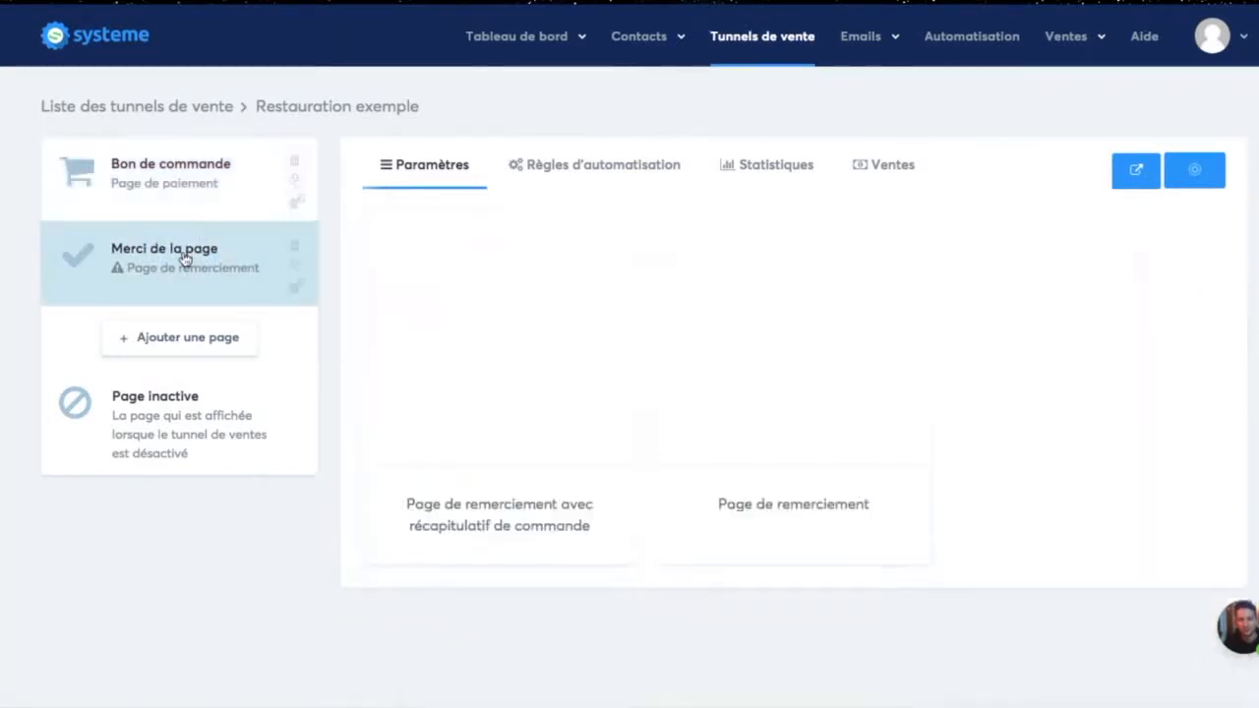
mouse_move(495, 324)
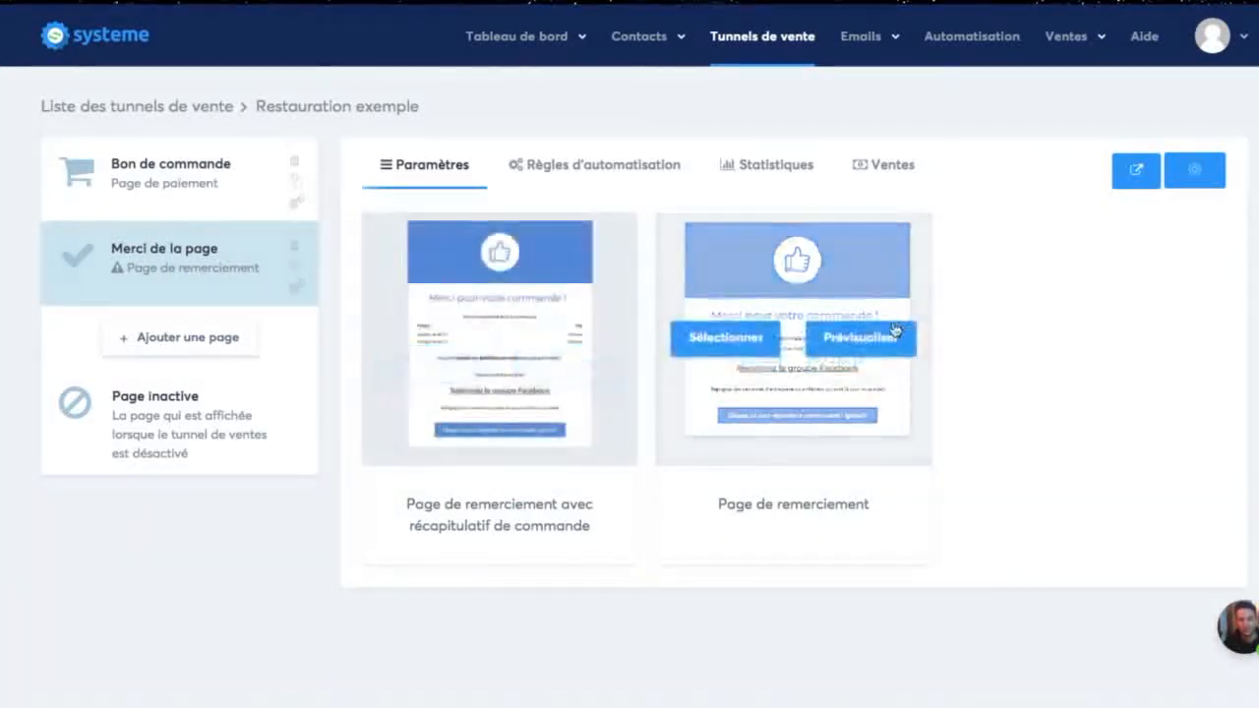
mouse_move(923, 363)
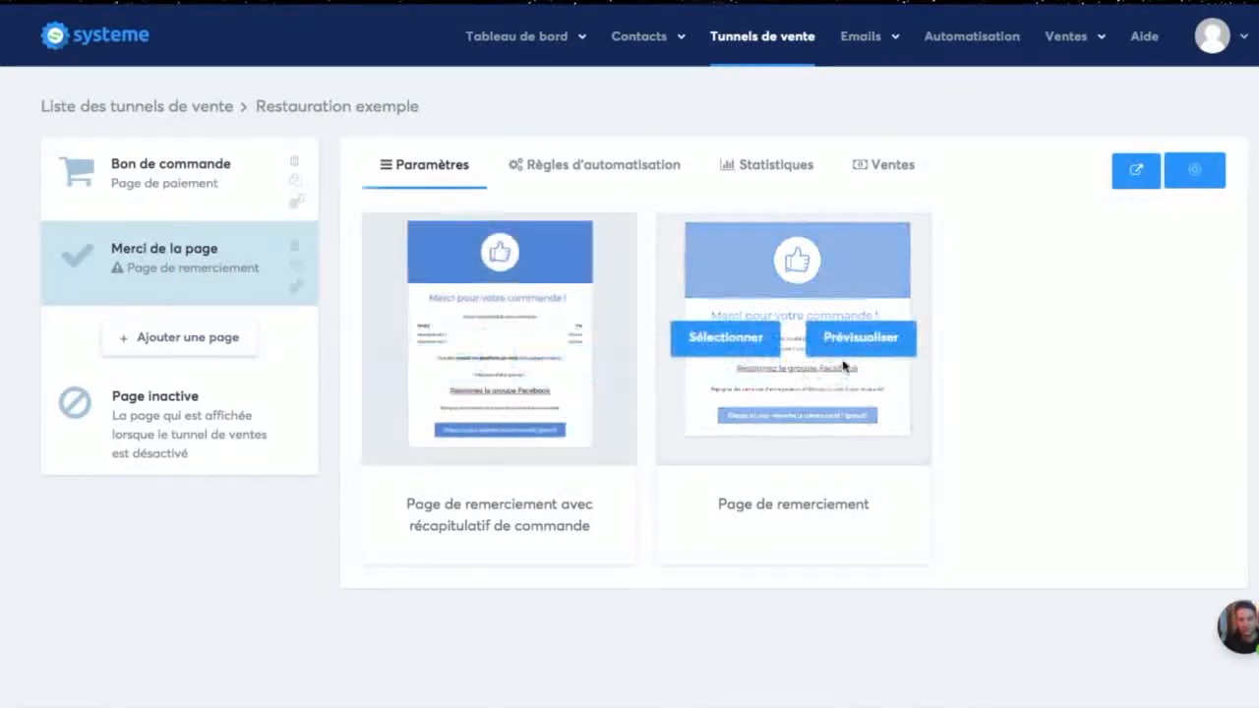
click(863, 340)
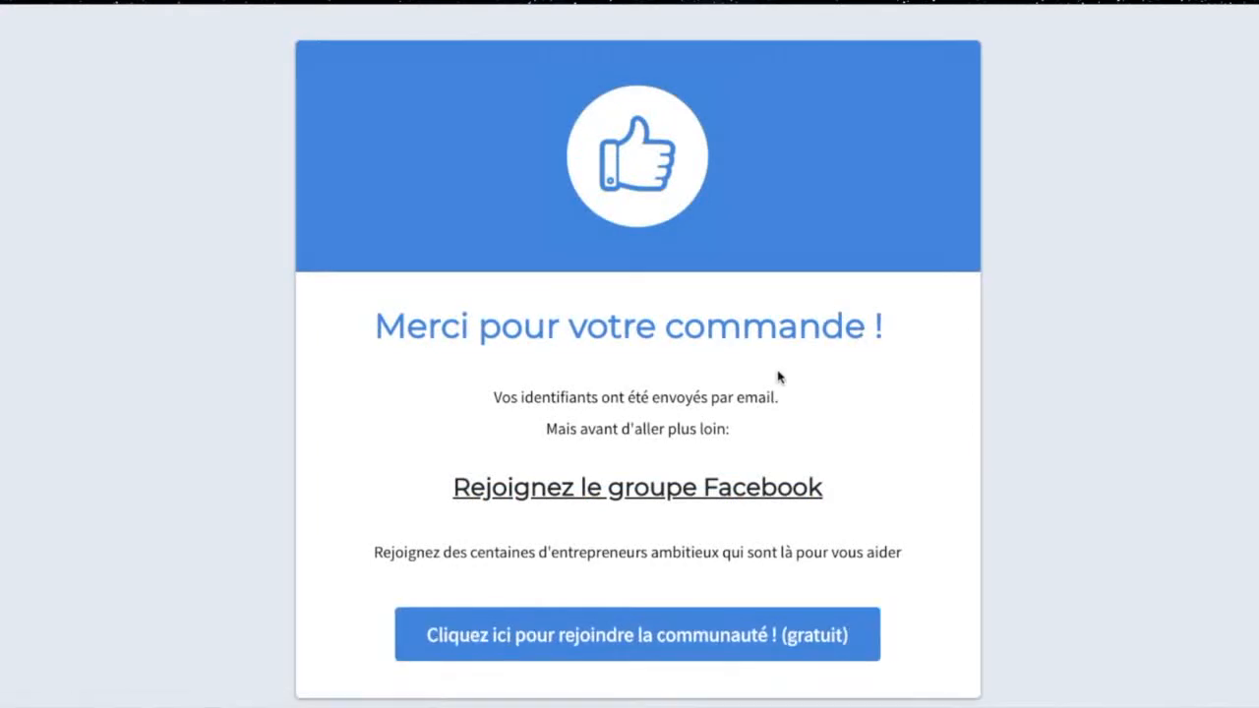
scroll(702, 415, down, 1)
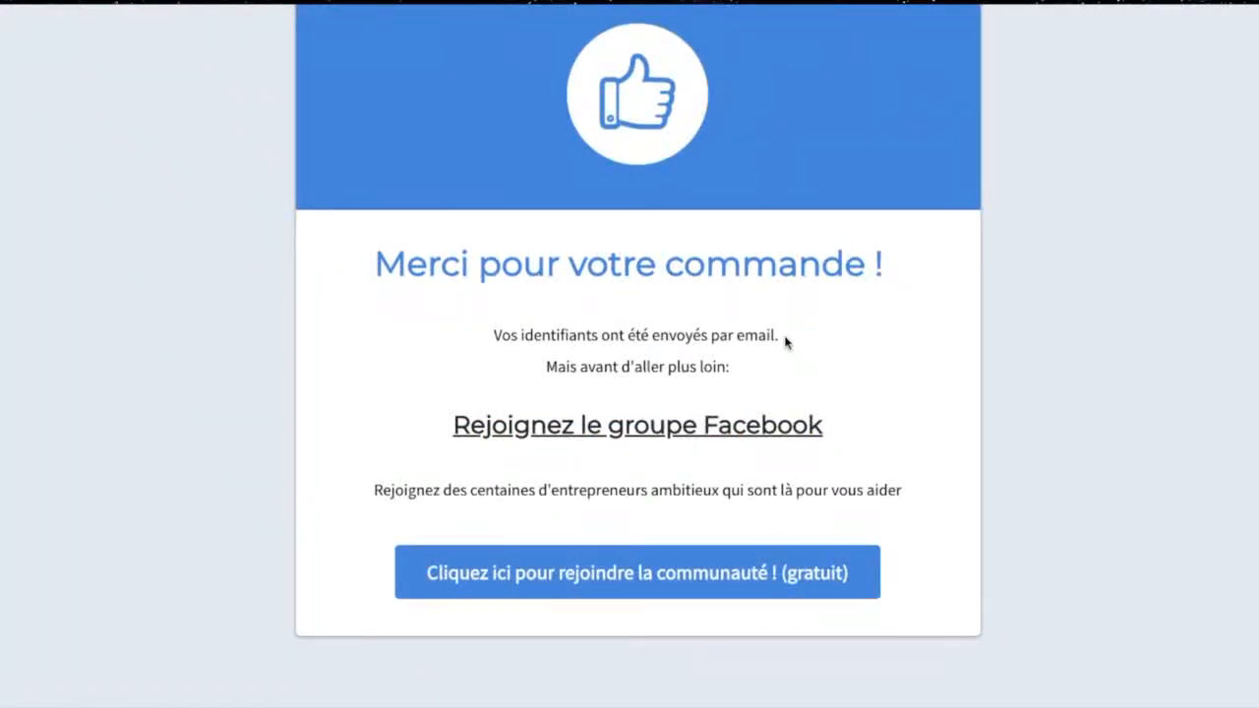
scroll(609, 147, up, 1)
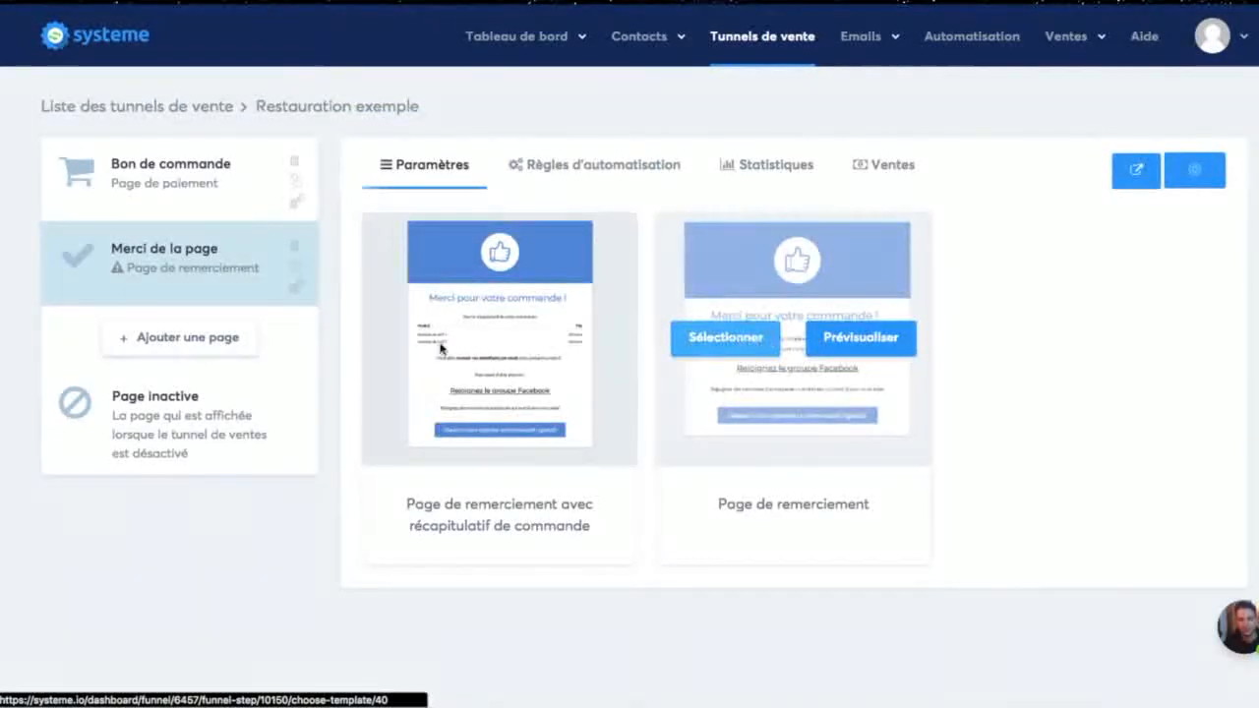
click(732, 340)
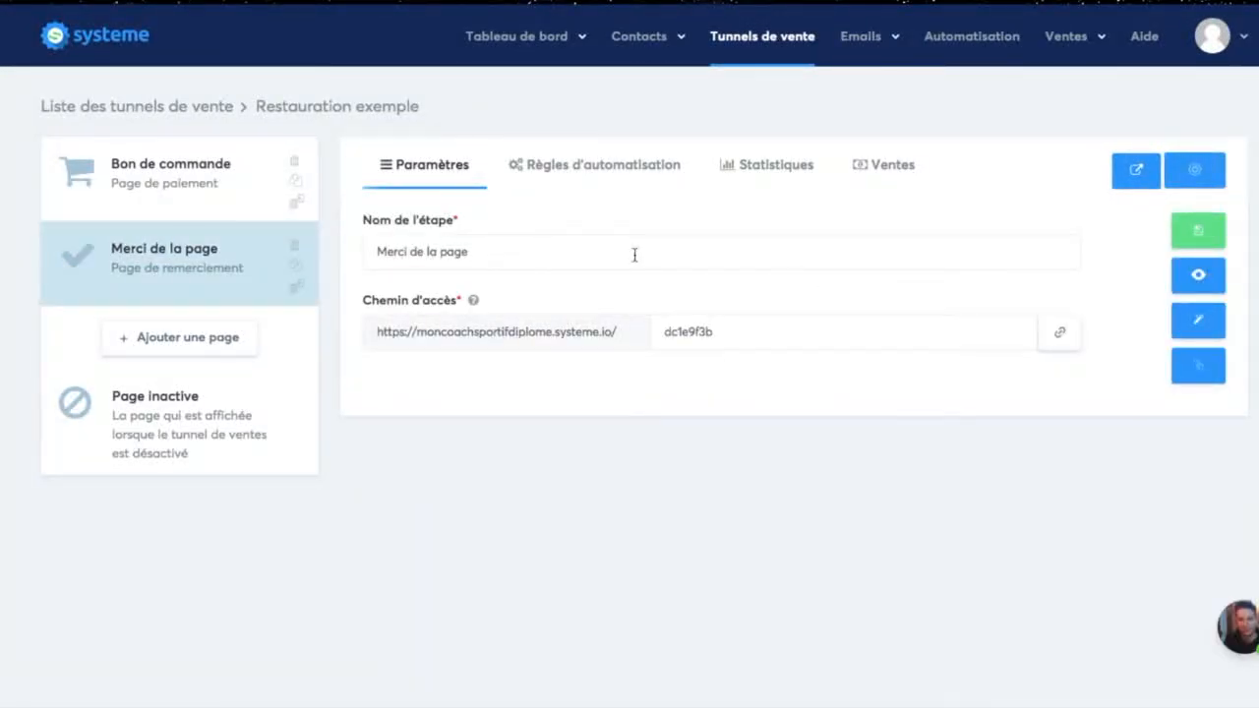
Step: Enter "Remerciement page Happy hour mon super restaurant" as the thank-you step's name and open its page for editing
click(484, 255)
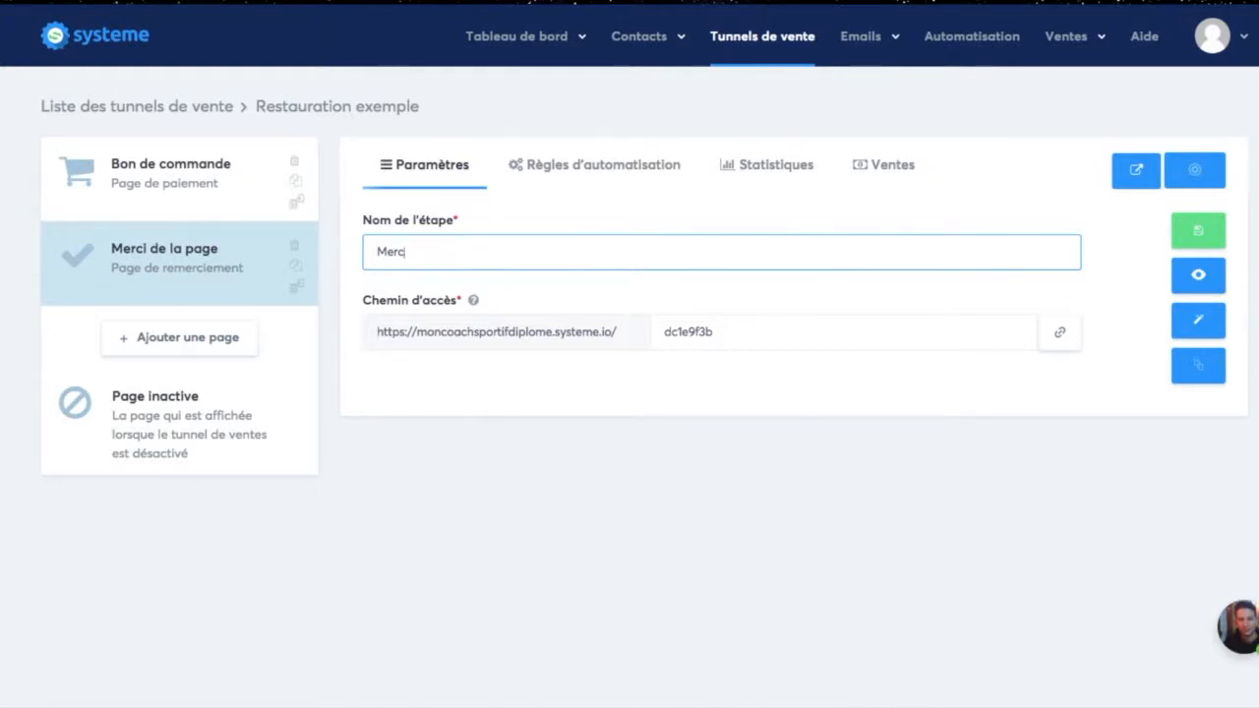
text(Remerciement page Happy hour mon super restaurant)
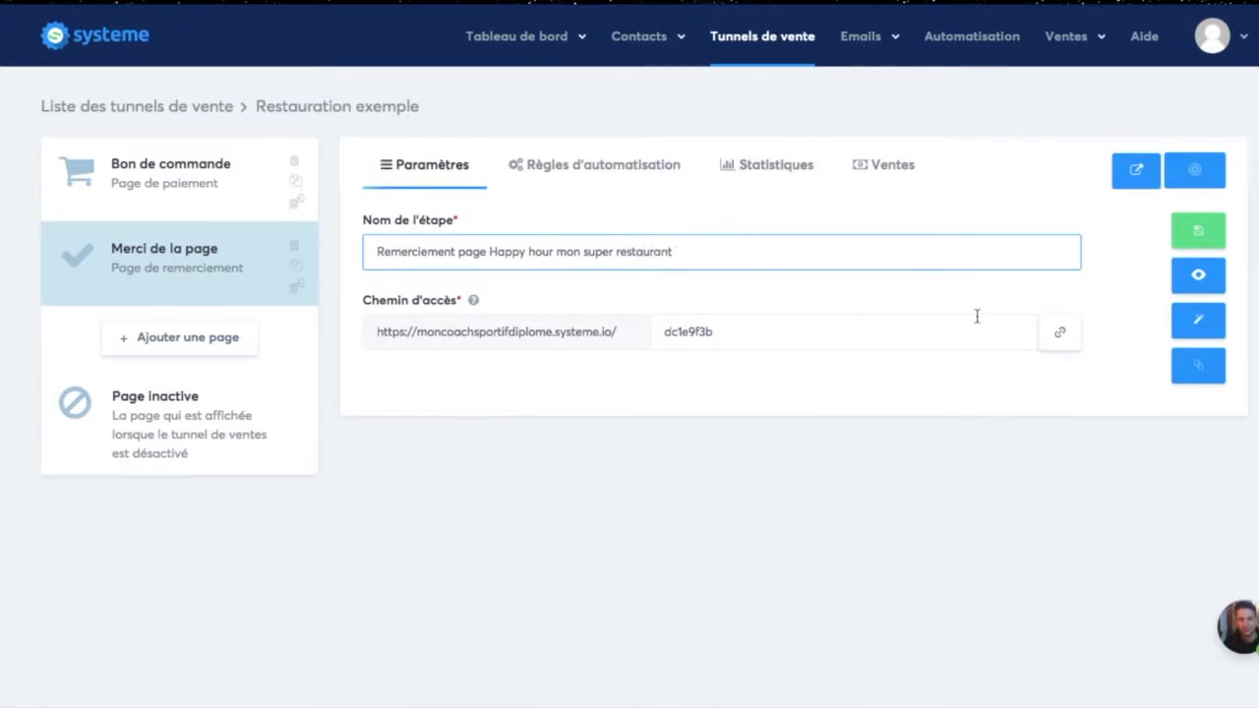
click(1192, 326)
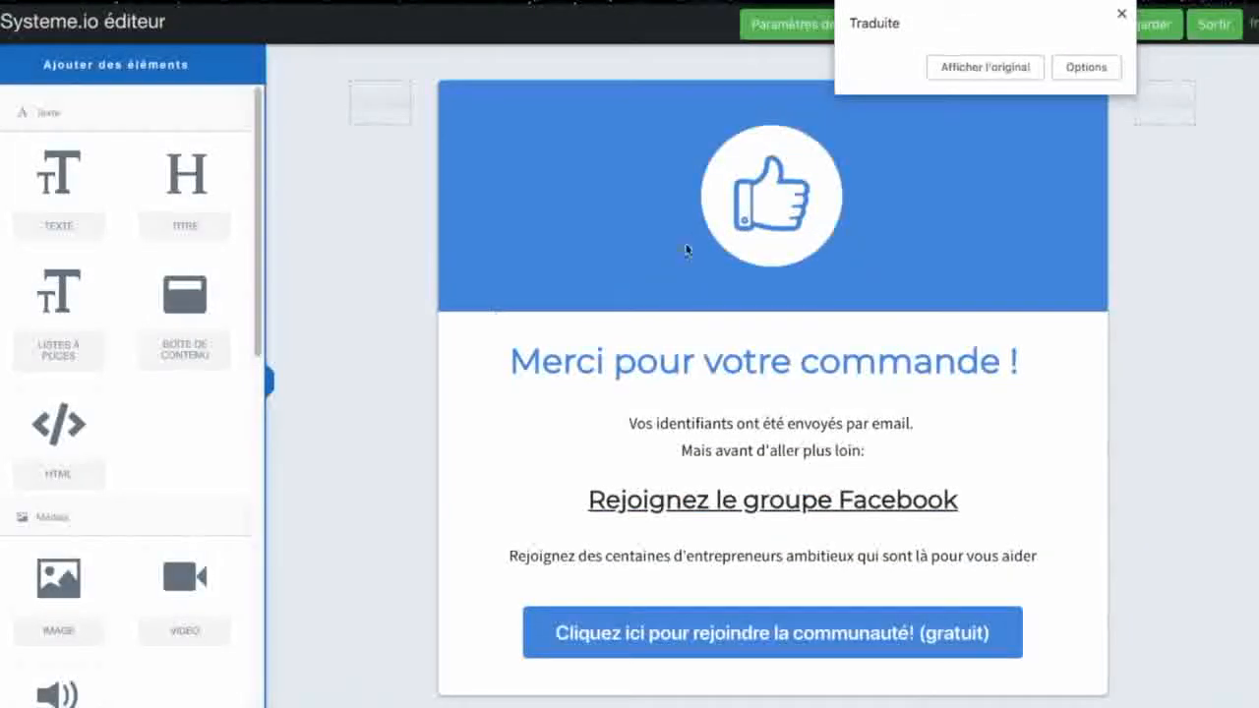
click(1121, 12)
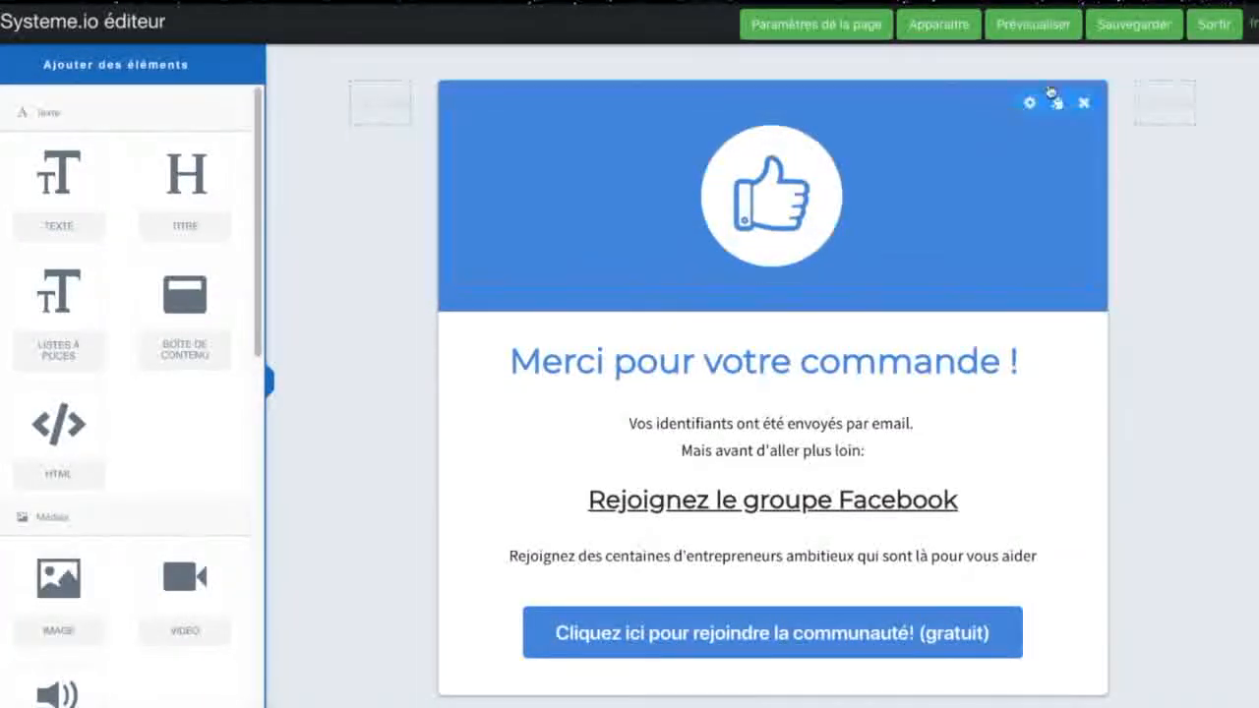
Step: Replace the thumbs-up image in the thank-you page's header with the happy hour.jpg picture
click(1019, 120)
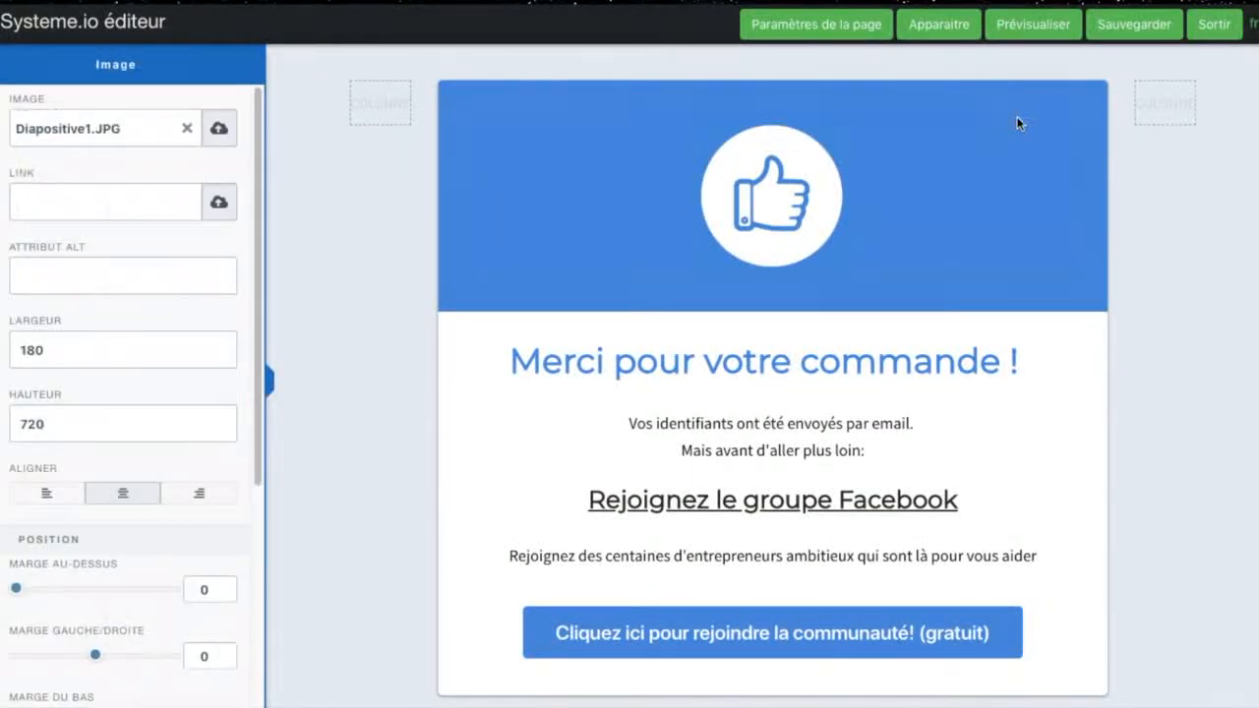
click(187, 130)
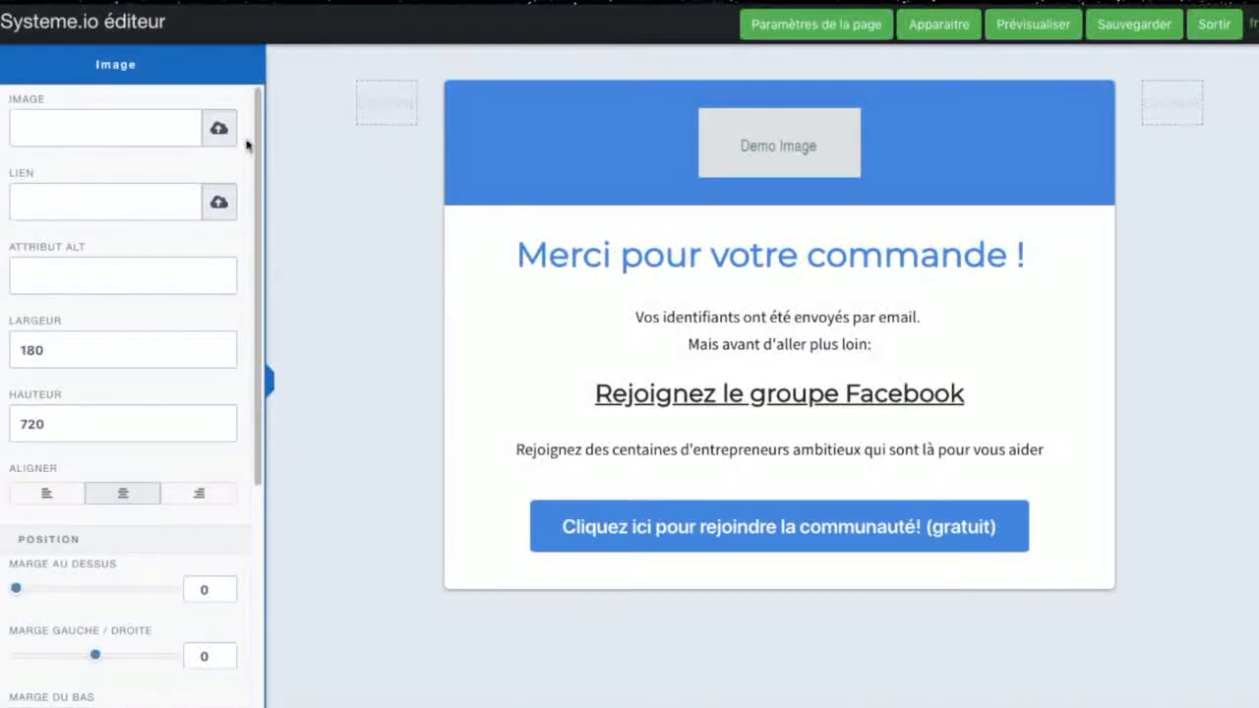
click(222, 132)
click(675, 161)
click(382, 216)
click(926, 600)
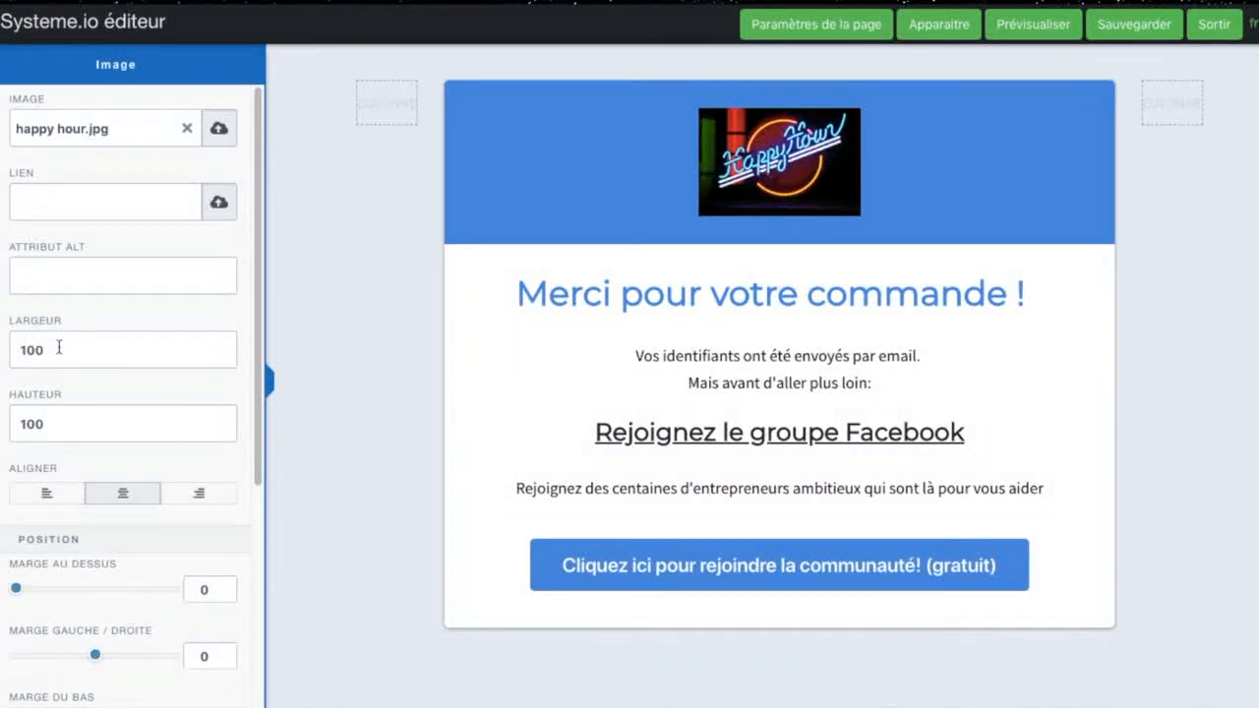
Step: Set the width of the thank-you page's header image to 1005
key(BackSpace)
key(BackSpace)
key(BackSpace)
text(200)
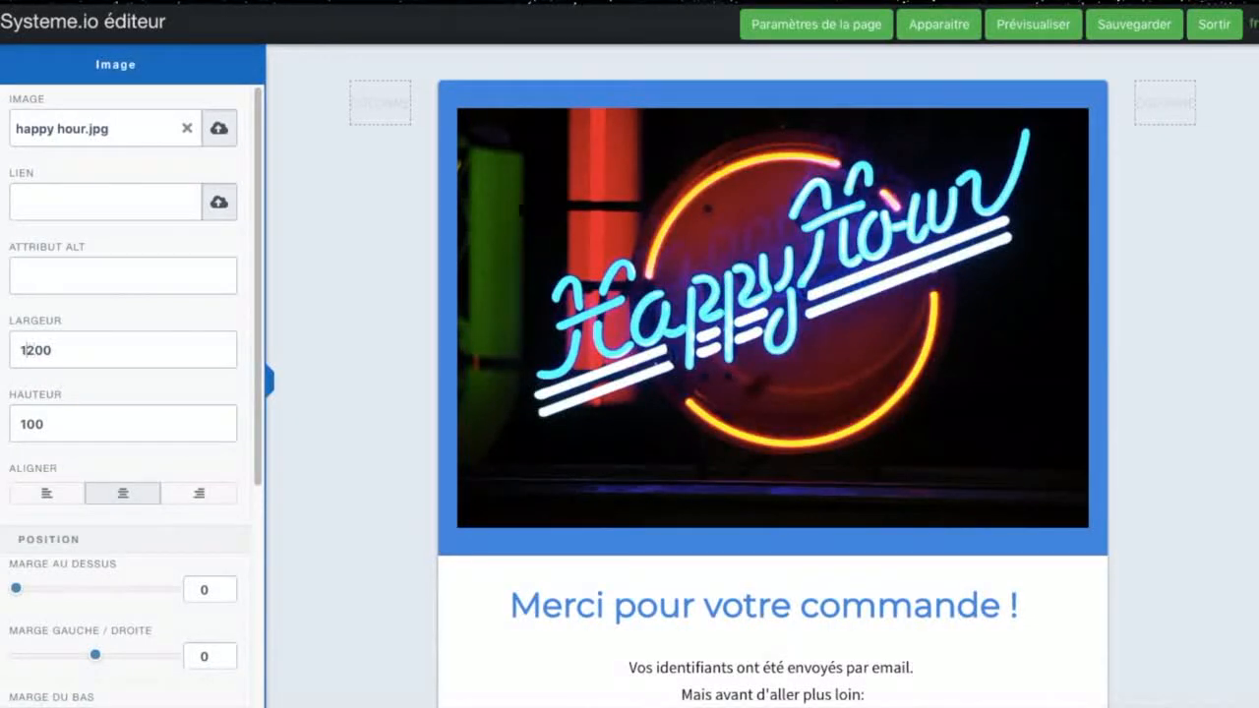
key(BackSpace)
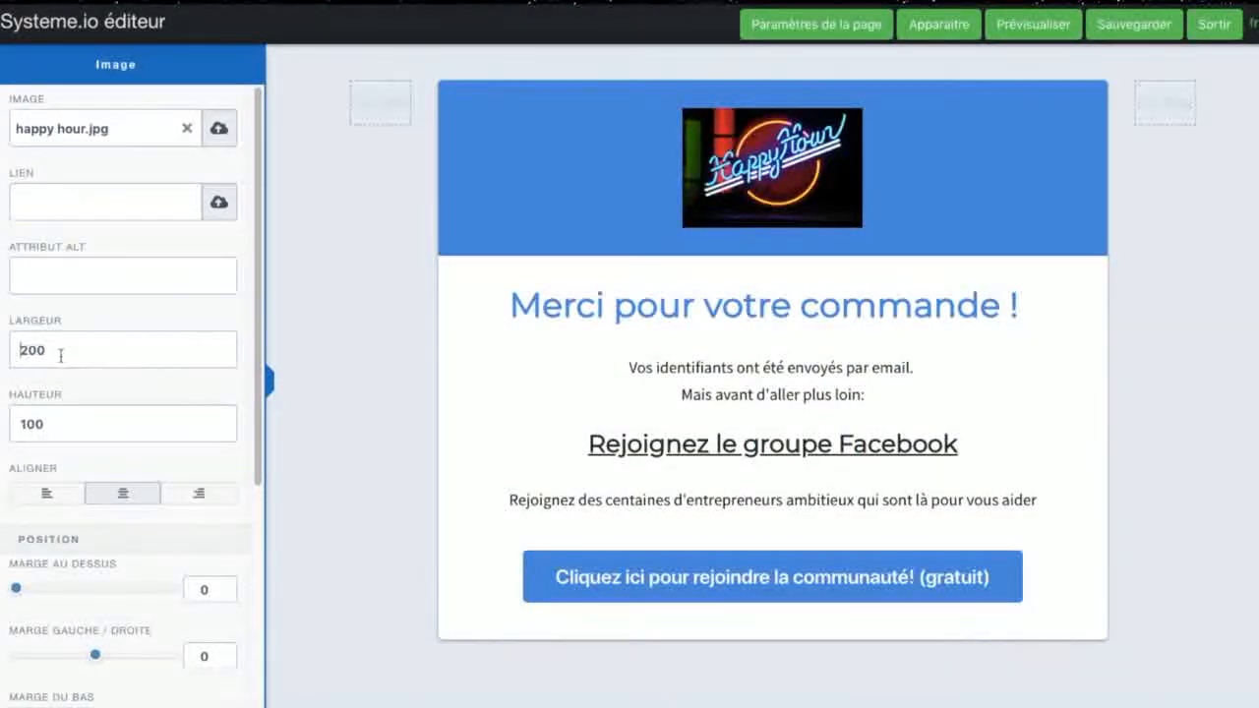
key(BackSpace)
text(1005)
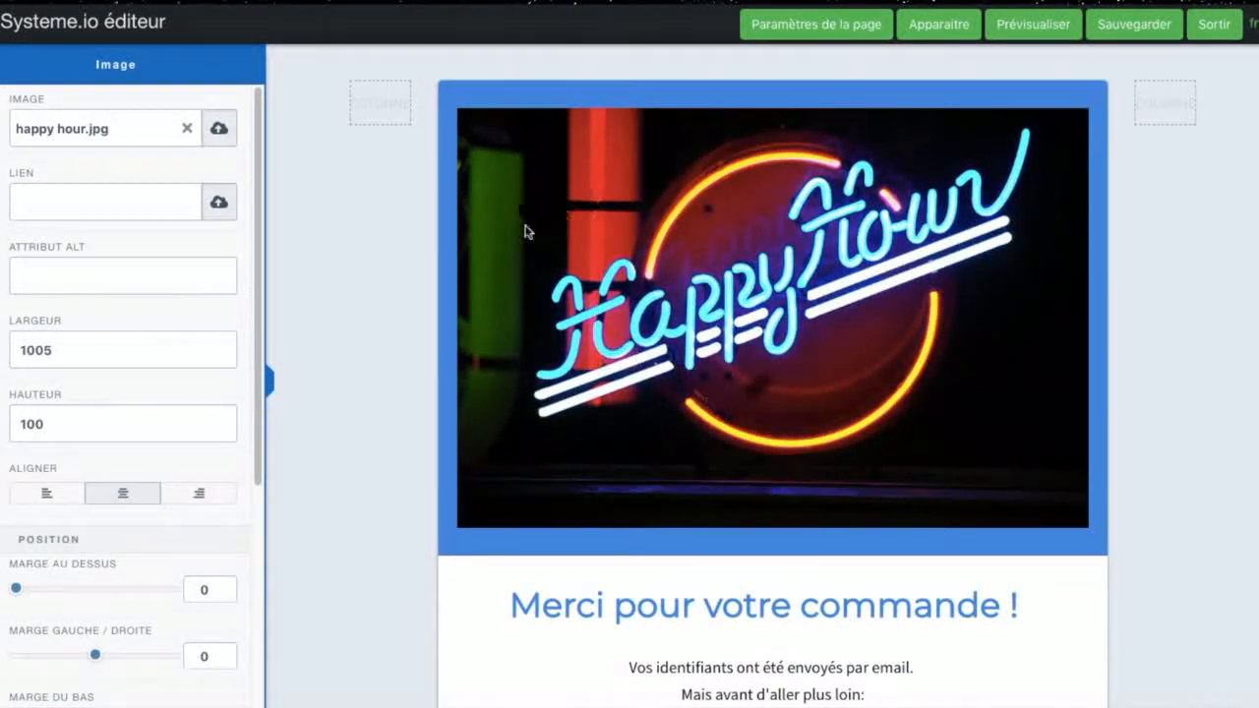
click(1174, 174)
scroll(1081, 360, down, 3)
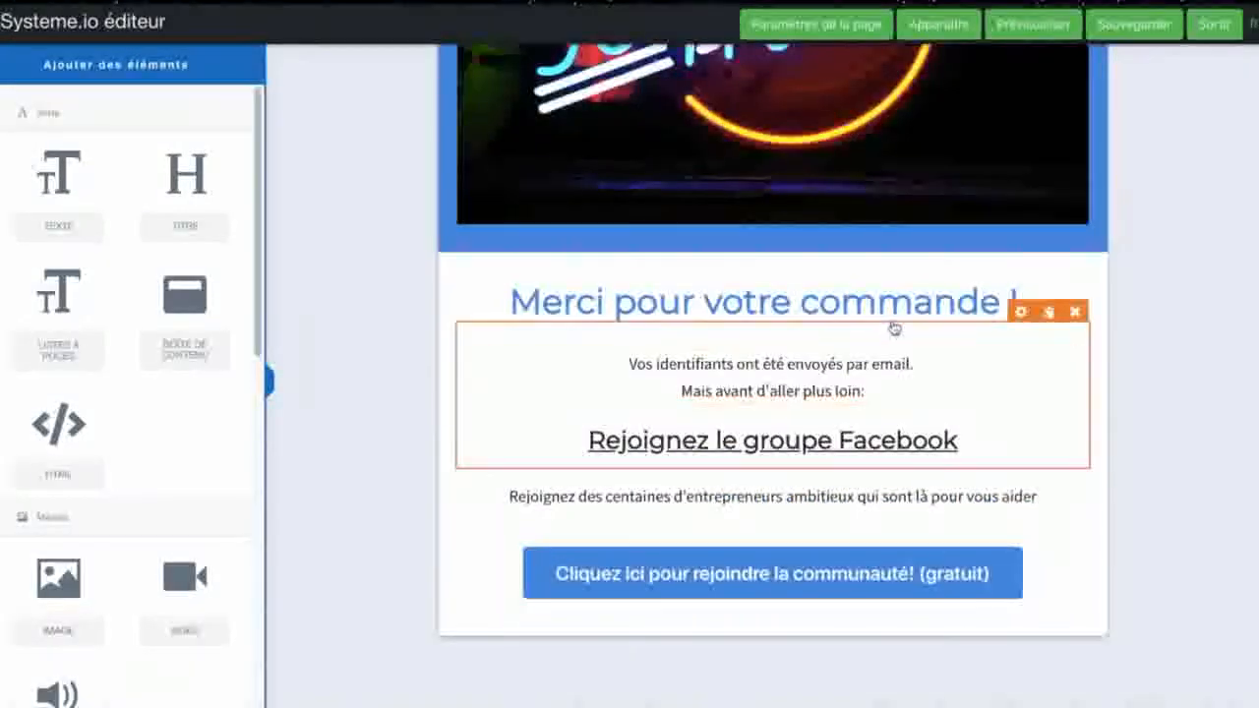
Step: Delete the text block about the login details sent by email from below the "Merci pour votre commande !" heading
click(1065, 319)
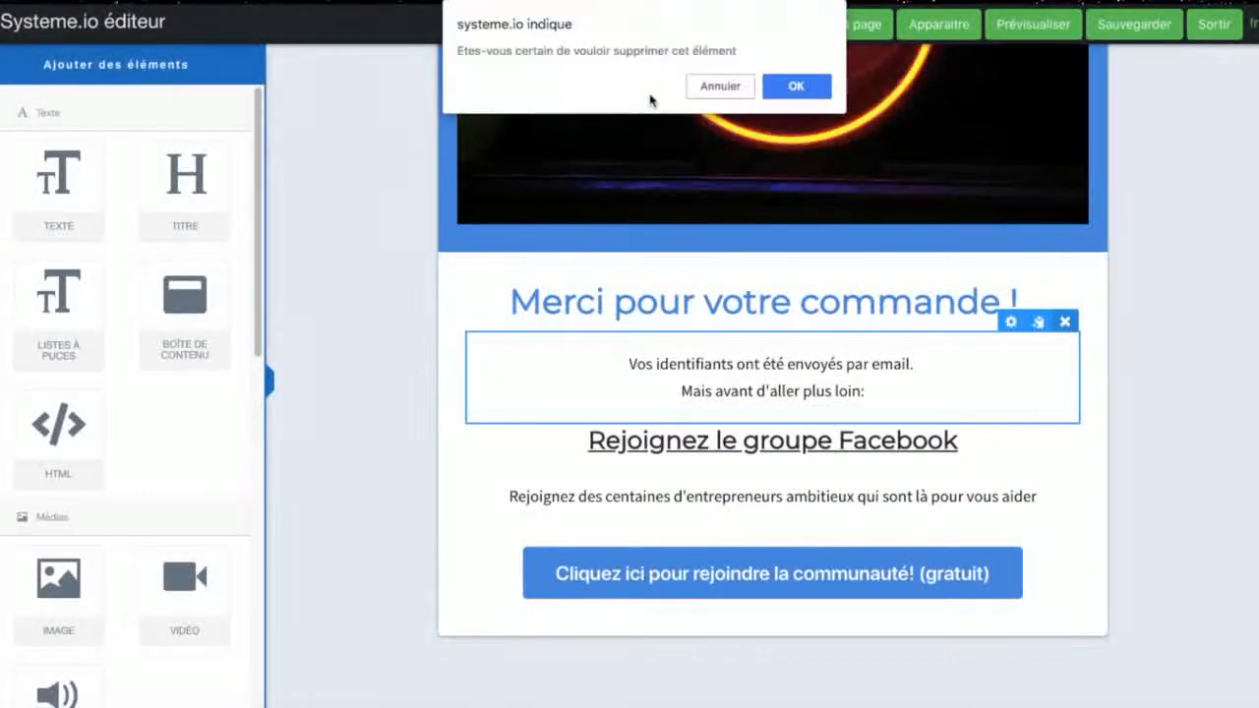
click(788, 82)
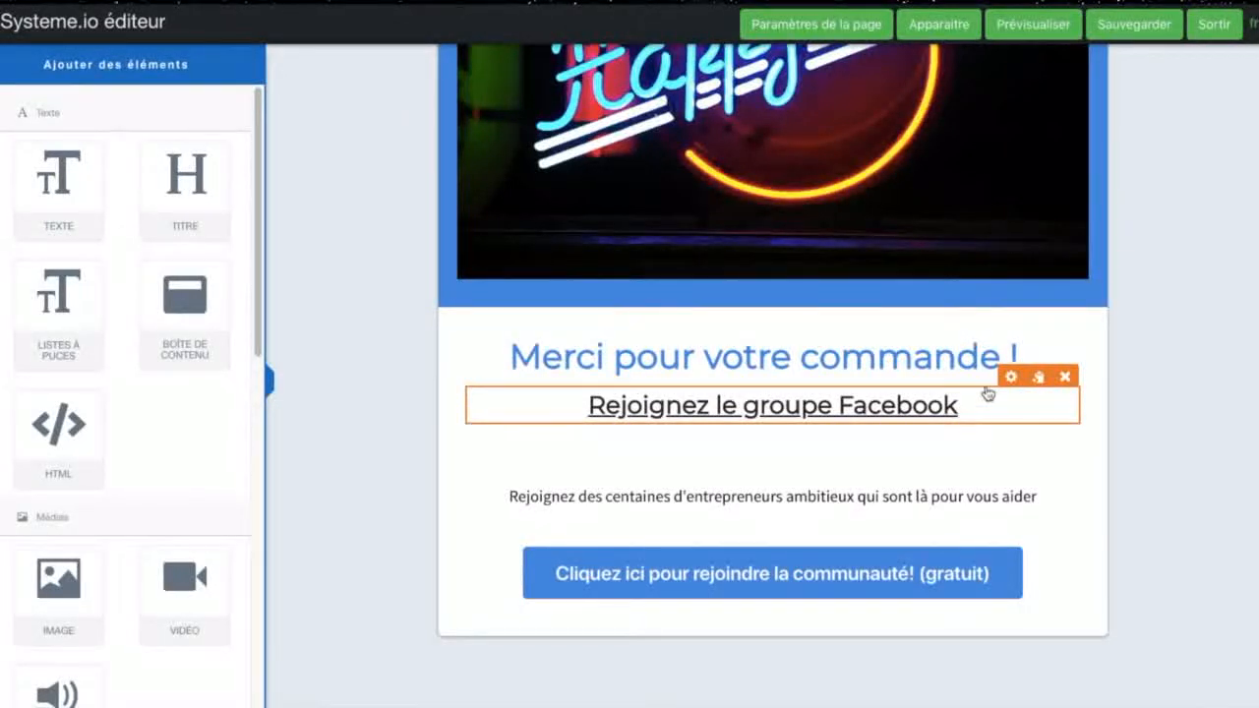
mouse_move(972, 413)
mouse_down()
mouse_move(640, 408)
mouse_move(969, 424)
mouse_up()
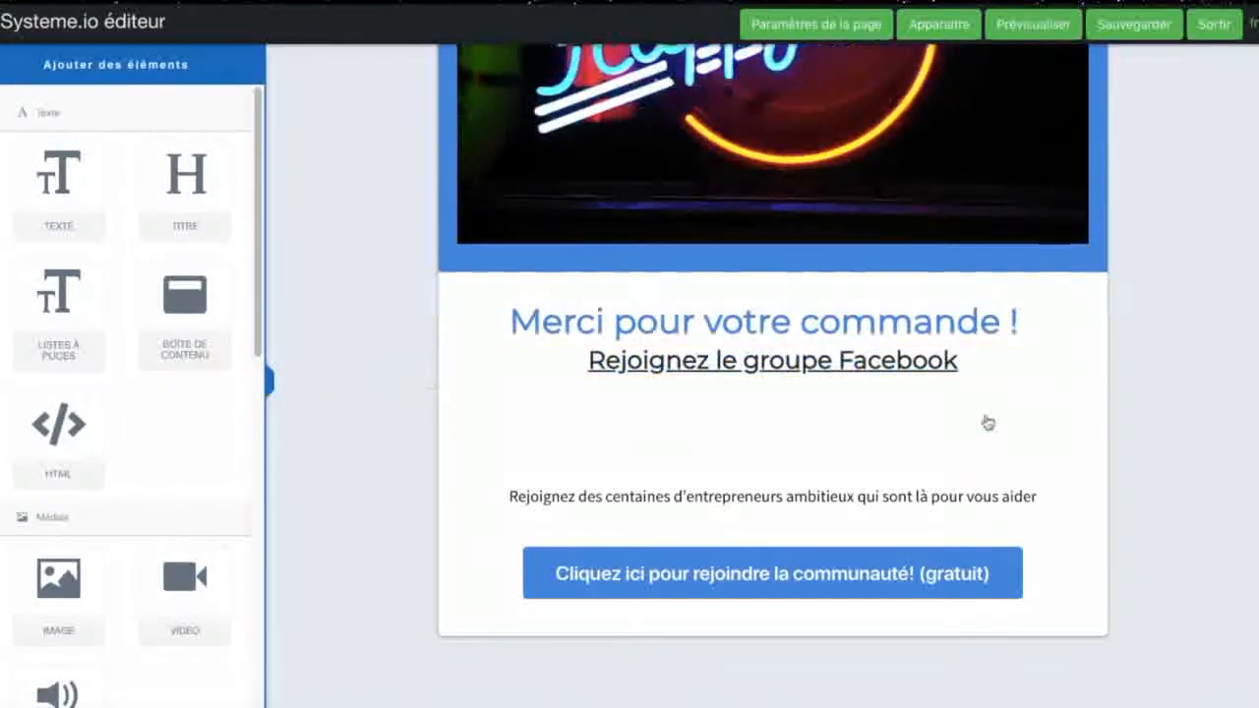
Step: Review the text settings of the "Rejoignez le groupe Facebook" line and open its link entry
click(1022, 335)
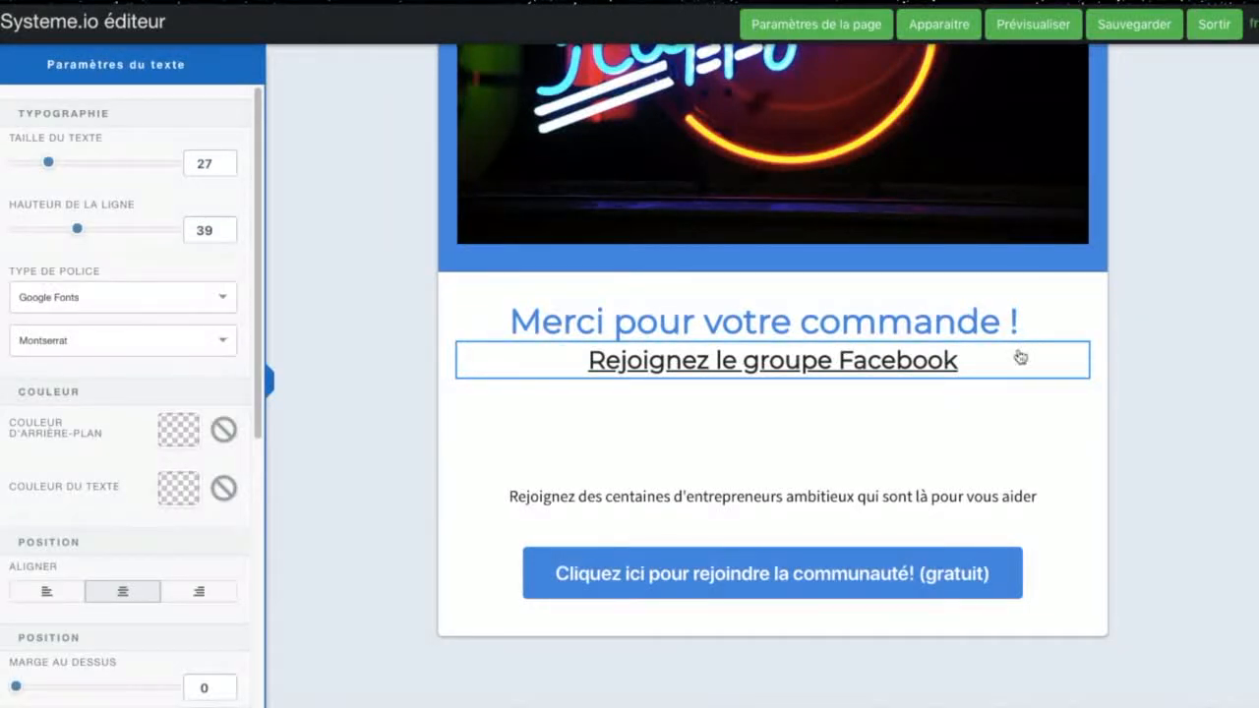
scroll(121, 446, down, 1)
scroll(121, 442, down, 5)
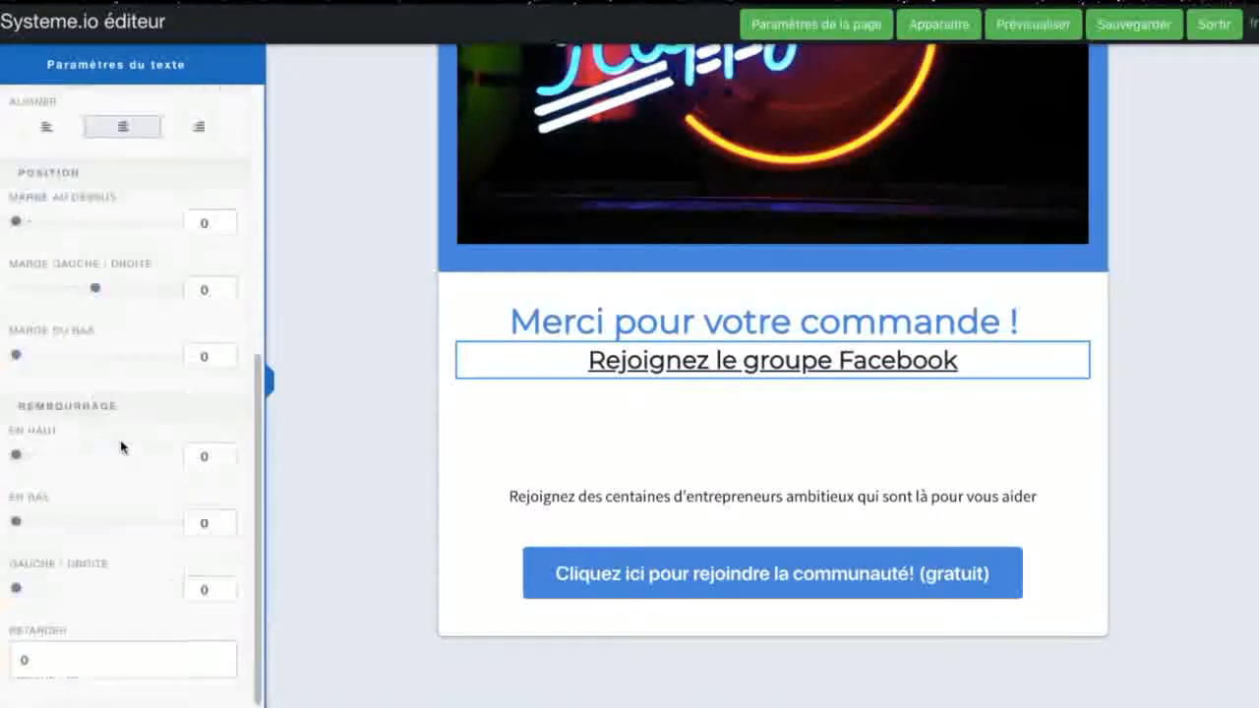
scroll(126, 438, up, 6)
click(691, 366)
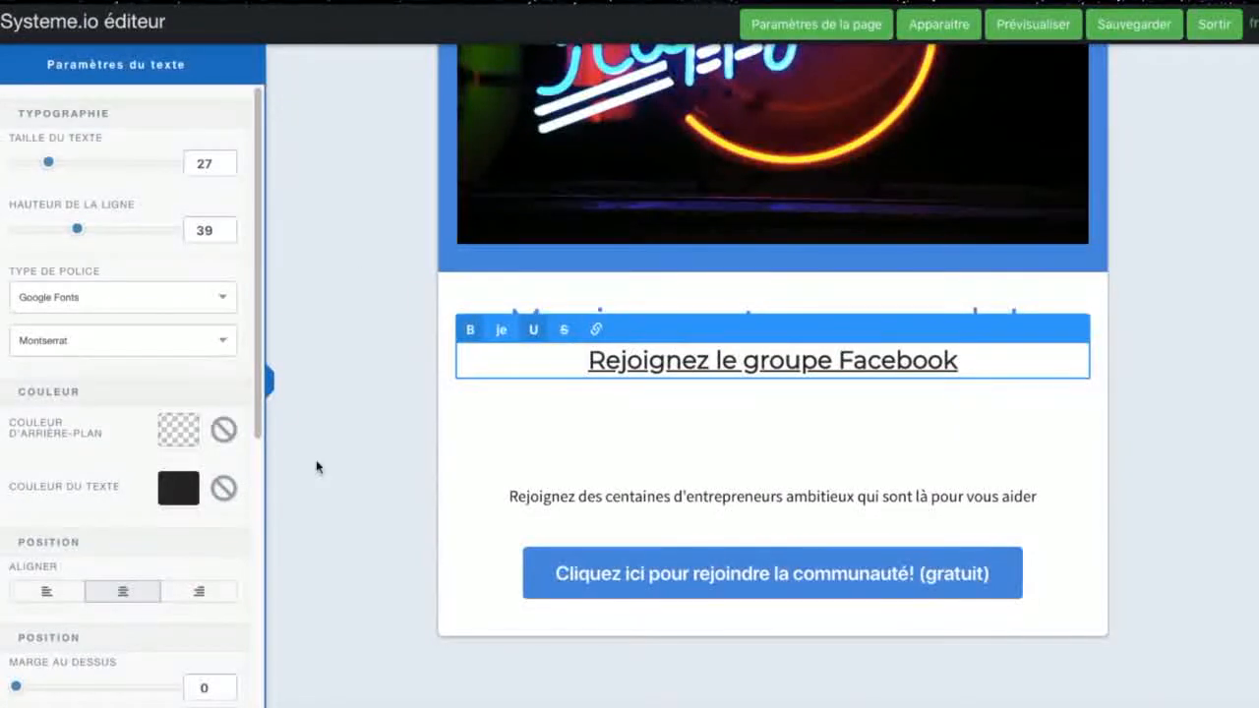
scroll(143, 647, down, 4)
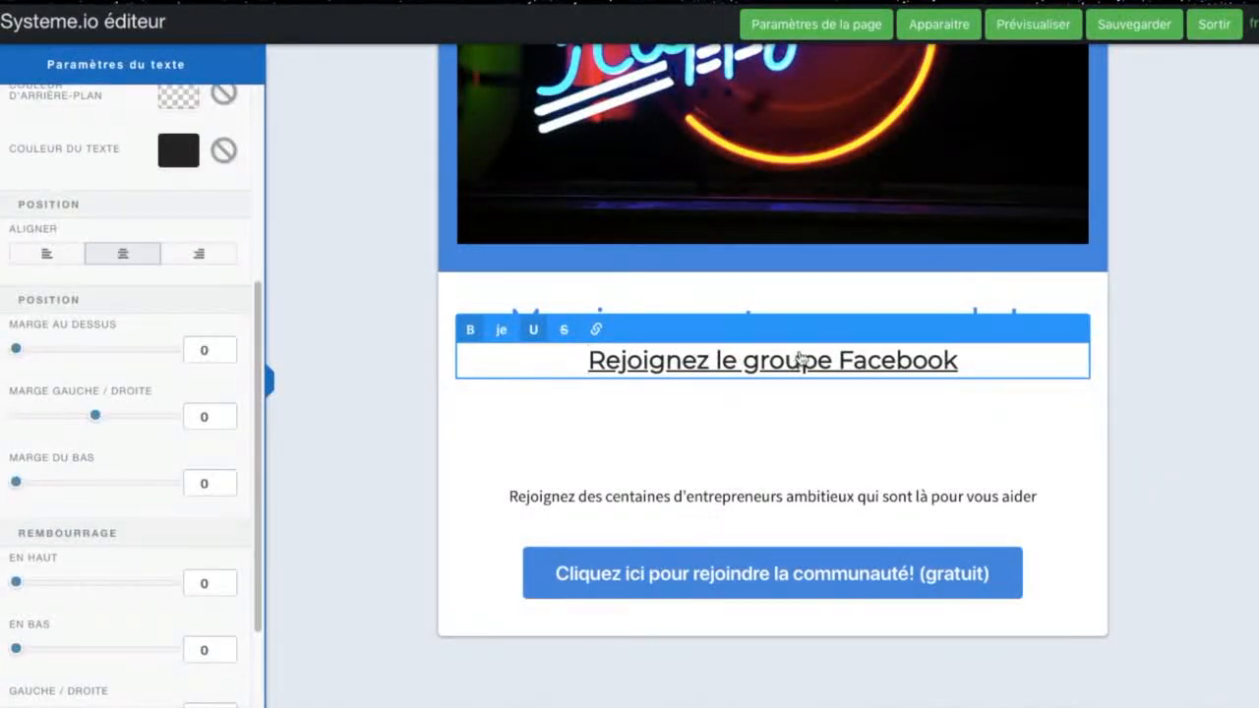
click(595, 329)
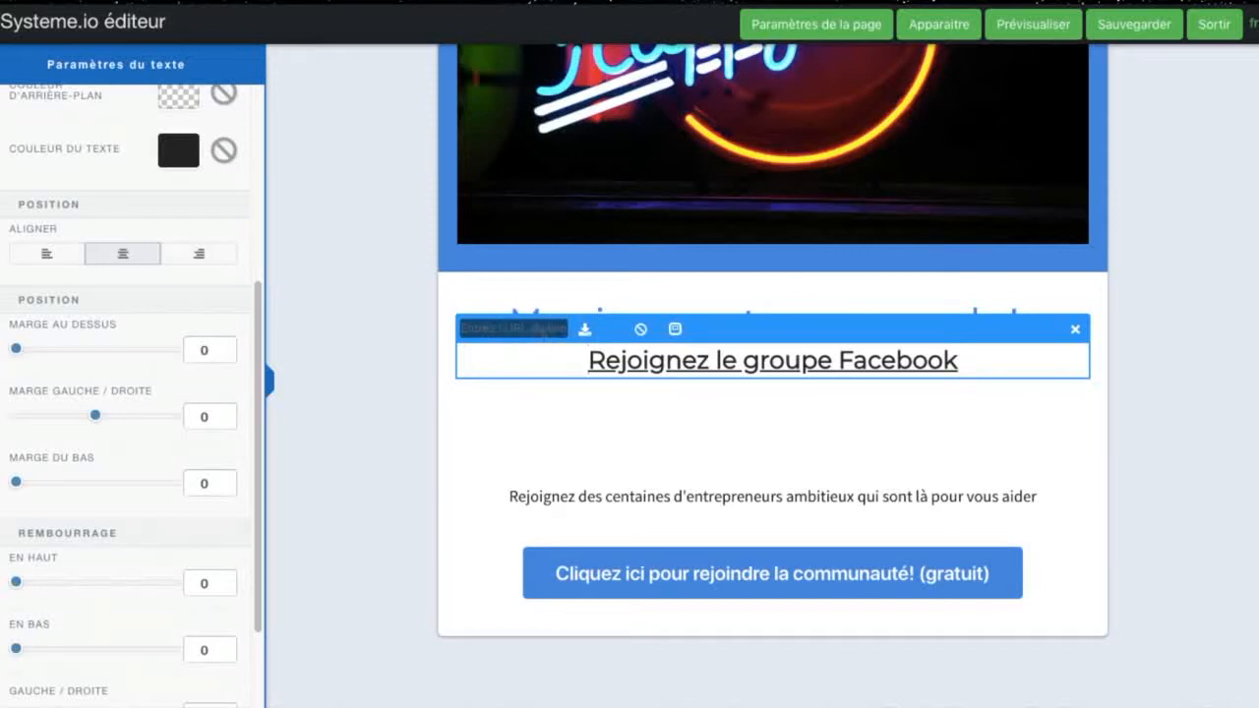
Step: Move the "Rejoignez le groupe Facebook" line above the "Merci pour votre commande !" heading and open its link entry
drag(969, 360, 509, 314)
click(725, 309)
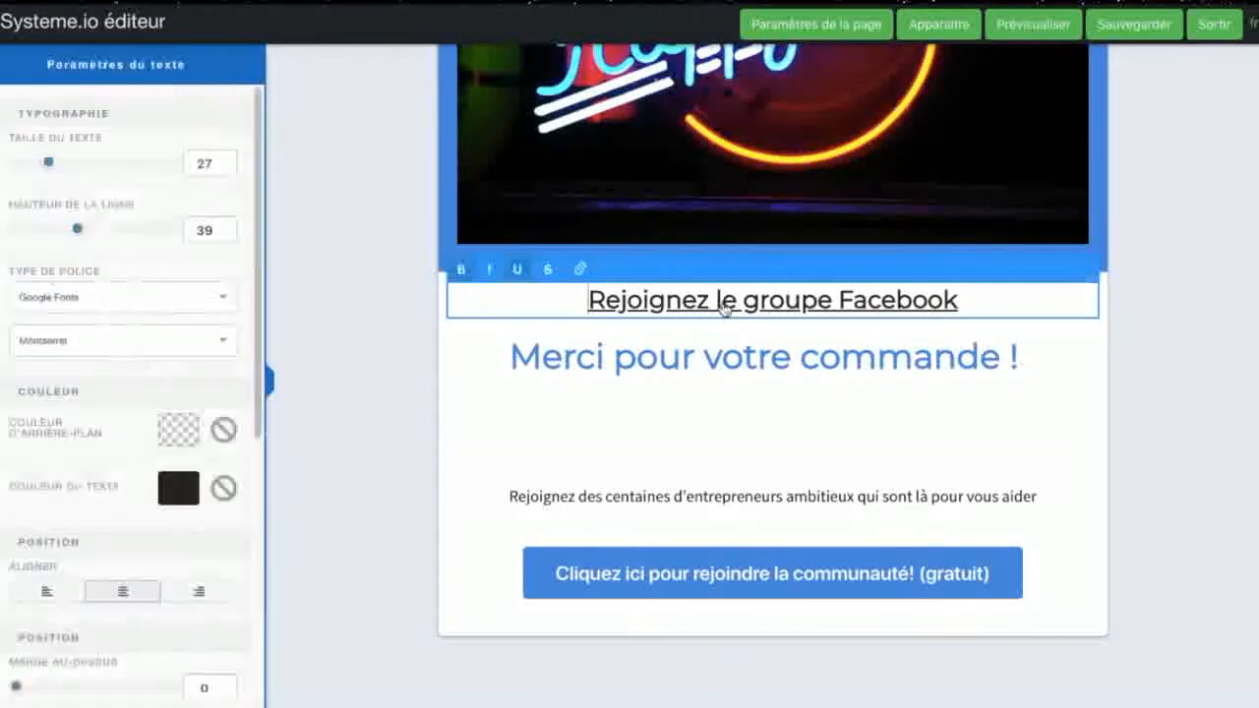
click(587, 269)
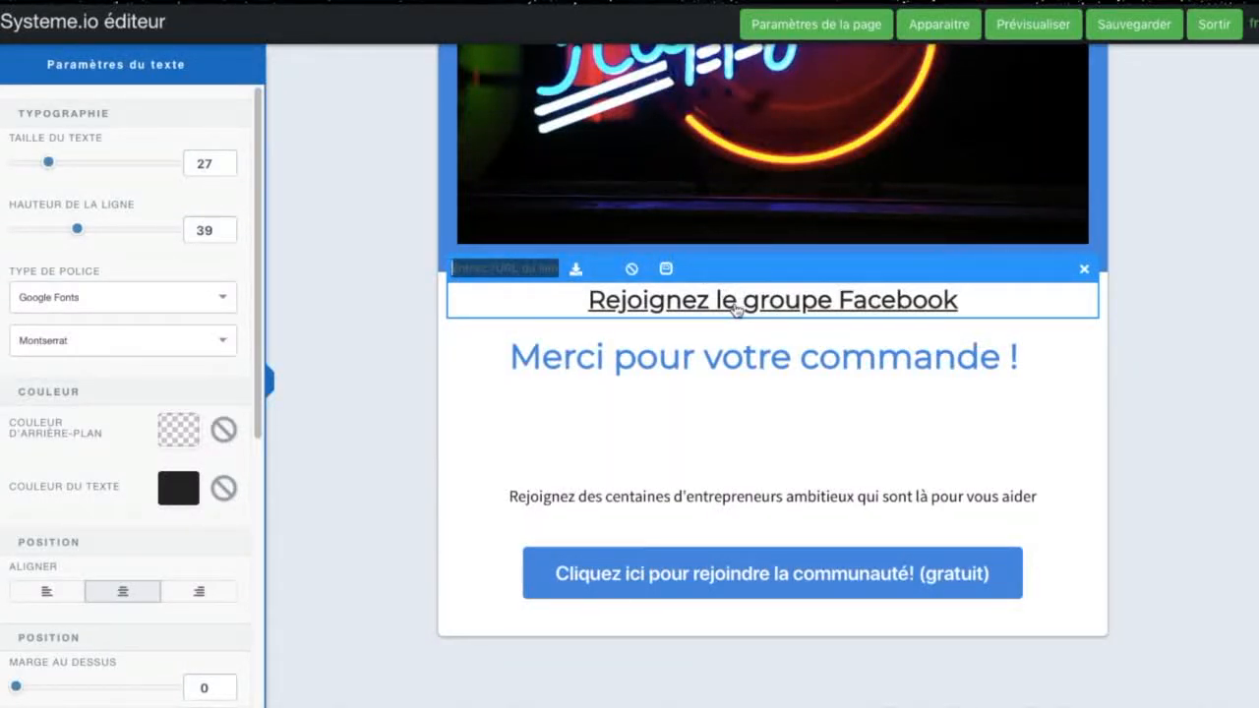
click(770, 428)
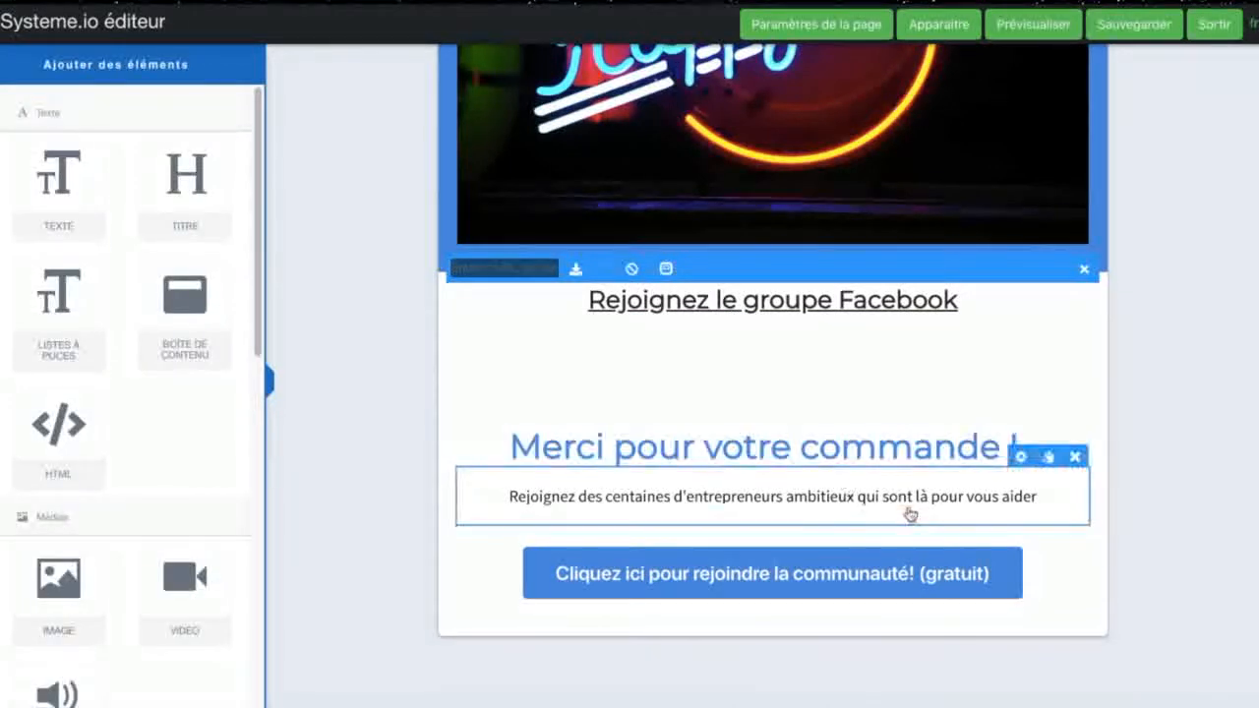
Step: Delete the "Rejoignez des centaines d'entrepreneurs ambitieux" text above the community button, together with its emptied column block
click(1066, 476)
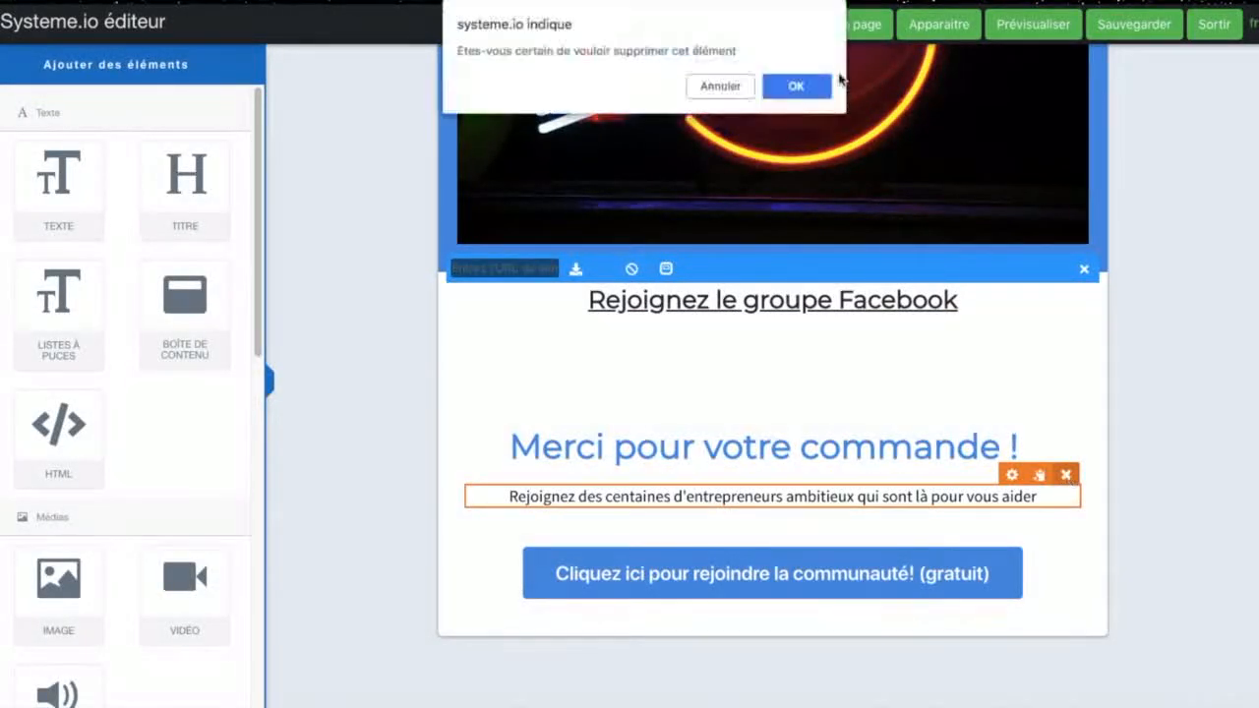
click(799, 86)
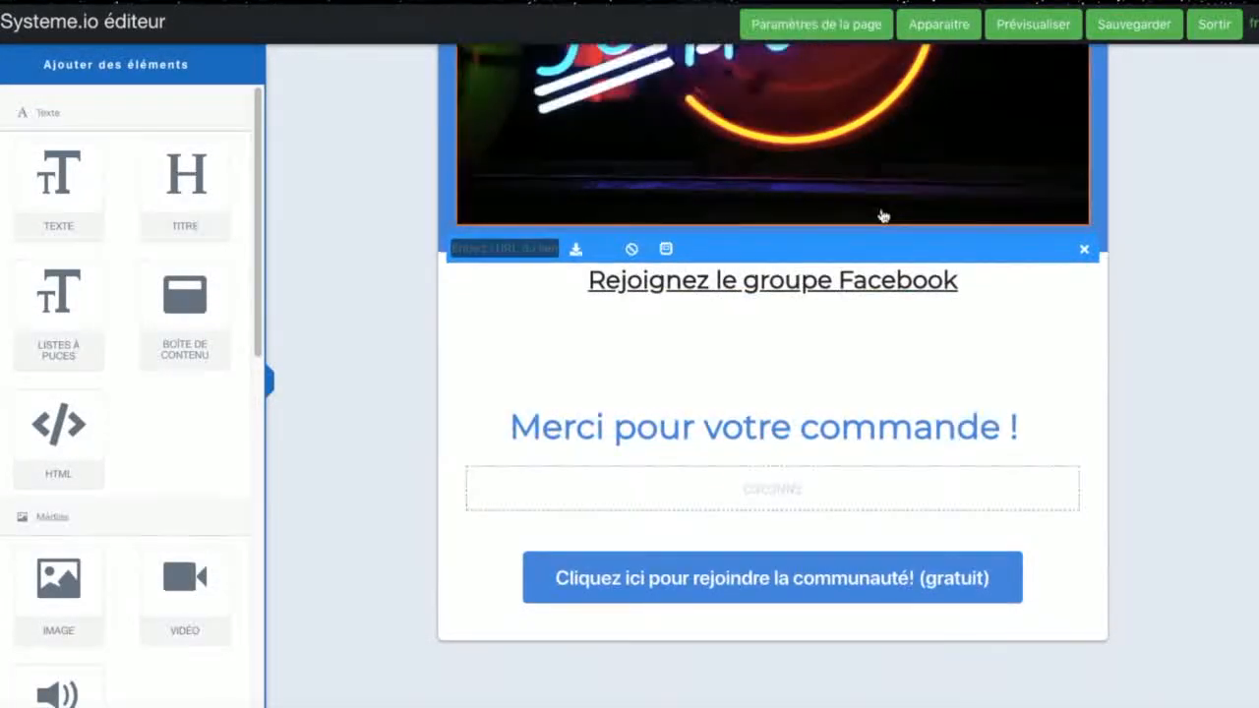
click(1074, 437)
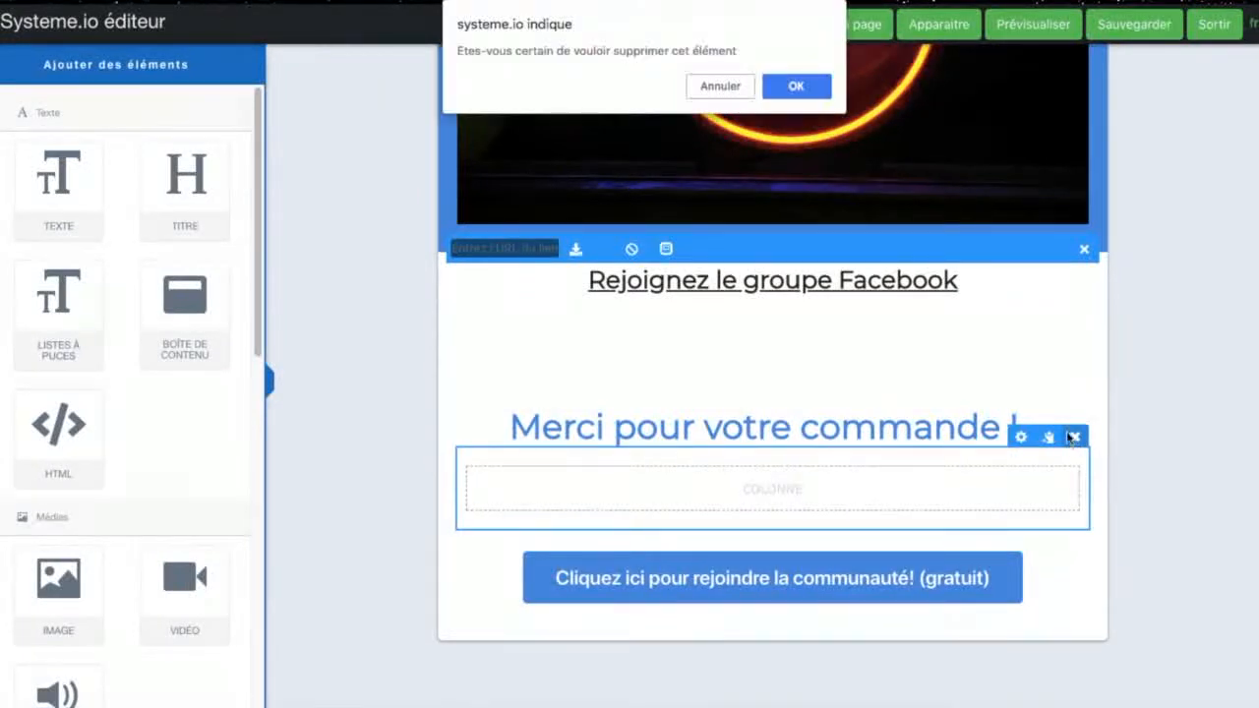
click(815, 88)
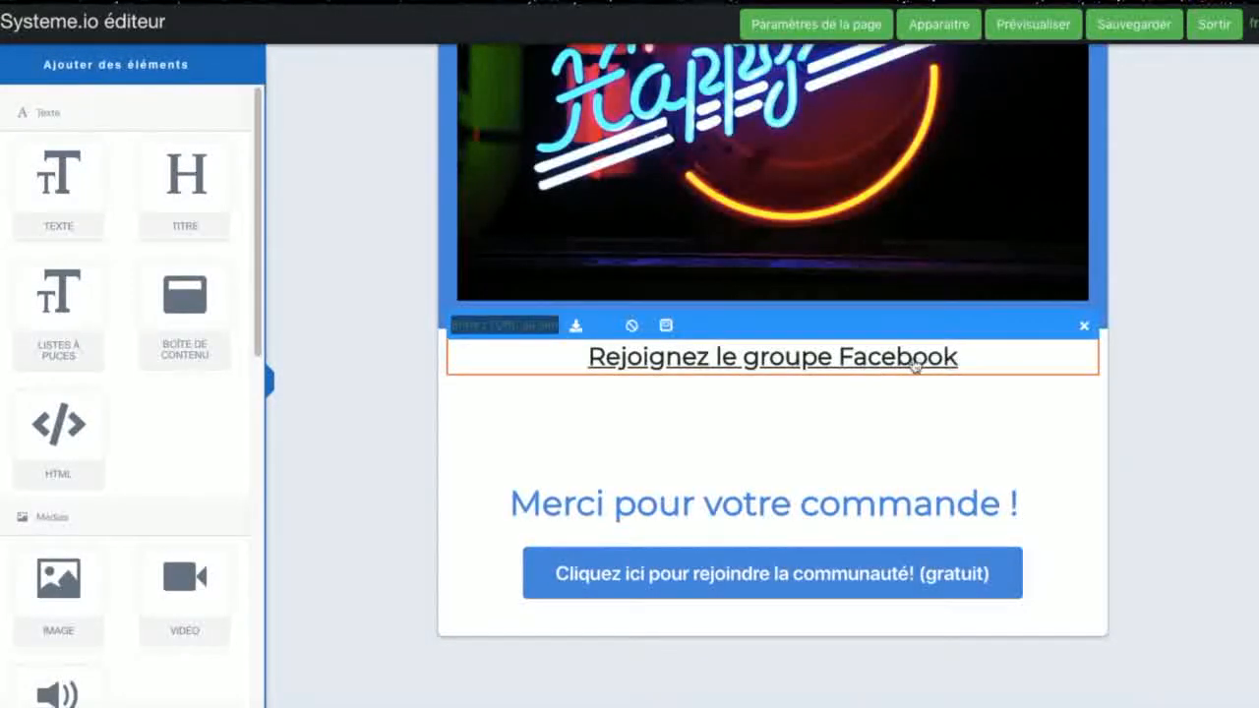
Step: Close the link entry of the "Rejoignez le groupe Facebook" line and save the thank-you page
click(914, 362)
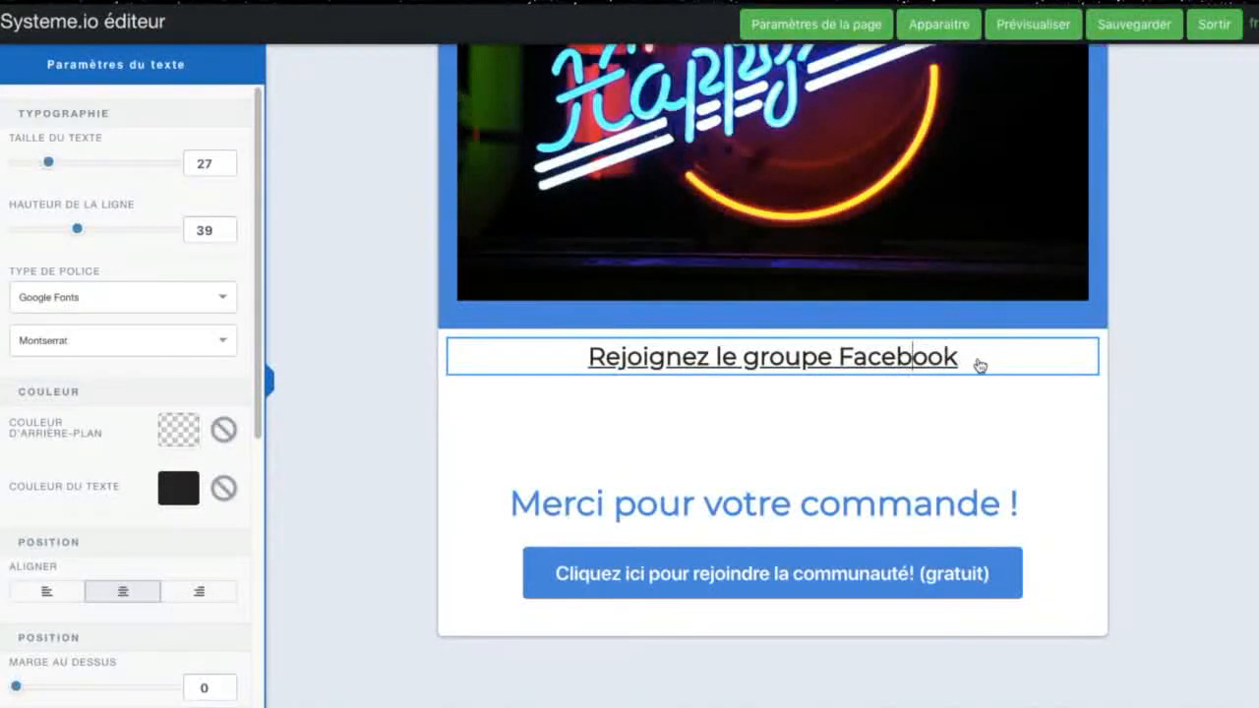
click(1086, 425)
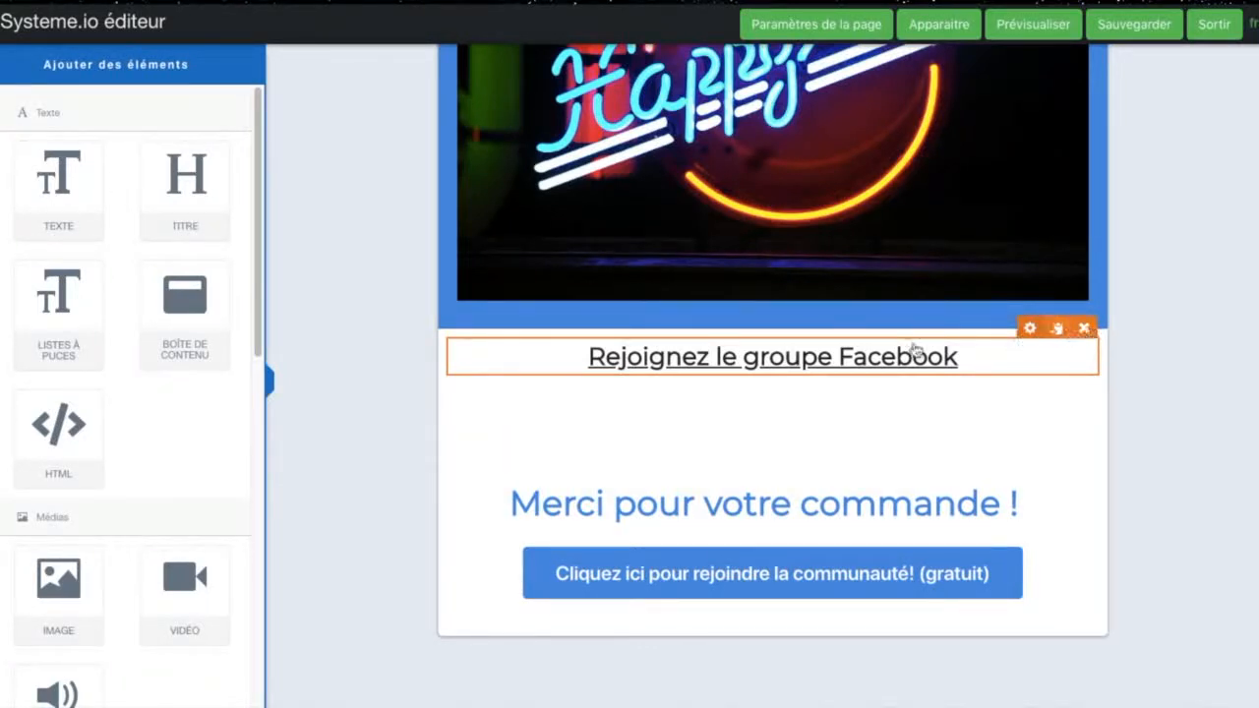
click(1155, 28)
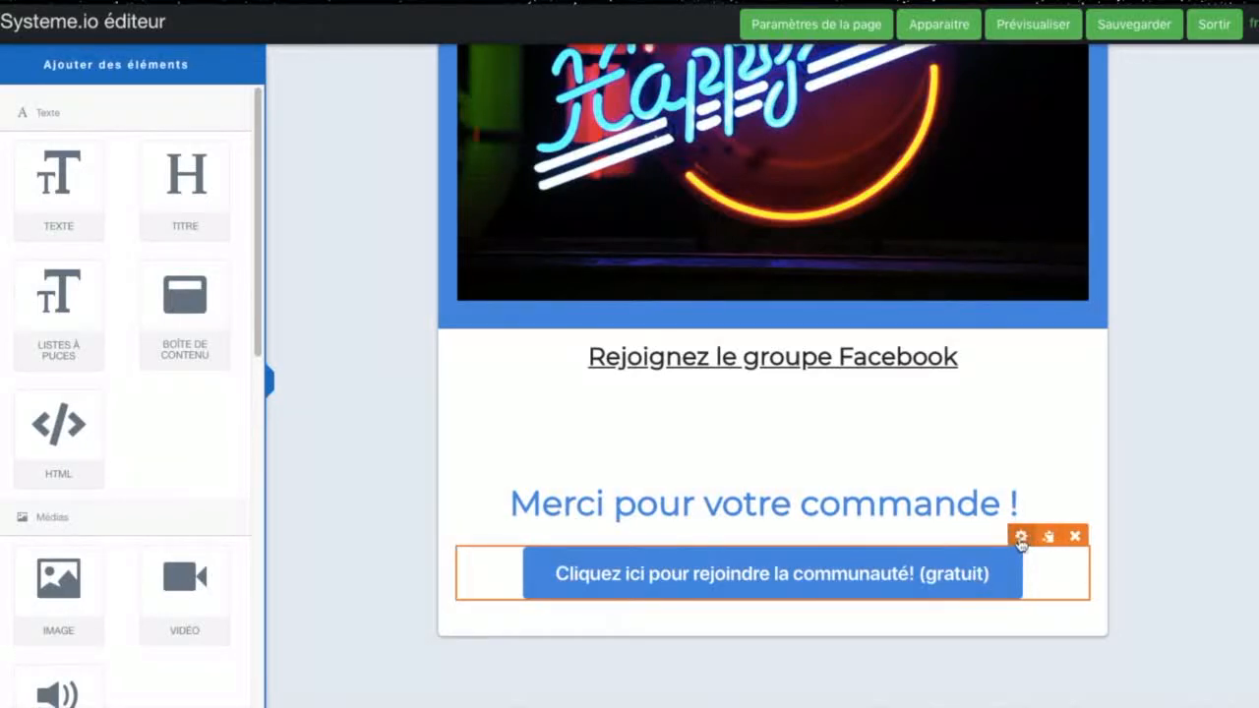
Step: Review the settings of the "Cliquez ici pour rejoindre la communauté! (gratuit)" button, save the thank-you page and leave the editor
click(1022, 538)
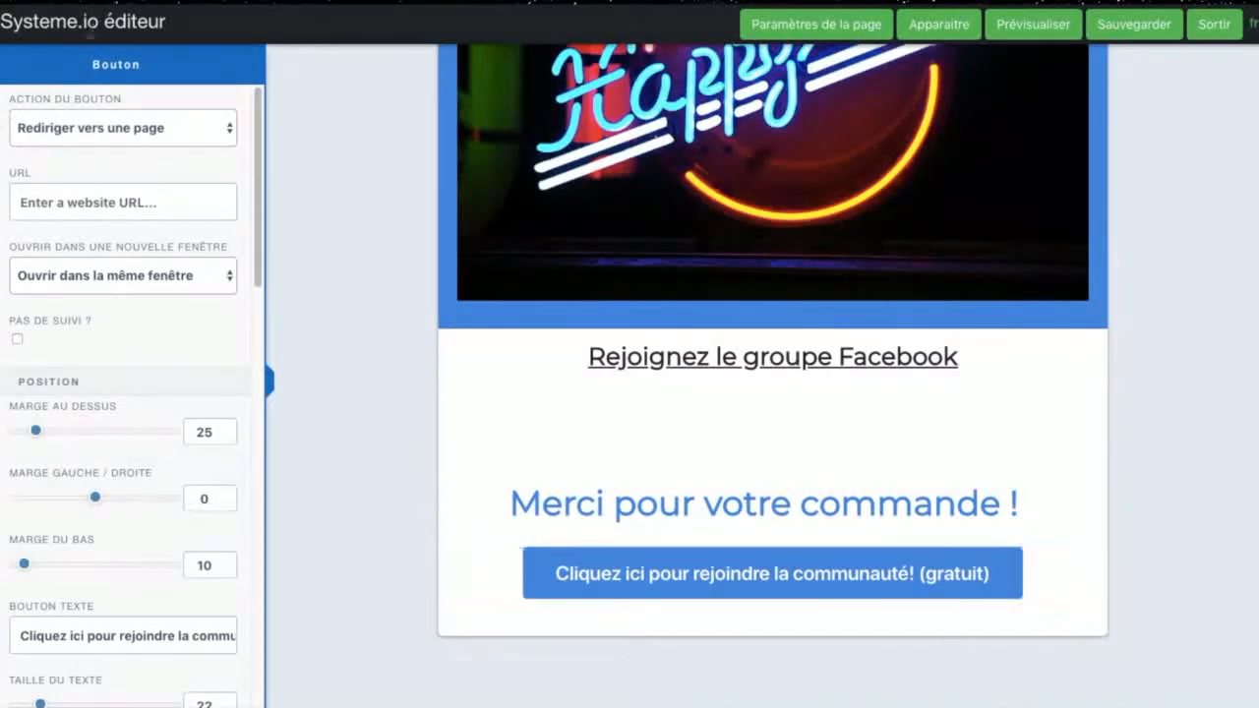
scroll(128, 571, down, 4)
scroll(141, 345, up, 1)
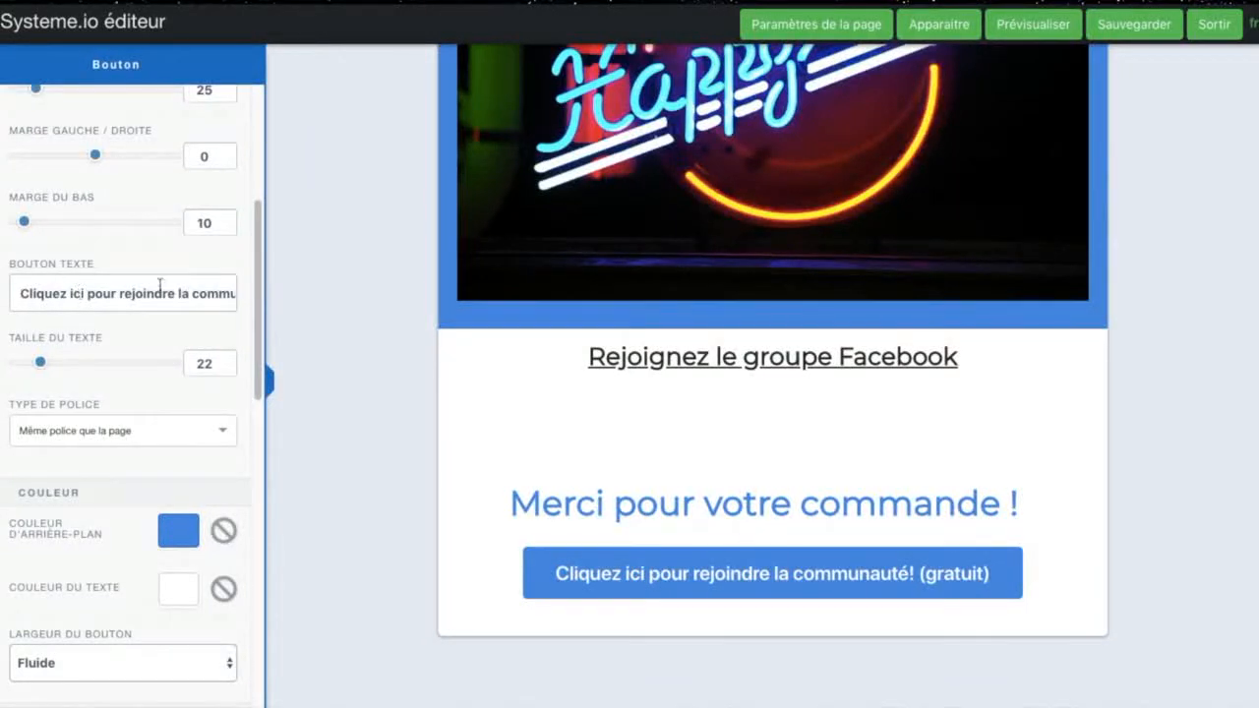
scroll(155, 399, down, 9)
scroll(154, 413, up, 2)
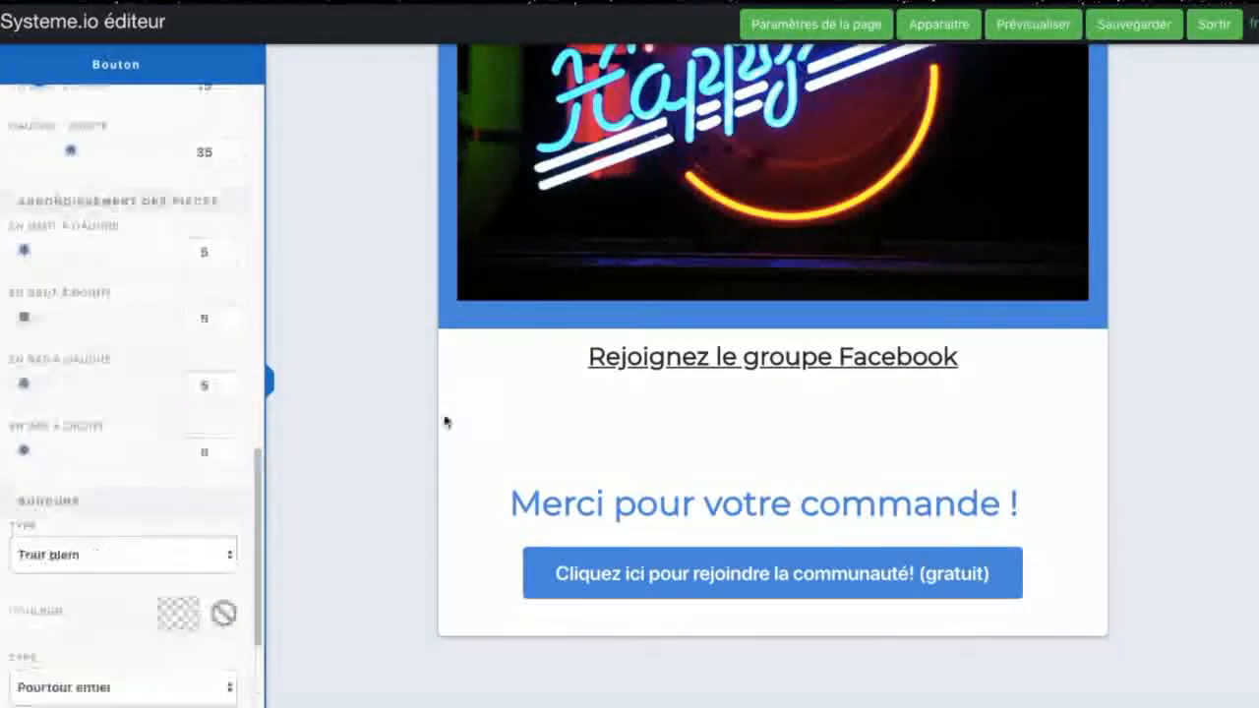
click(1121, 24)
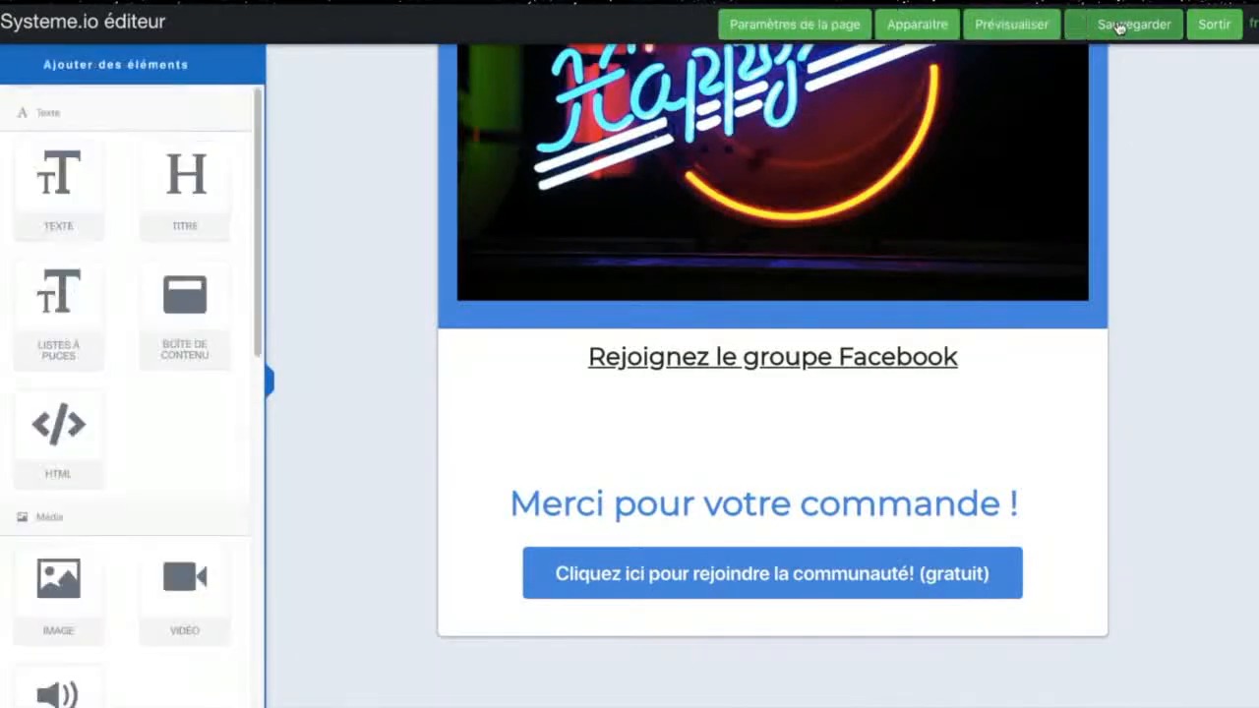
click(1202, 23)
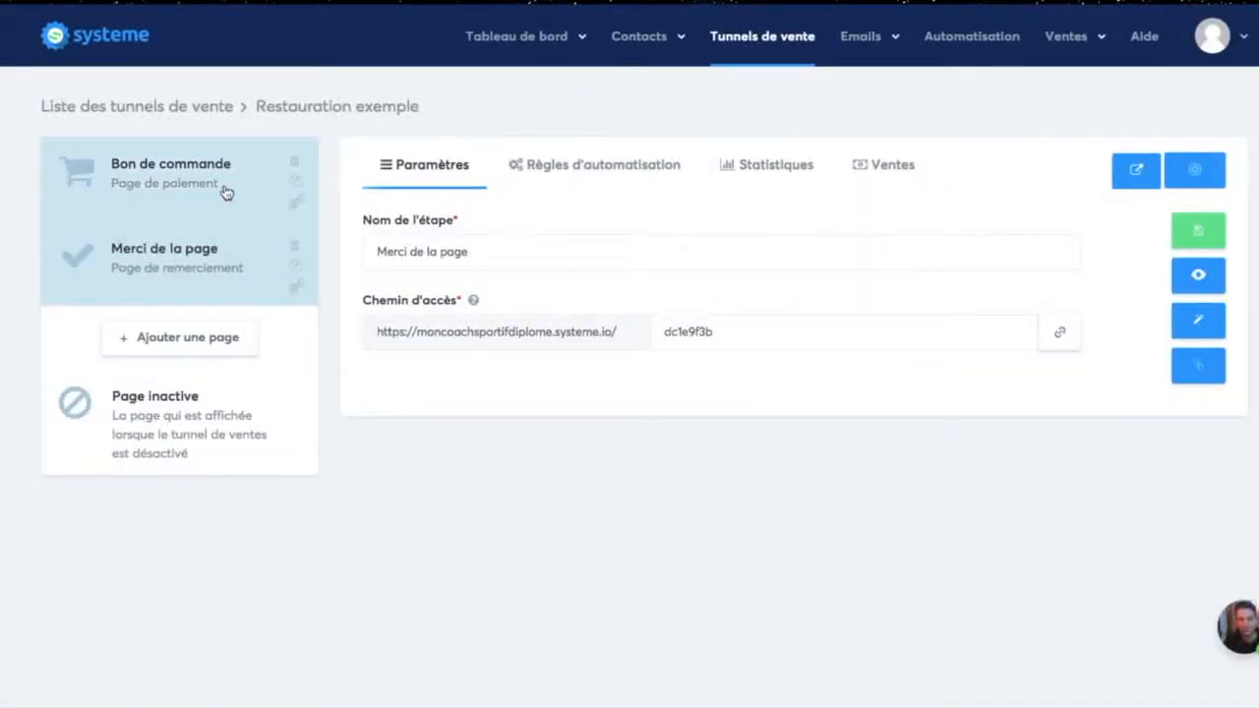
Step: Review the settings of the funnel's "Bon de commande" step, including its resources and offer price
click(167, 195)
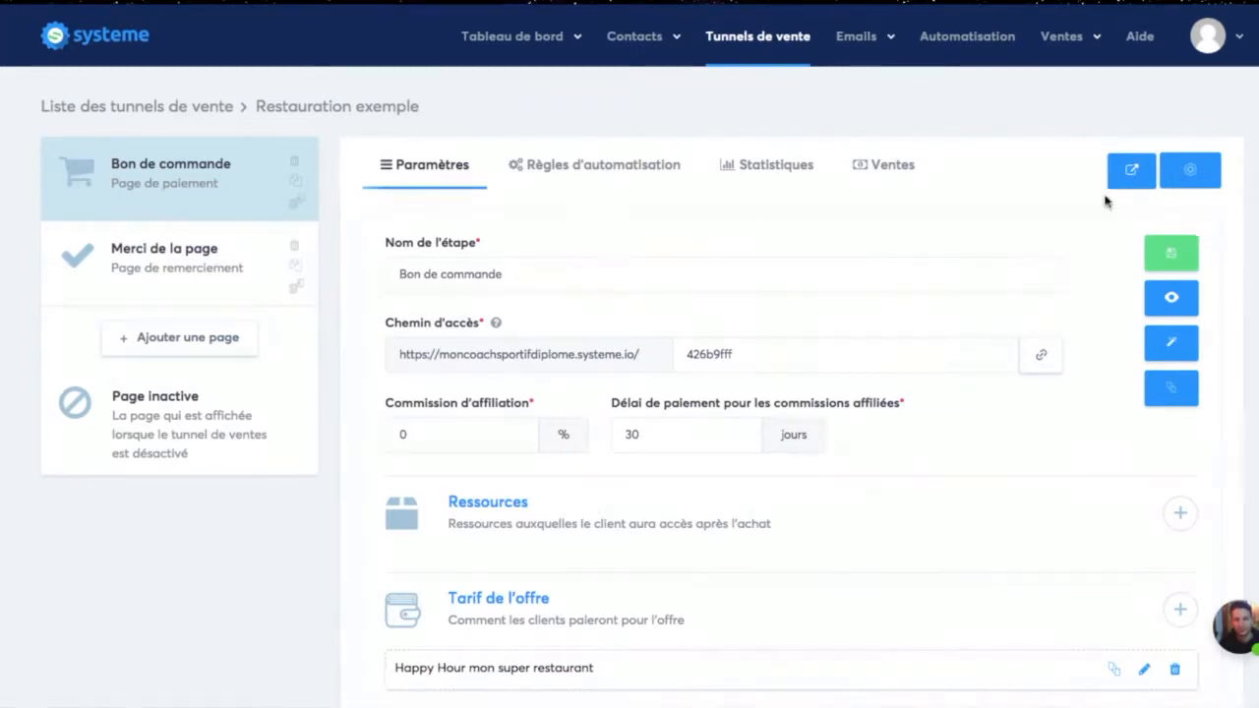
scroll(870, 433, down, 2)
scroll(861, 438, up, 2)
click(195, 254)
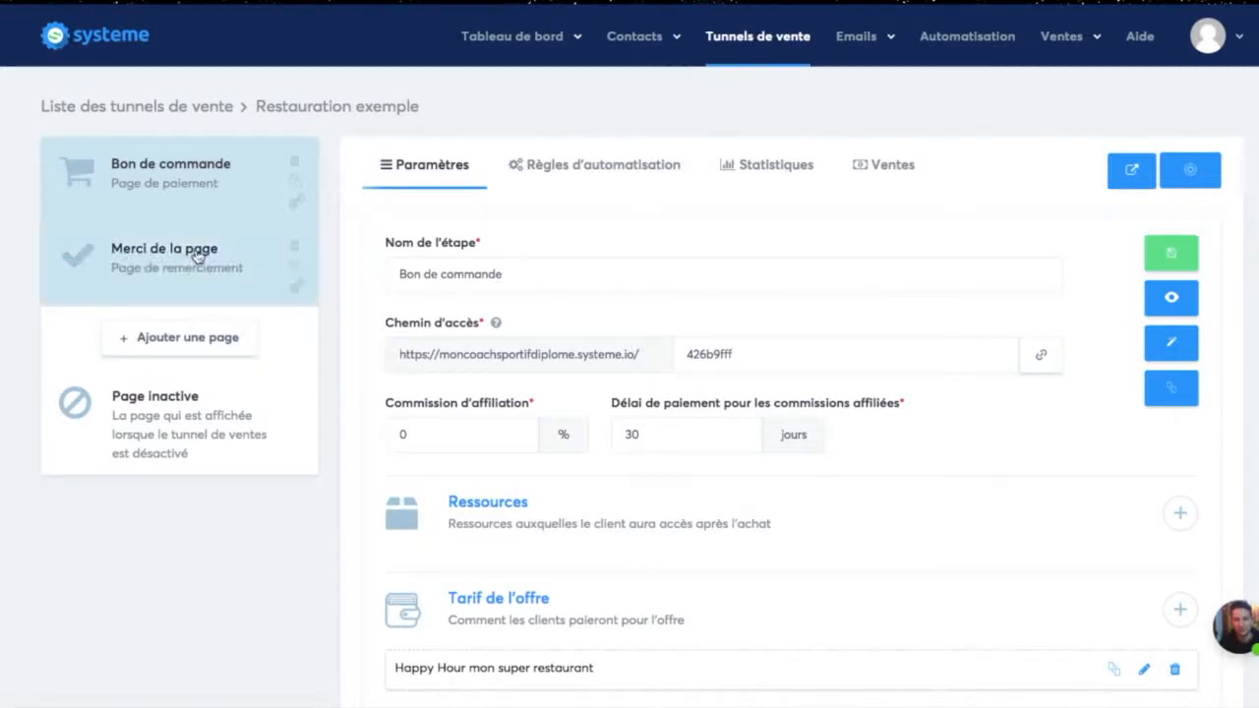
click(196, 187)
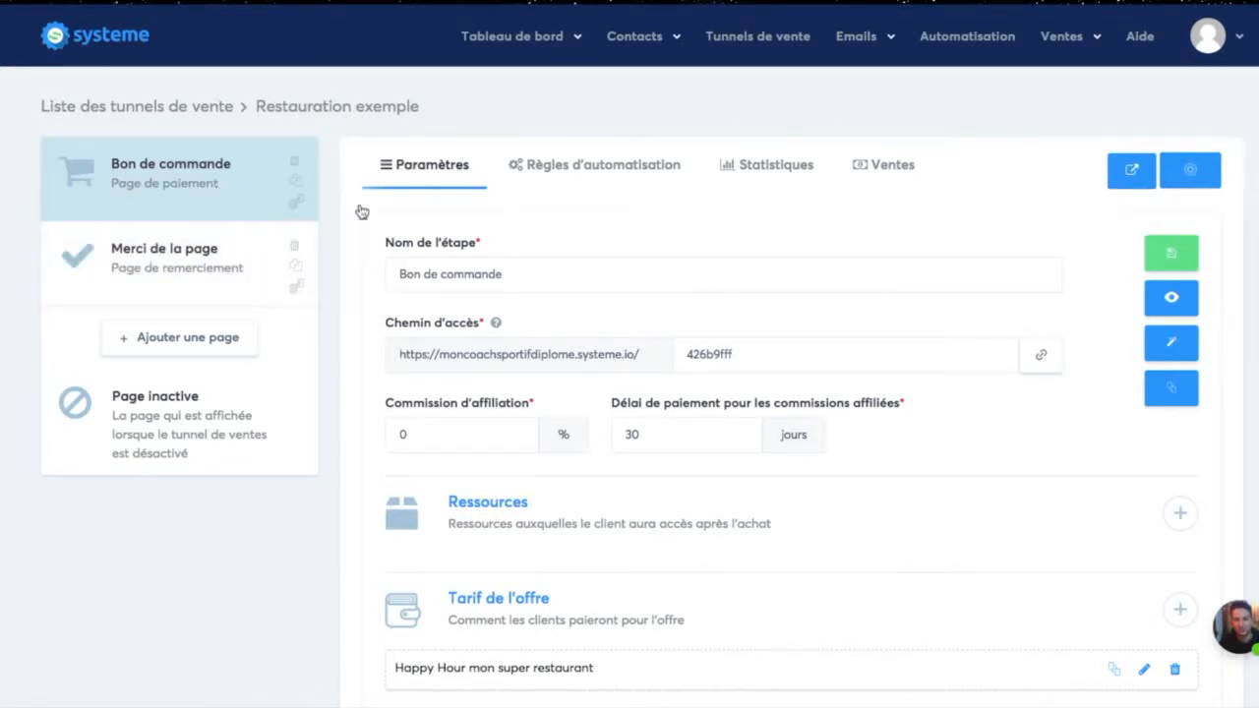
Step: Preview the happy hour order page and look through its content
click(1171, 297)
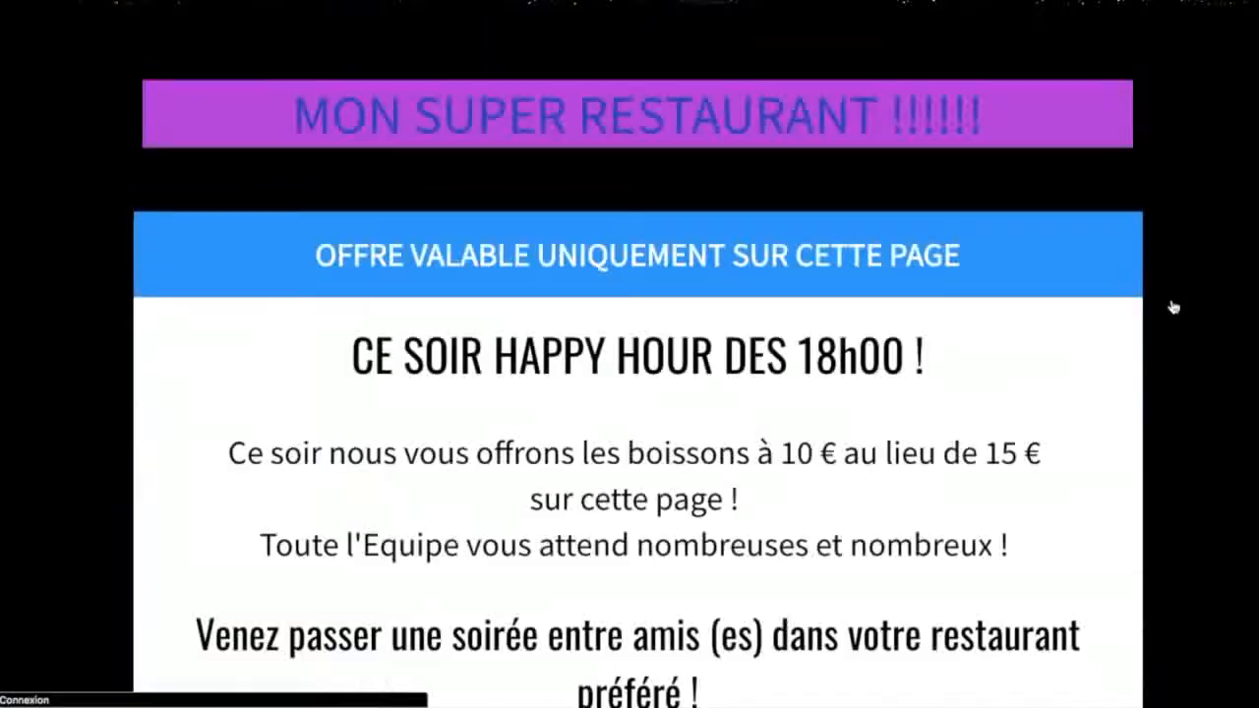
scroll(794, 364, down, 8)
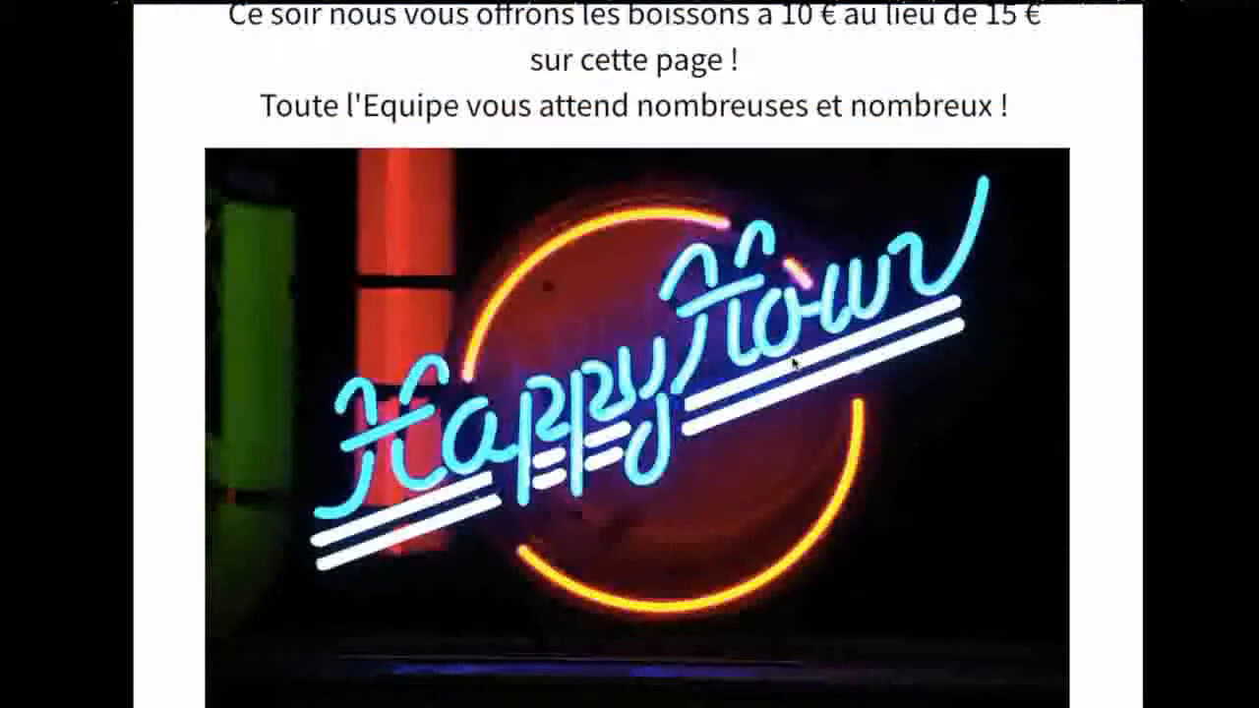
scroll(793, 364, down, 10)
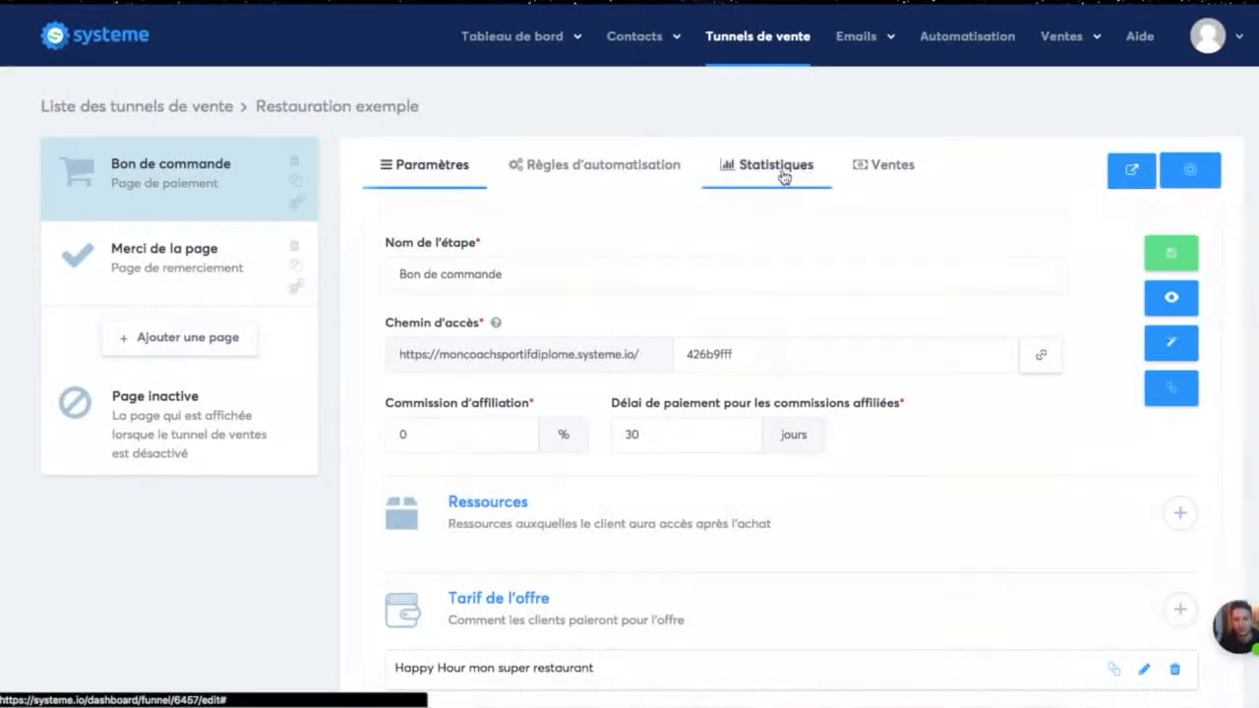
Step: Check the funnel's sales list and go back over the order form step's parameters and offer
click(891, 167)
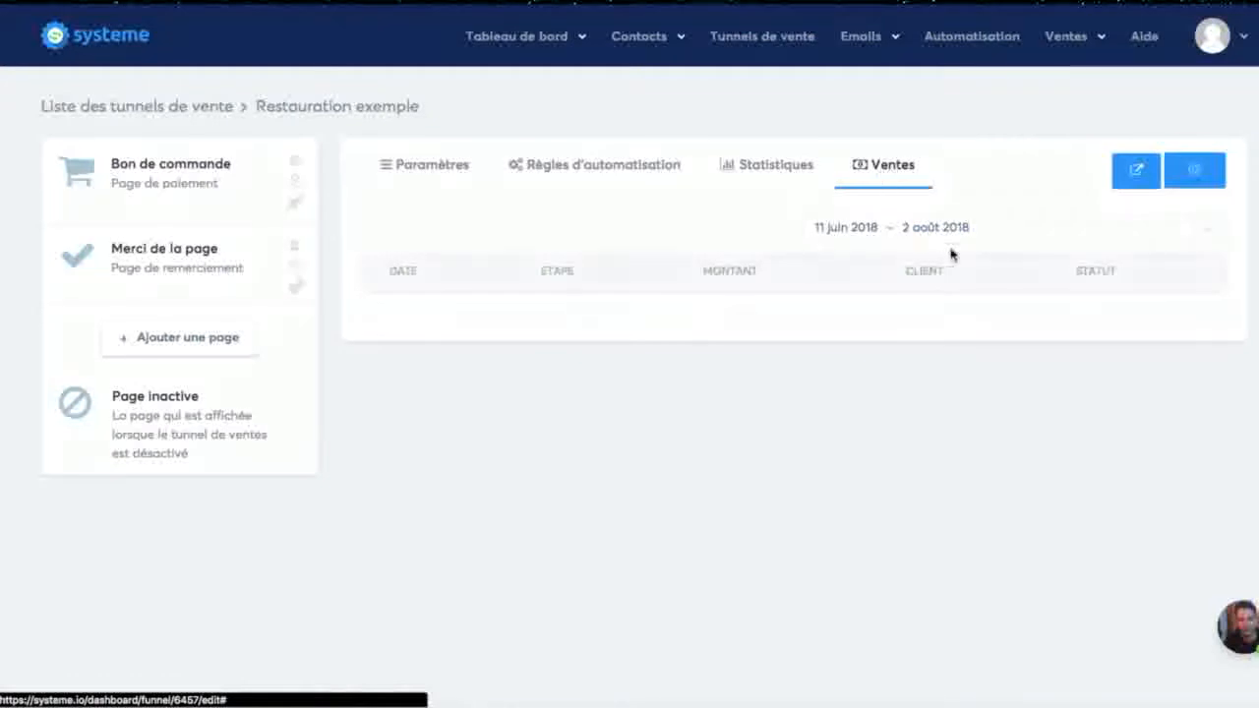
click(405, 179)
scroll(875, 290, down, 2)
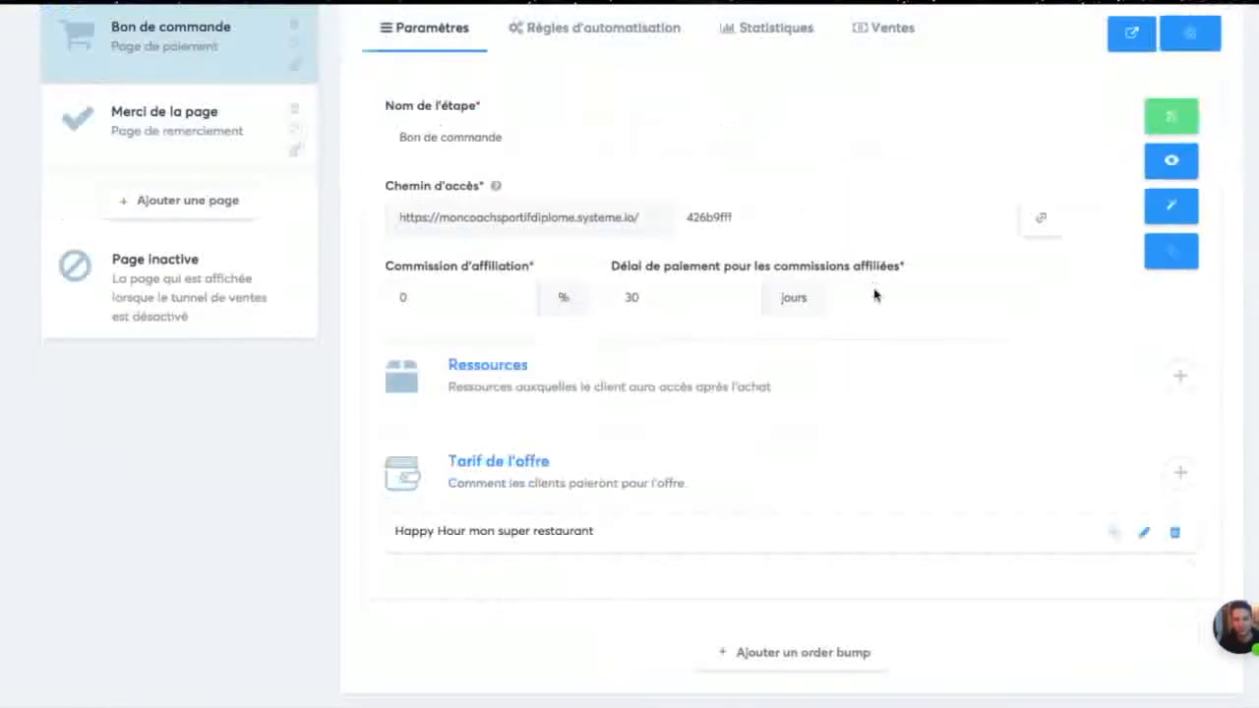
scroll(874, 295, up, 2)
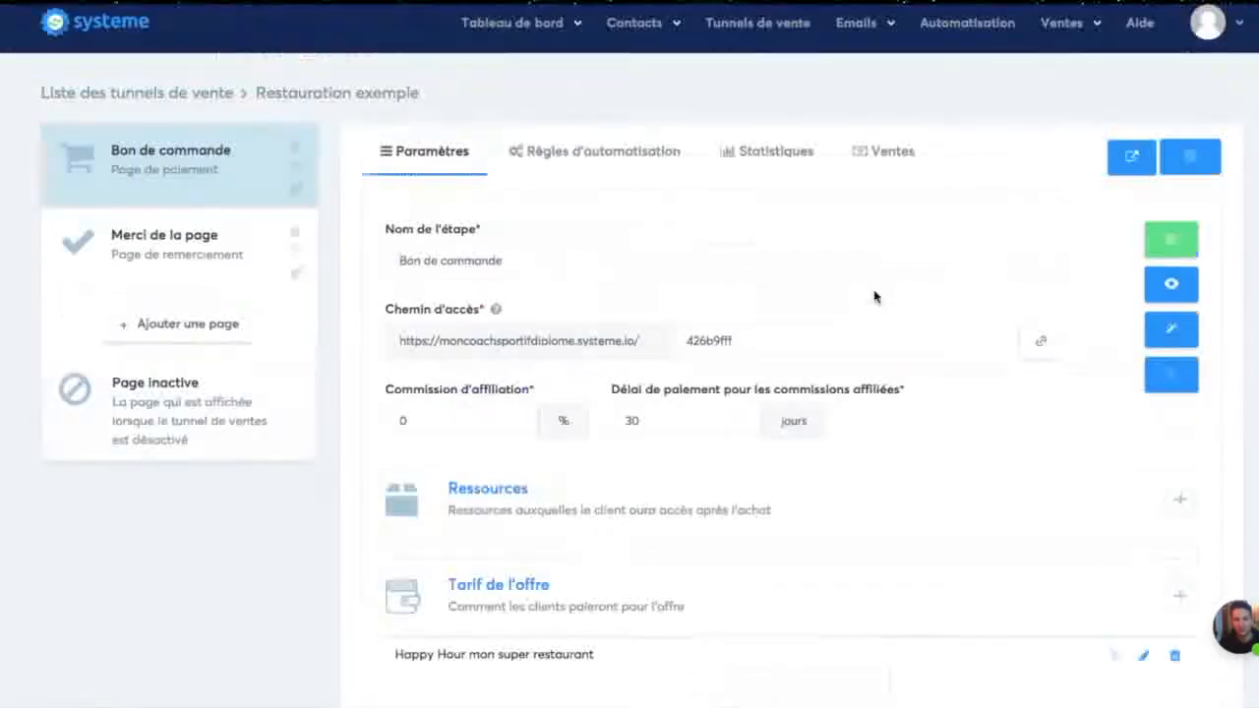
scroll(626, 484, down, 2)
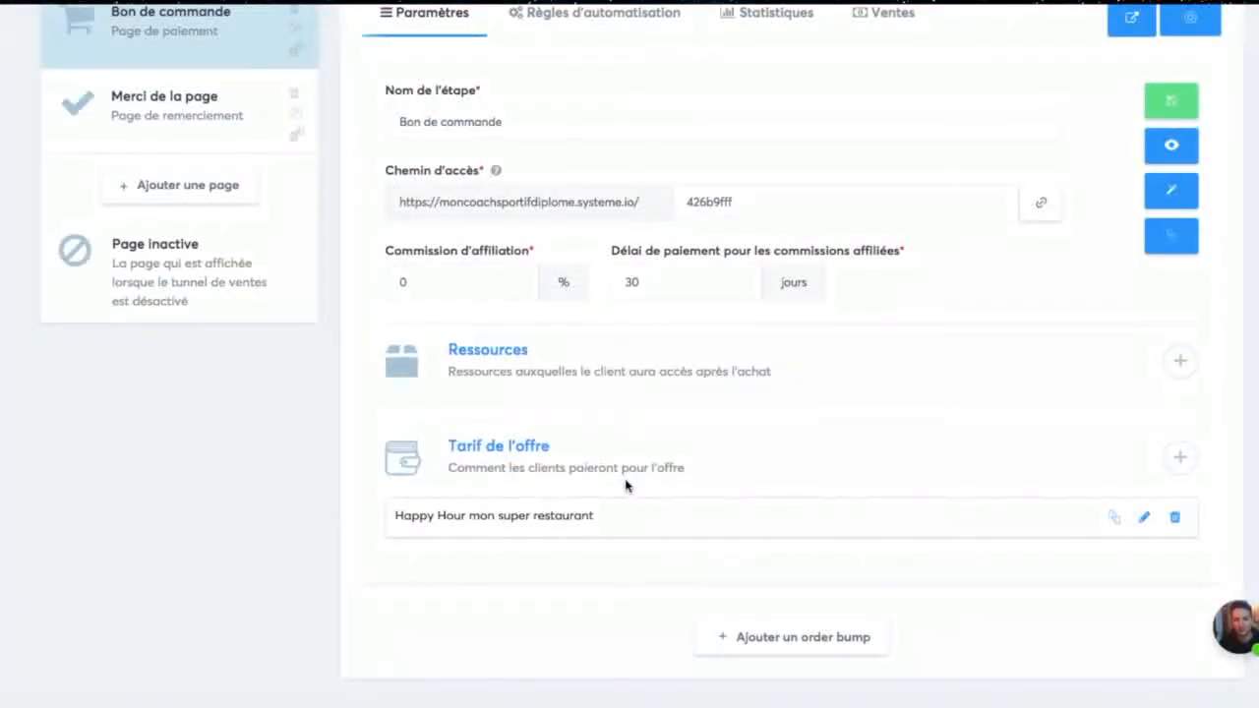
scroll(908, 426, up, 2)
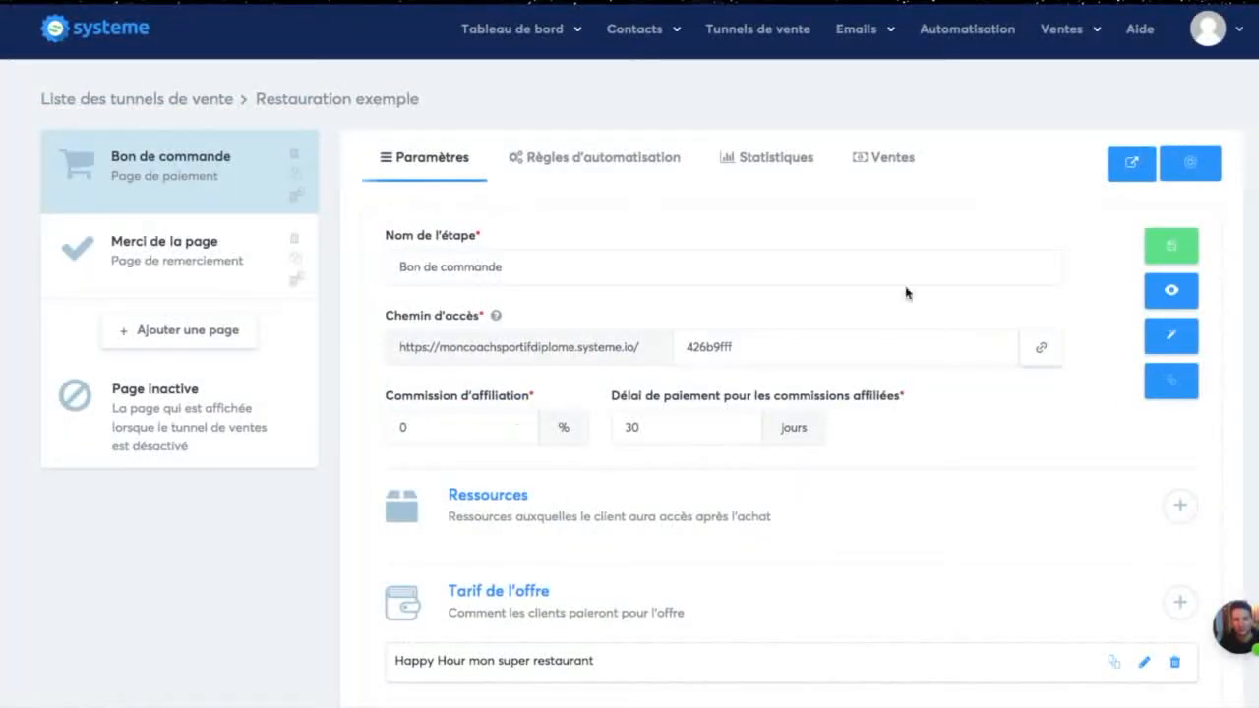
Step: Preview the funnel's "Merci de la page" thank-you page and look through its content
click(246, 258)
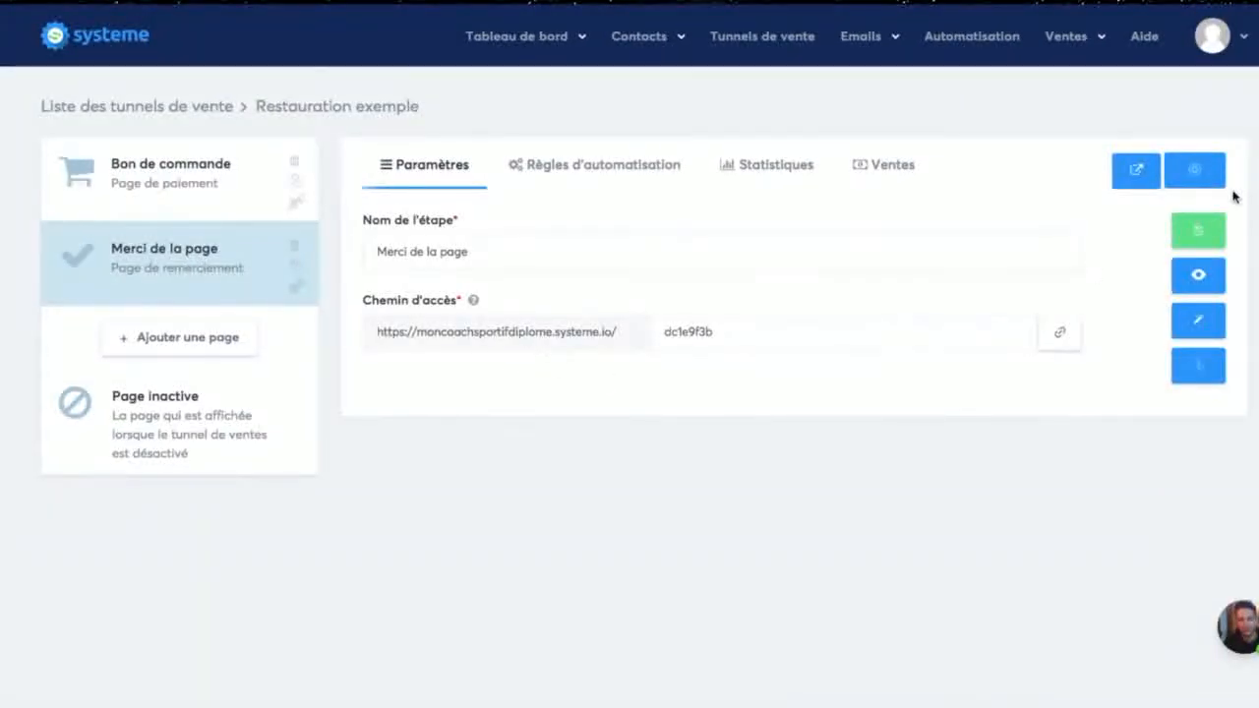
click(1198, 274)
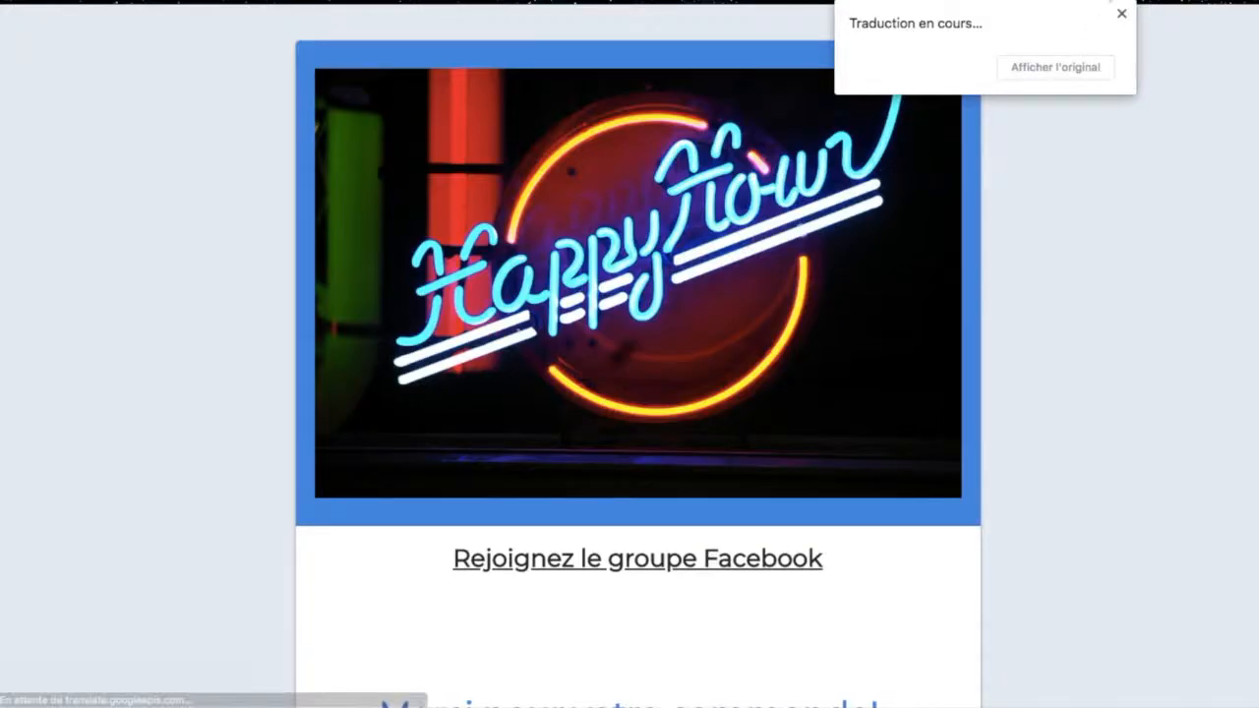
click(1121, 13)
scroll(705, 499, down, 3)
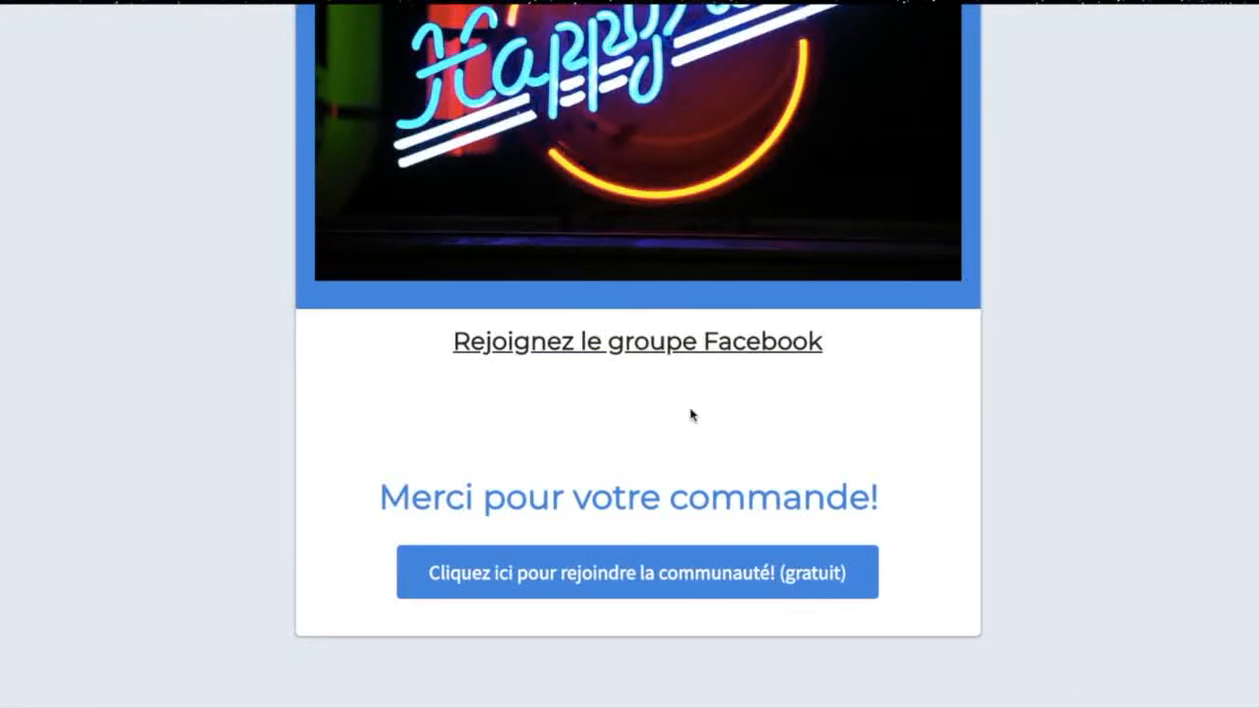
scroll(739, 437, up, 3)
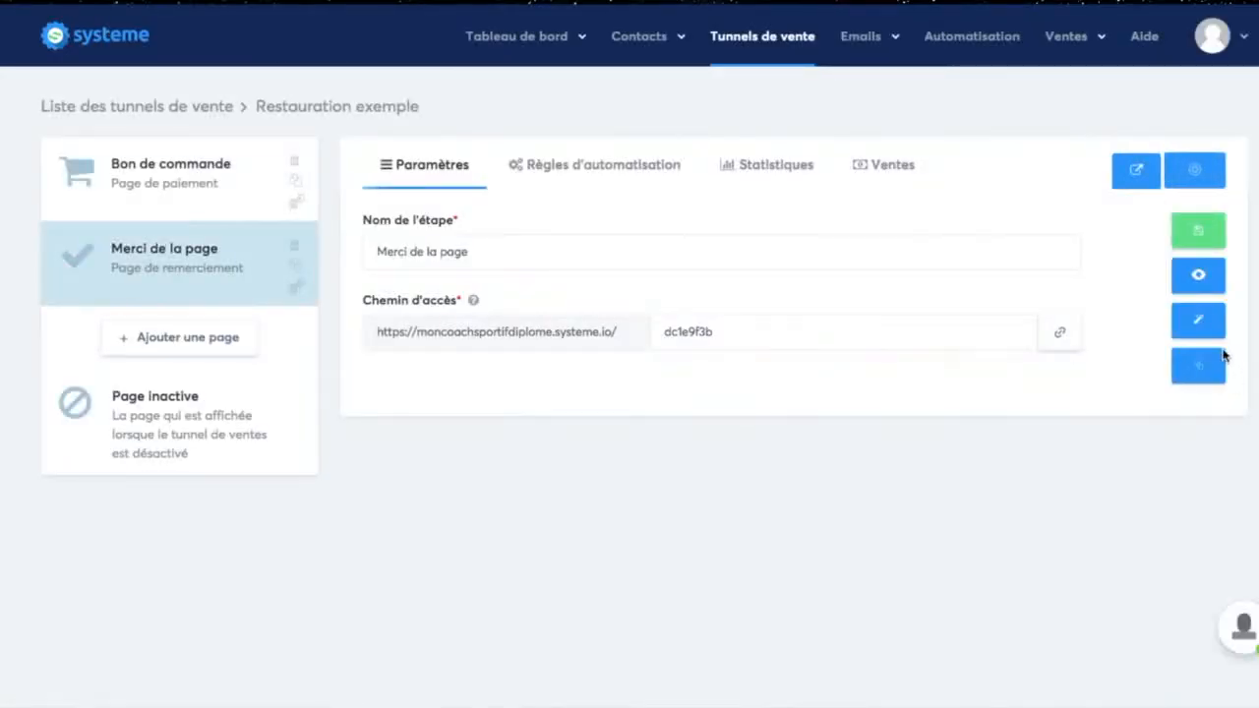
Step: Edit the thank-you page: add a headline under the Happy Hour image and delete the "Rejoignez le groupe Facebook" line
click(1202, 320)
scroll(843, 365, down, 3)
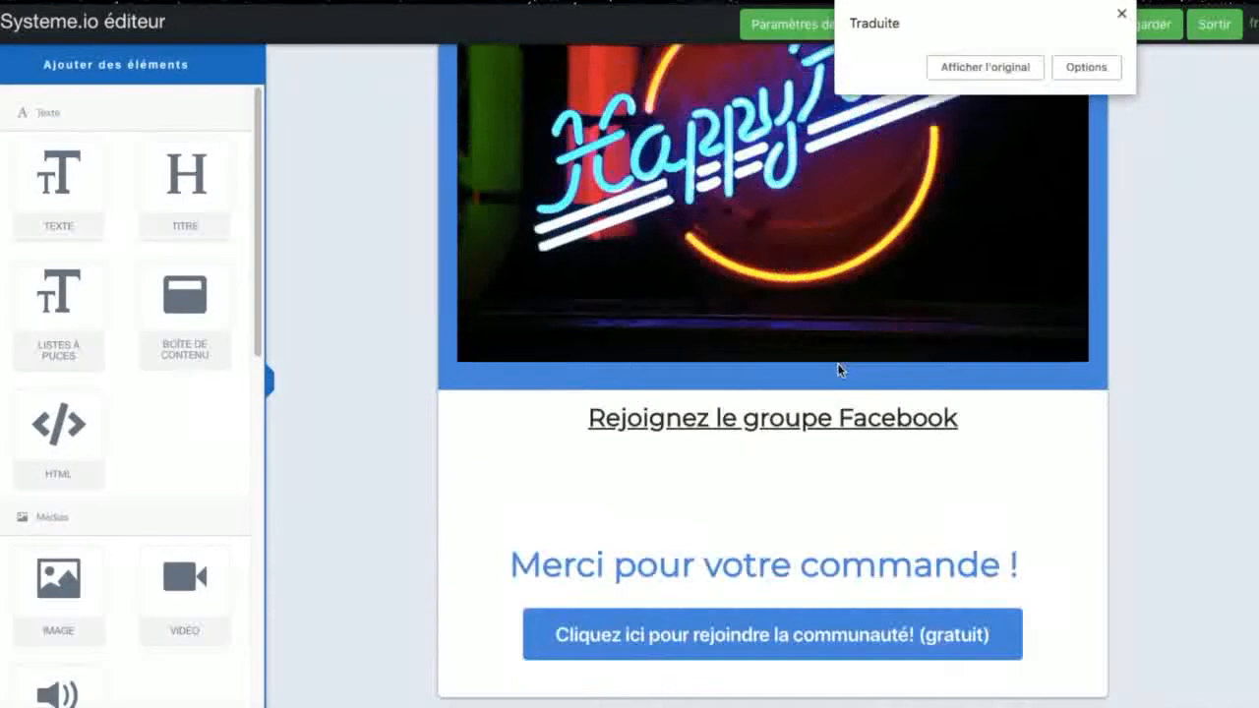
scroll(154, 295, down, 3)
scroll(158, 245, up, 3)
drag(185, 177, 815, 427)
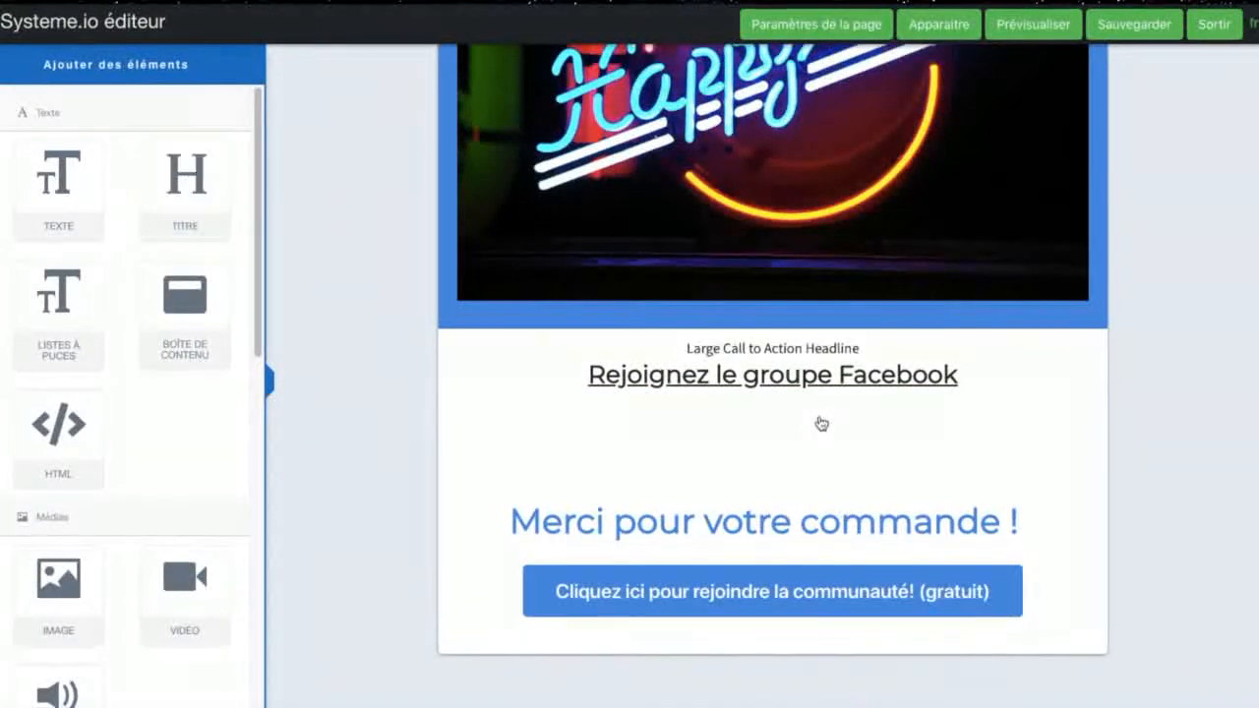
click(1083, 346)
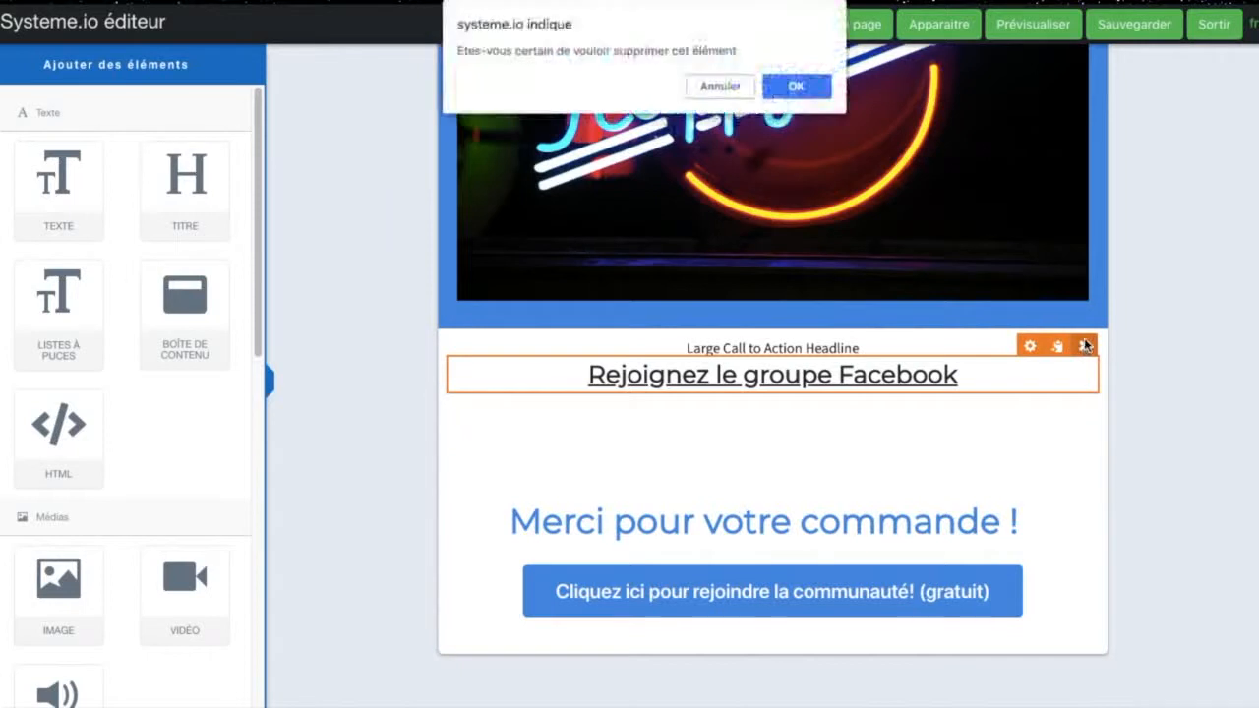
click(797, 86)
Step: Replace the new headline's text with "NOUS SOMMES HEUREUX DE VOUS RECEVOIR CE SOIR DES 18H00 à l'adresse Mon Super Restaurant ..."
click(872, 366)
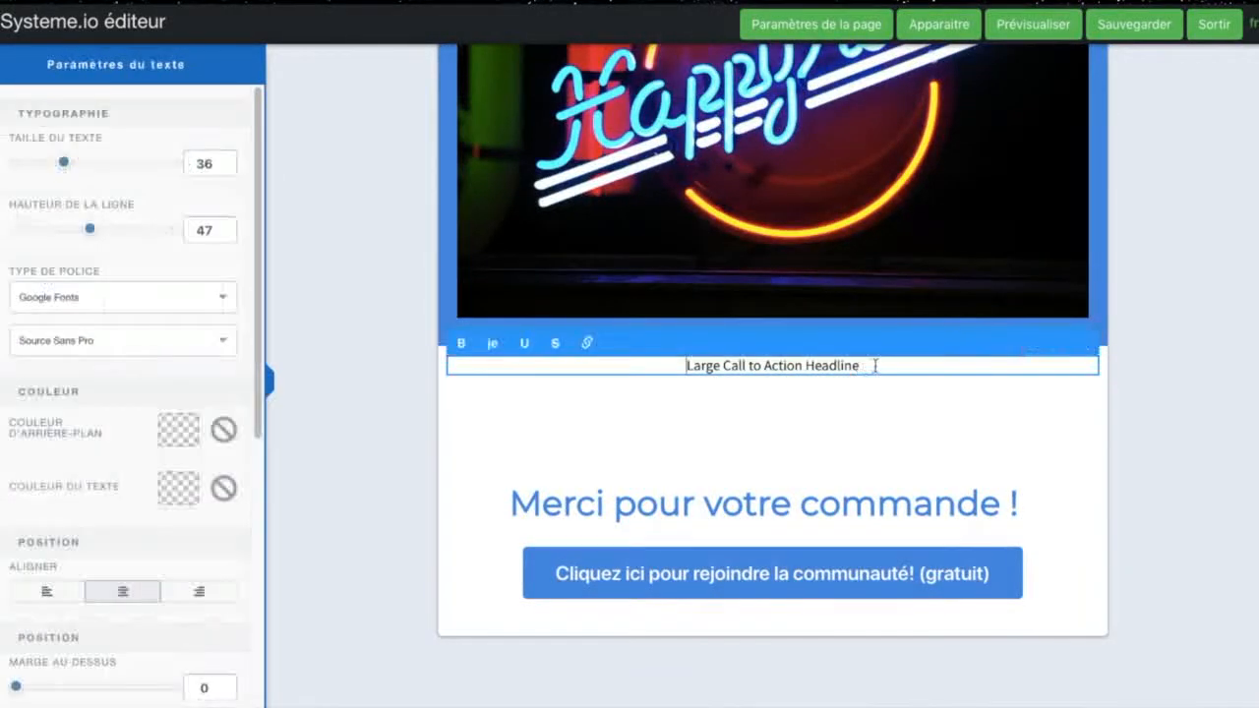
key(BackSpace)
key(BackSpace)
key(BackSpace)
key(BackSpace)
key(BackSpace)
key(BackSpace)
key(BackSpace)
key(BackSpace)
key(BackSpace)
key(BackSpace)
key(BackSpace)
key(BackSpace)
key(BackSpace)
key(BackSpace)
key(BackSpace)
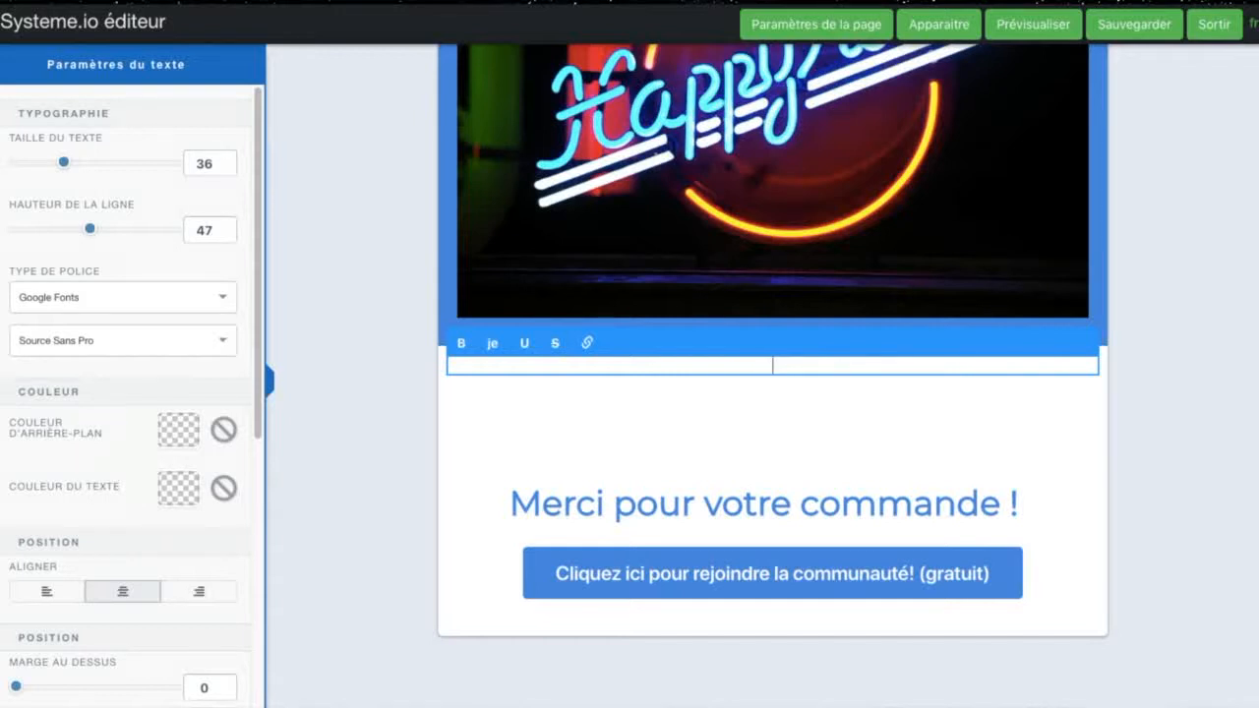
text(NOUS SOMMES HE)
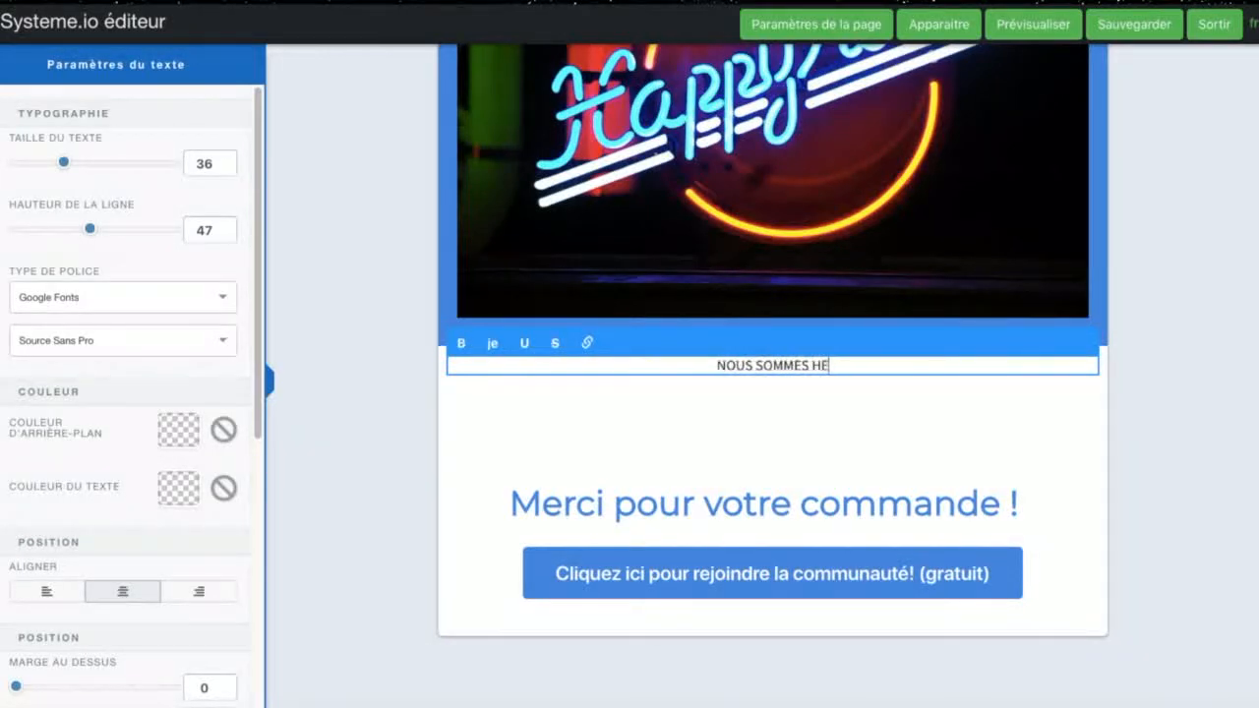
text(UREUX DE VOUS)
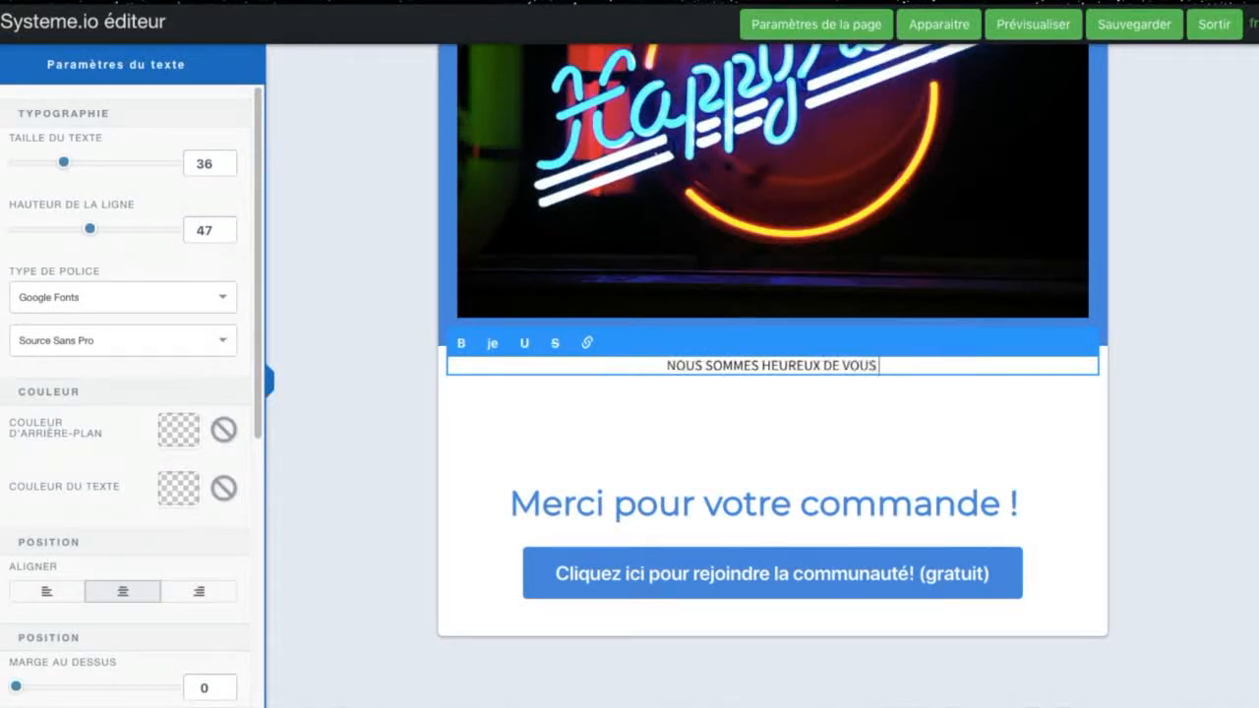
text( RECEVOIR CE SOIR DES 18H)
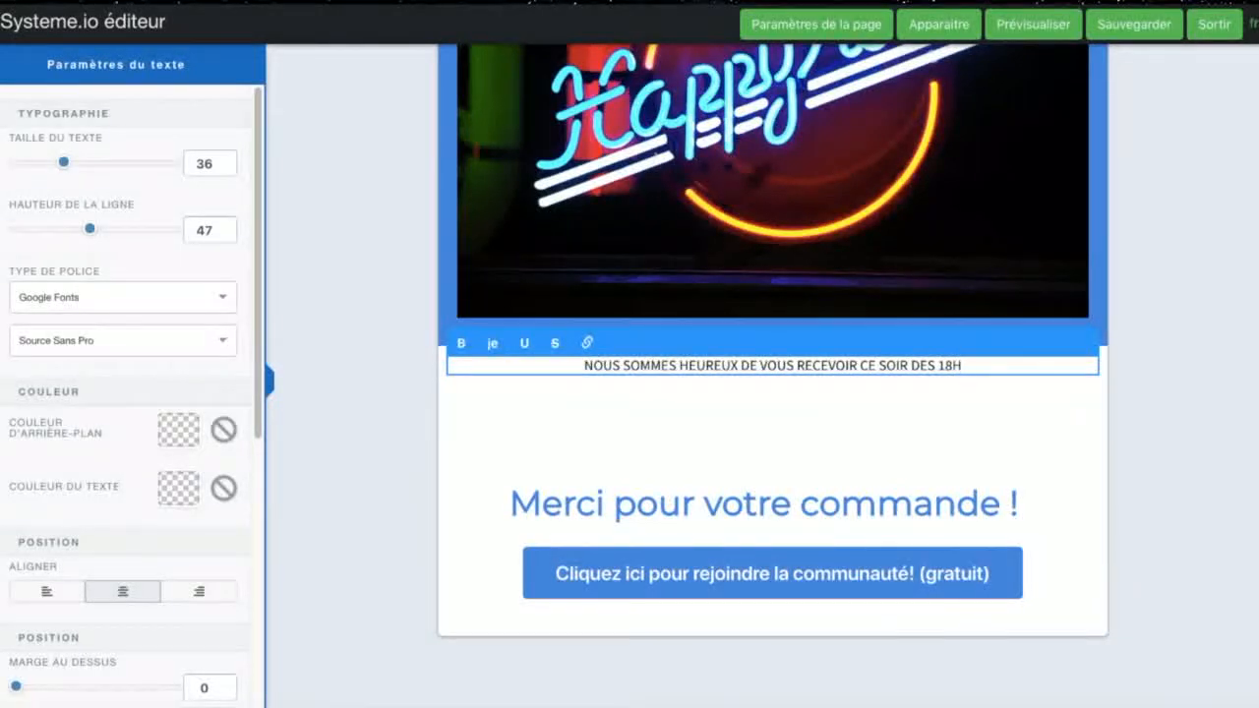
text(00 à l'adresse Mon Super Restaurant)
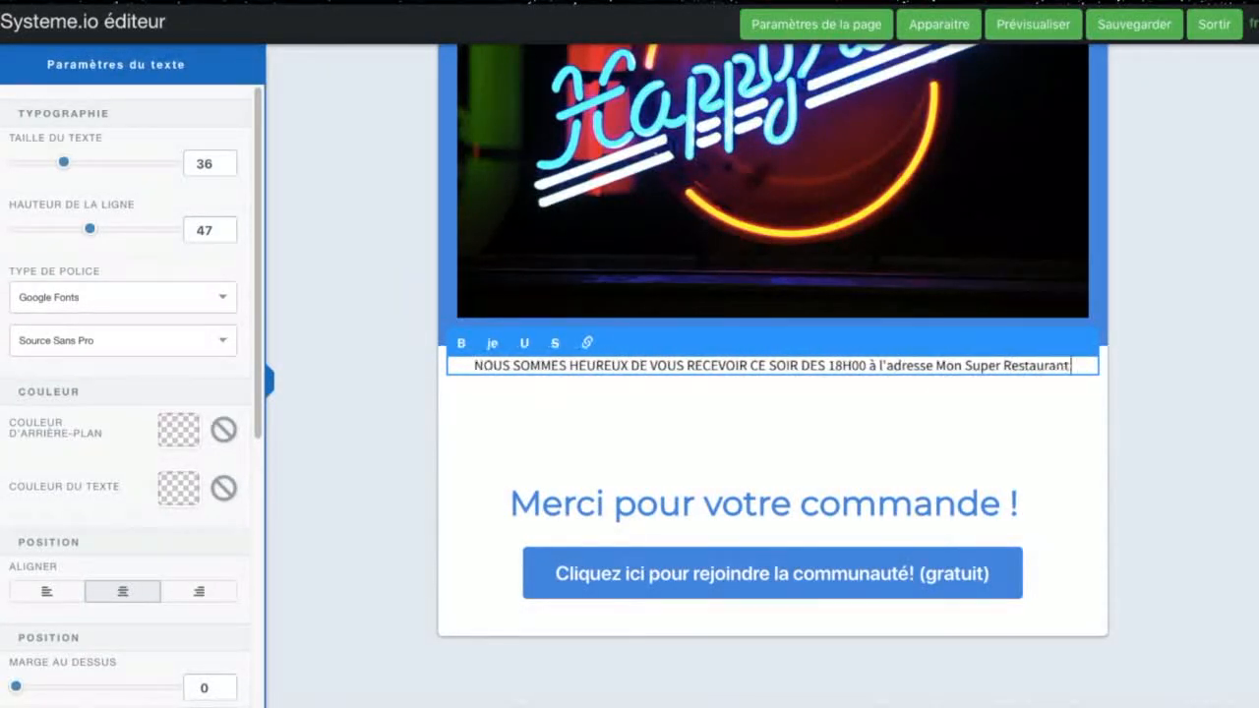
text( ...)
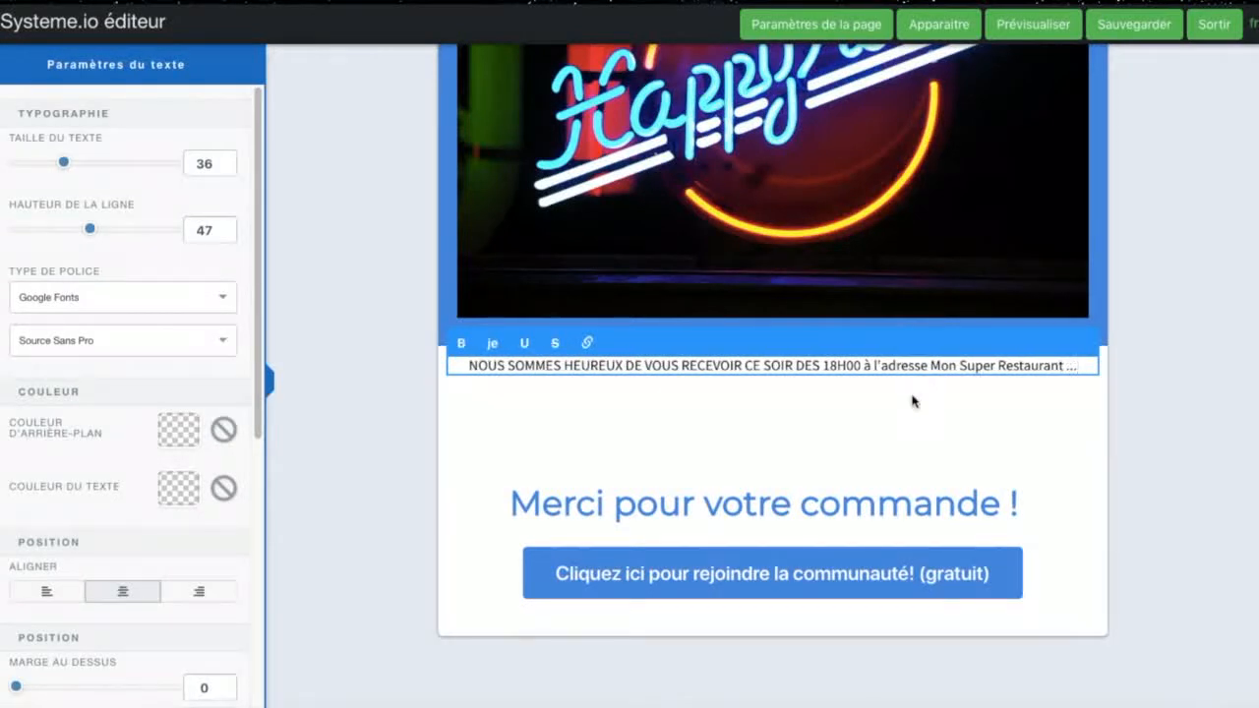
Step: Check the "Merci pour votre commande !" heading and the community button's text, margin and colour settings
click(913, 507)
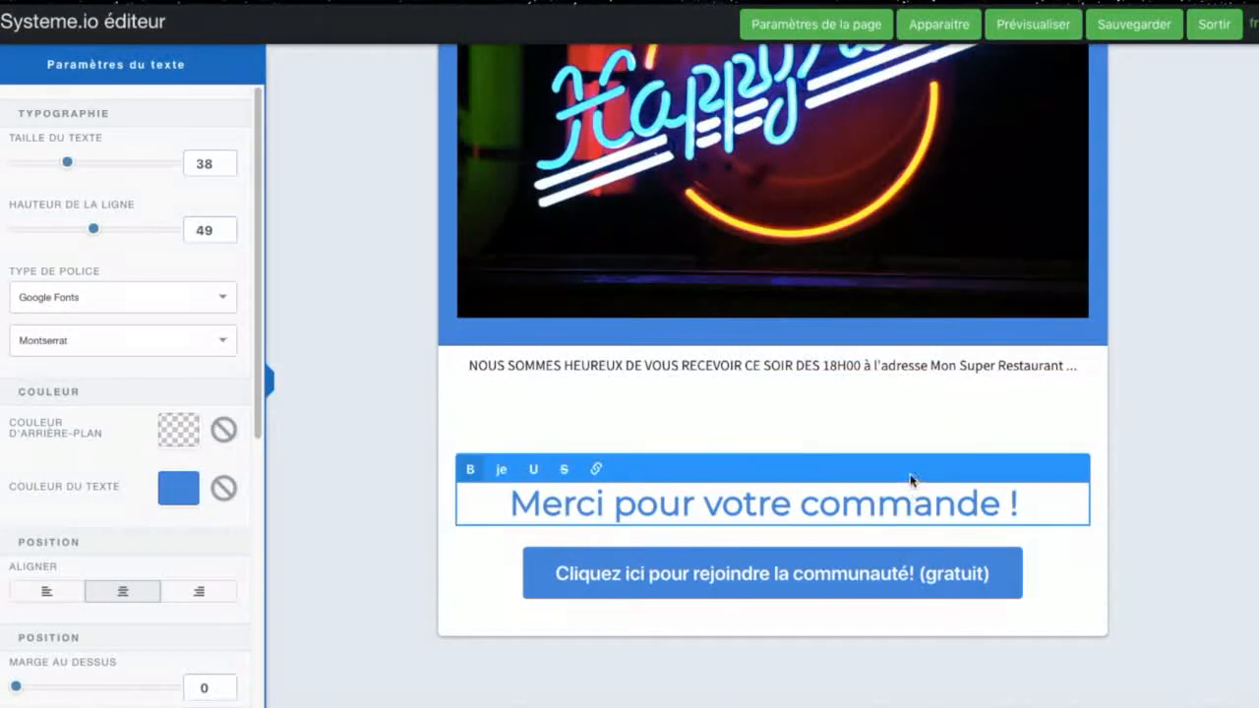
drag(910, 480, 915, 408)
double_click(1012, 412)
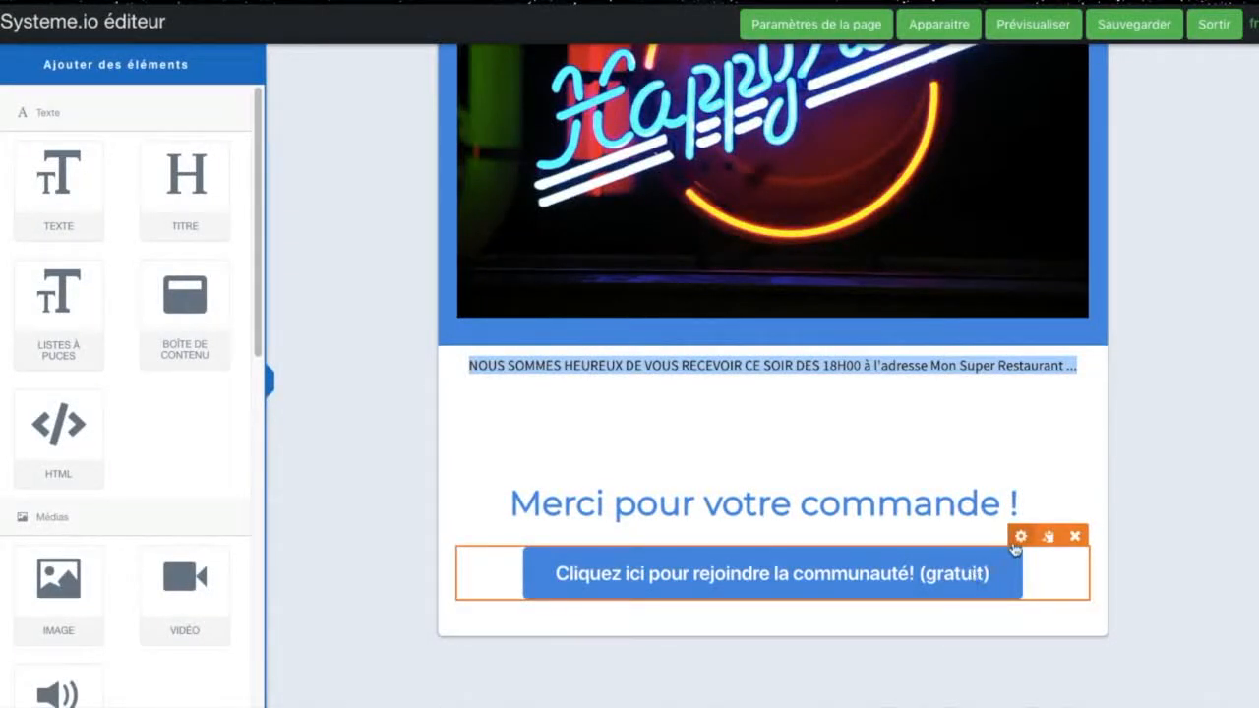
click(974, 574)
scroll(123, 597, down, 10)
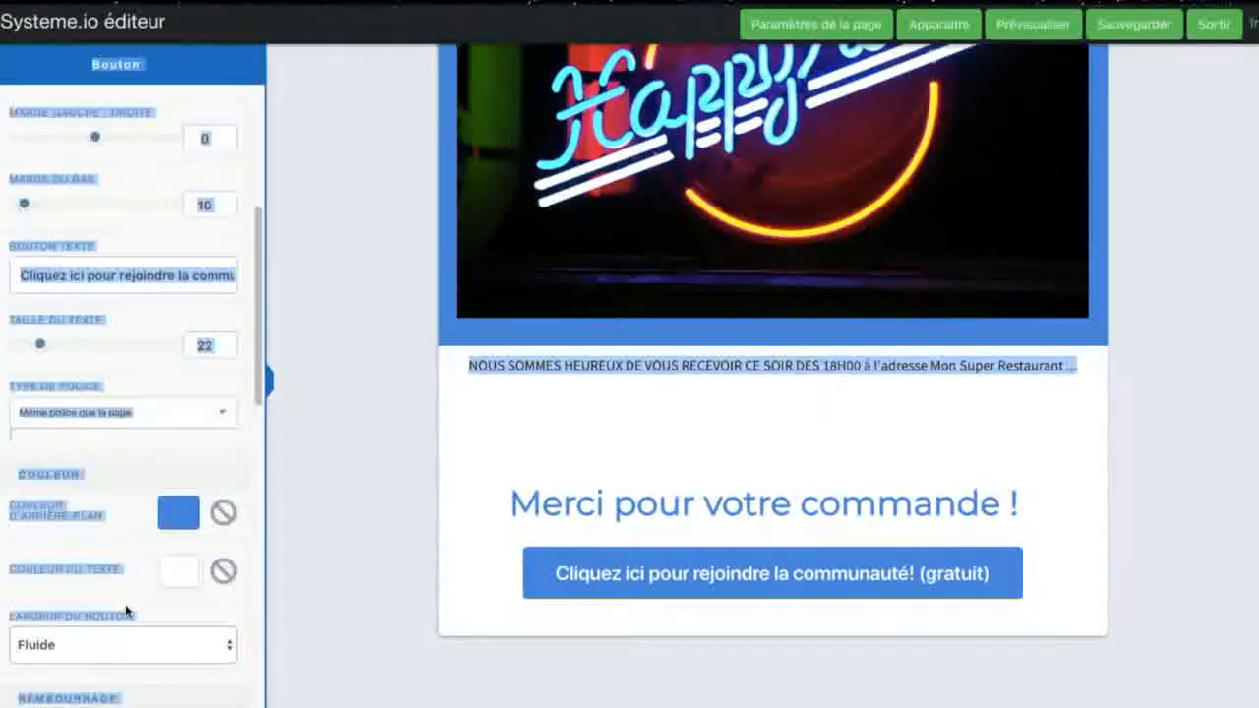
scroll(139, 541, down, 3)
scroll(138, 541, up, 6)
scroll(139, 541, up, 5)
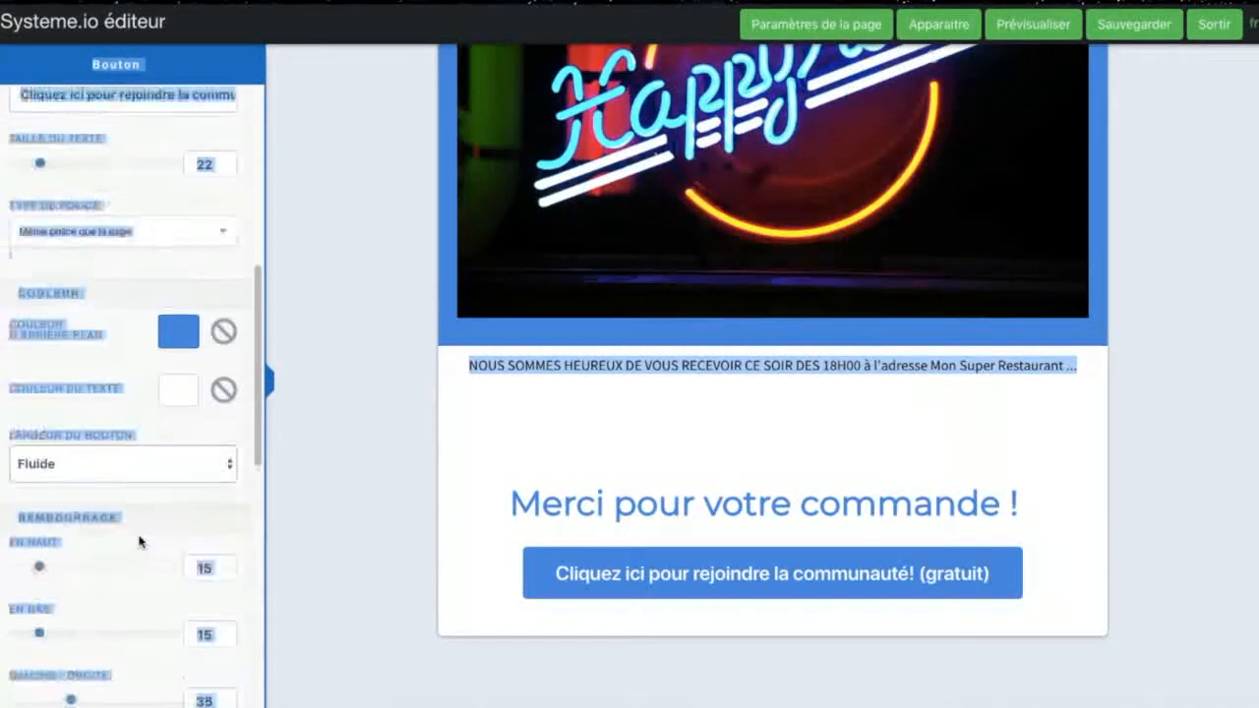
click(137, 413)
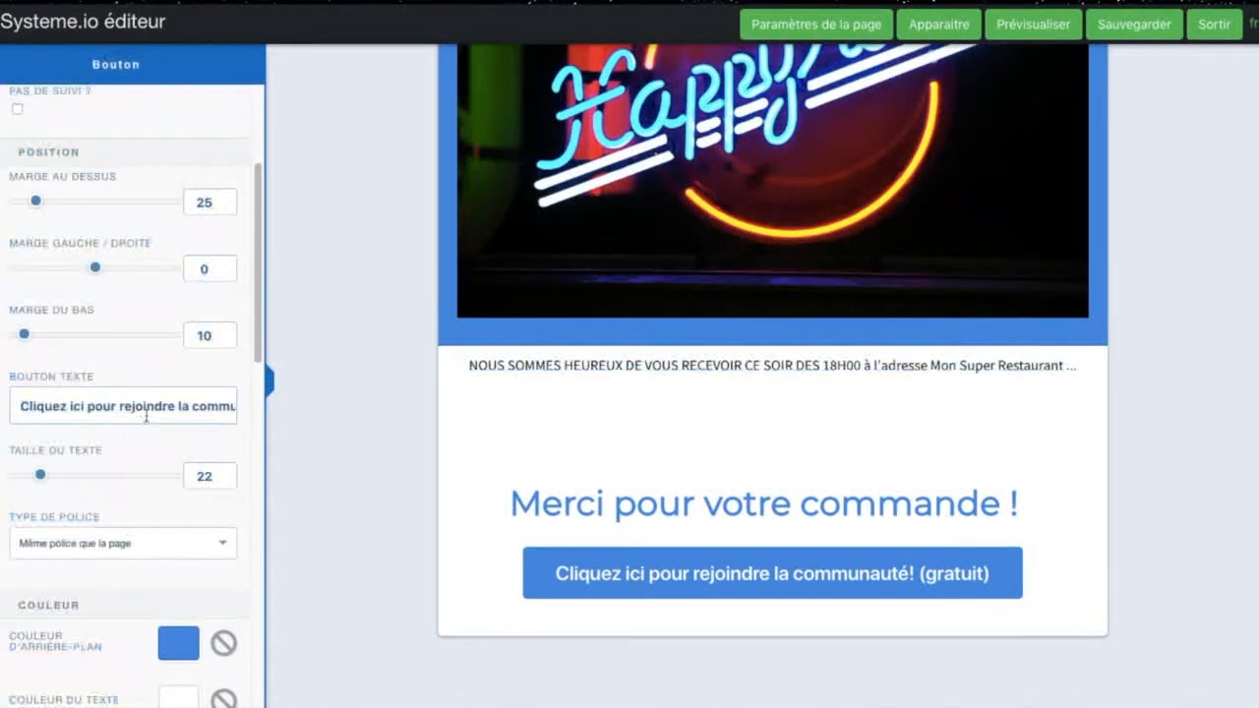
drag(116, 408, 351, 378)
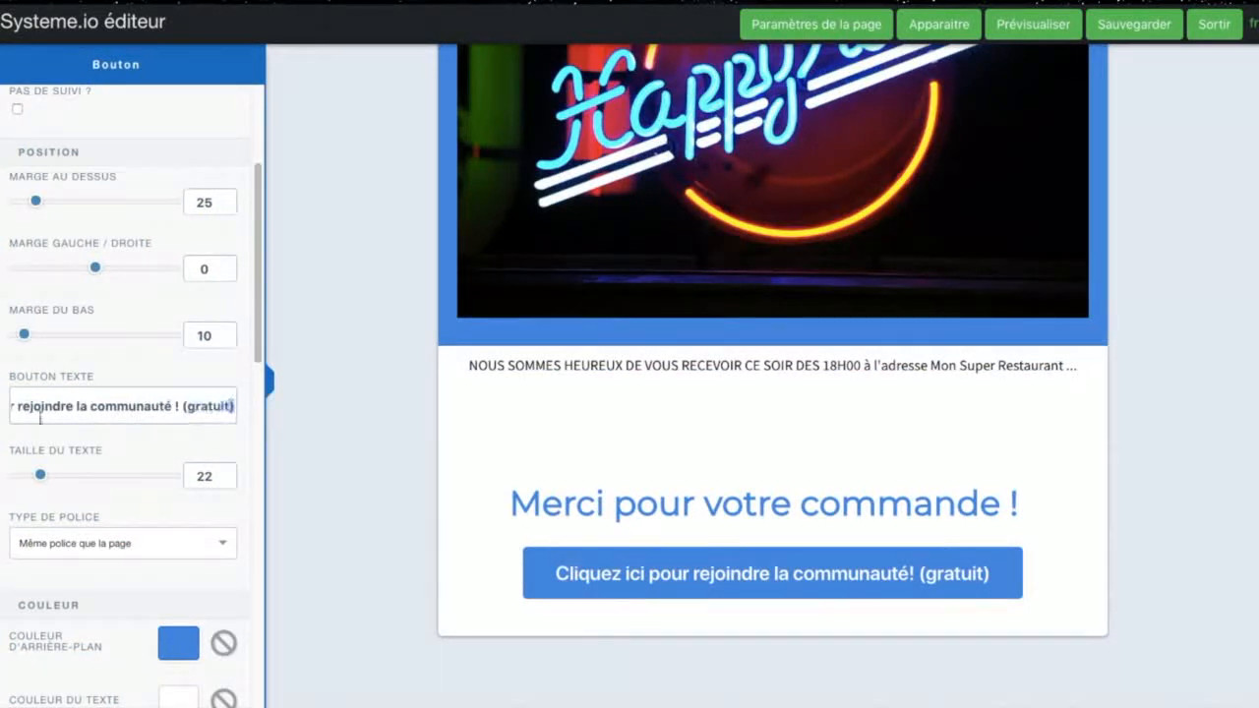
drag(40, 418, 2, 415)
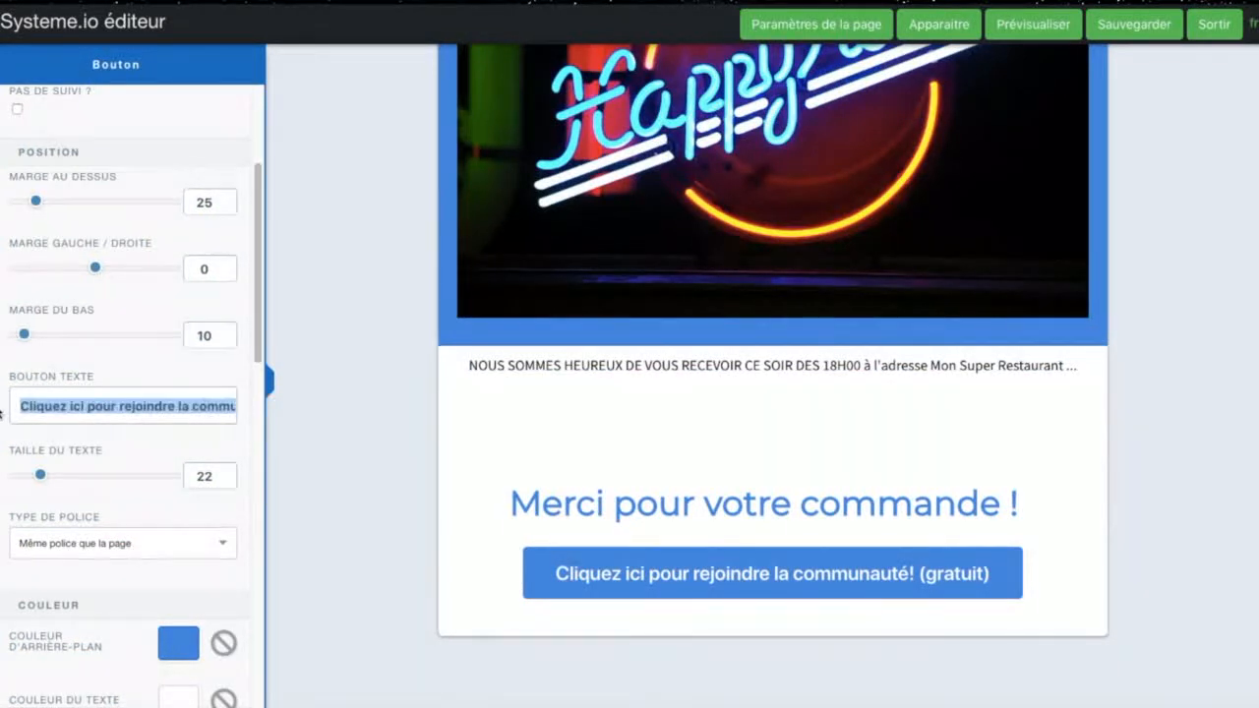
click(805, 425)
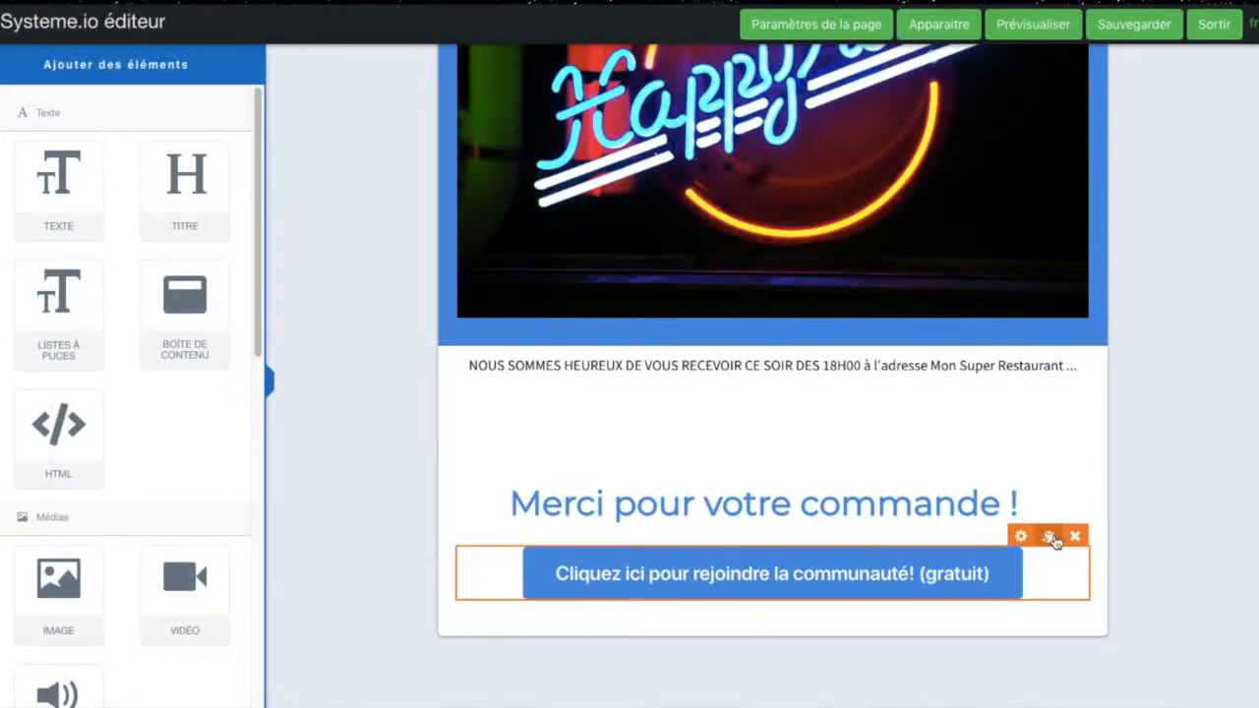
Step: Save the thank-you page, and set the welcome headline's text size to 40 and line height to 56
scroll(410, 495, up, 2)
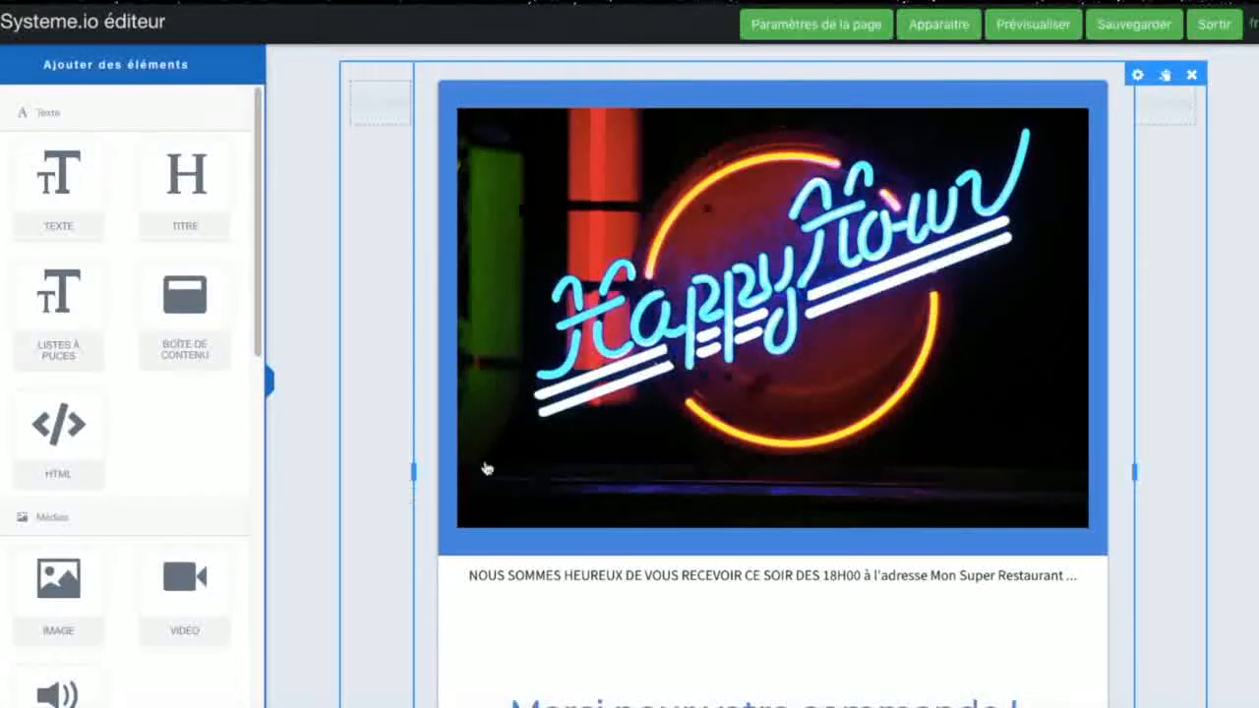
click(1134, 30)
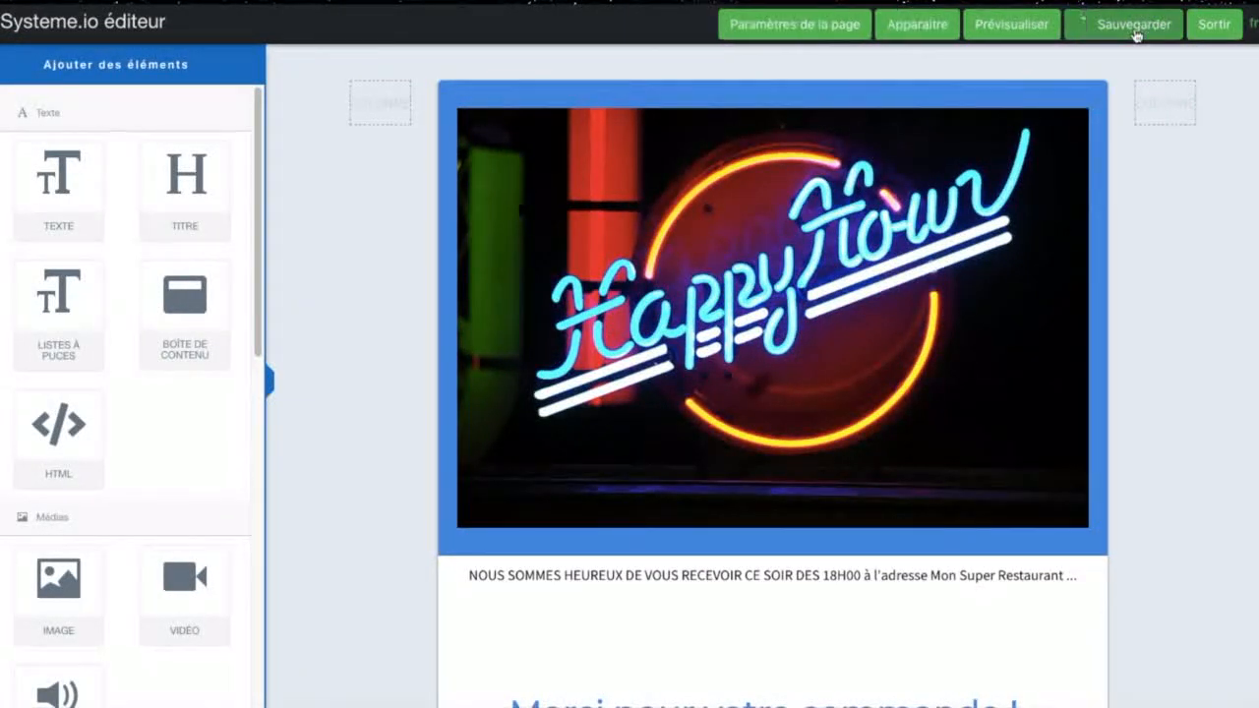
click(986, 574)
drag(1082, 572, 462, 577)
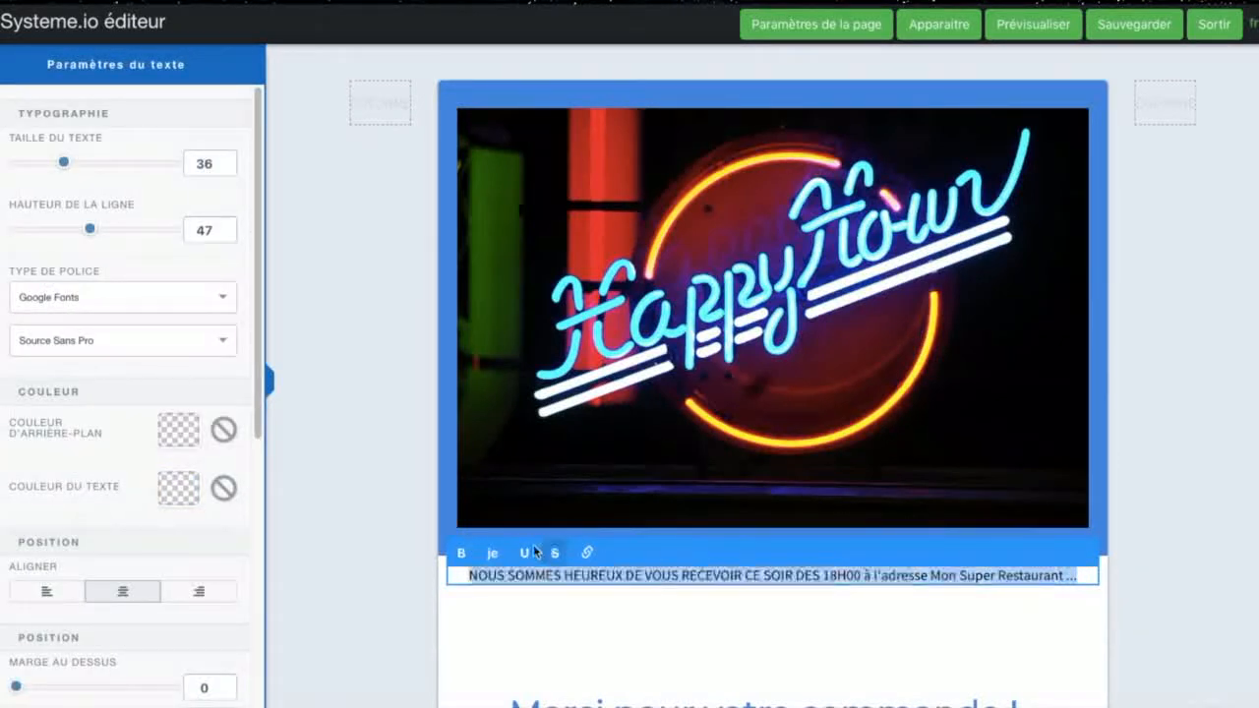
drag(64, 168, 71, 177)
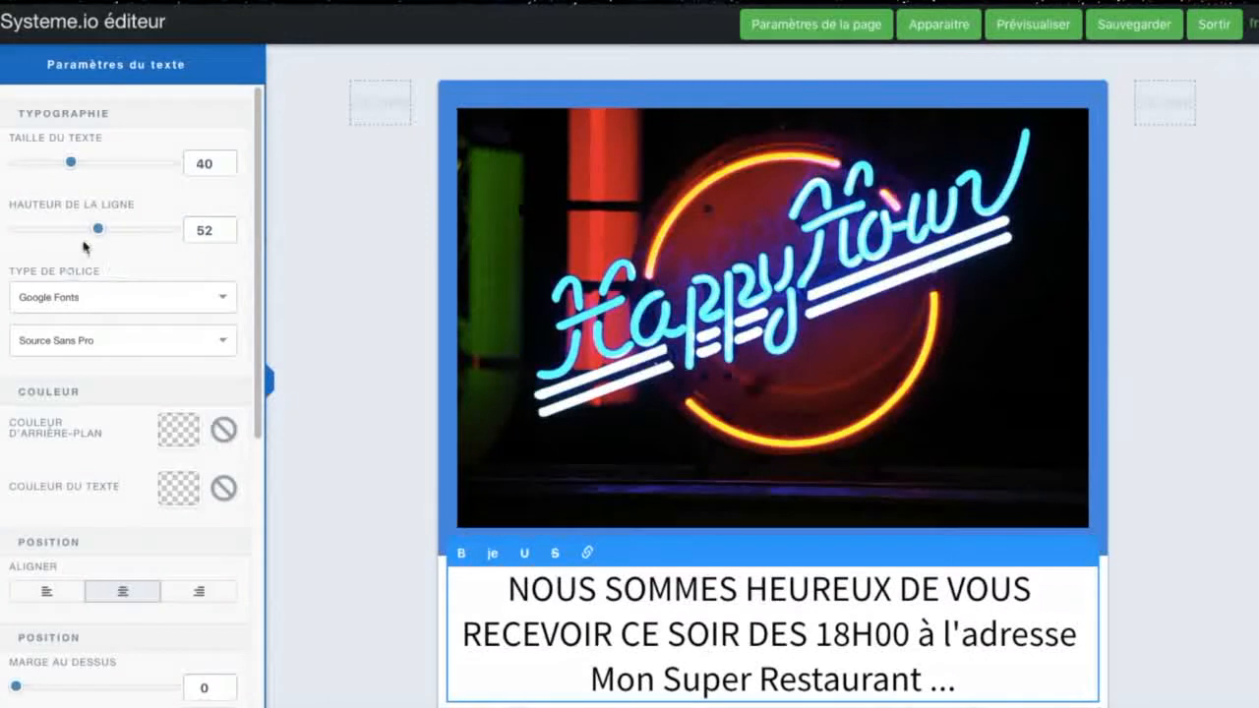
drag(100, 231, 104, 232)
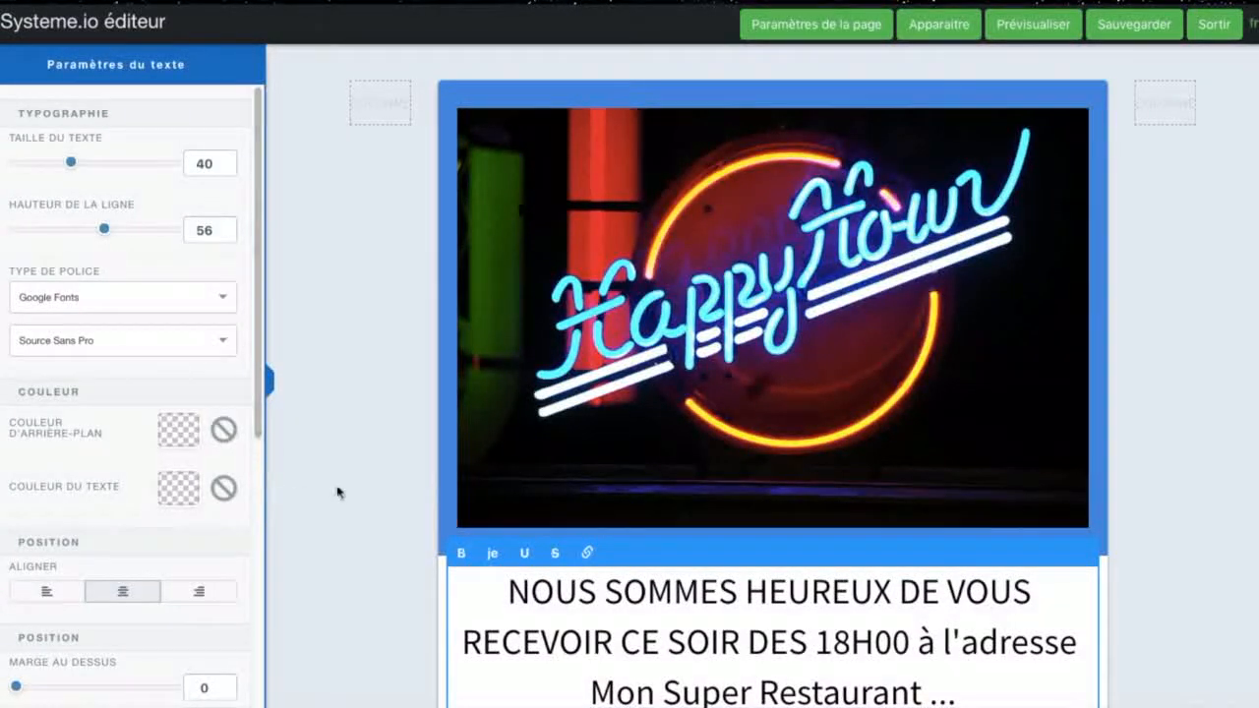
Step: Try the Google font "Espace Mono" on the welcome headline and settle on "Swanky et Moo Moo"
click(165, 296)
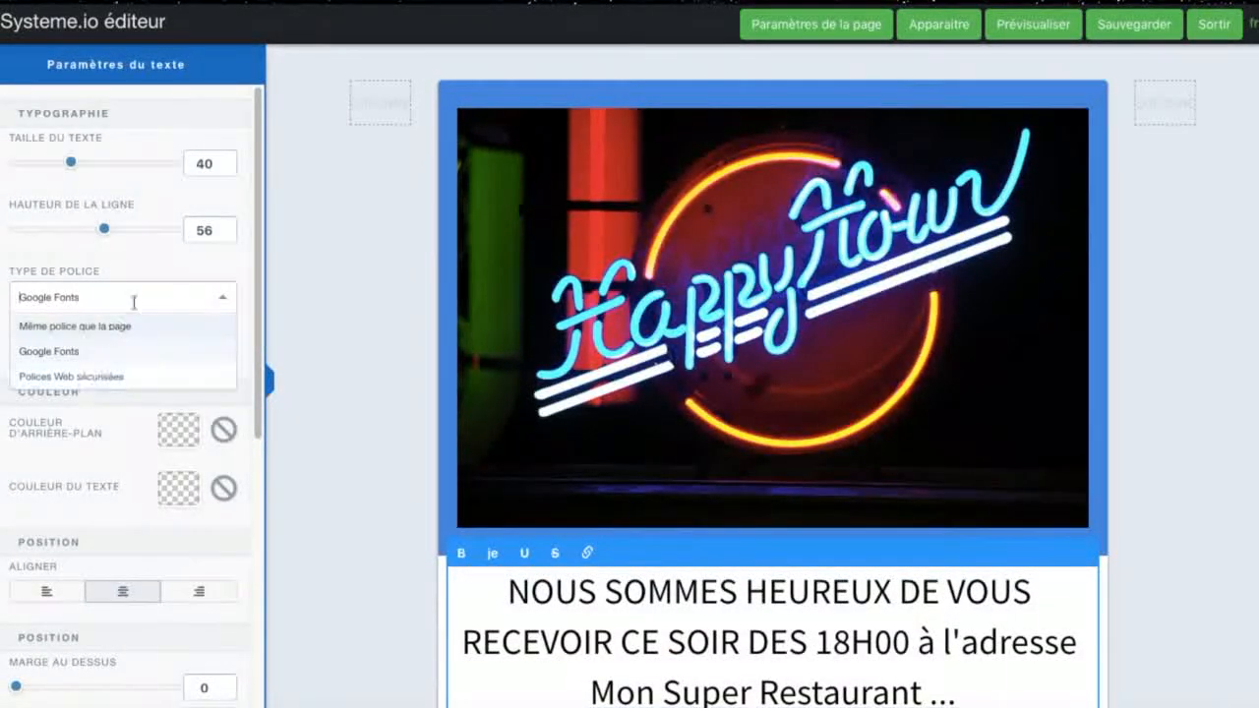
scroll(216, 344, down, 1)
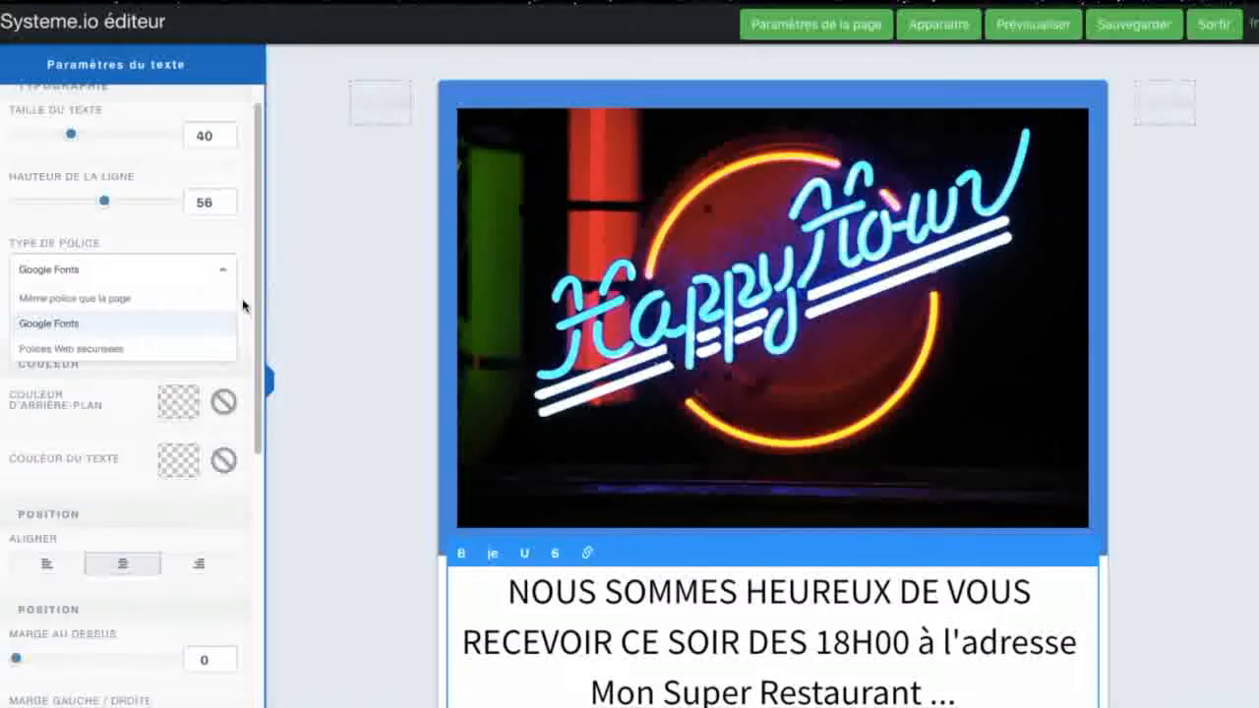
click(217, 324)
click(217, 313)
click(113, 393)
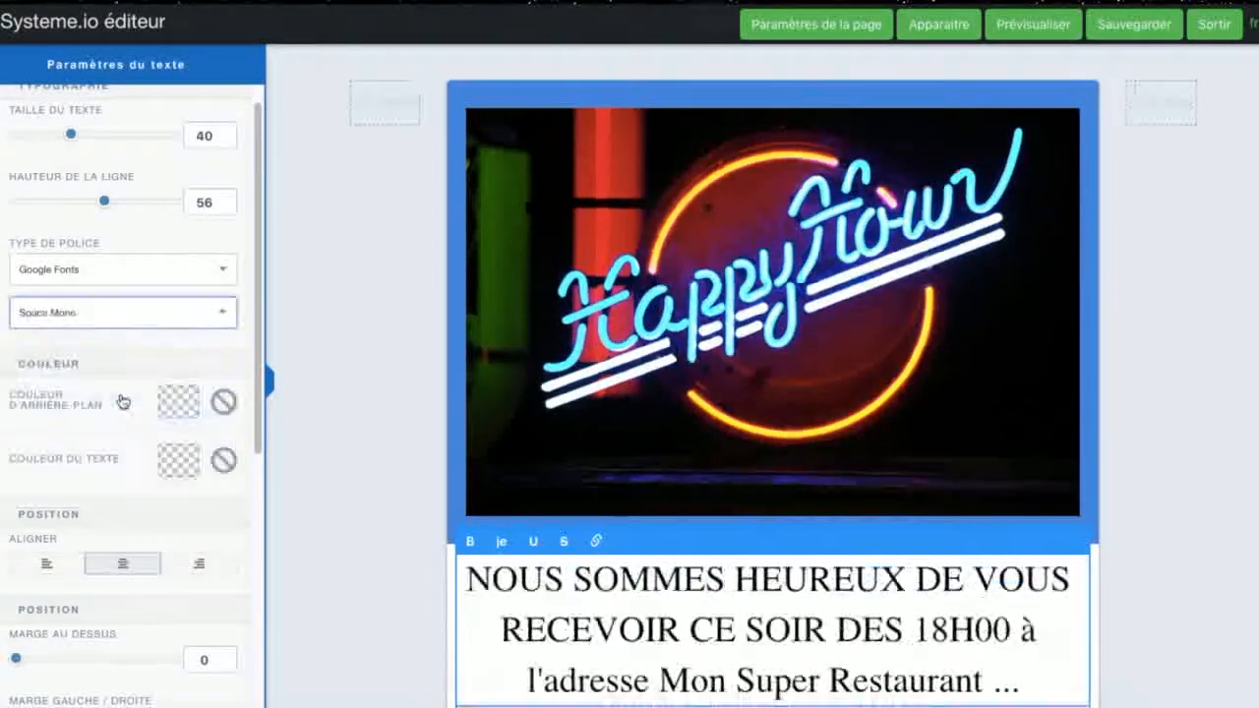
click(226, 312)
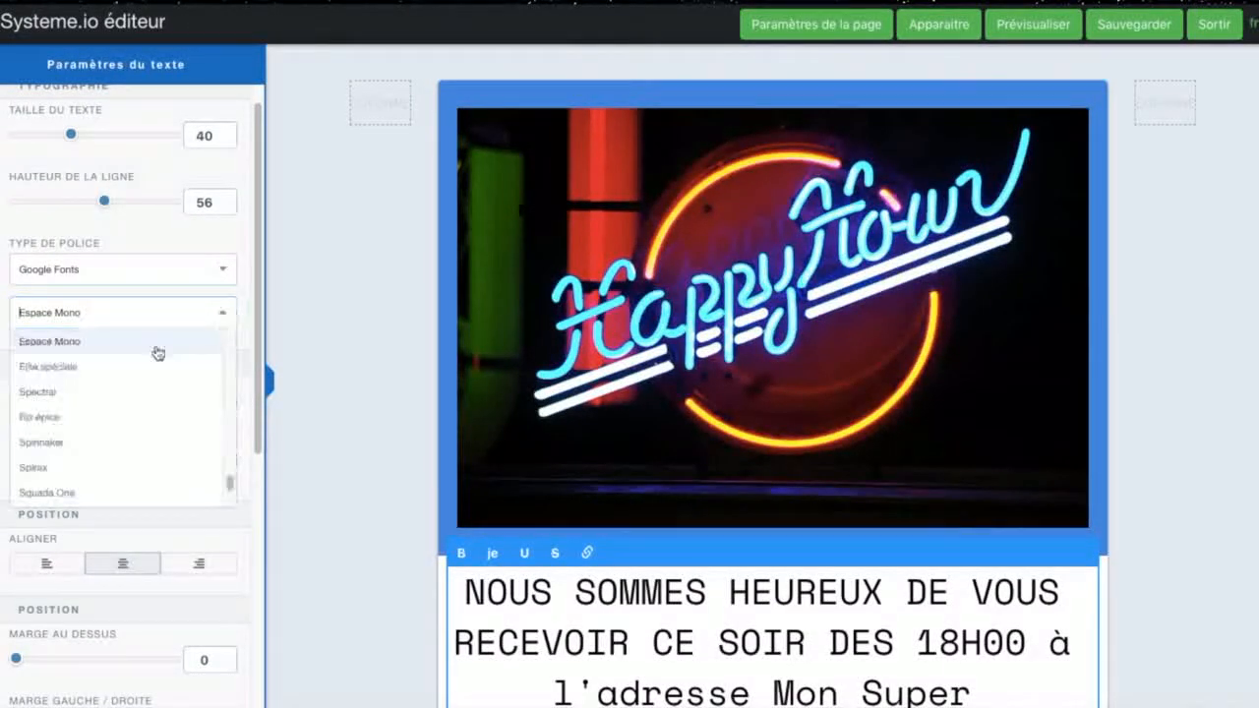
scroll(85, 455, down, 5)
click(79, 451)
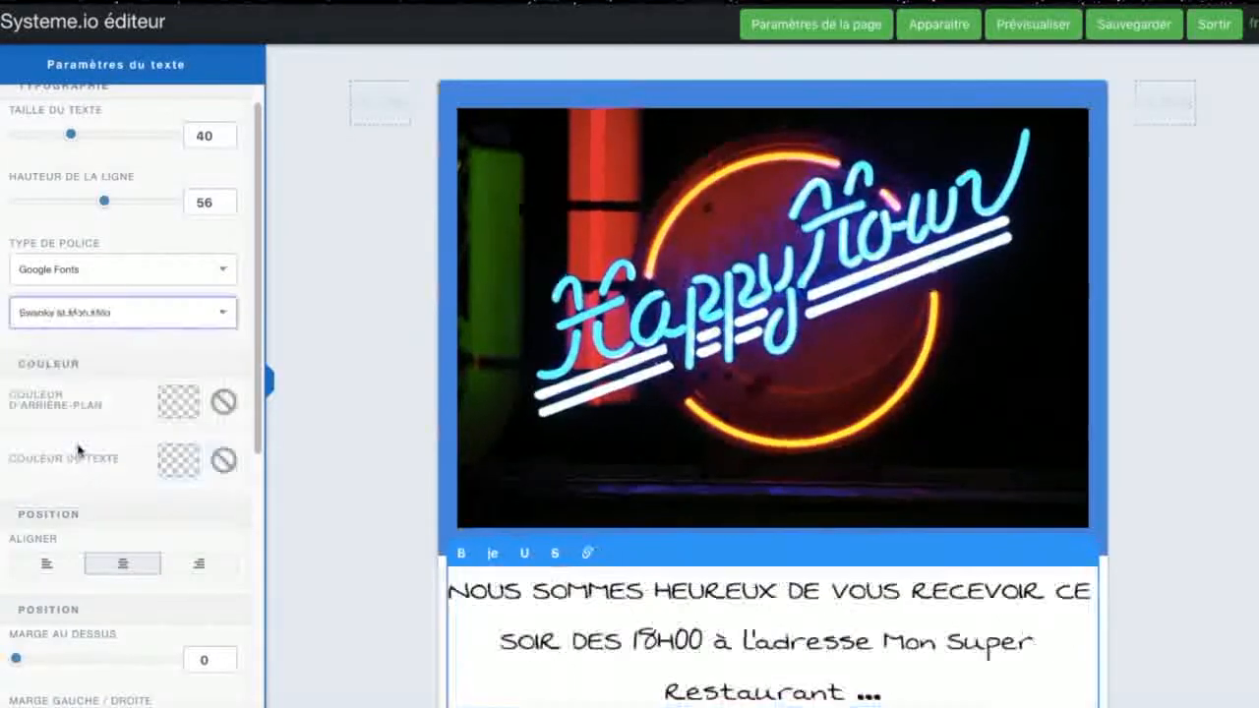
Step: Save the restyled thank-you page, leave the editor and open the funnel's "Bon de commande" step
click(306, 459)
scroll(786, 384, down, 5)
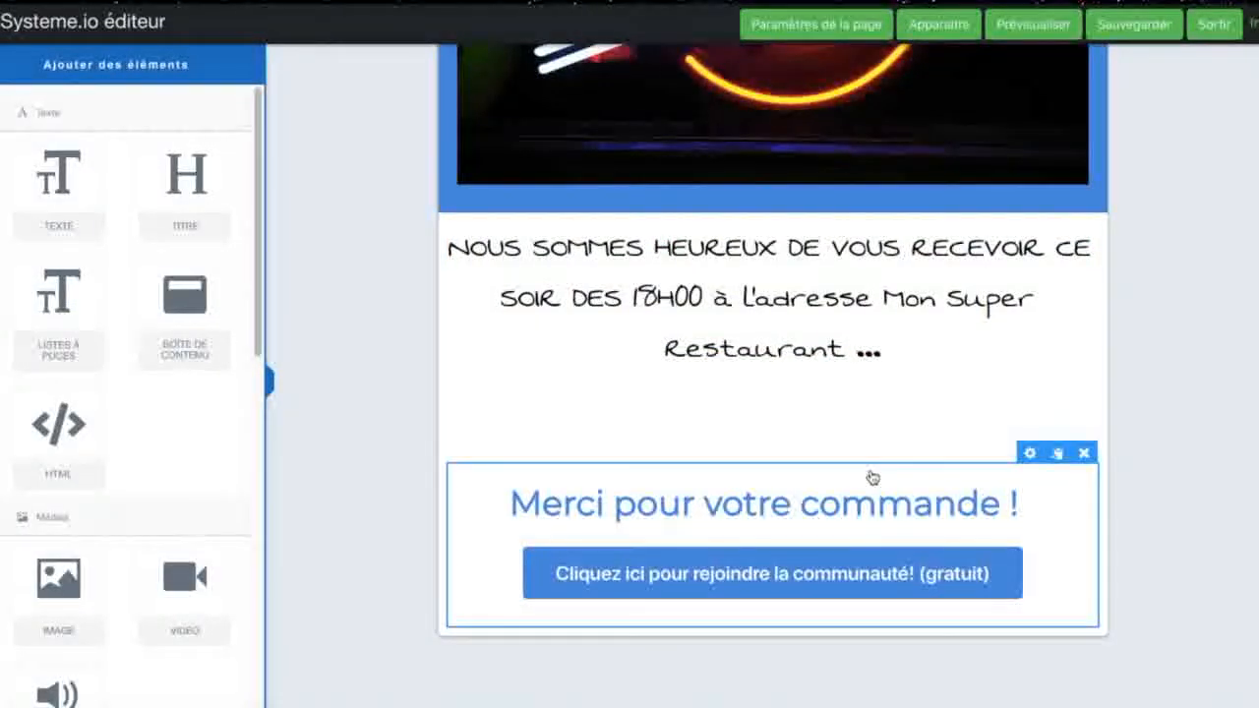
scroll(871, 477, up, 1)
click(1118, 27)
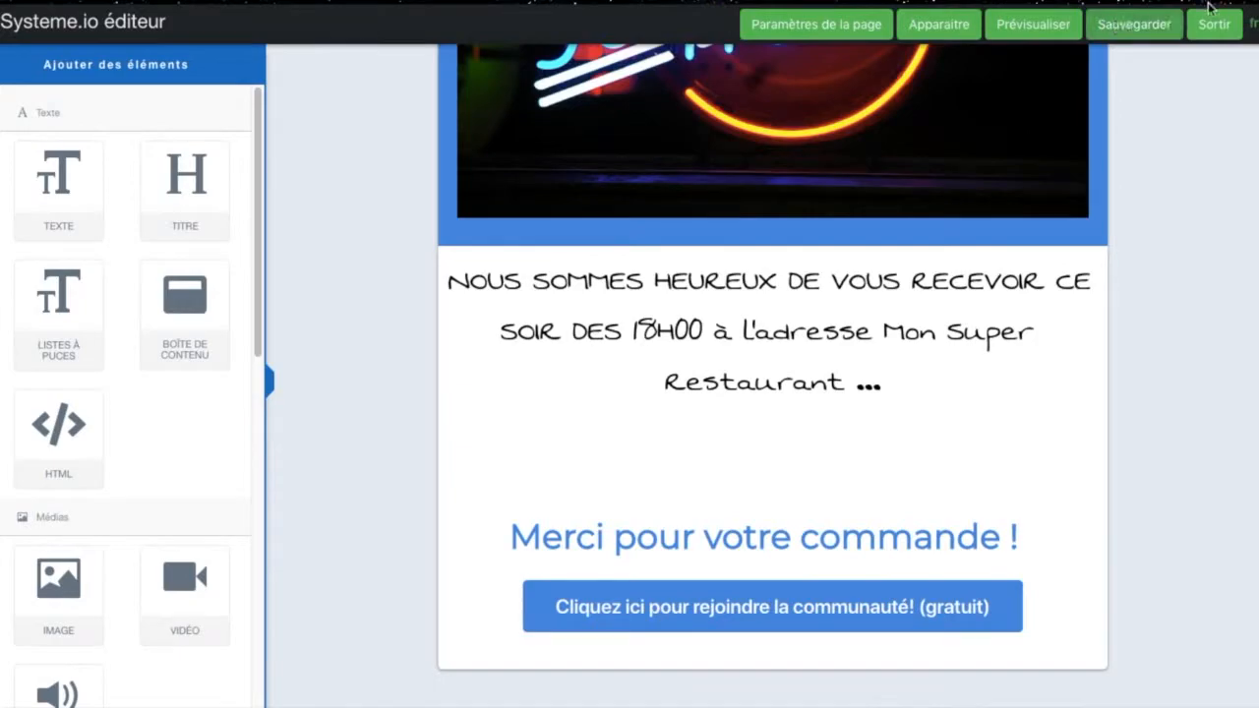
click(1213, 24)
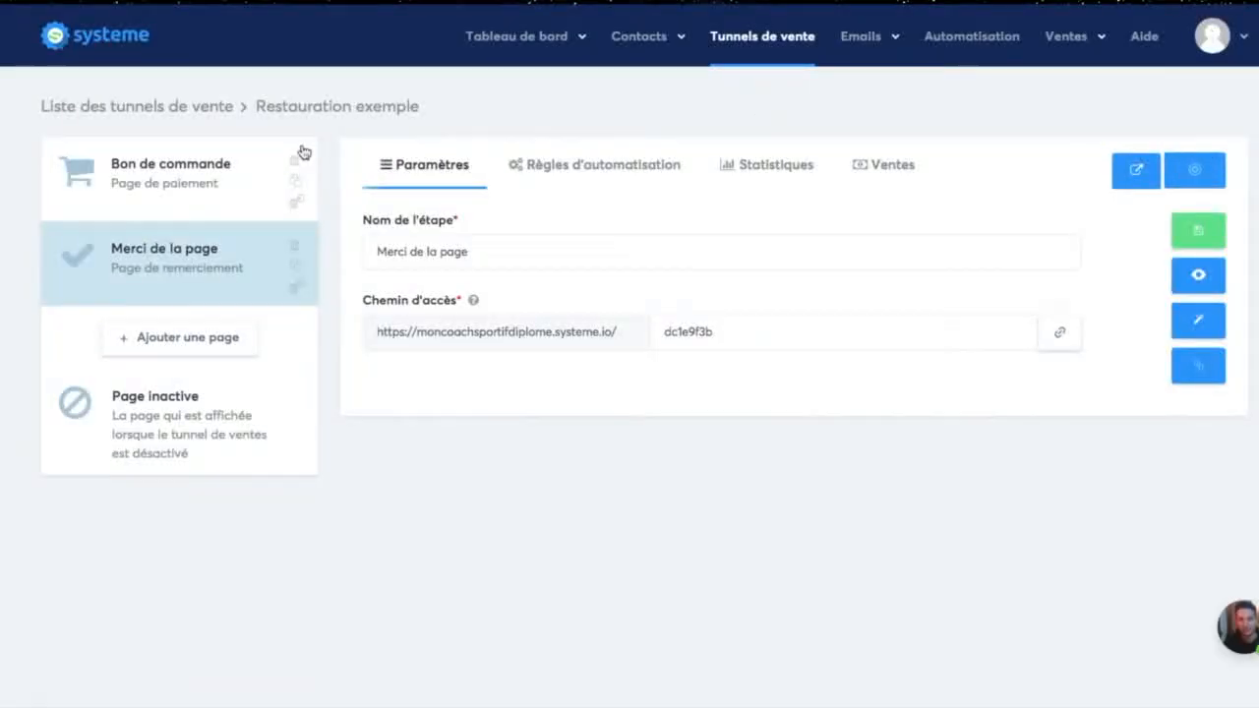
click(155, 190)
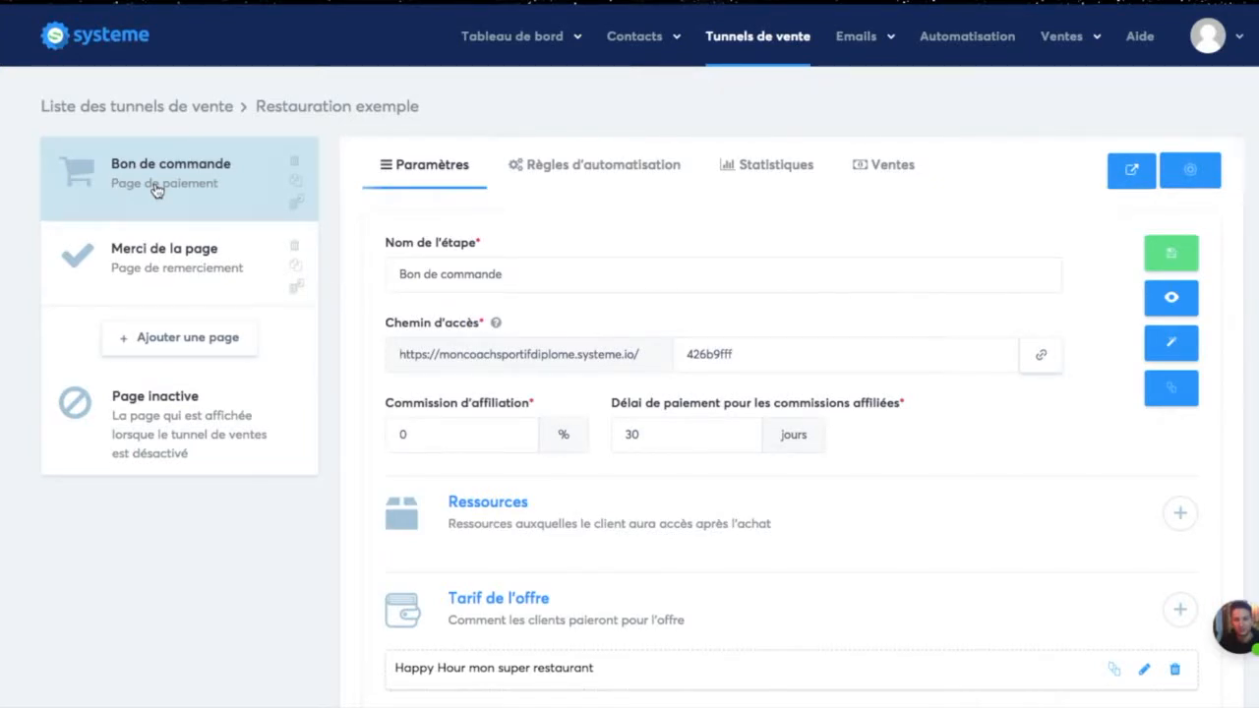
Step: Review the "Bon de commande" step's settings and copy the order page's access link
scroll(854, 326, down, 2)
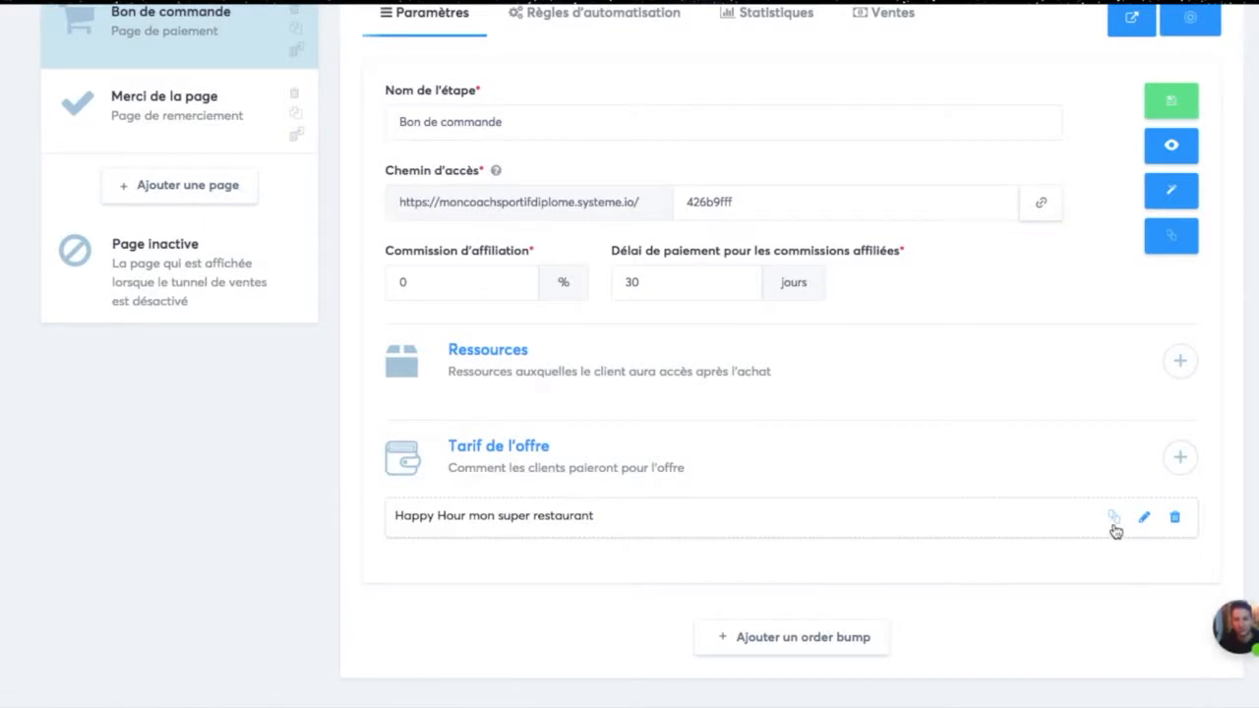
scroll(1078, 572, up, 2)
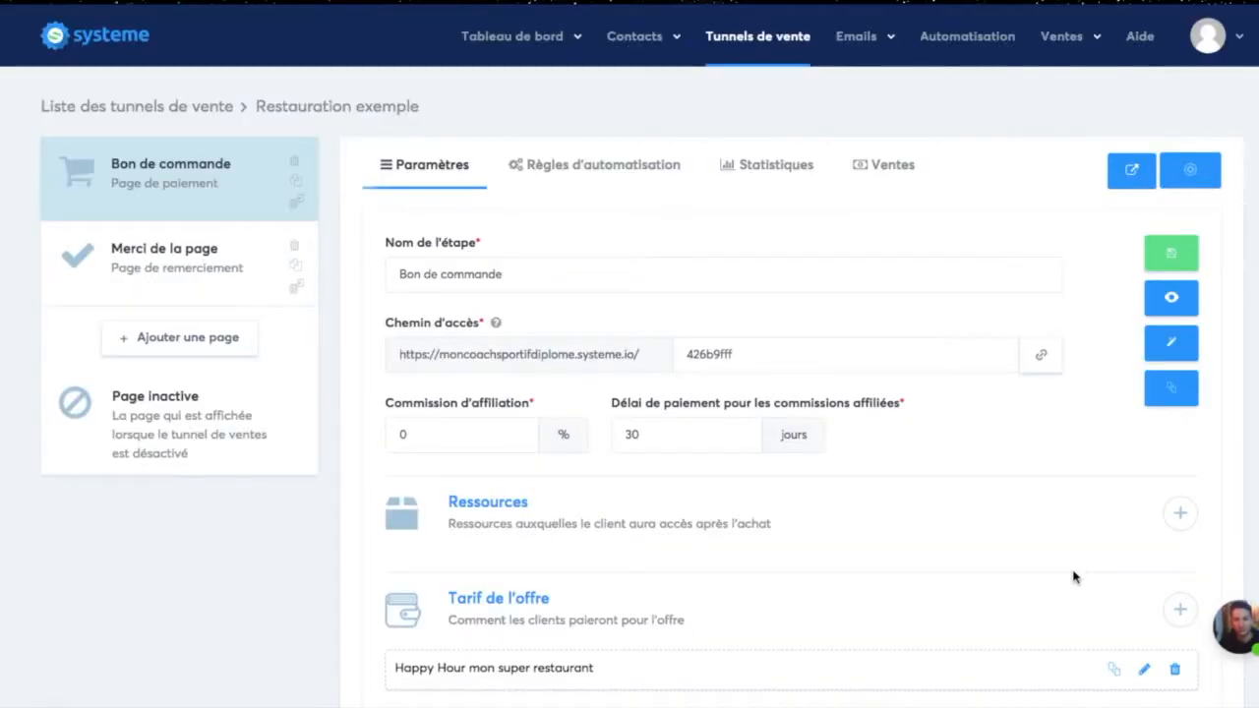
scroll(1221, 555, down, 2)
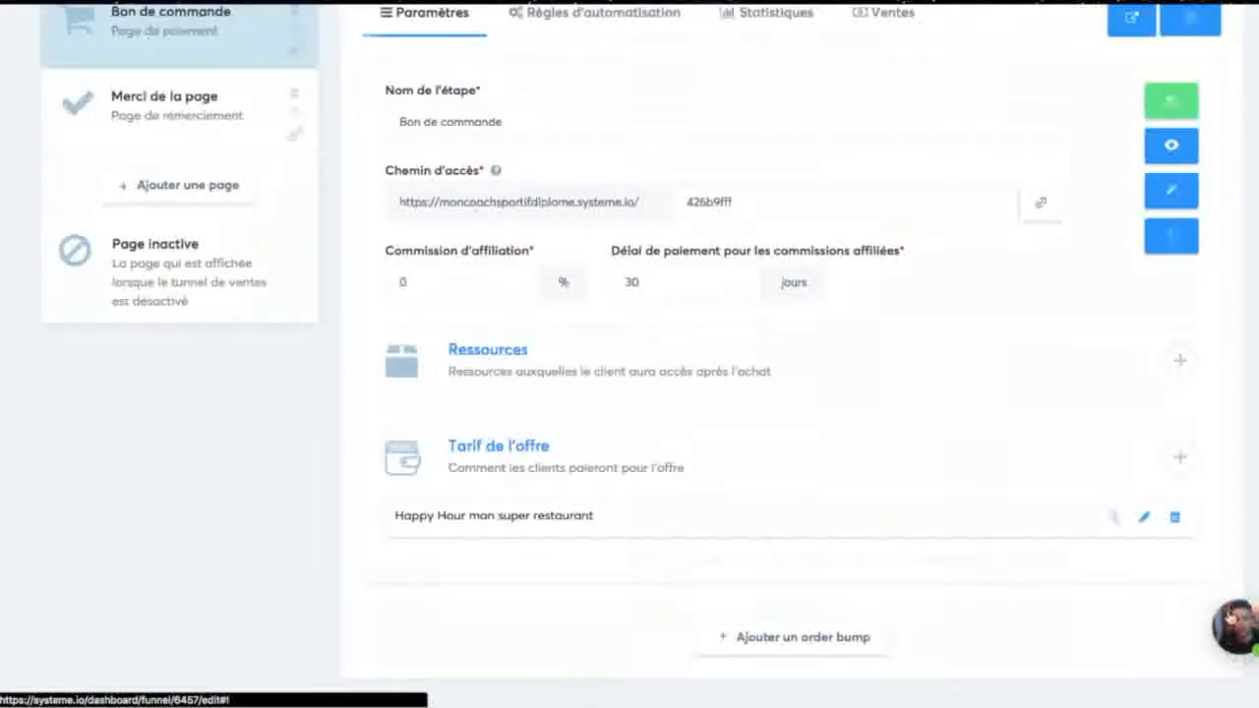
scroll(991, 554, up, 2)
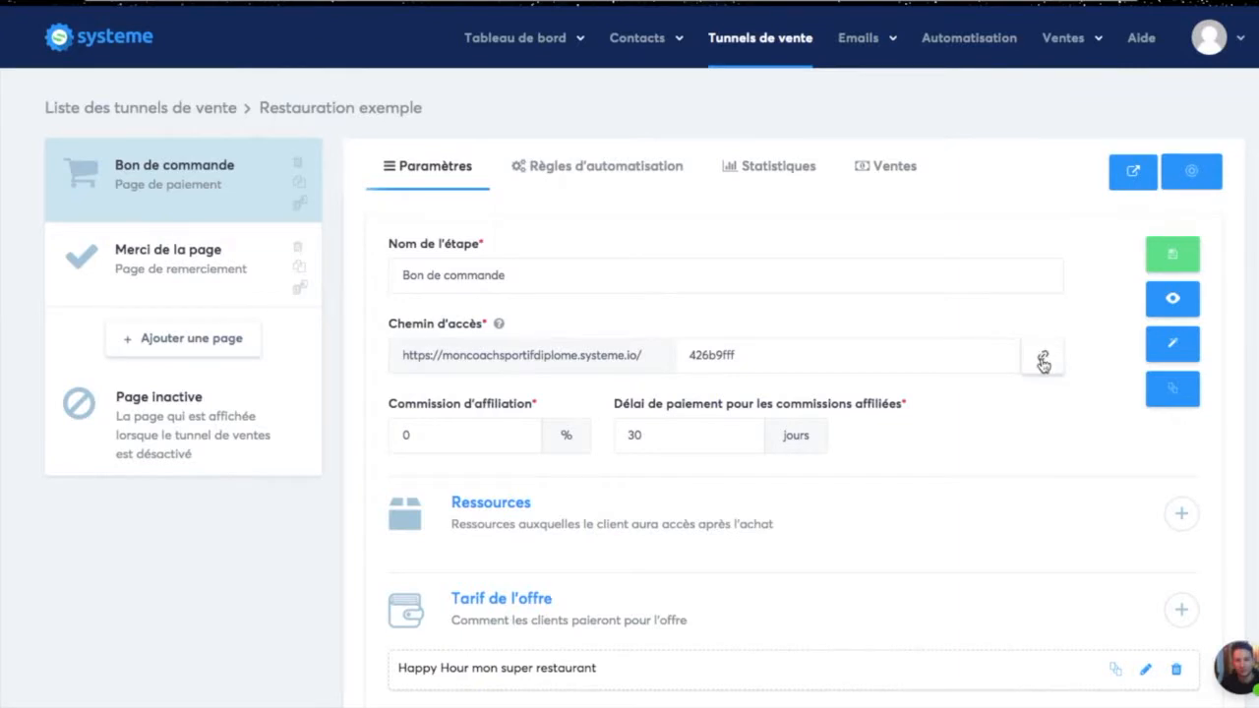
click(1044, 360)
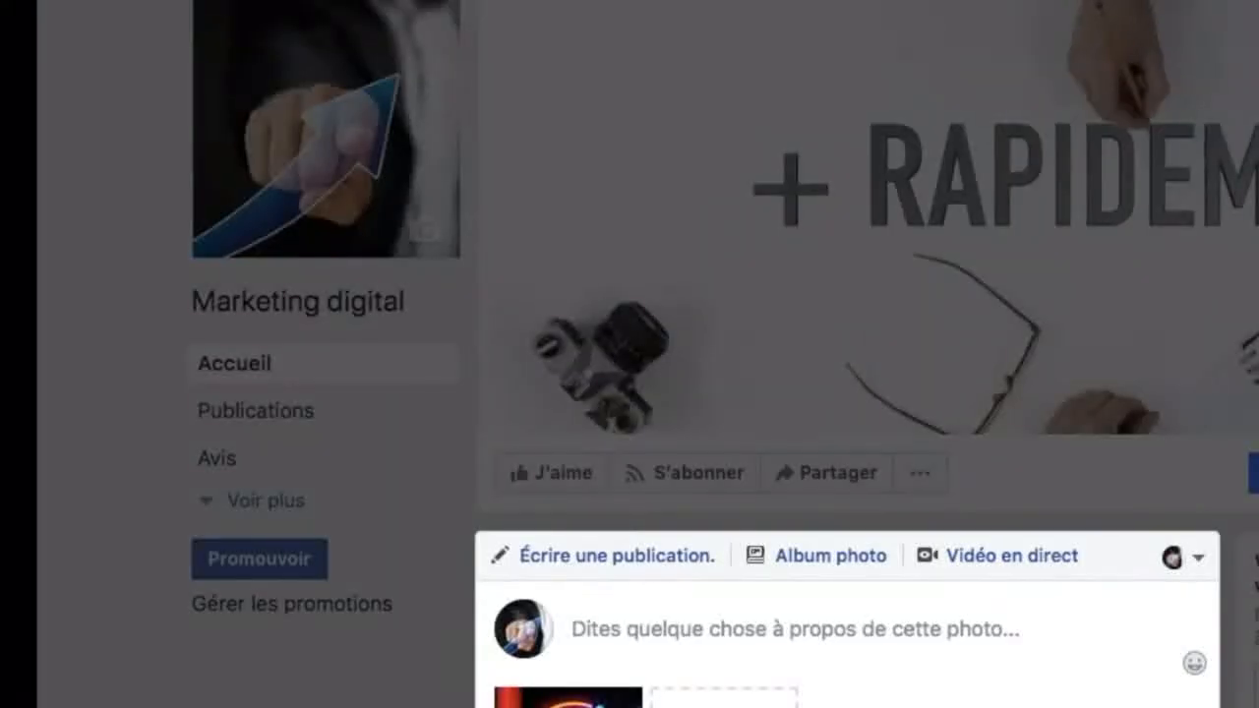
scroll(786, 354, down, 5)
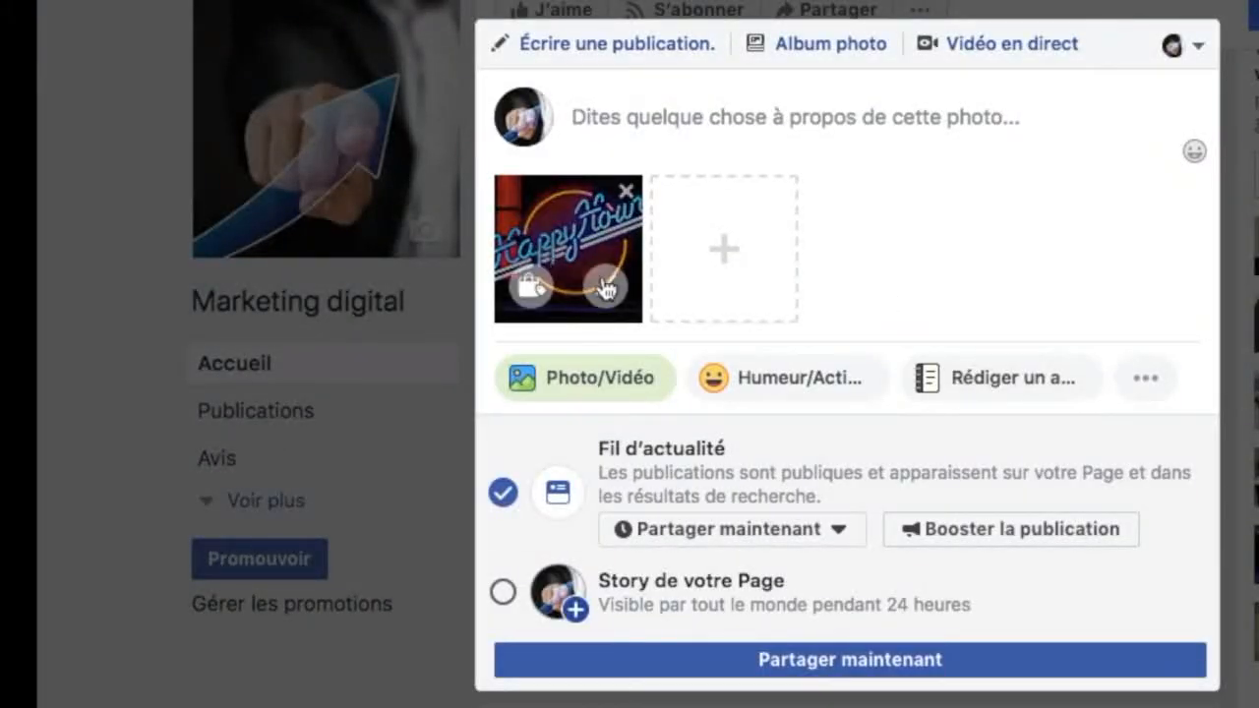
Step: In the Facebook page's happy hour photo post, write the opening line "Hey super promo ce soir !"
click(715, 117)
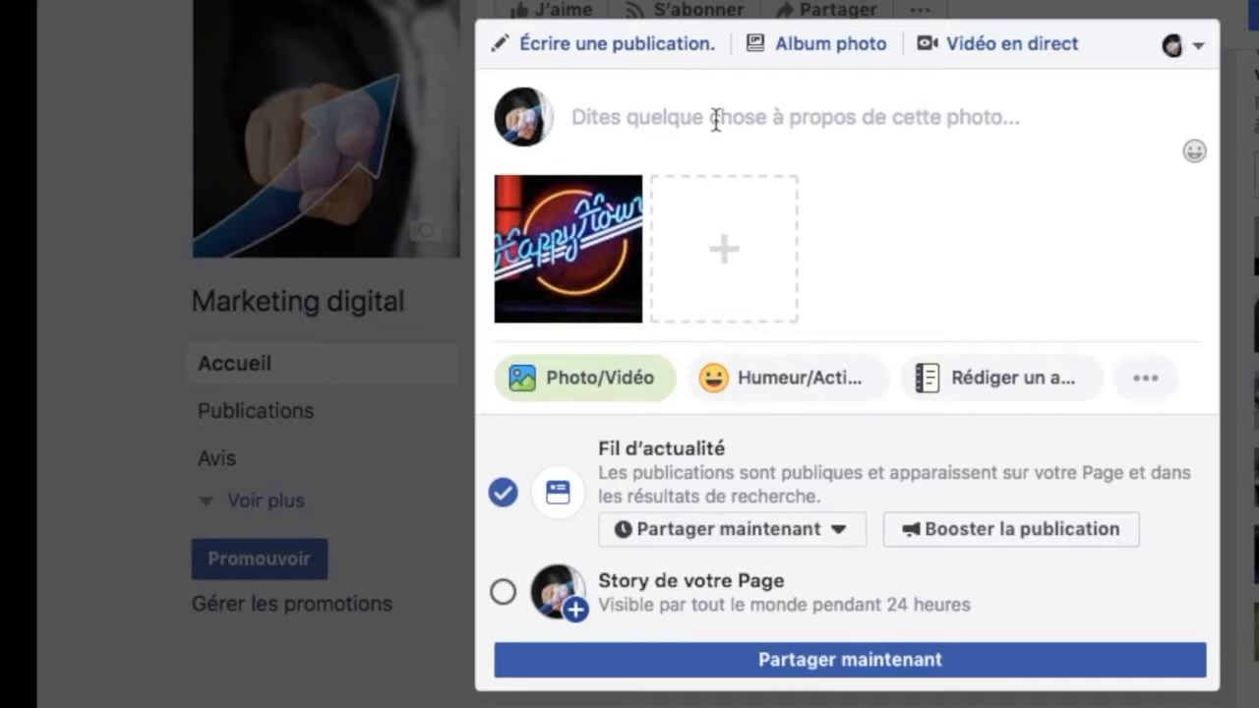
text(HEy)
key(BackSpace)
key(BackSpace)
text(ey super )
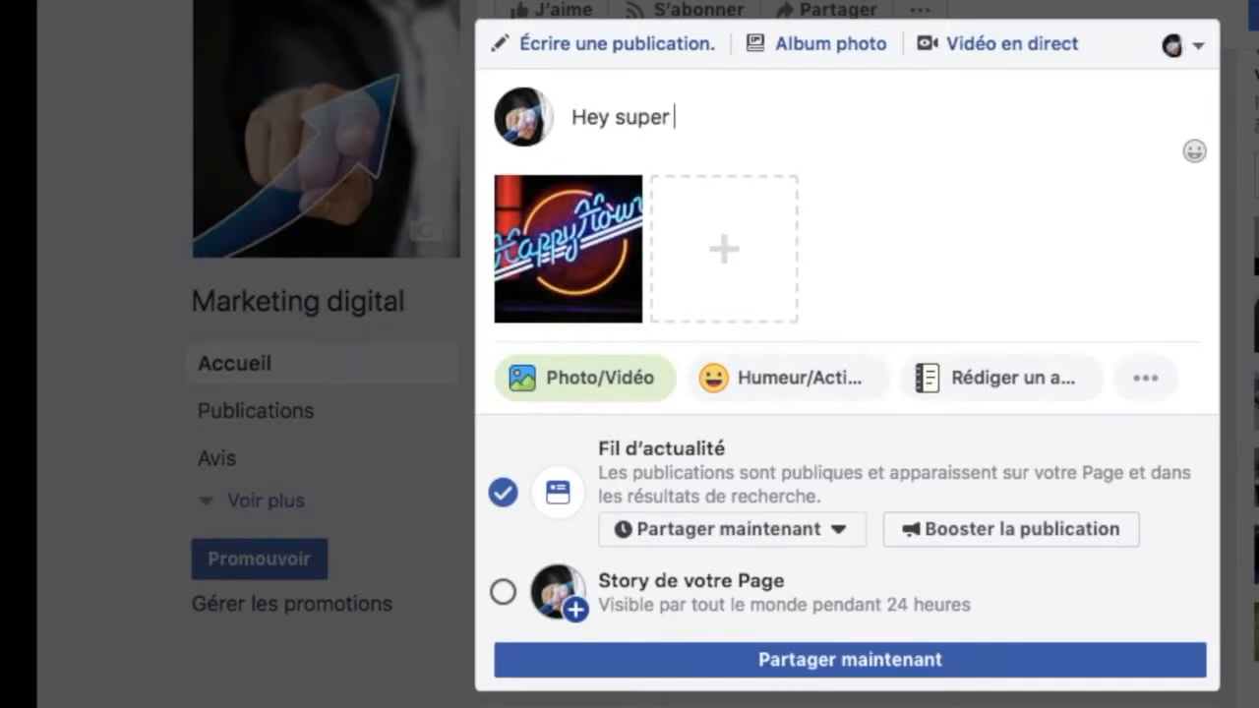
text(promo ce soir !)
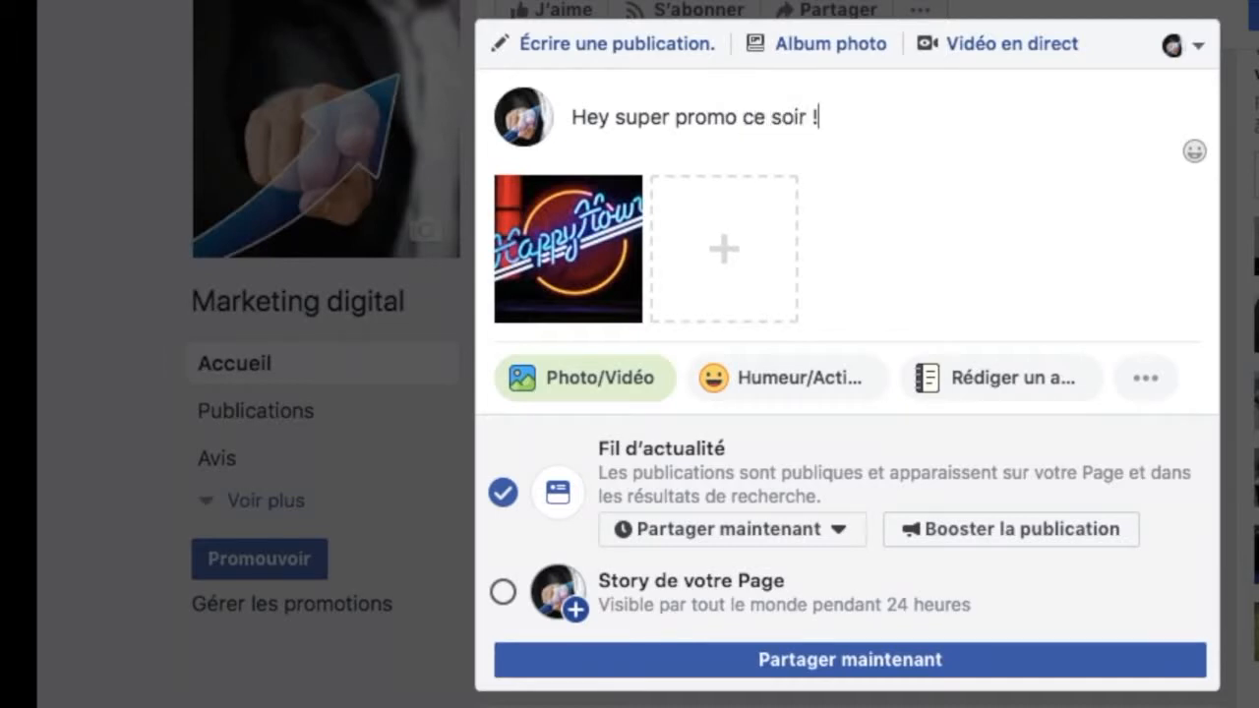
Step: Start a second line in the post with "Mon Super resto vous convie à partir de 18 heure"
key(Return)
text(Mon )
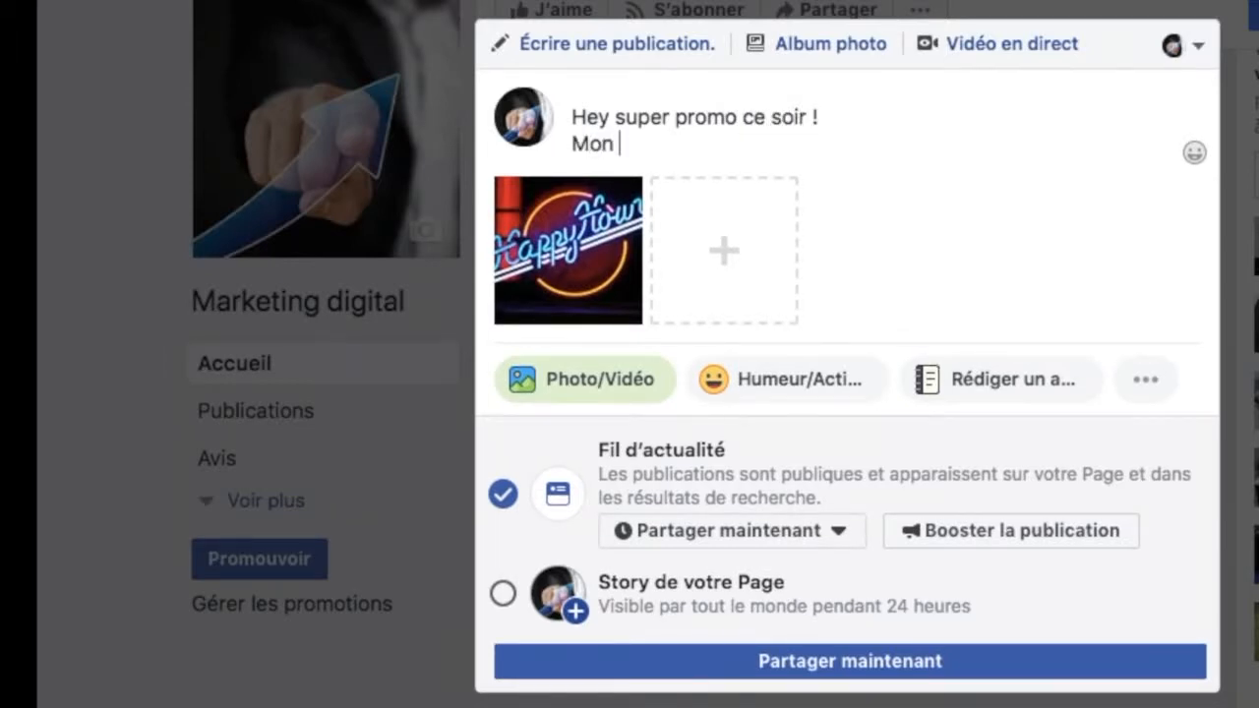
text(Super resto  vous co)
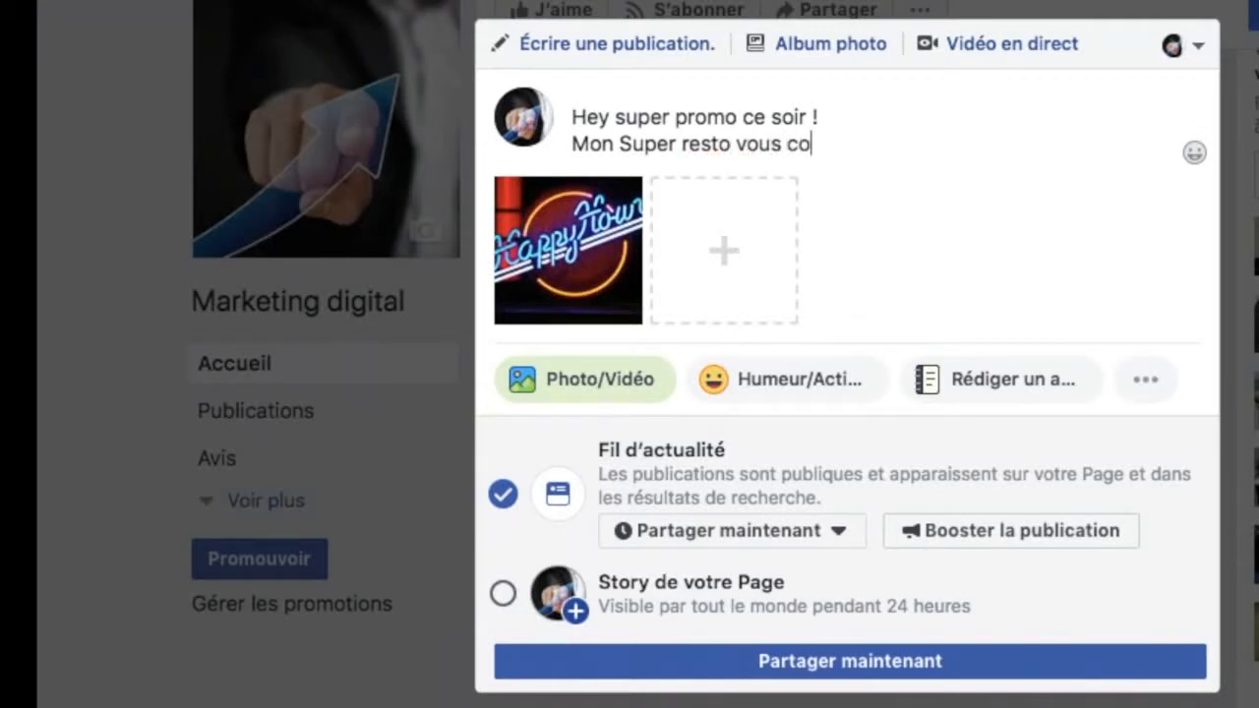
text(nvie à parti)
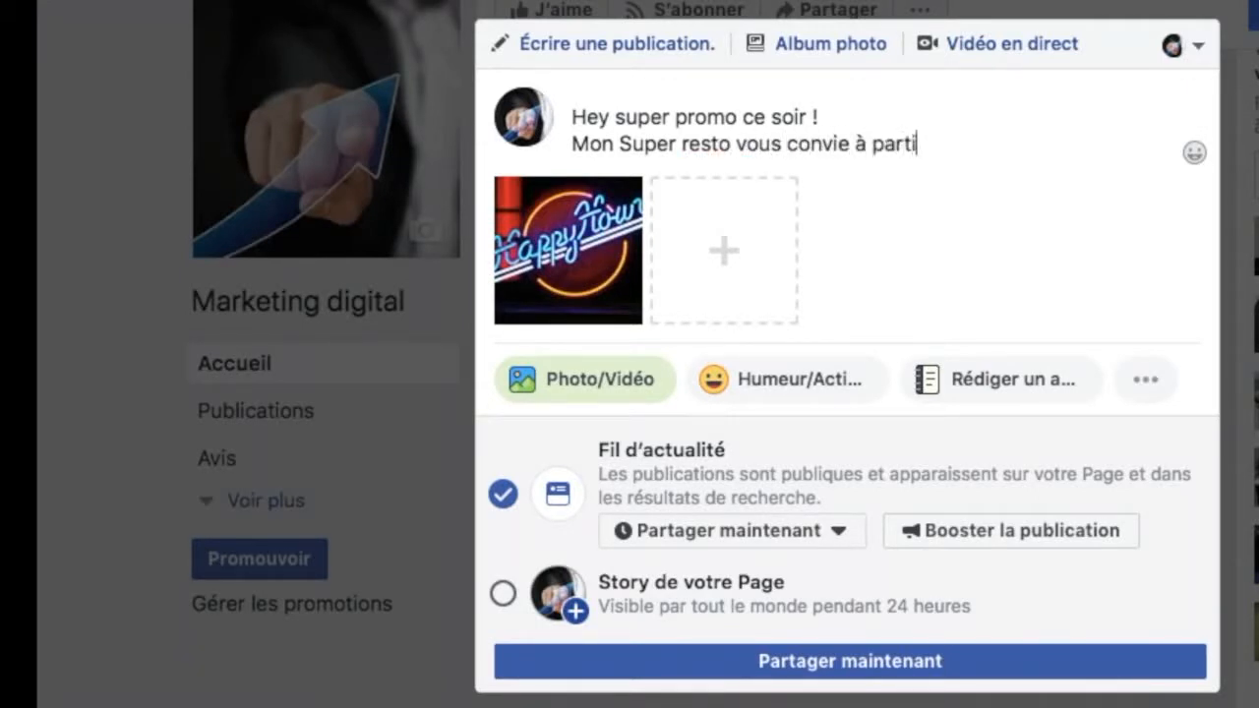
text(r de 18)
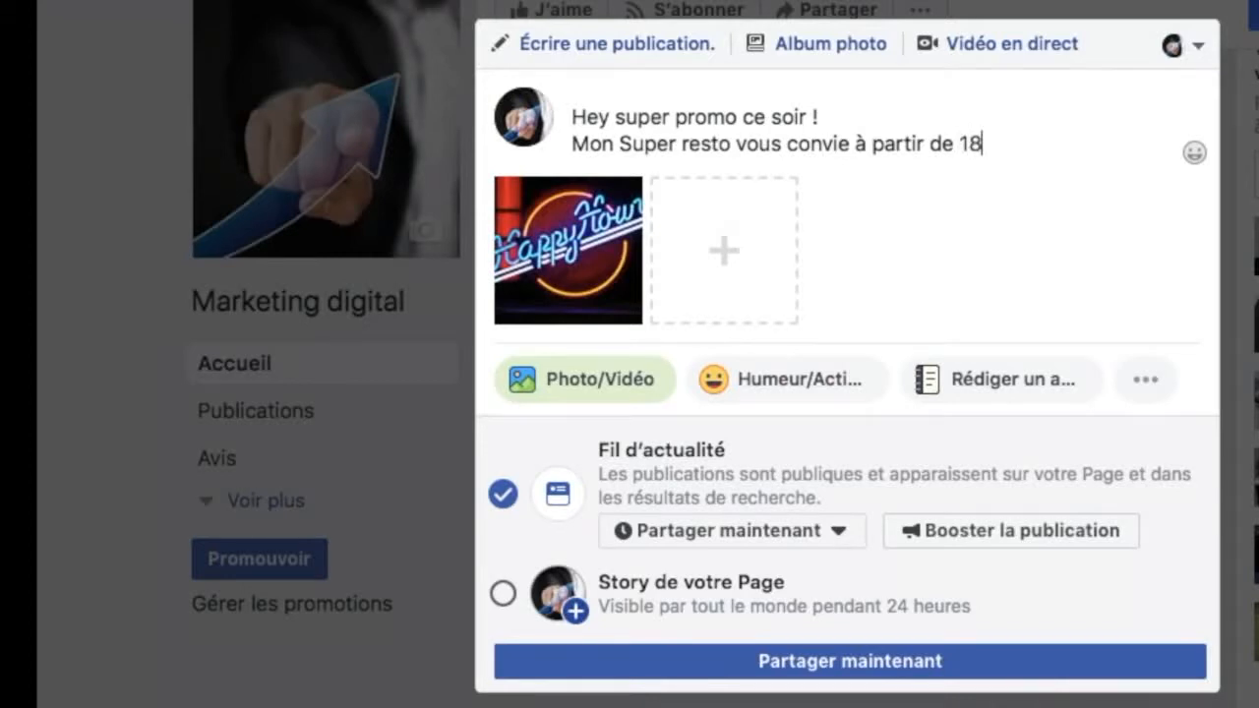
text( heures)
key(BackSpace)
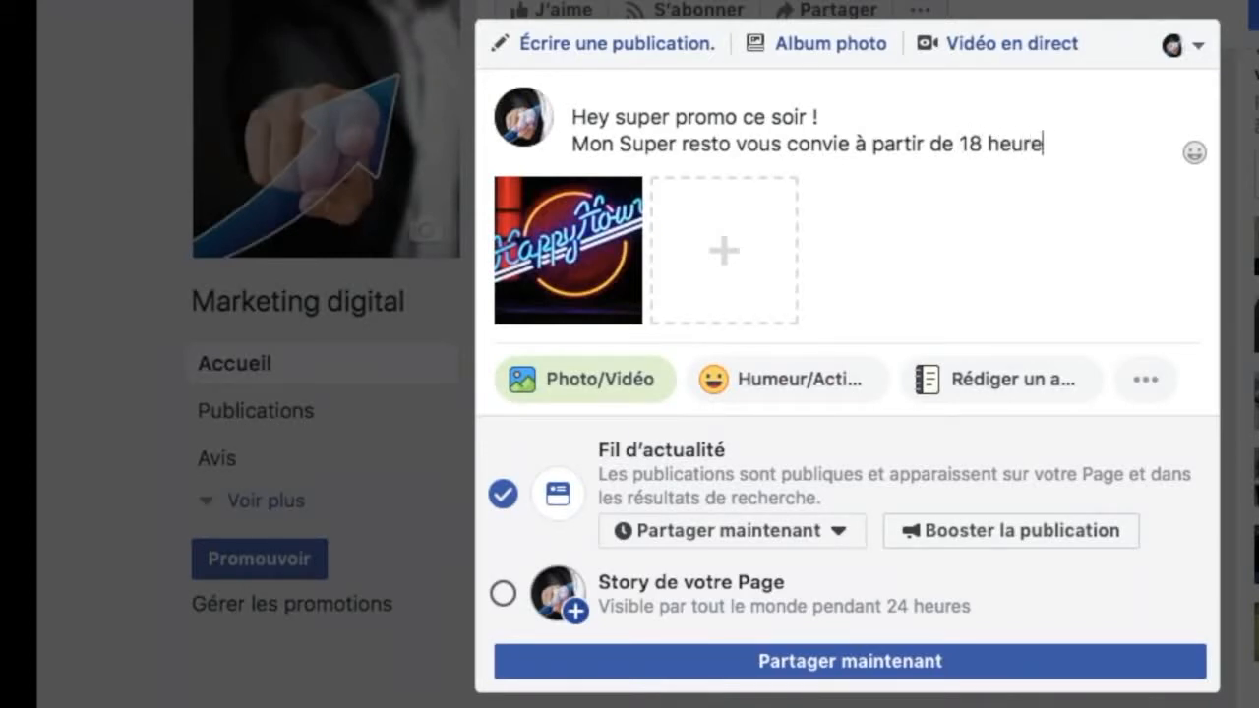
Step: Complete the invitation sentence with "au happy hour jusqu'à 21 heures !"
text(au happy hour)
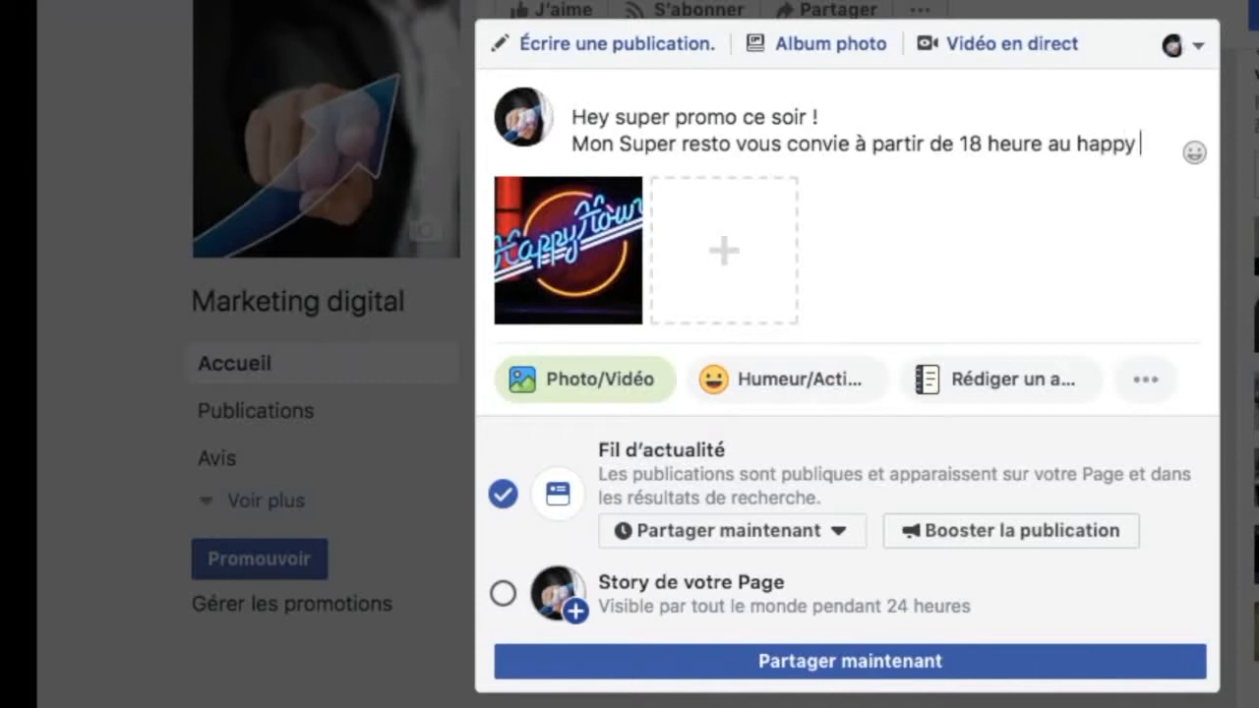
key(BackSpace)
text(r ju)
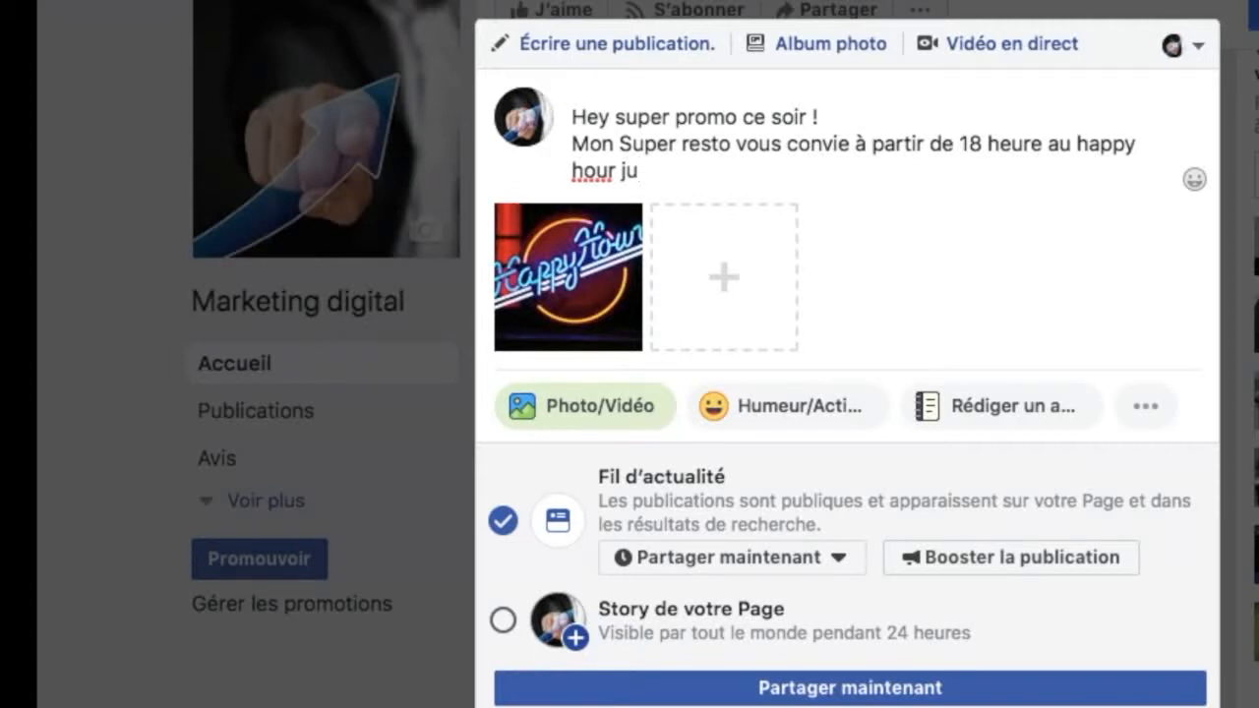
text(squ'à 21)
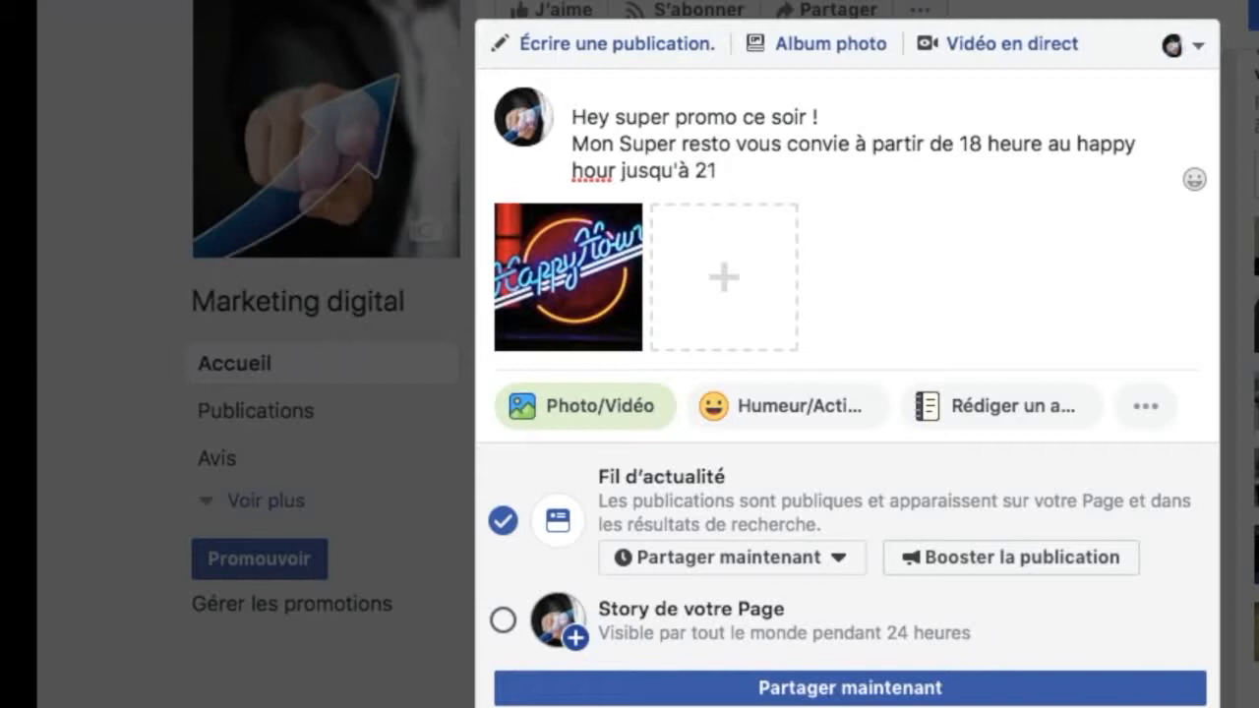
text( heures!)
key(BackSpace)
text(!)
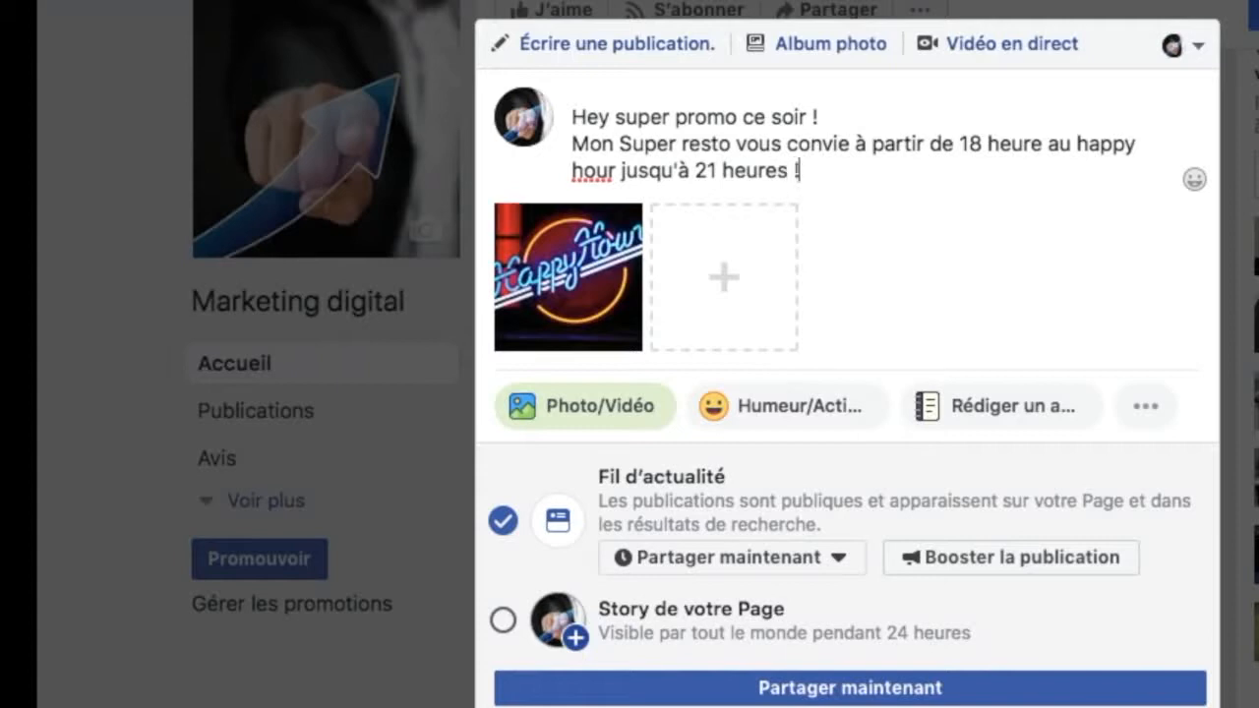
Step: Enclose the words "happy hour" in double quotation marks in the post's invitation sentence
click(1076, 144)
text(")
key(Left)
key(Left)
key(Left)
key(Left)
key(Left)
key(Left)
key(Left)
key(Left)
key(Left)
key(Left)
key(Left)
key(Left)
key(Left)
key(Left)
key(Left)
key(Left)
key(Left)
key(Left)
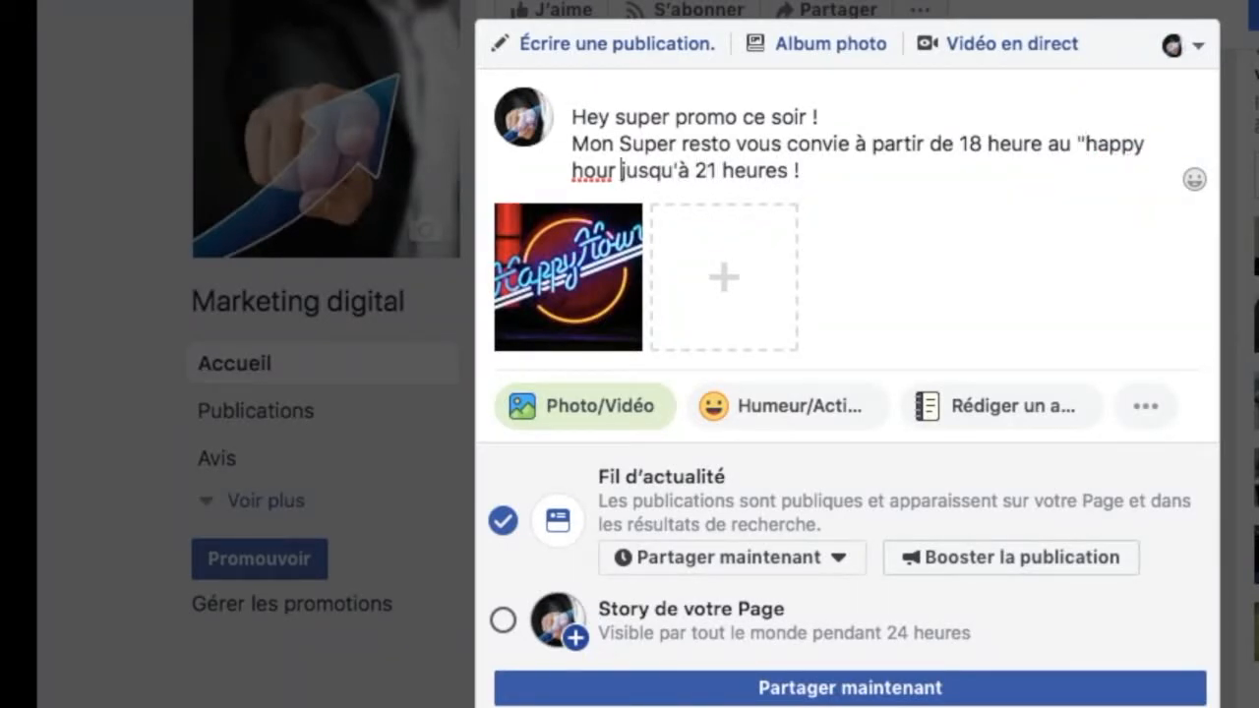
text(")
Step: Capitalise both quoted words in the invitation sentence so they read "Happy Hour"
key(Left)
key(Left)
key(Left)
key(Left)
key(Left)
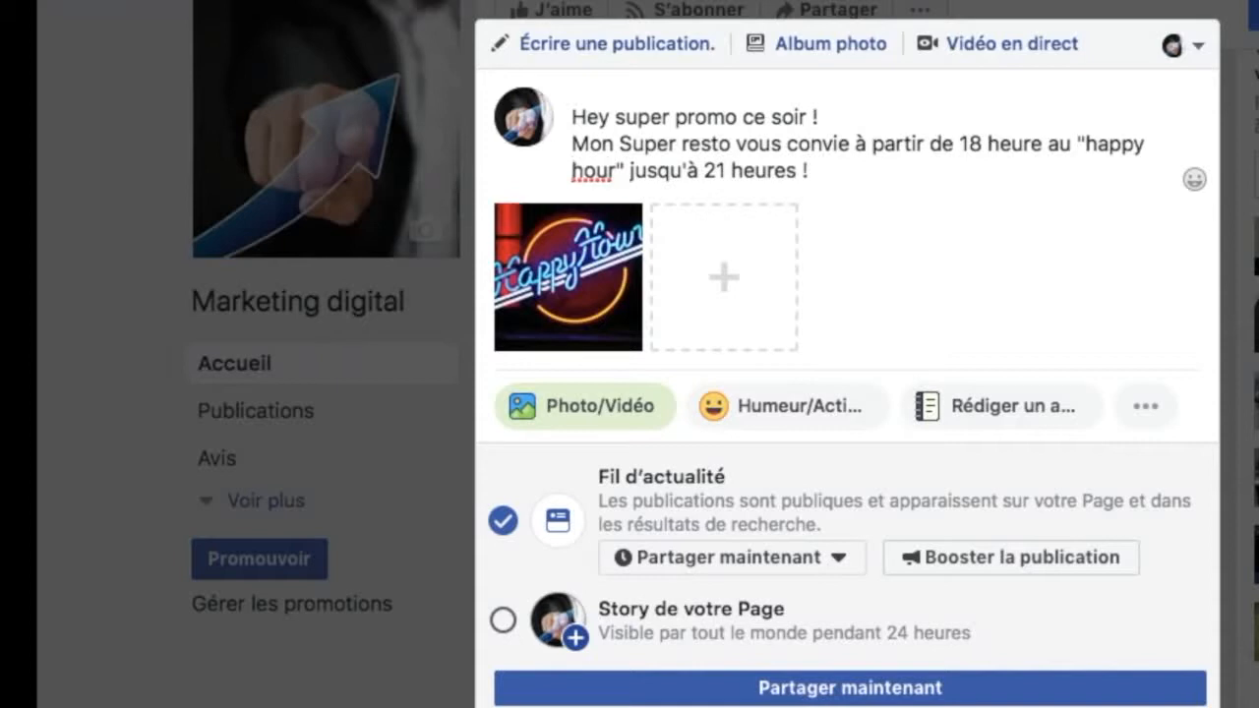
key(BackSpace)
text(H)
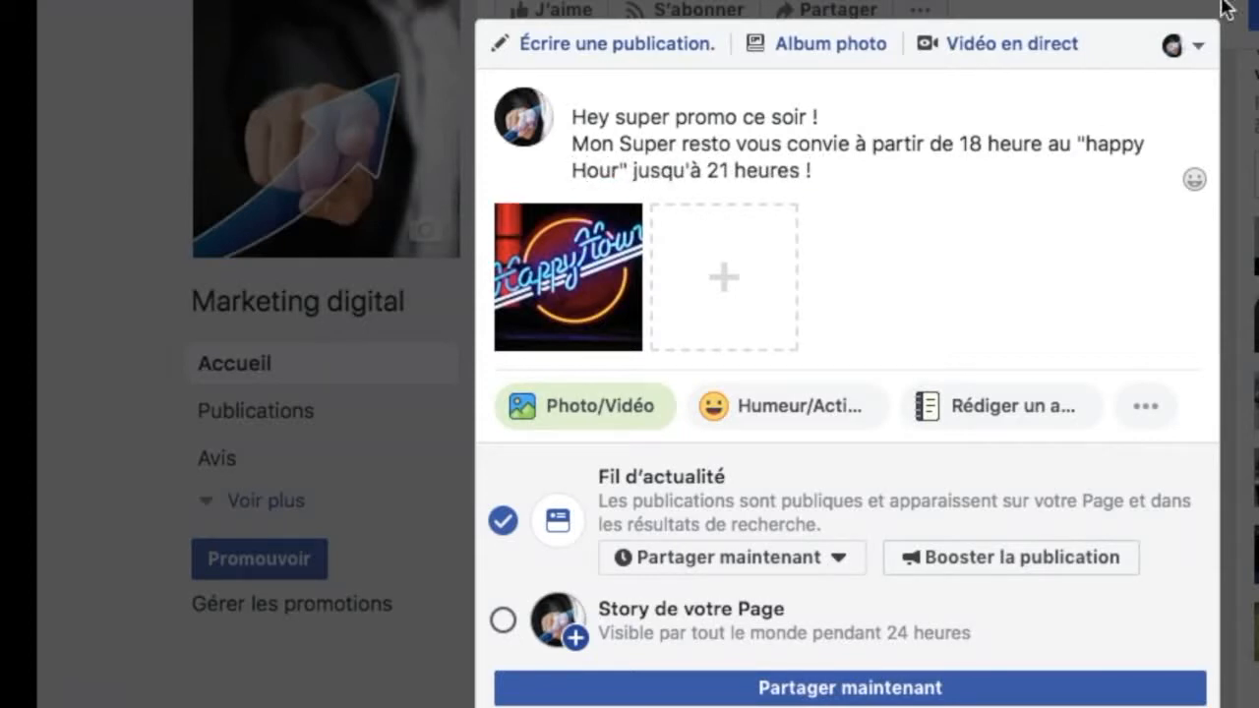
click(1095, 145)
key(BackSpace)
text(H)
Step: Add the new line "PROFITEZ DES MAINTENANT DE LA PROMO EXCEPTIONNEL 10€ au LIEU de 15 €" below the invitation
click(873, 175)
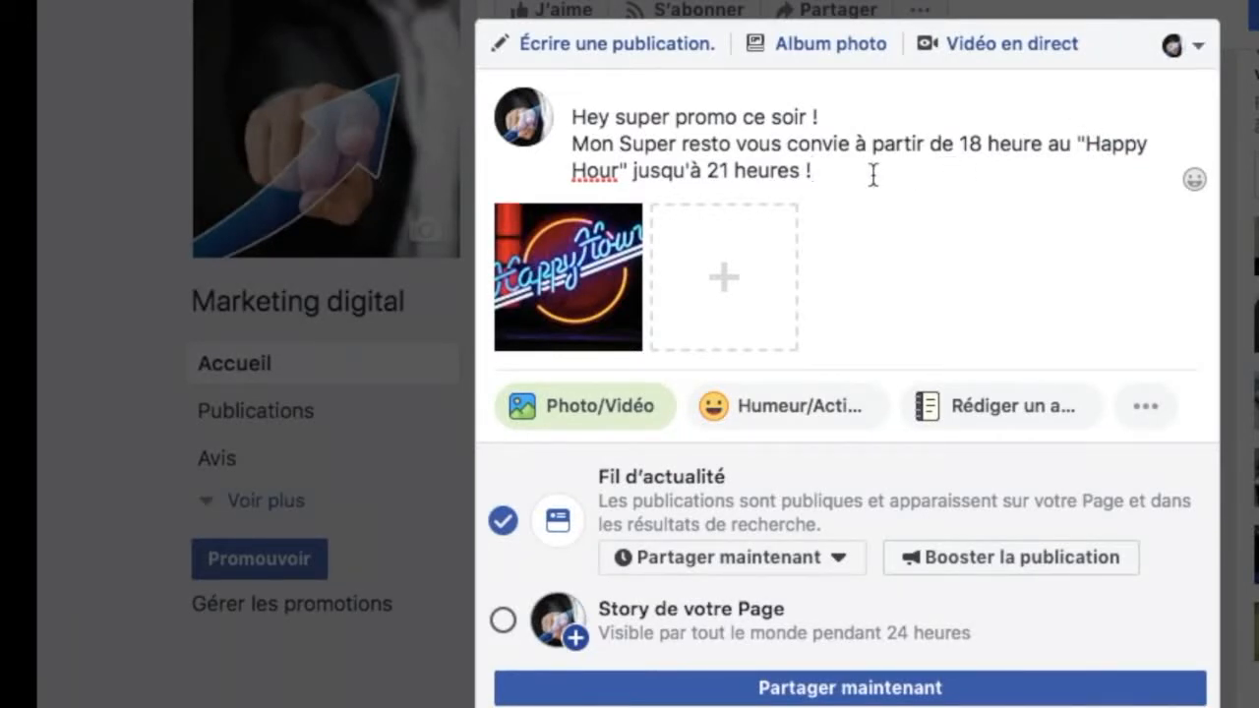
key(Return)
text(PROFITEZ DES MAINTENANT DE LA PROMO EXCEPTIONNEL 10€ )
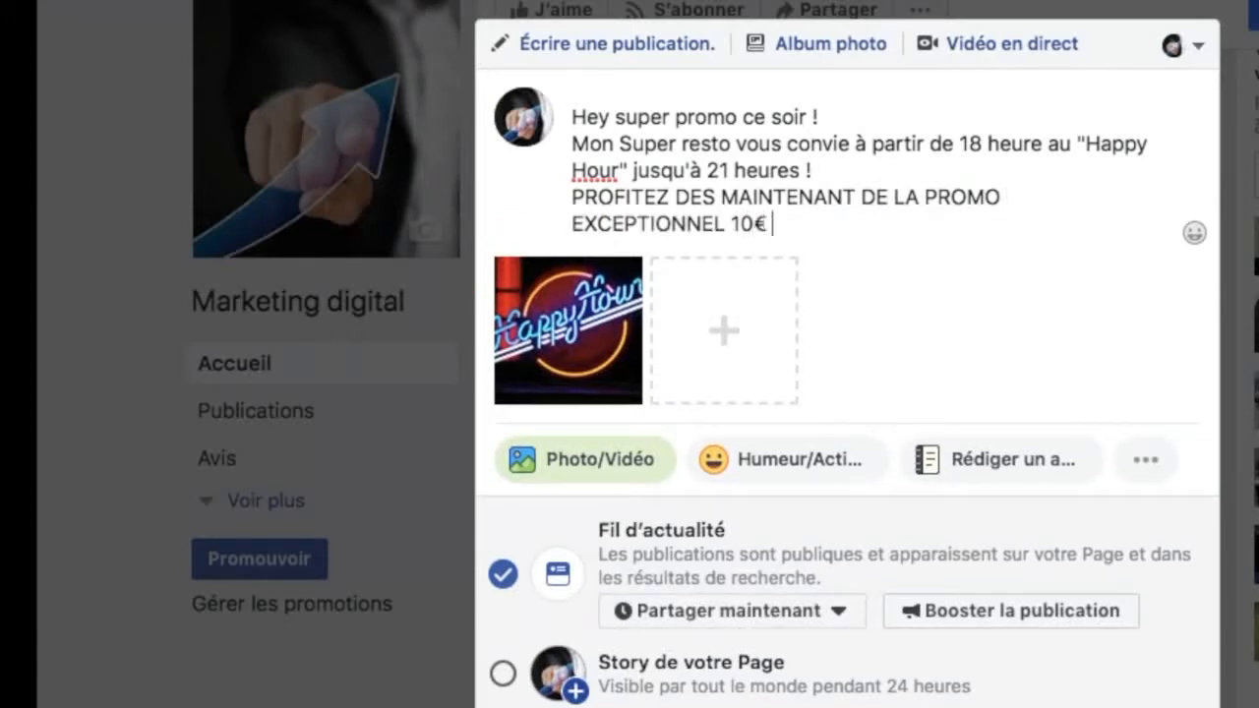
text(au LIEU de 15 )
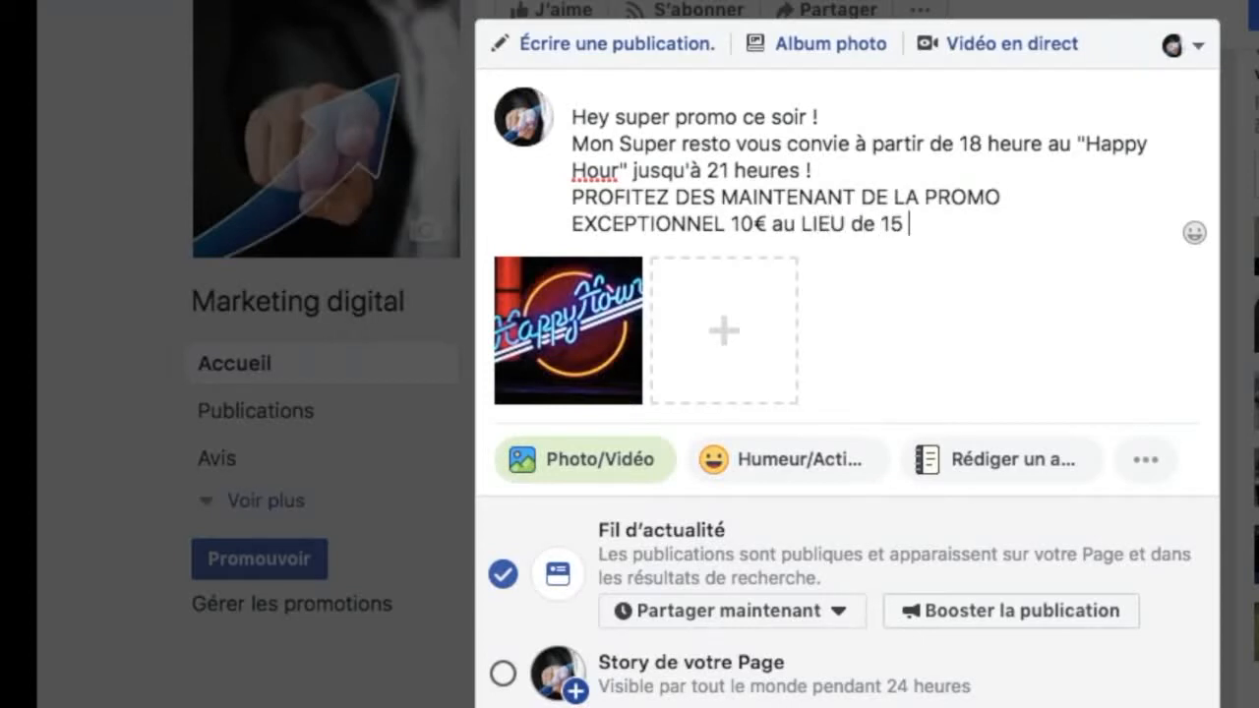
text(€)
text( ! Inscrivez vous c)
Step: Continue the promo line with "! Inscrivez vous vite sur le lien ci dessous !"
key(BackSpace)
text(virt)
key(BackSpace)
key(BackSpace)
text(te)
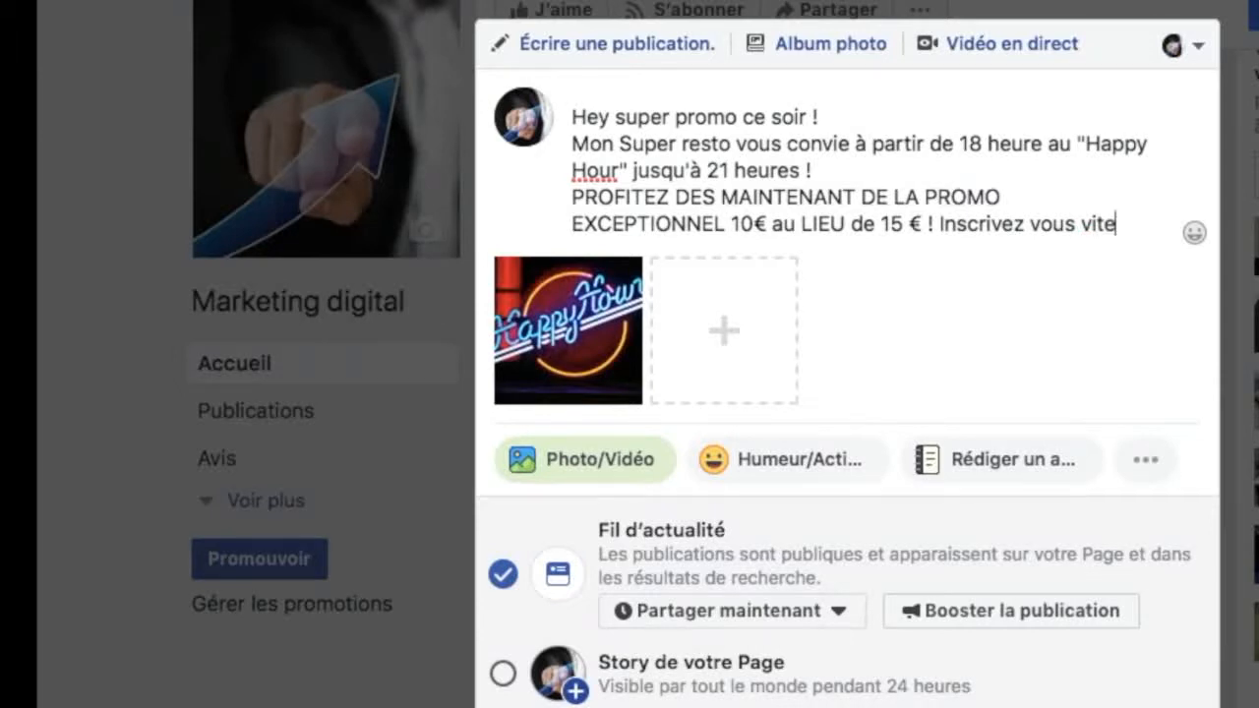
text( sur le lie)
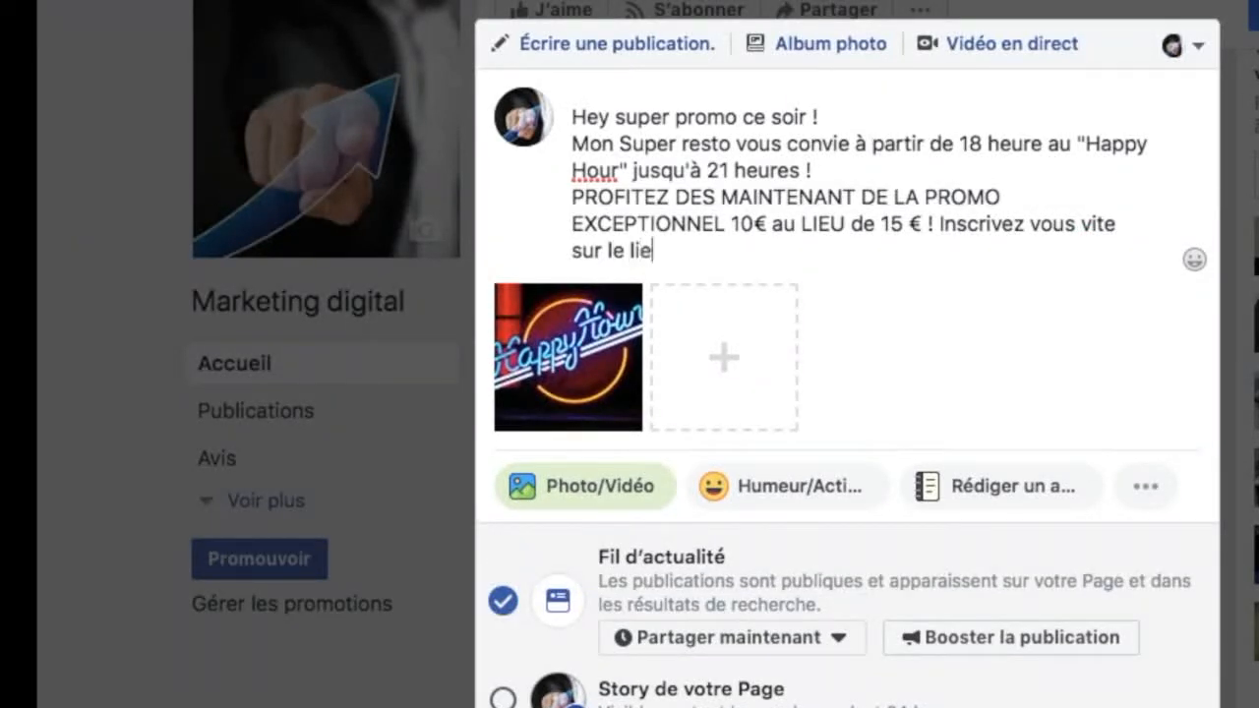
text(n ci dessous !)
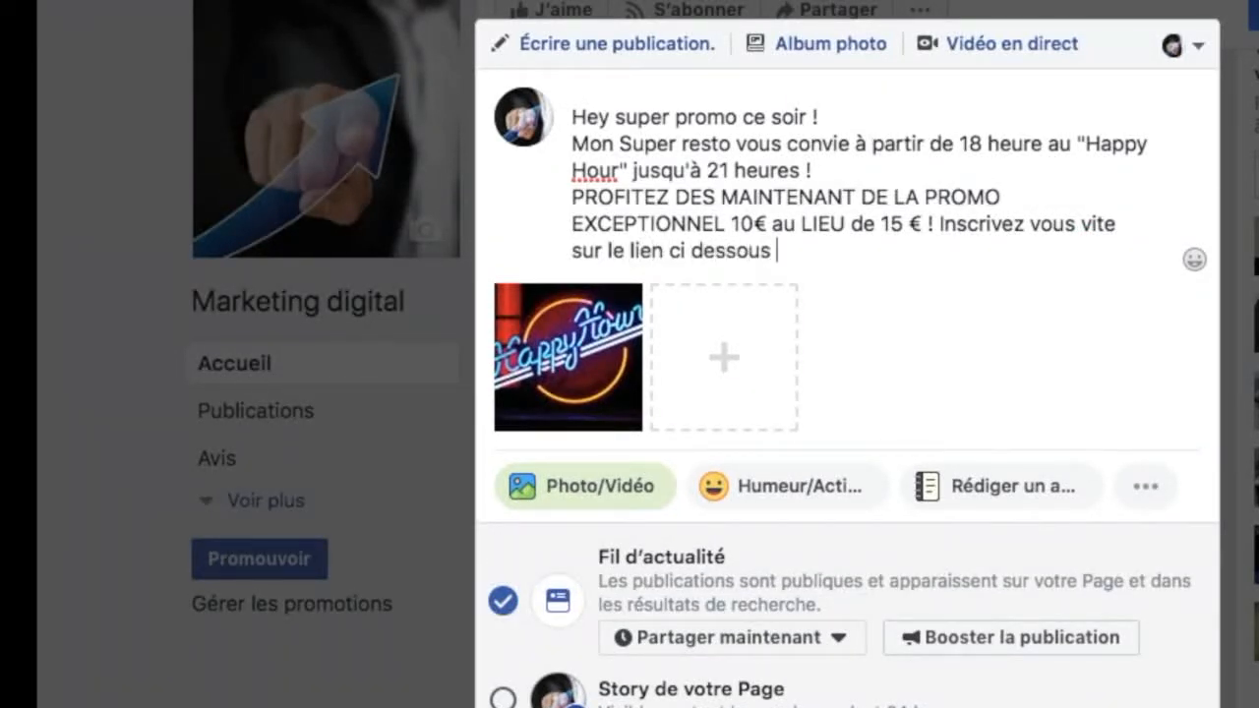
Step: After a blank line, add "Partagez cette promo avec vos amis (es) la fête c'est toujours mieux ensemble !!!!" to the post
key(Return)
key(Return)
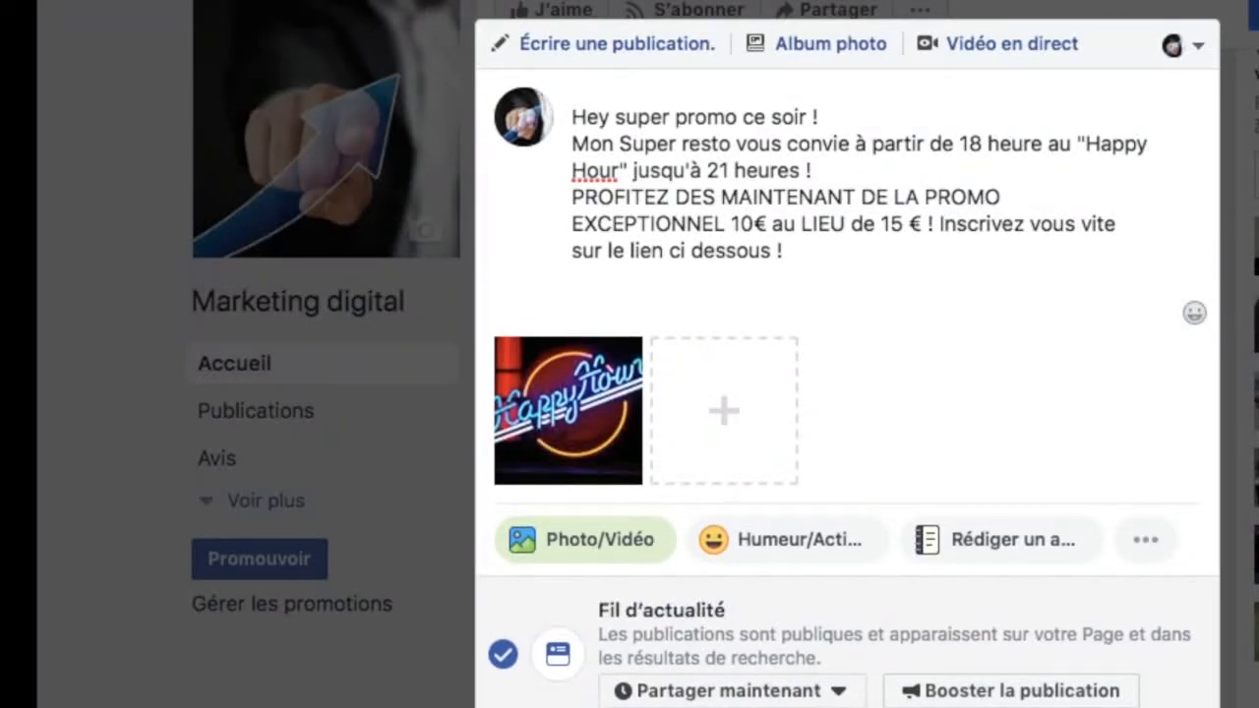
text(Partag)
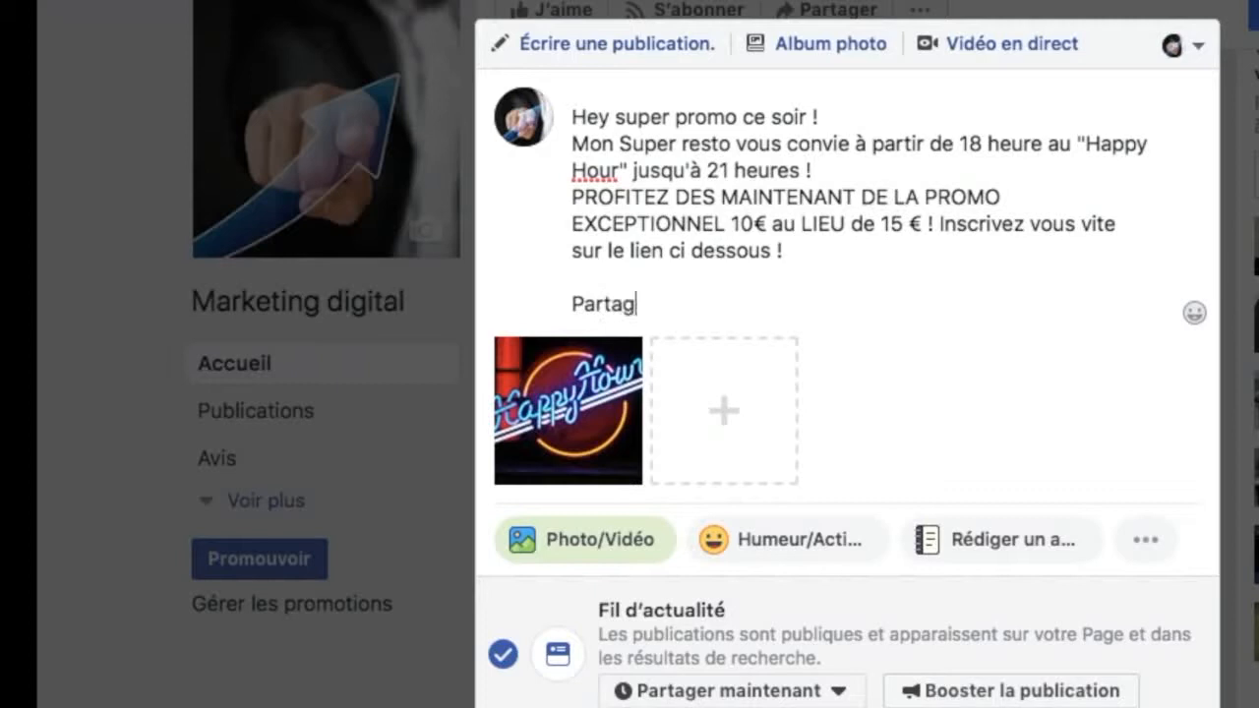
text(ez cette pro)
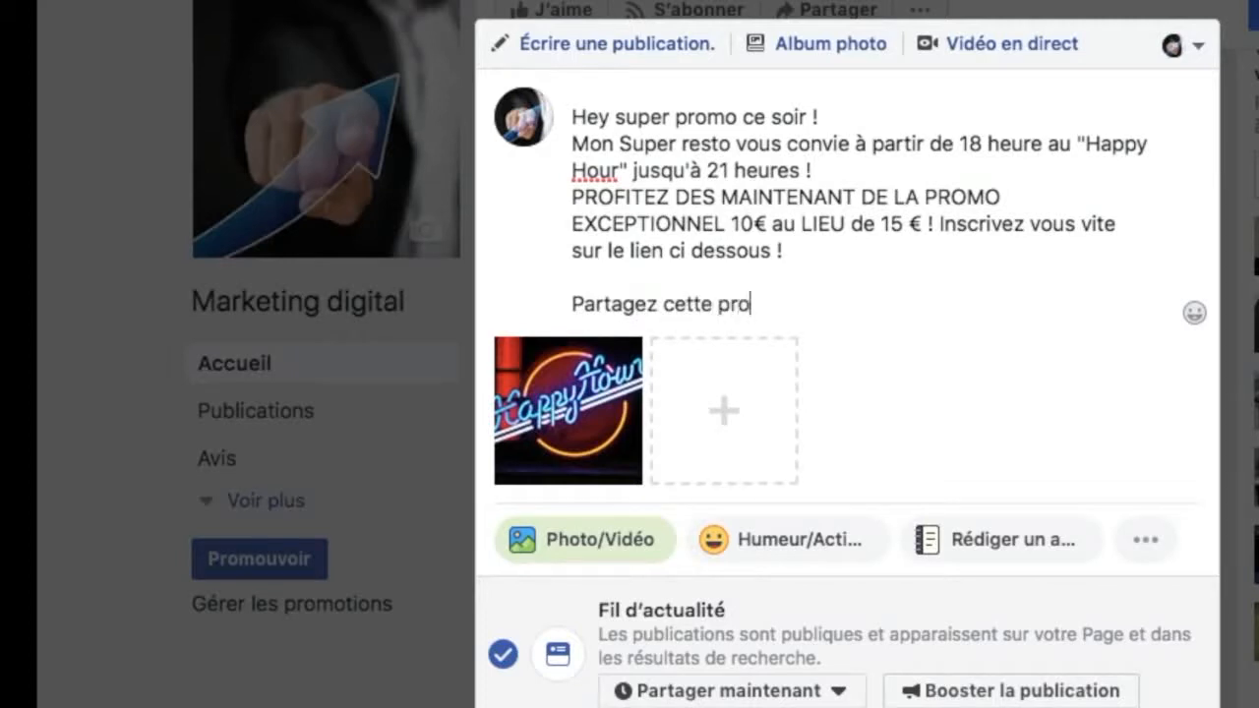
text(mo avec vos )
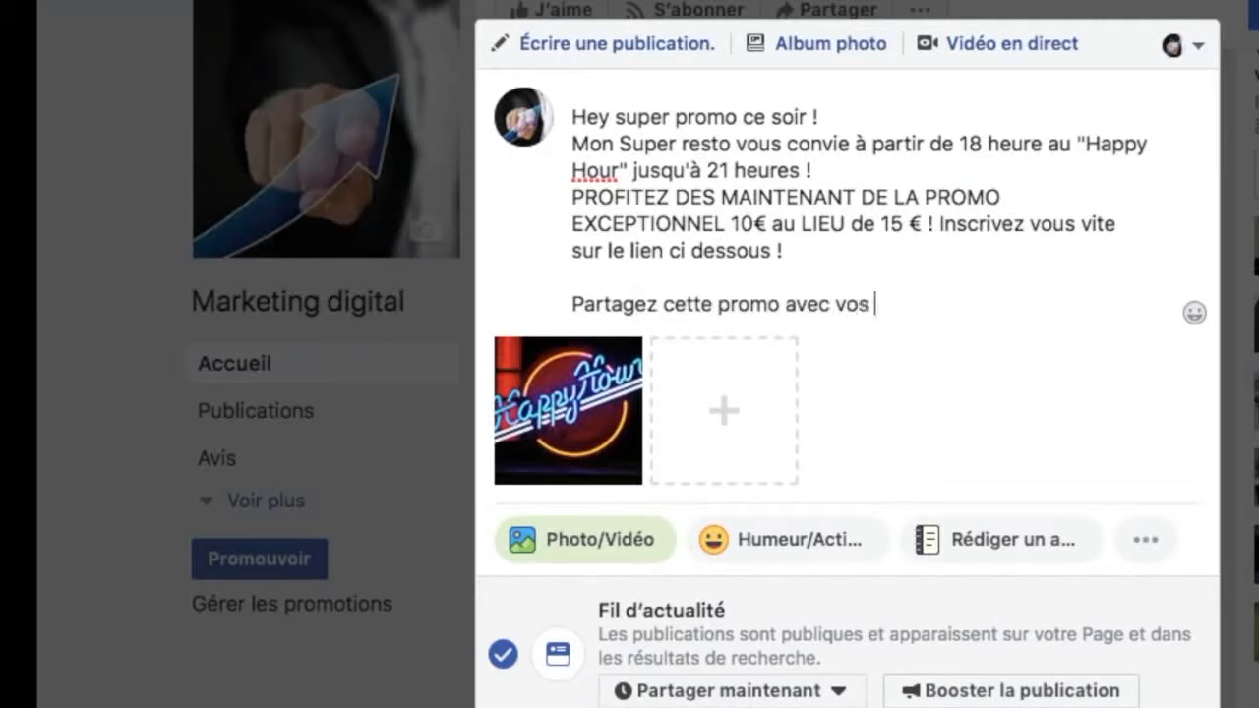
text(amis (es)
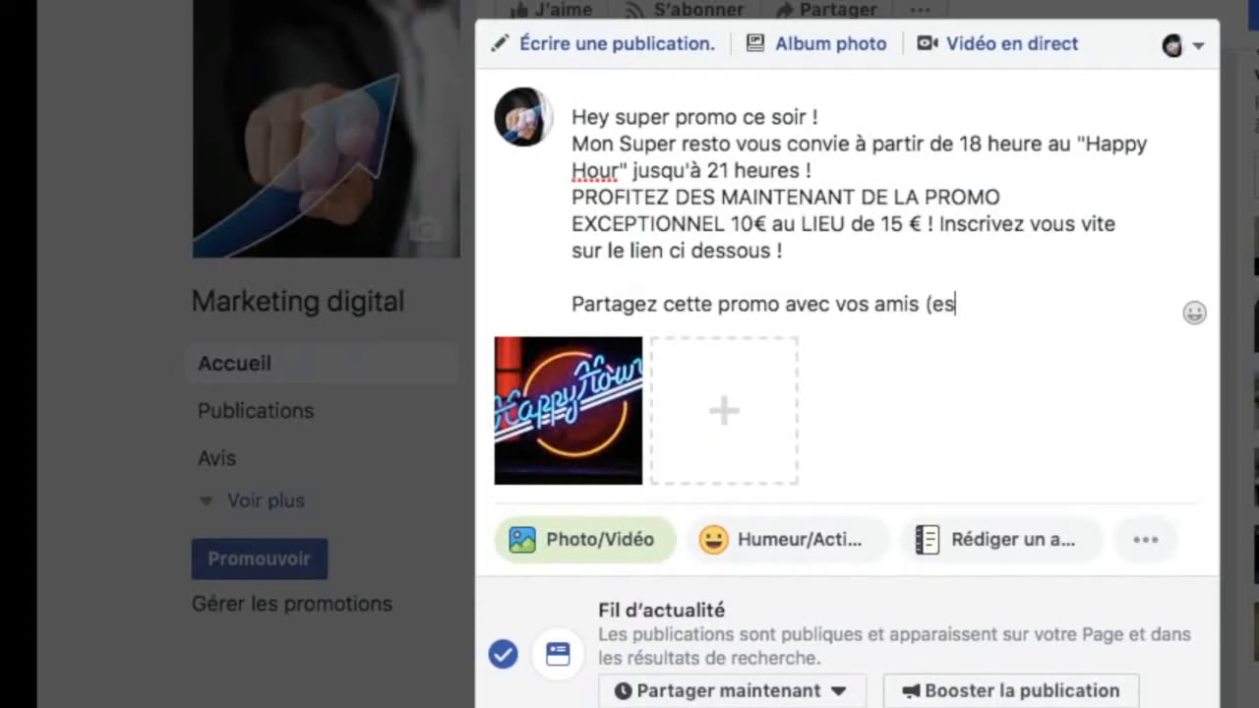
text() la f^ête c'e)
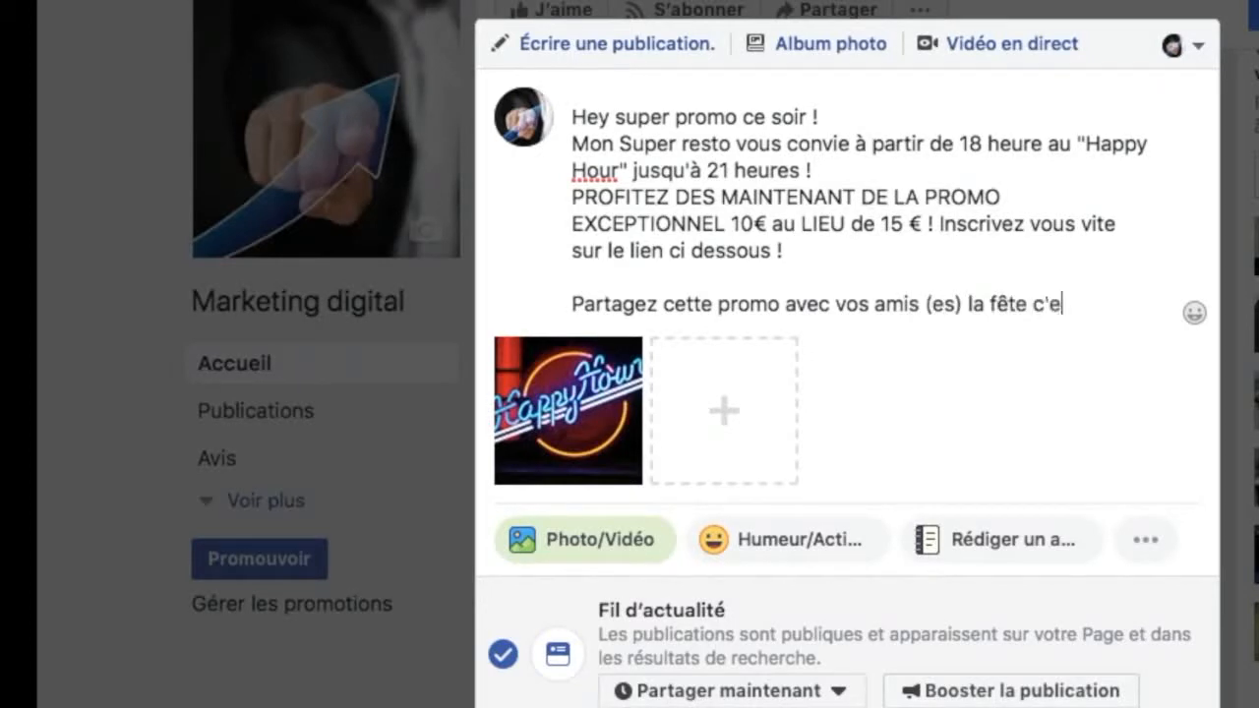
text(st toujours mieux ensemble !!!! Identifiez )
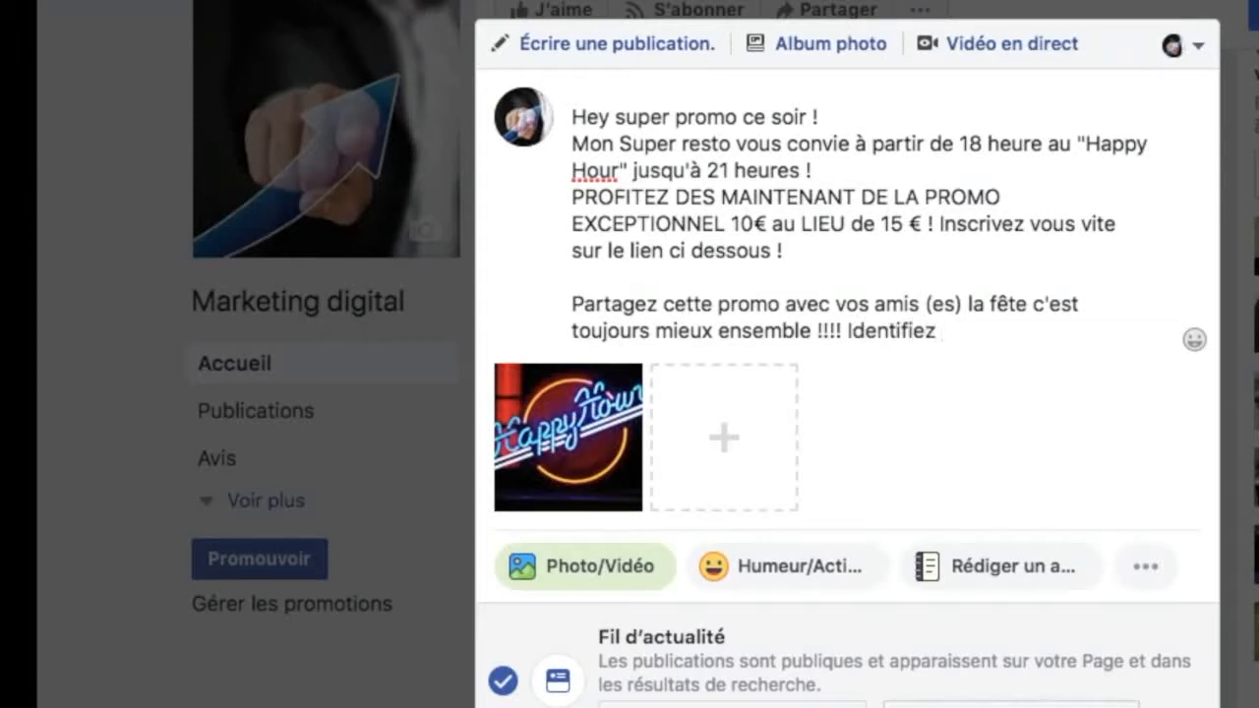
text(une personn)
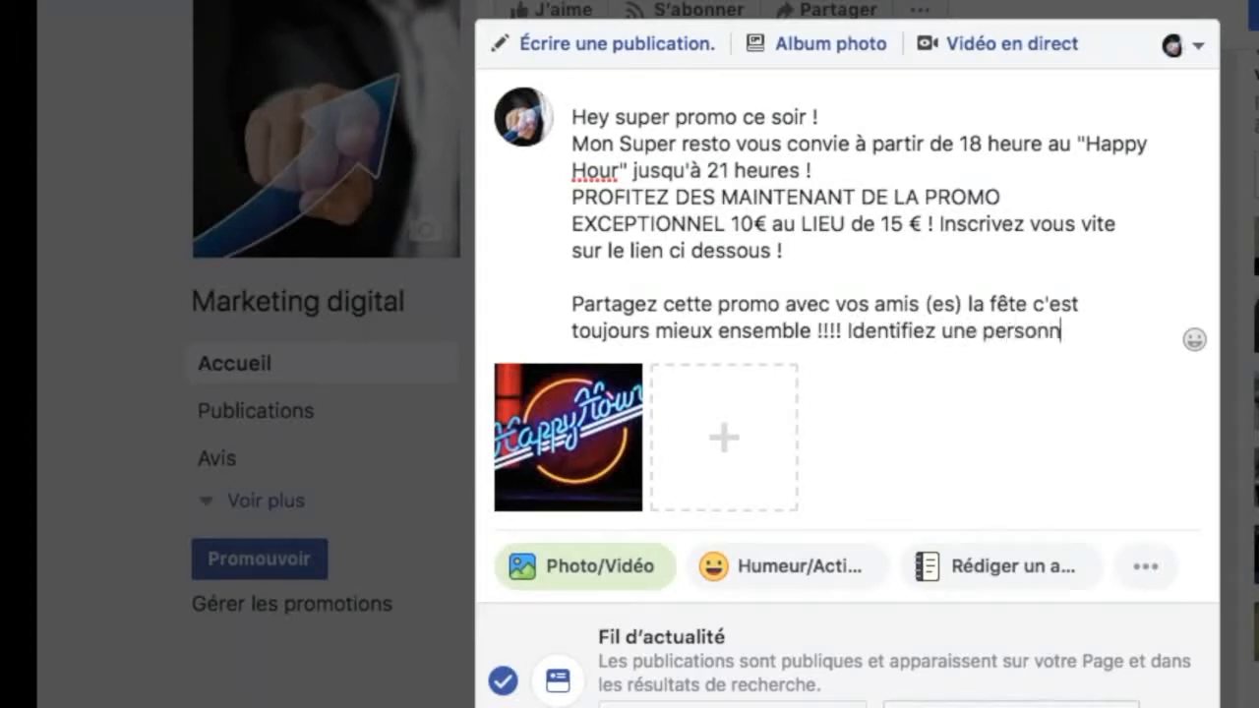
text(e de votre choi)
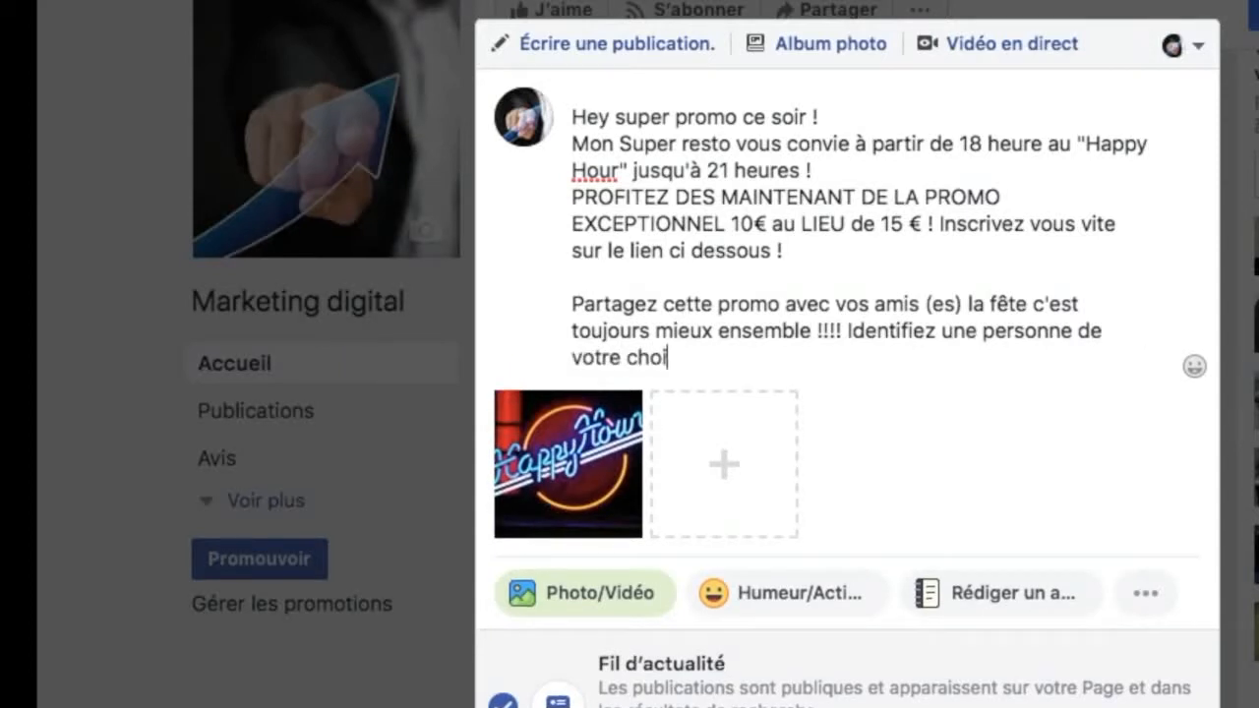
text(x pour qu)
Step: Continue the sharing paragraph with "Identifiez une personne de votre choix pour qu'elle vous offre un verre ;-)."
key(BackSpace)
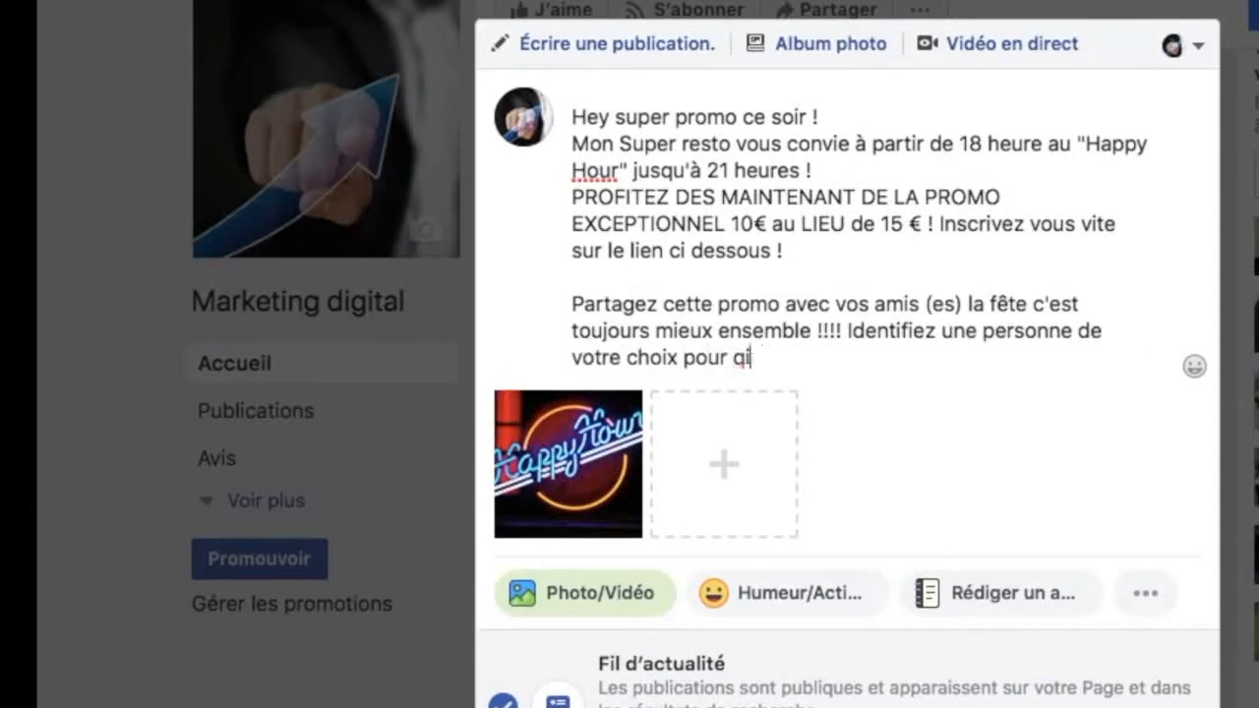
text(u')
text(vous)
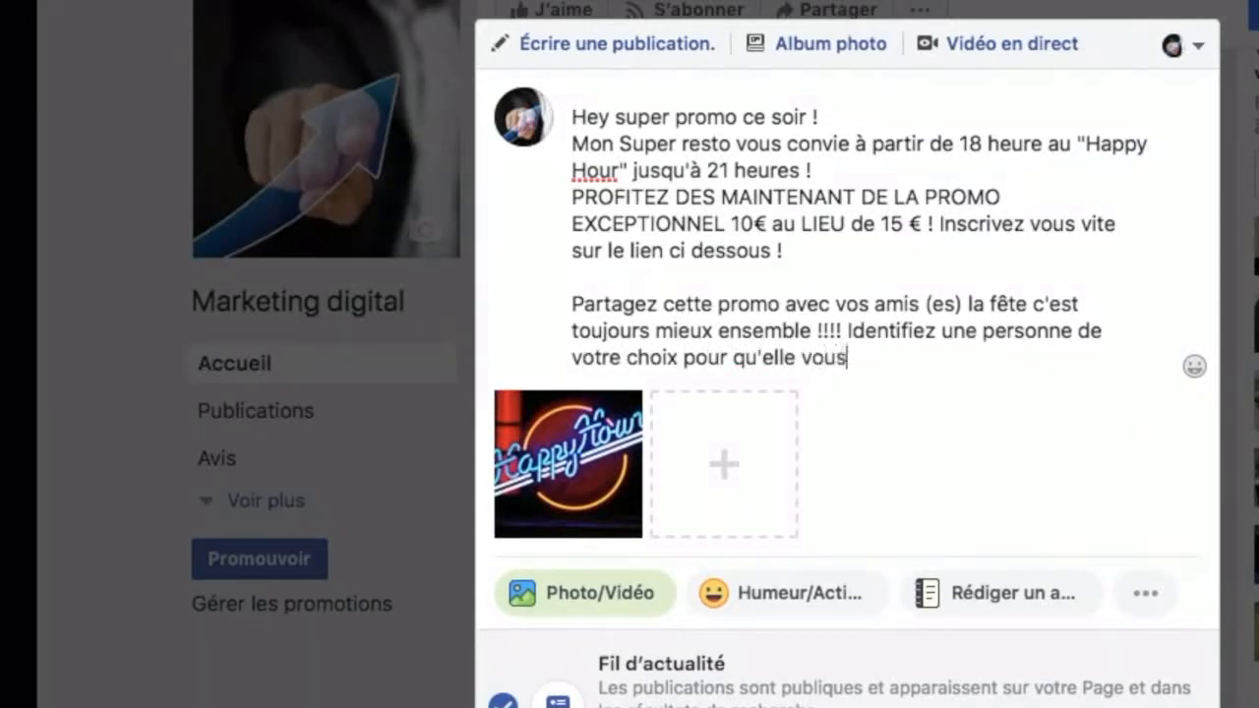
text( offre un verr)
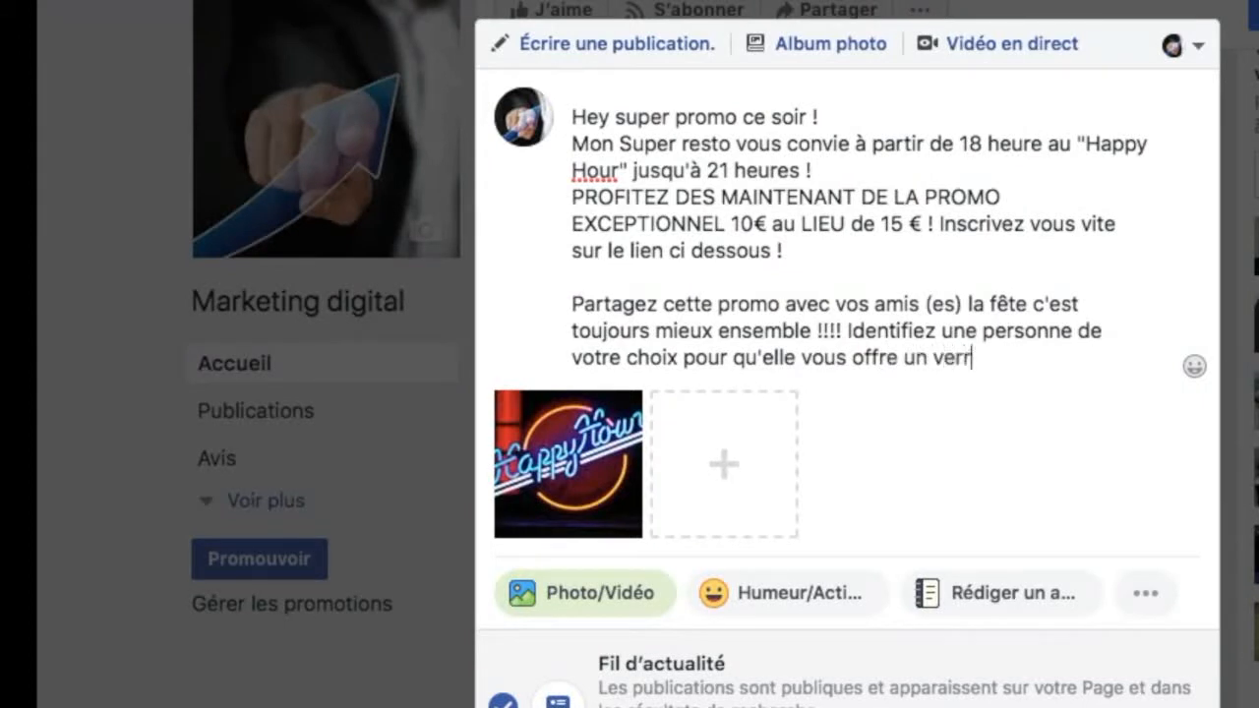
text(e ;-).)
key(Return)
key(Return)
text(https://moncoachsportifdiplome.systeme.io/426b9fff)
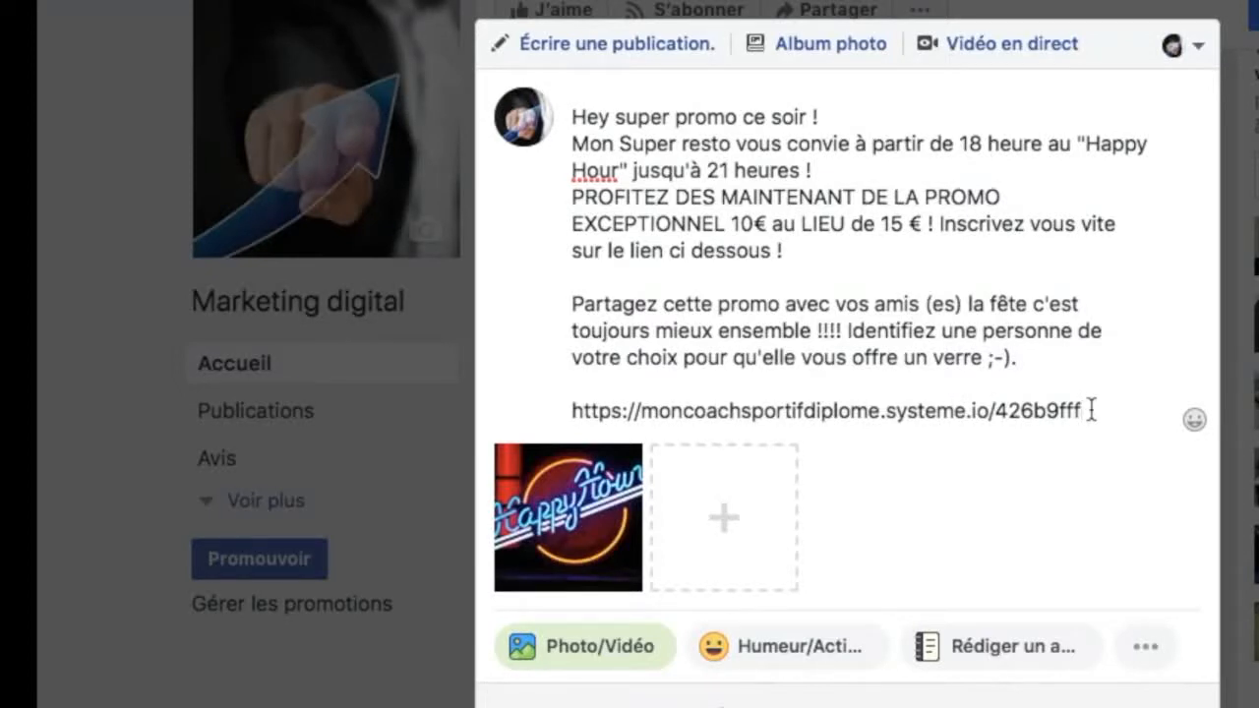
Step: Leave a blank line below the link and add the hashtags "#resto #happy #hour #partage #tourisme"
key(Return)
key(Return)
text(#)
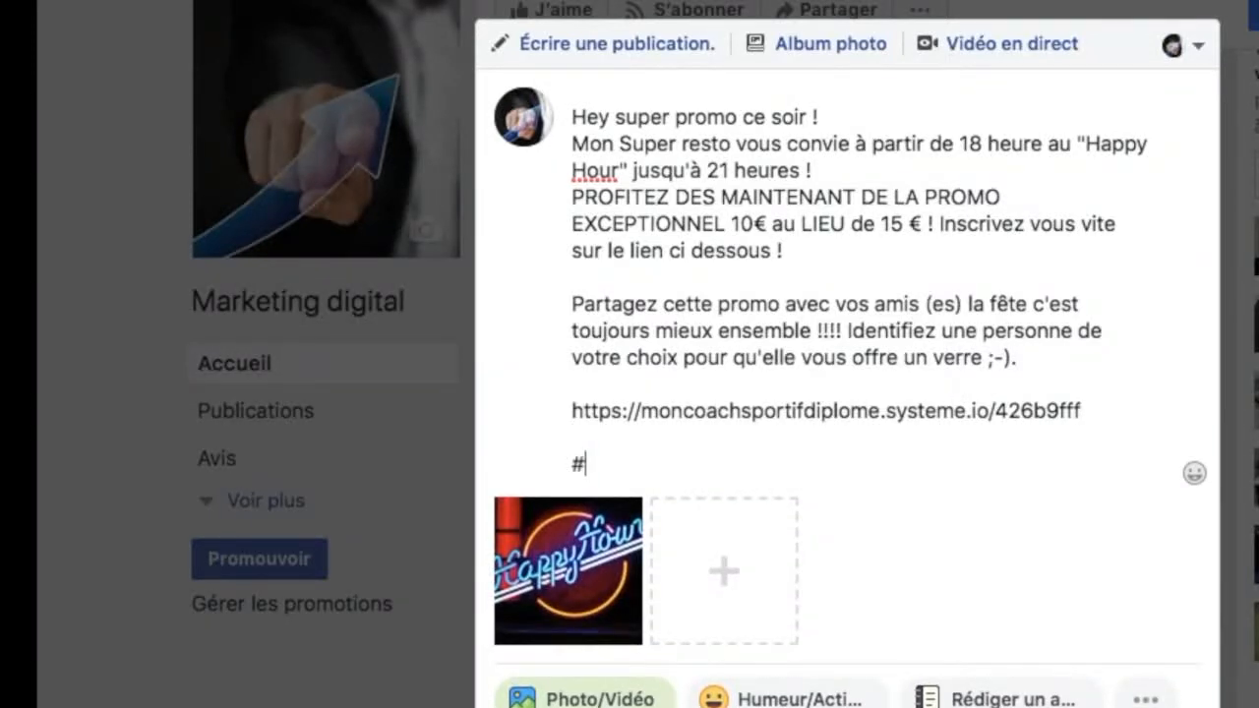
text(resto )
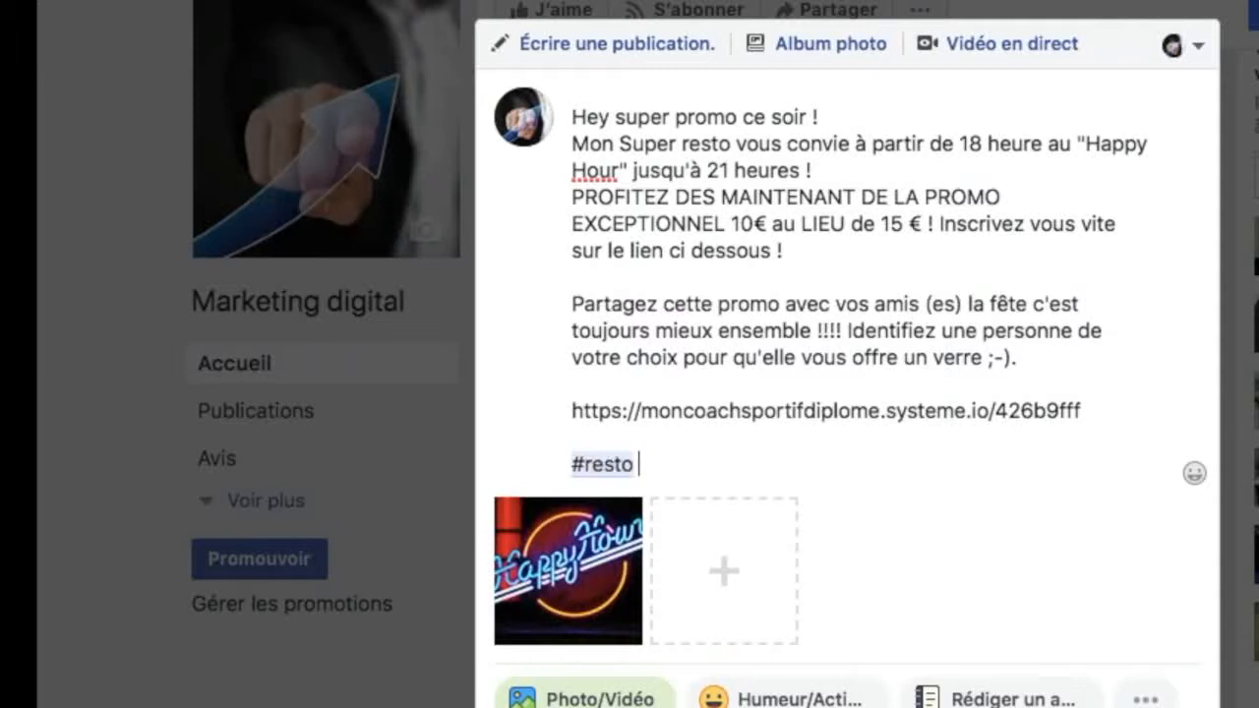
text(#happy #hou)
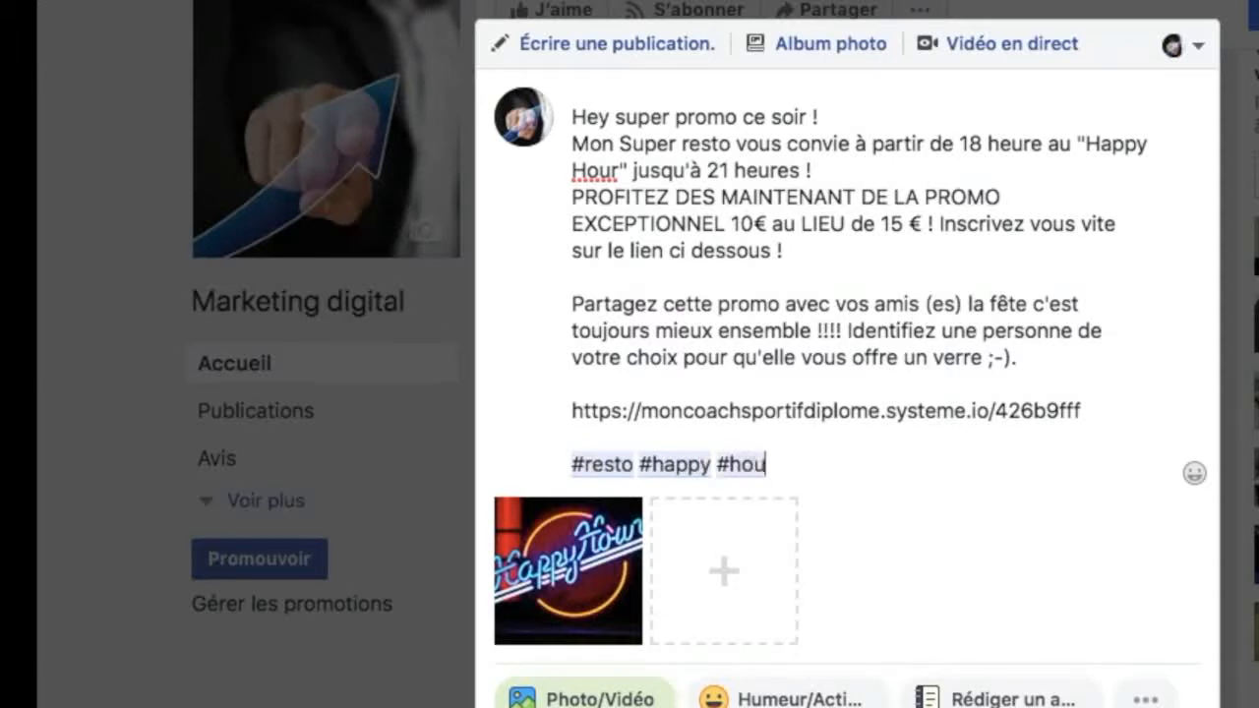
text(r #partage #)
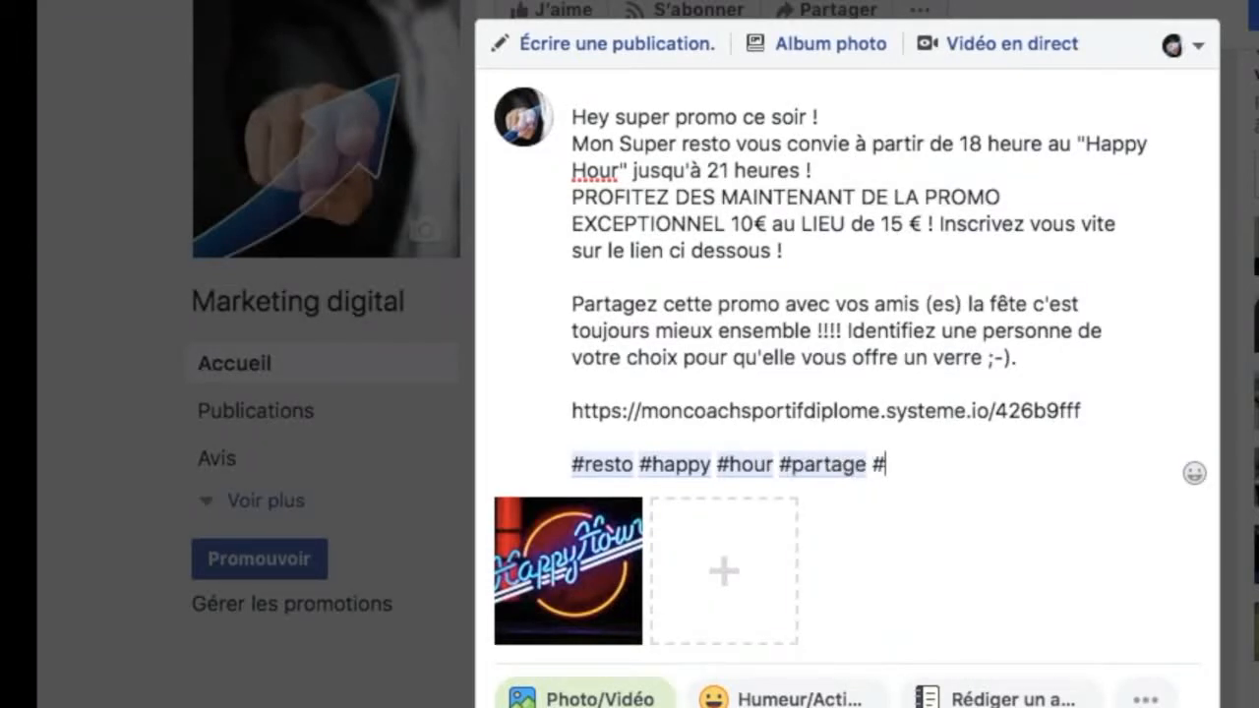
text(tourisme)
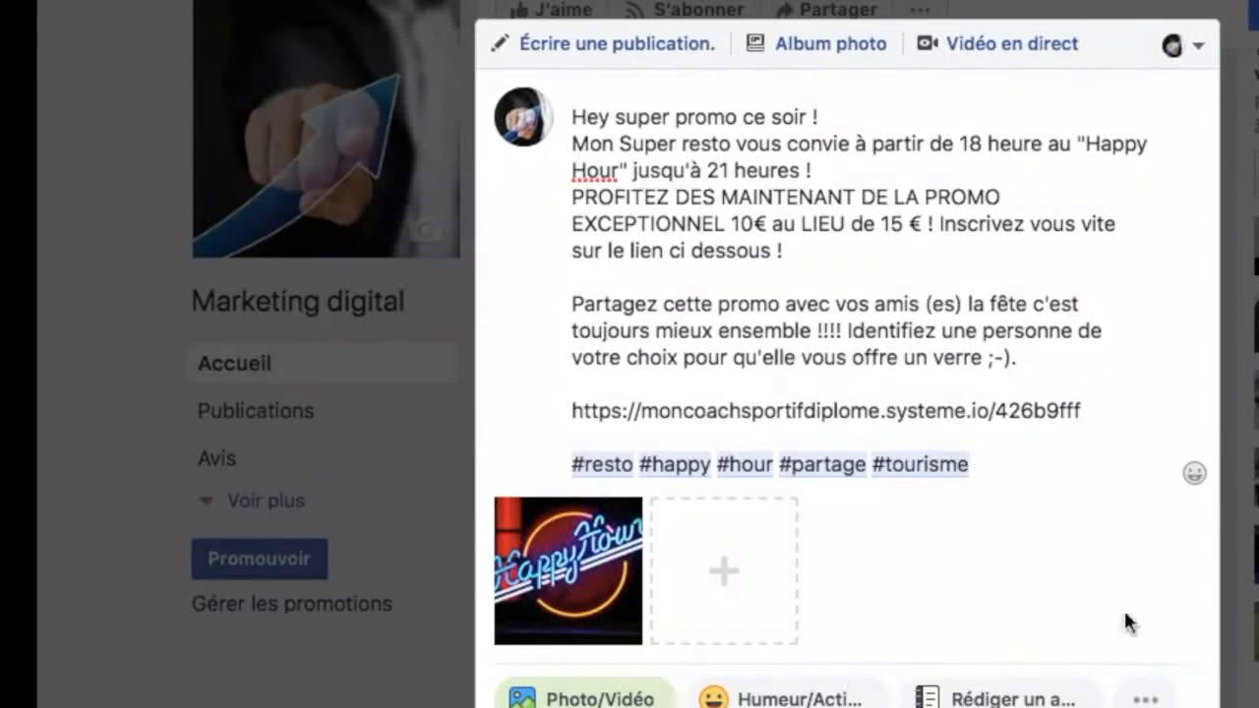
Step: Schedule the post for publication at 19:00 on 2/8/2018
scroll(1068, 625, down, 1)
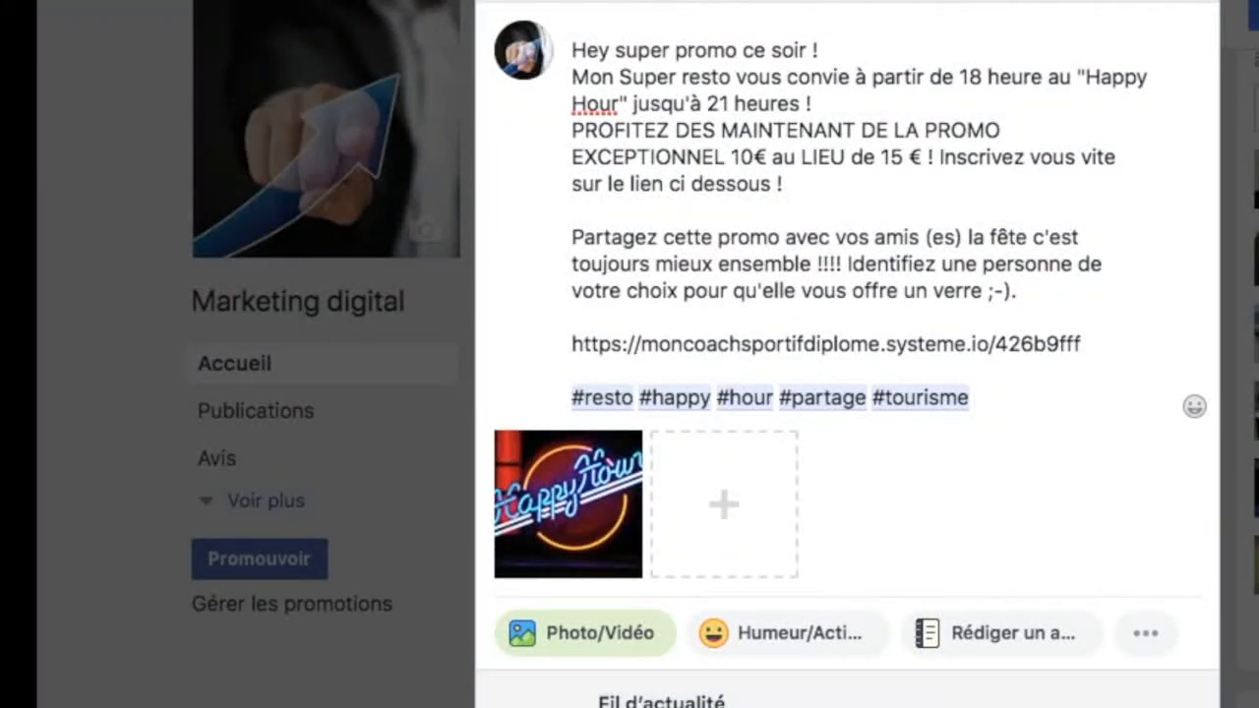
click(1068, 705)
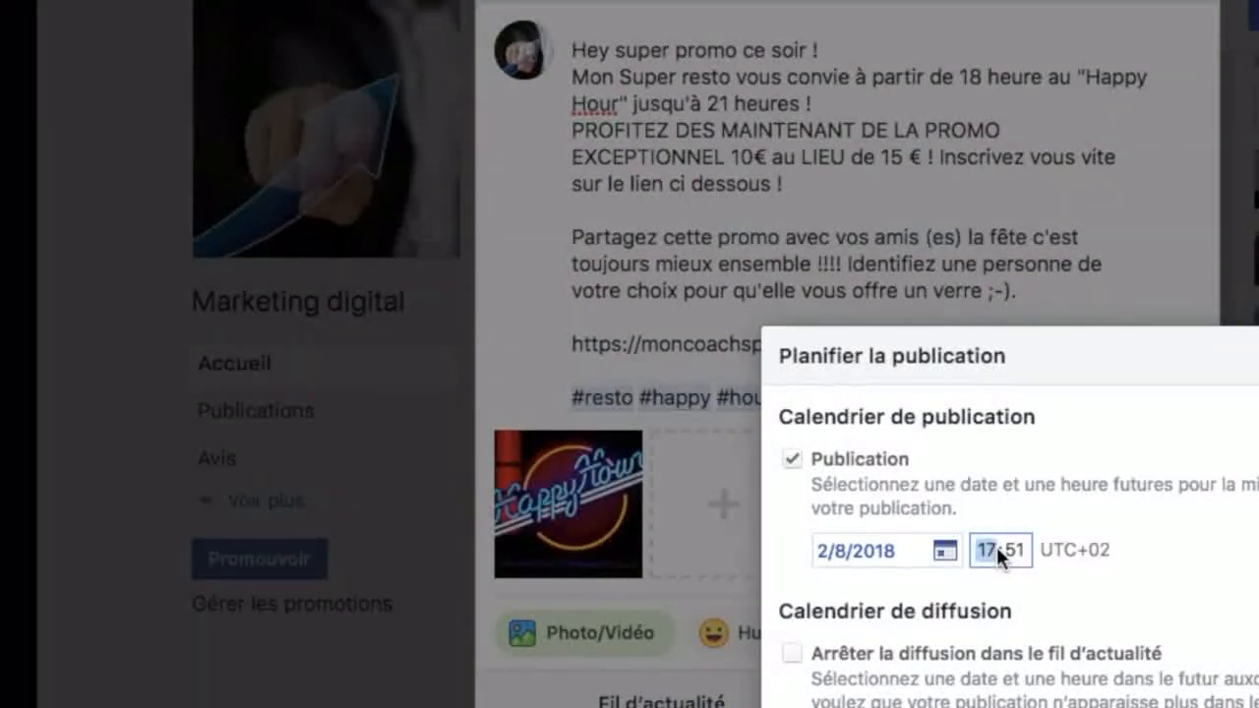
text(19)
key(Tab)
text(00)
key(Return)
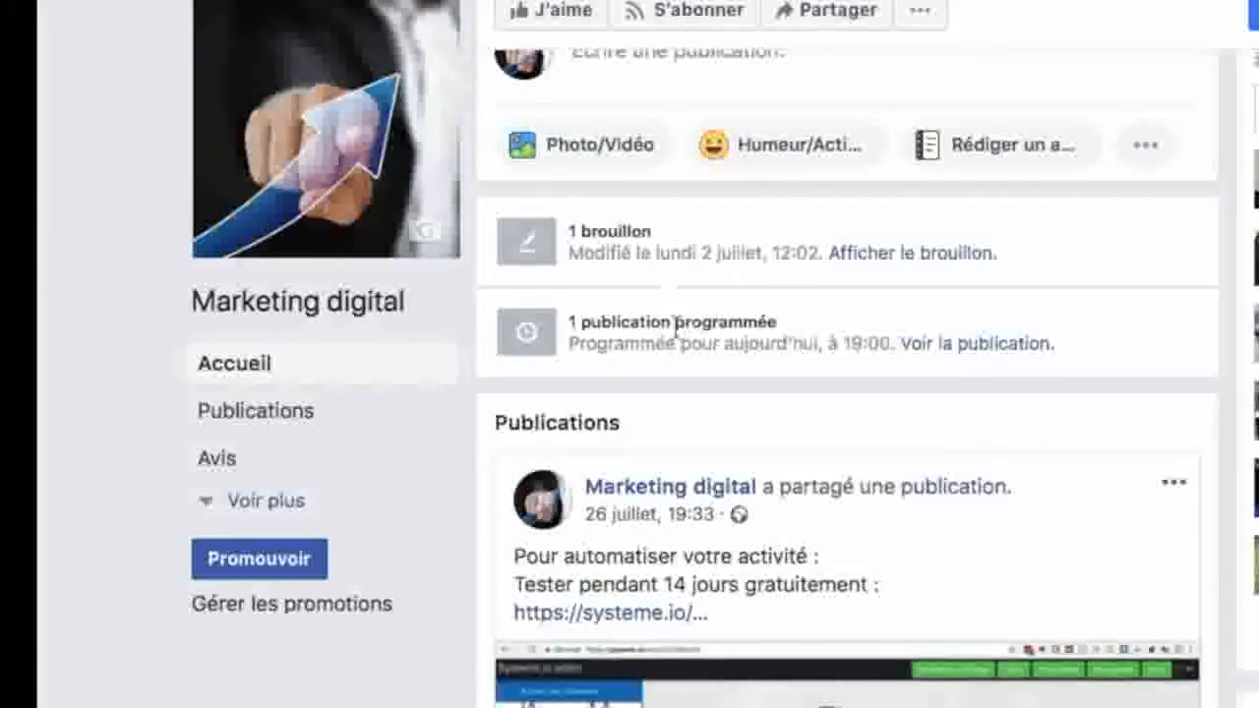
Step: Open the scheduled happy hour post from the page's scheduled publications and check its date, text, link and photo
click(979, 344)
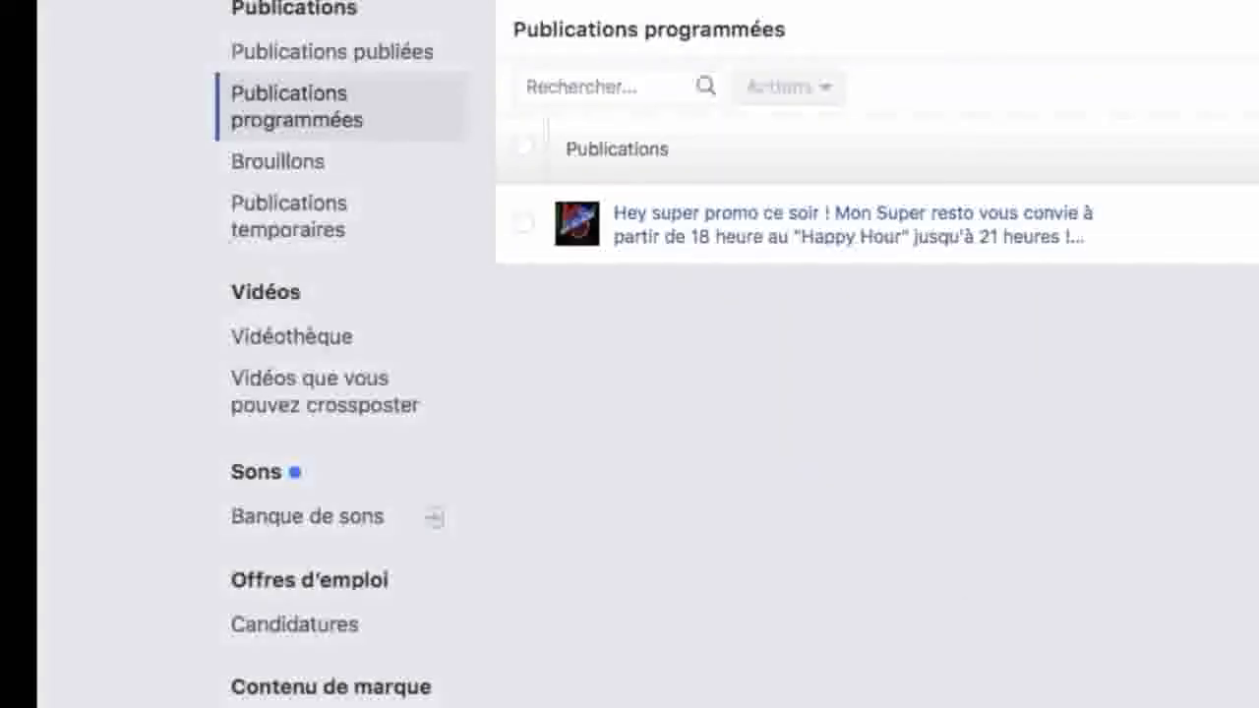
click(916, 230)
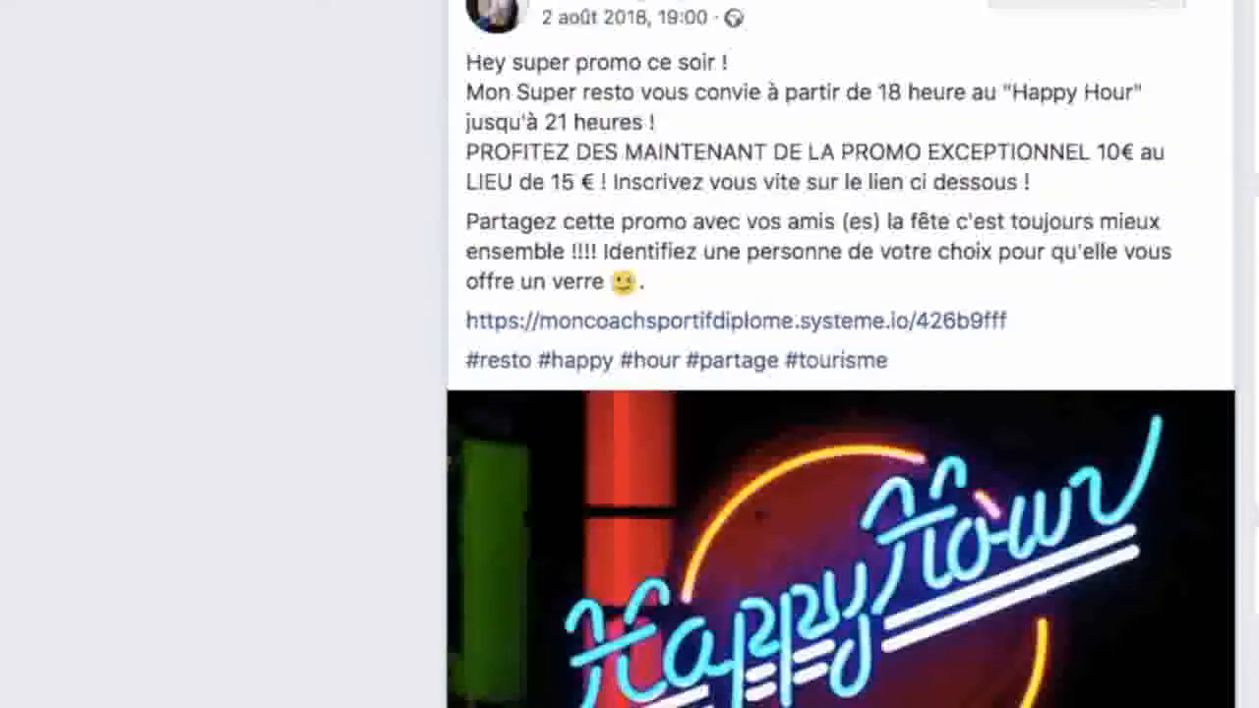
scroll(840, 354, down, 1)
scroll(1003, 380, up, 1)
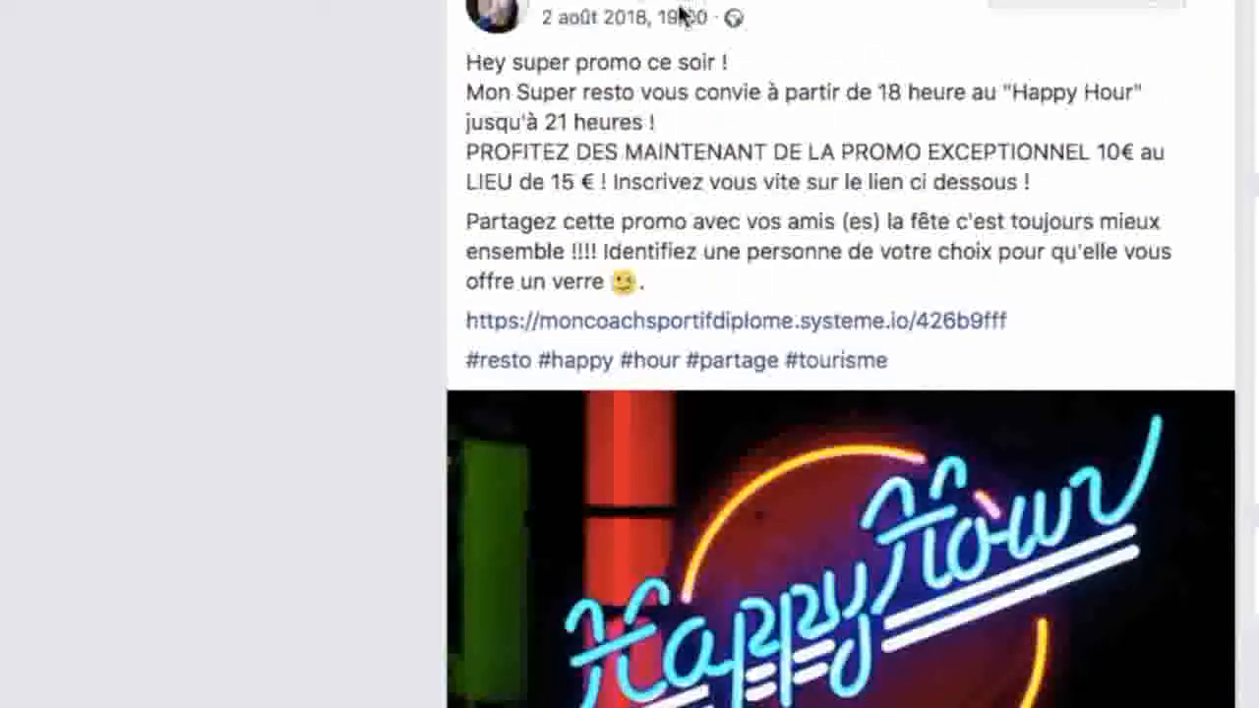
scroll(647, 273, down, 2)
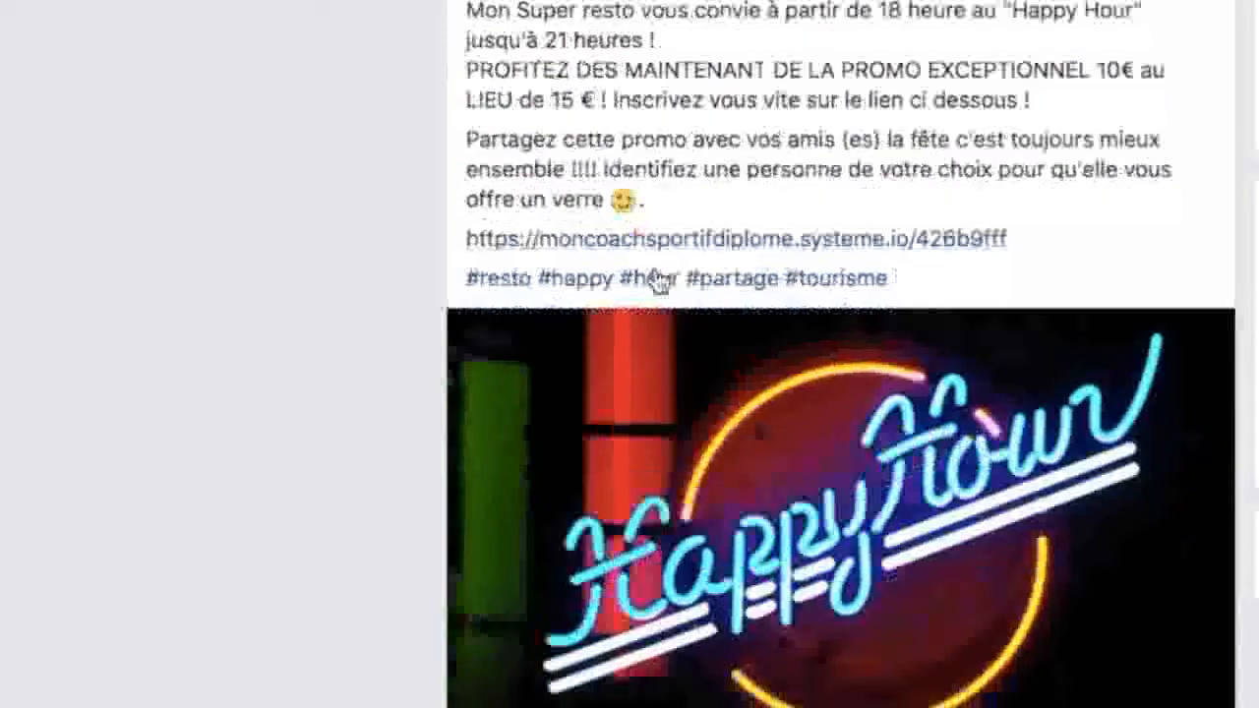
Step: Open the systeme.io link in the post and review the order page's offer, guarantee, customer form, prices and payment options
click(772, 244)
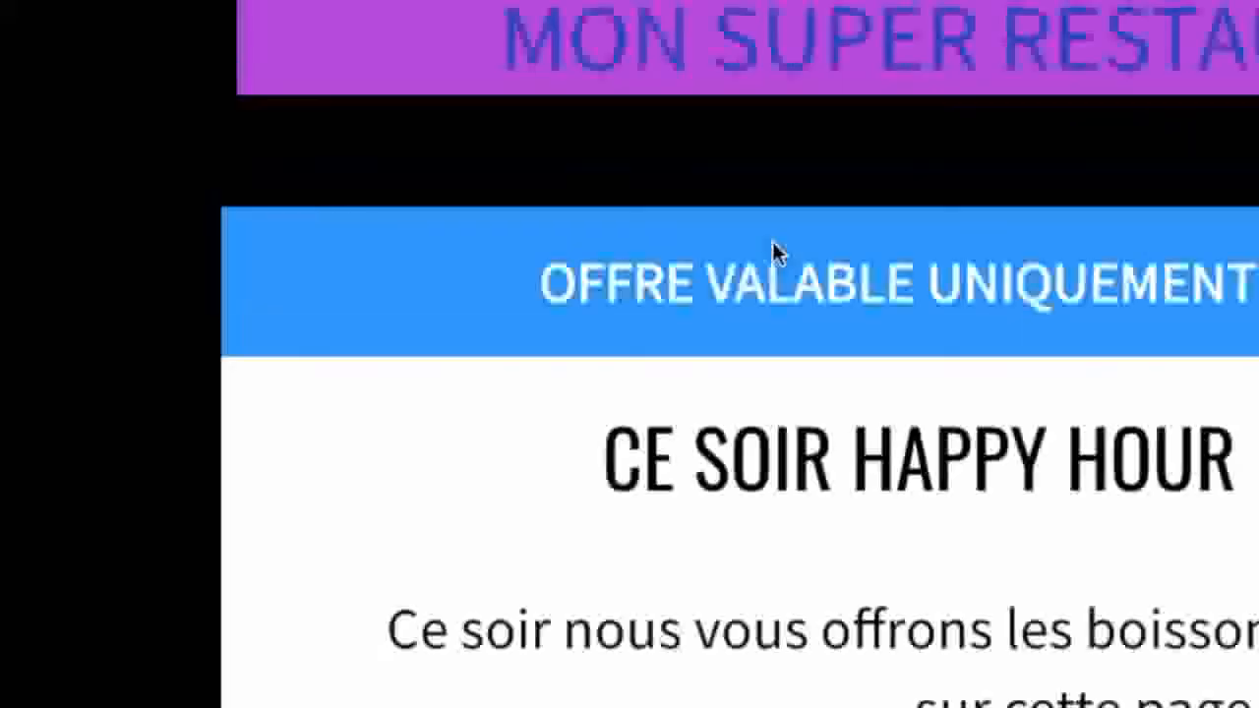
scroll(895, 197, down, 4)
scroll(905, 202, down, 10)
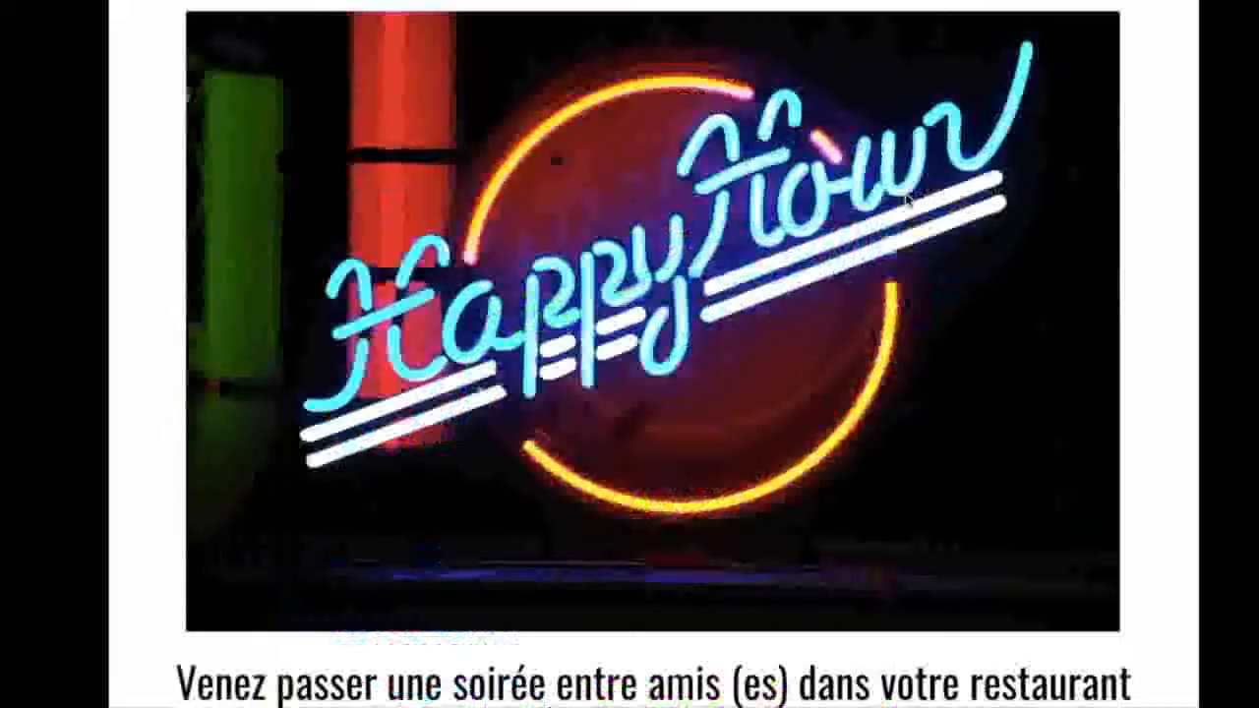
scroll(905, 197, down, 6)
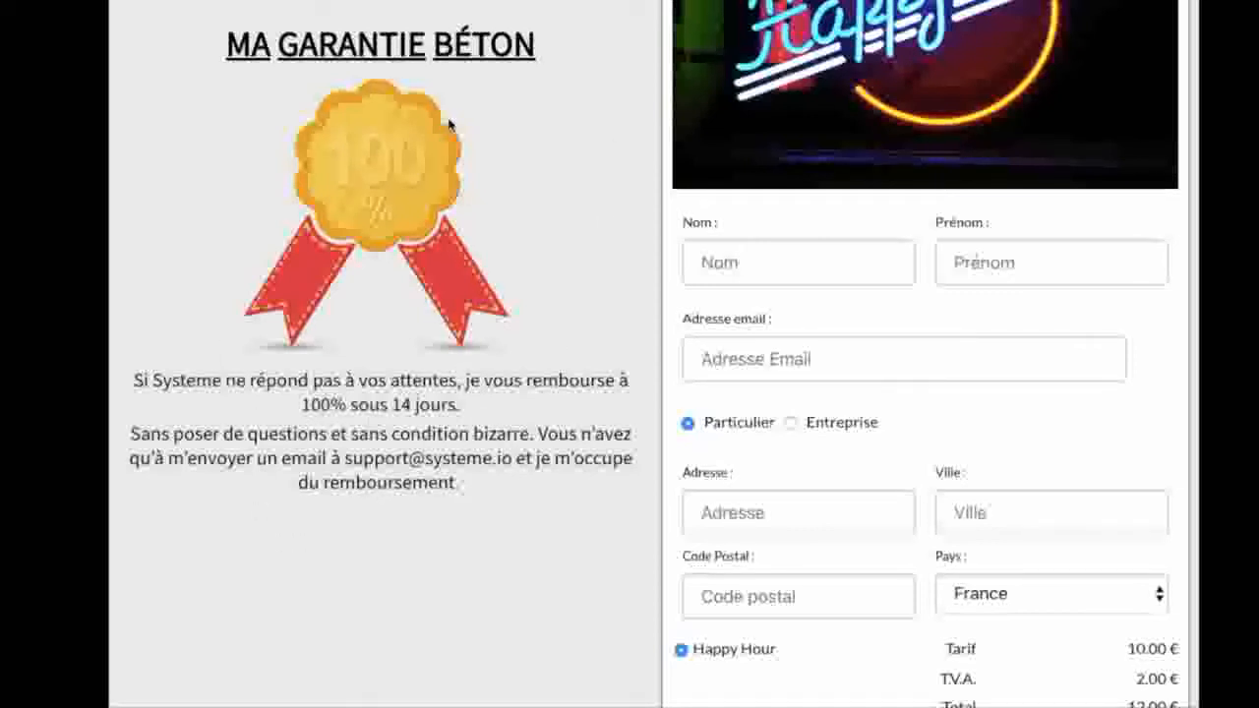
scroll(418, 270, down, 2)
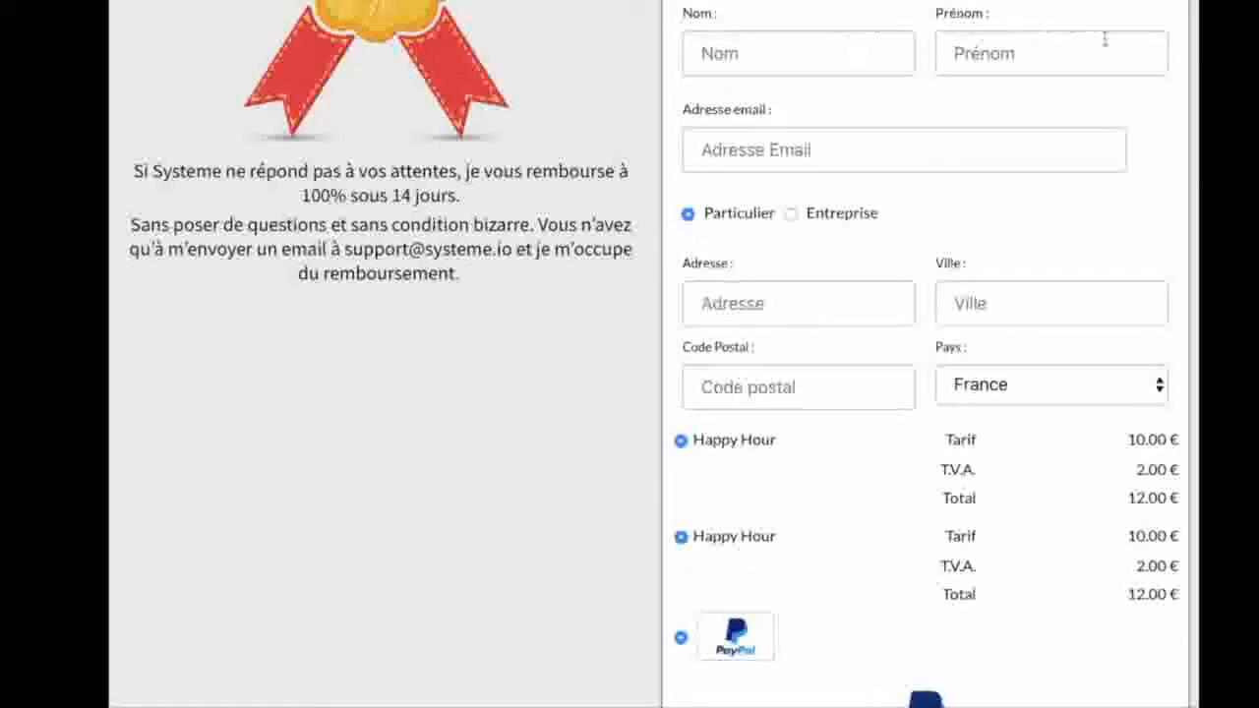
scroll(1093, 301, down, 2)
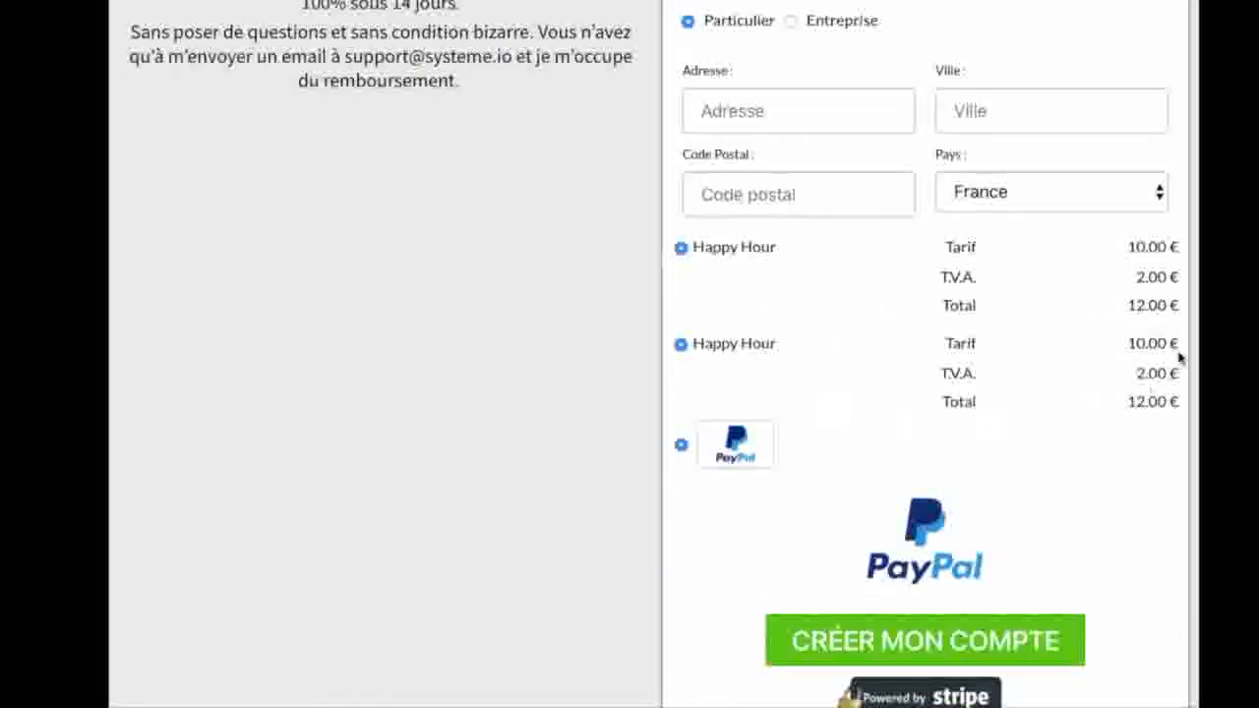
scroll(892, 369, down, 3)
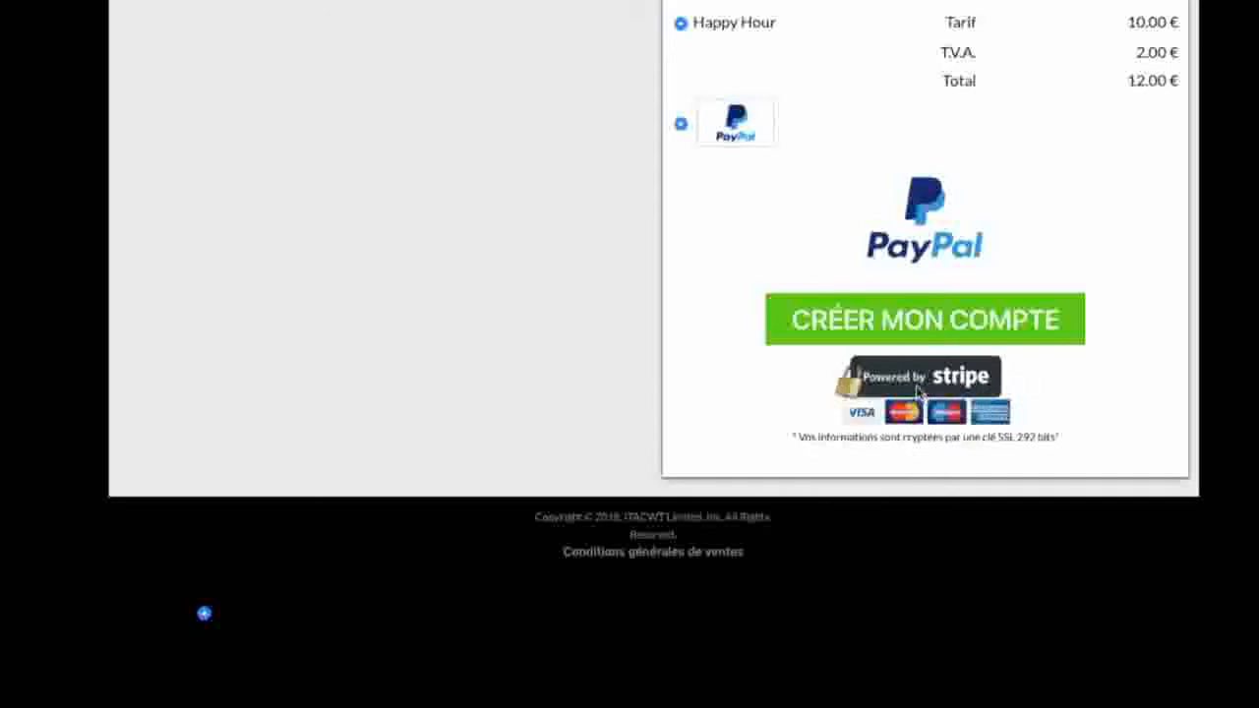
scroll(917, 390, up, 15)
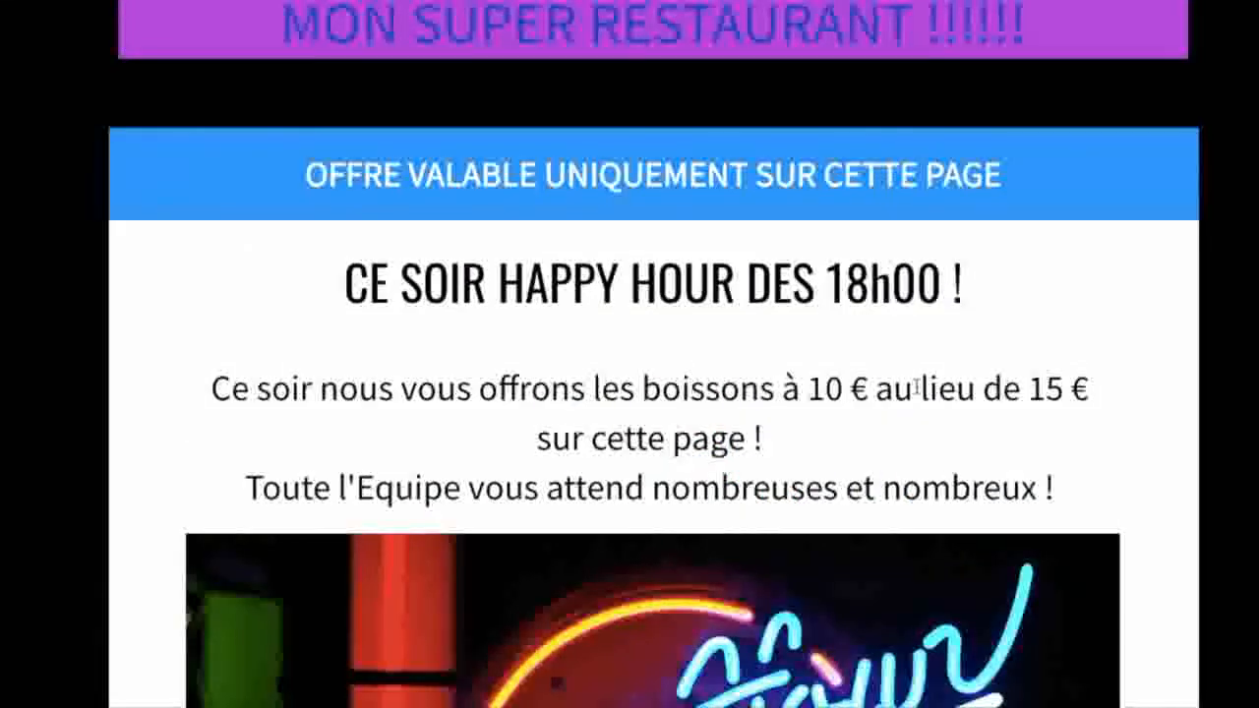